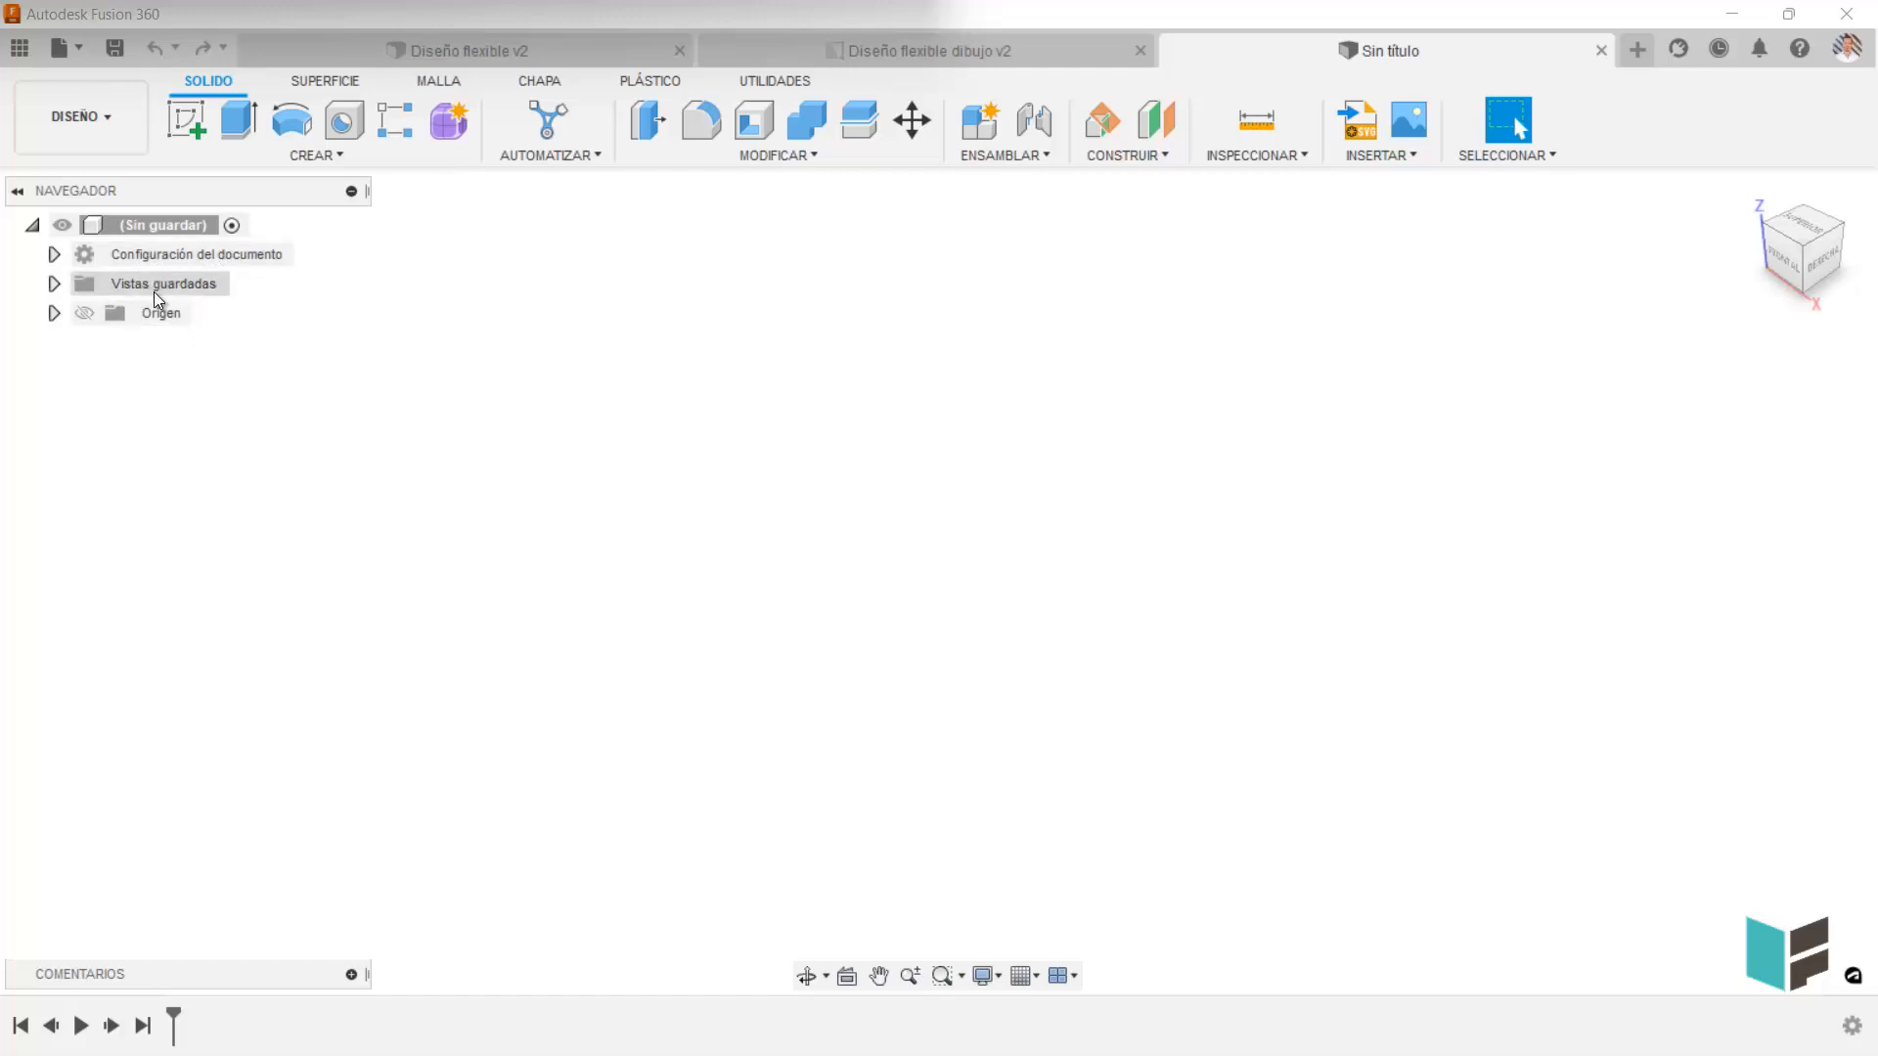
Show the origin geometry and sketch a two-point rectangle on the horizontal XY plane, starting at the origin.
{"action": "left_click", "coordinate": [85, 313]}
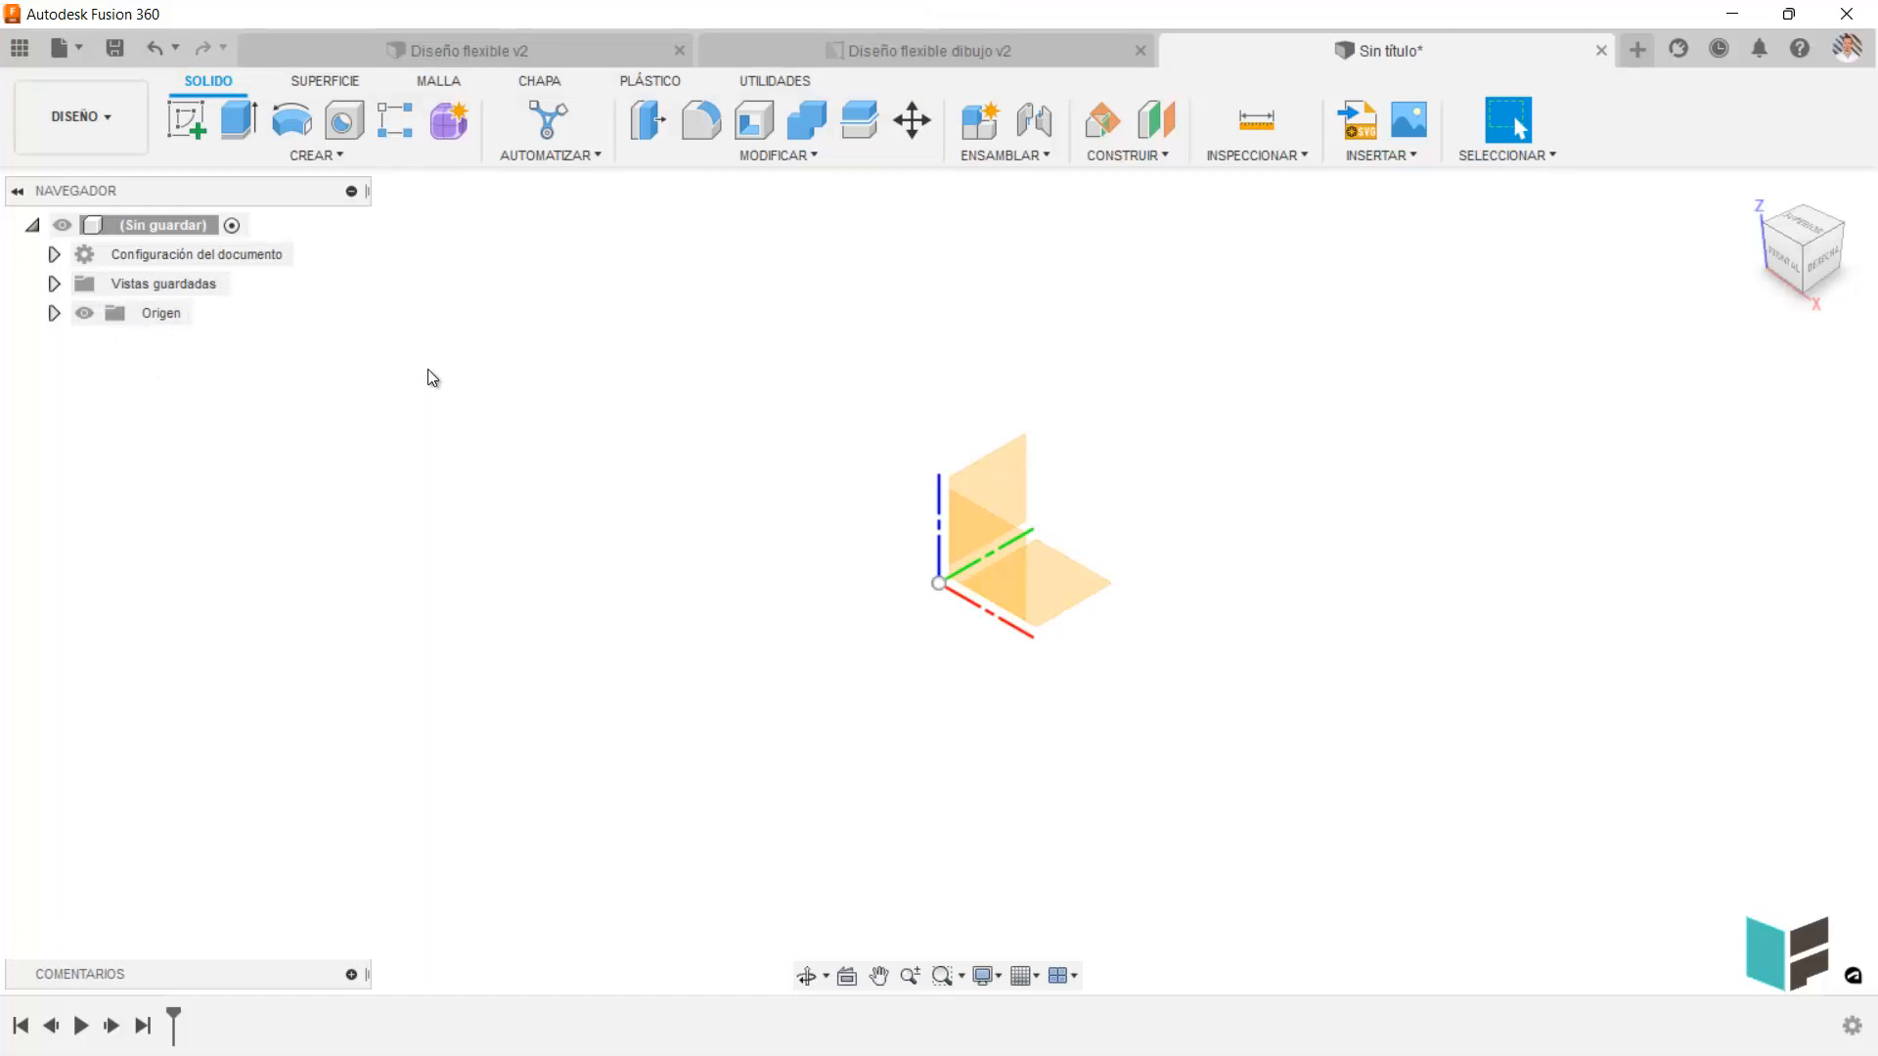
{"action": "left_click", "coordinate": [186, 119]}
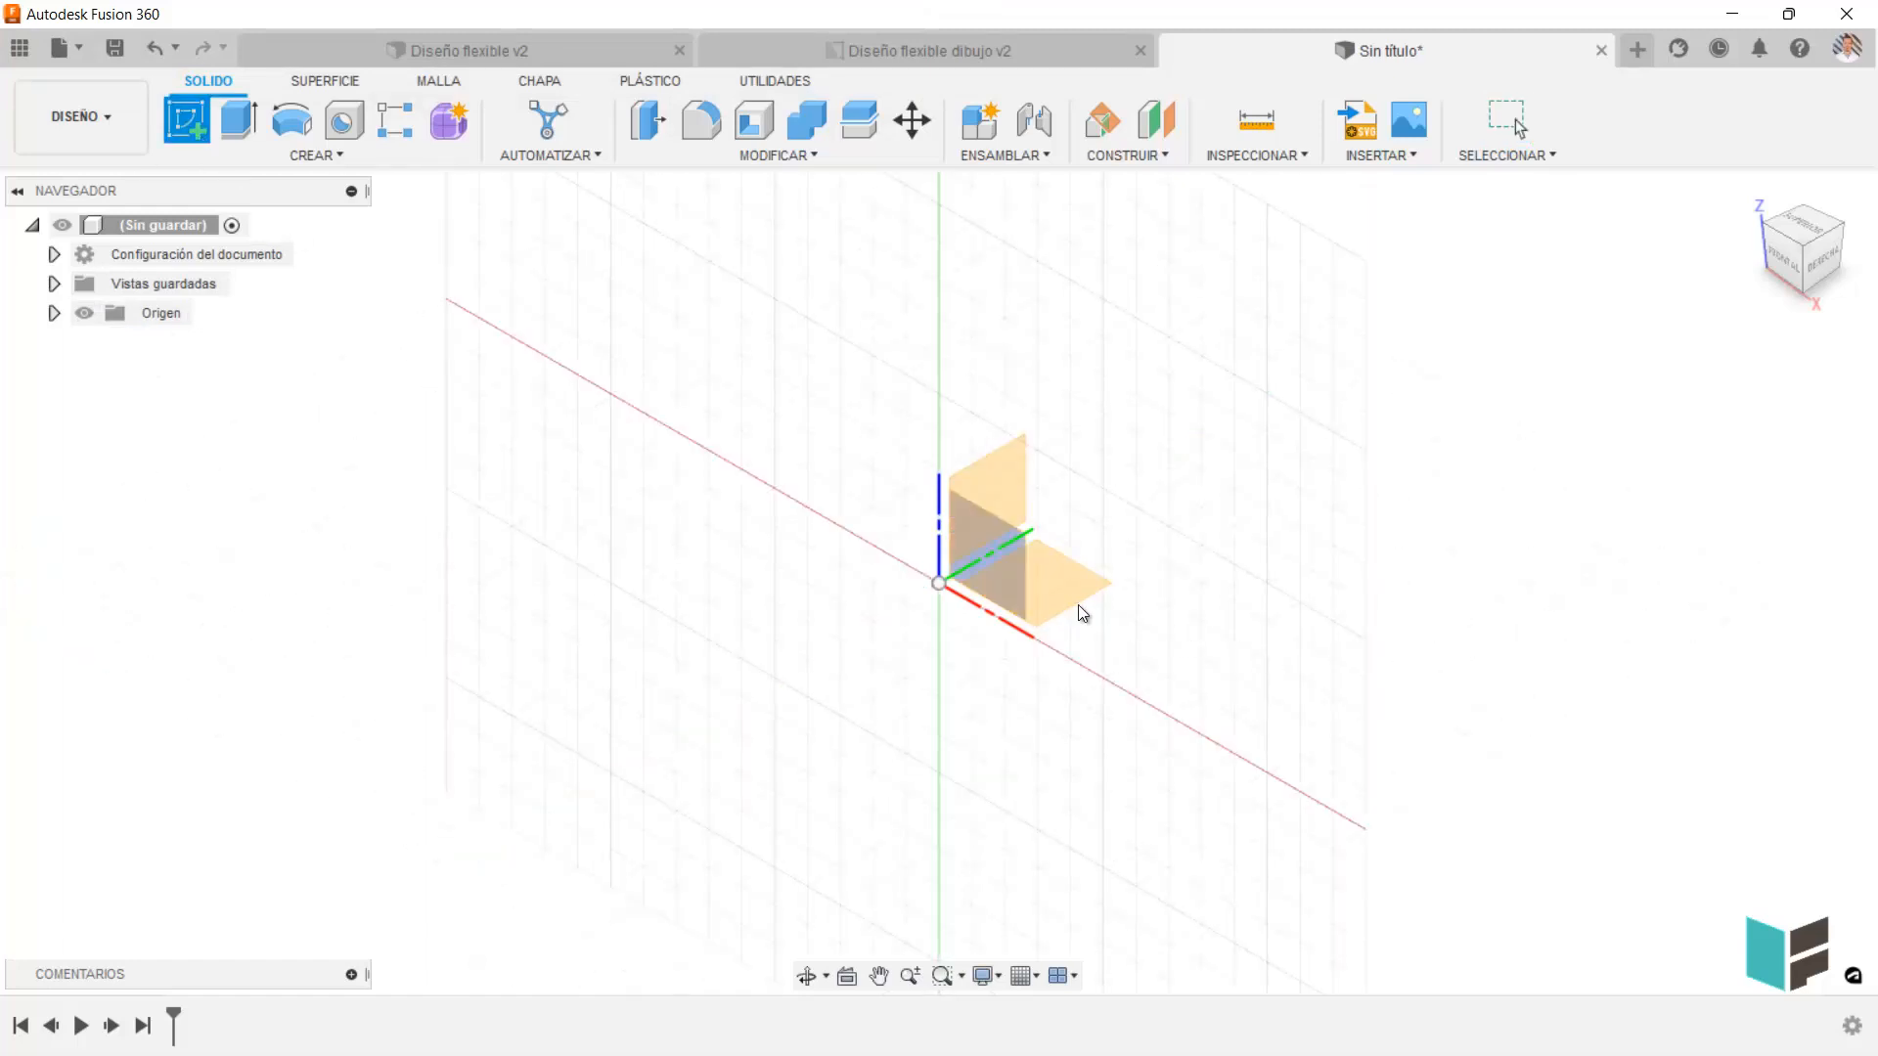
{"action": "left_click", "coordinate": [1052, 593]}
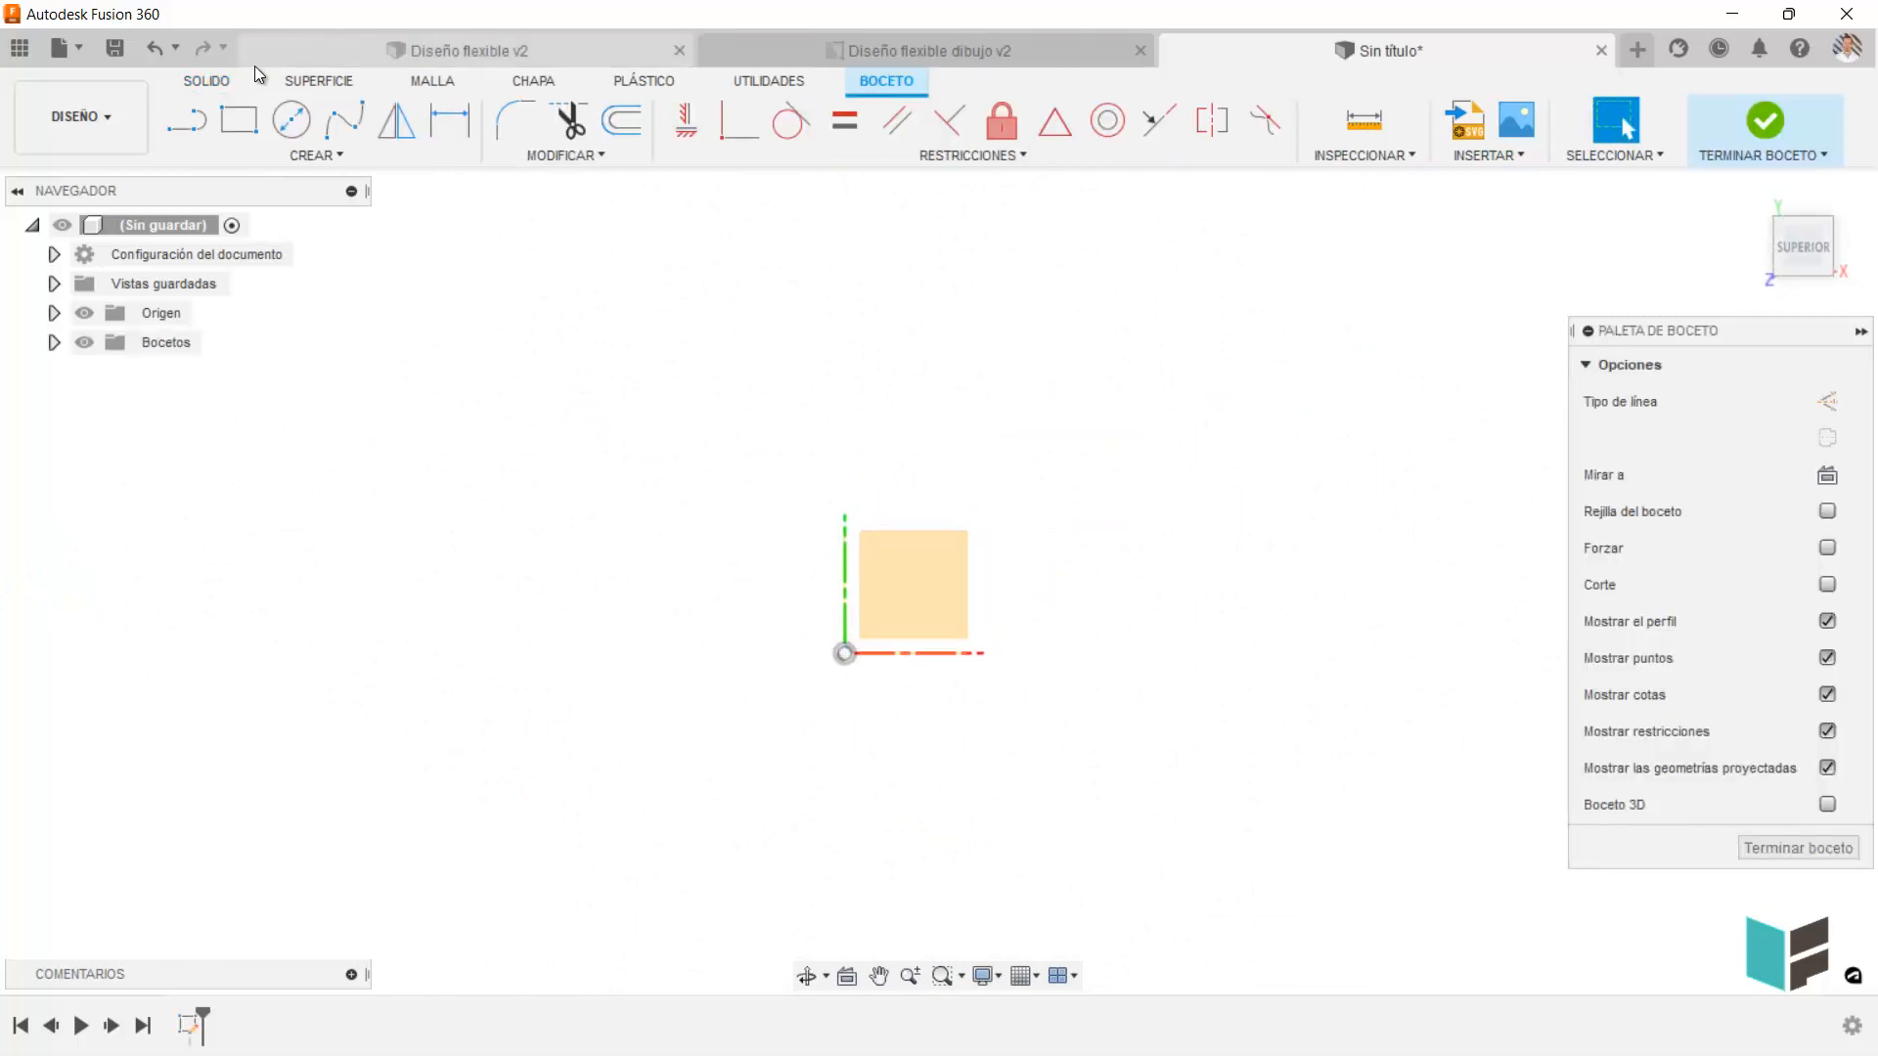
{"action": "left_click", "coordinate": [238, 119]}
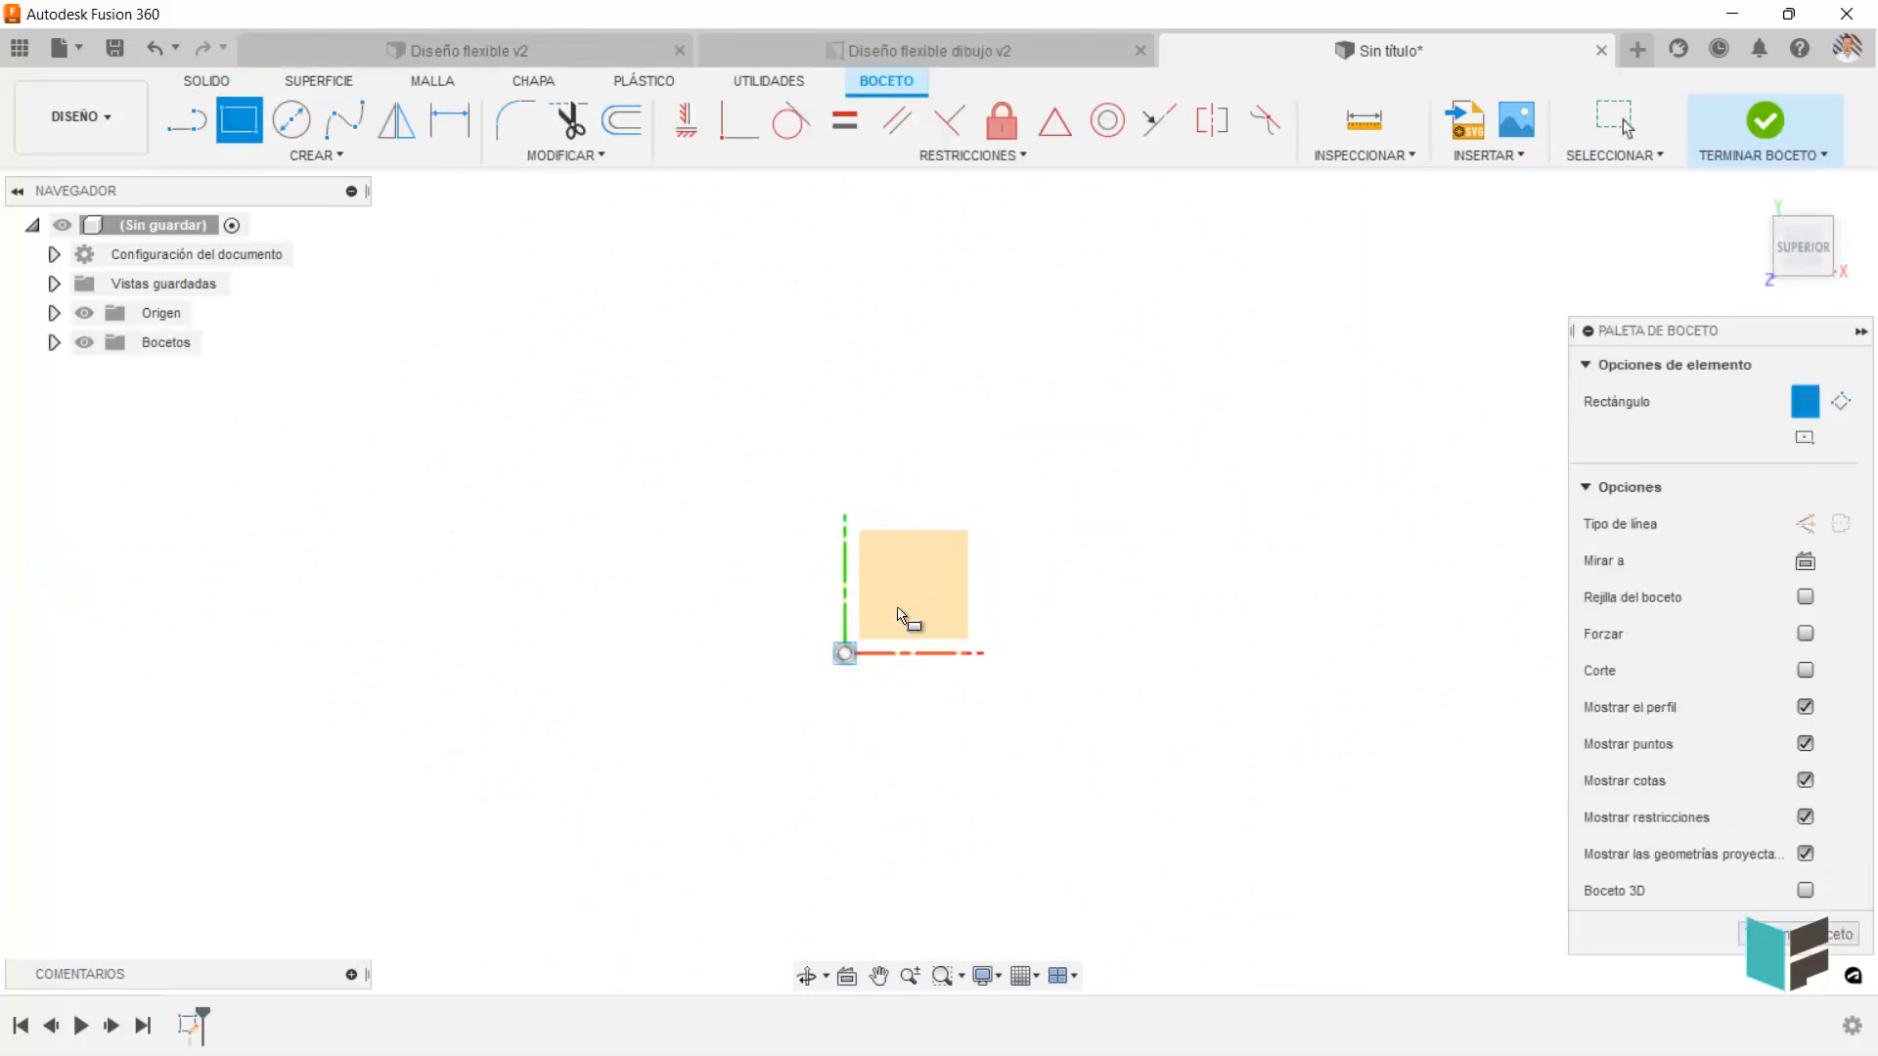
{"action": "left_click", "coordinate": [844, 653]}
{"action": "left_click", "coordinate": [1155, 376]}
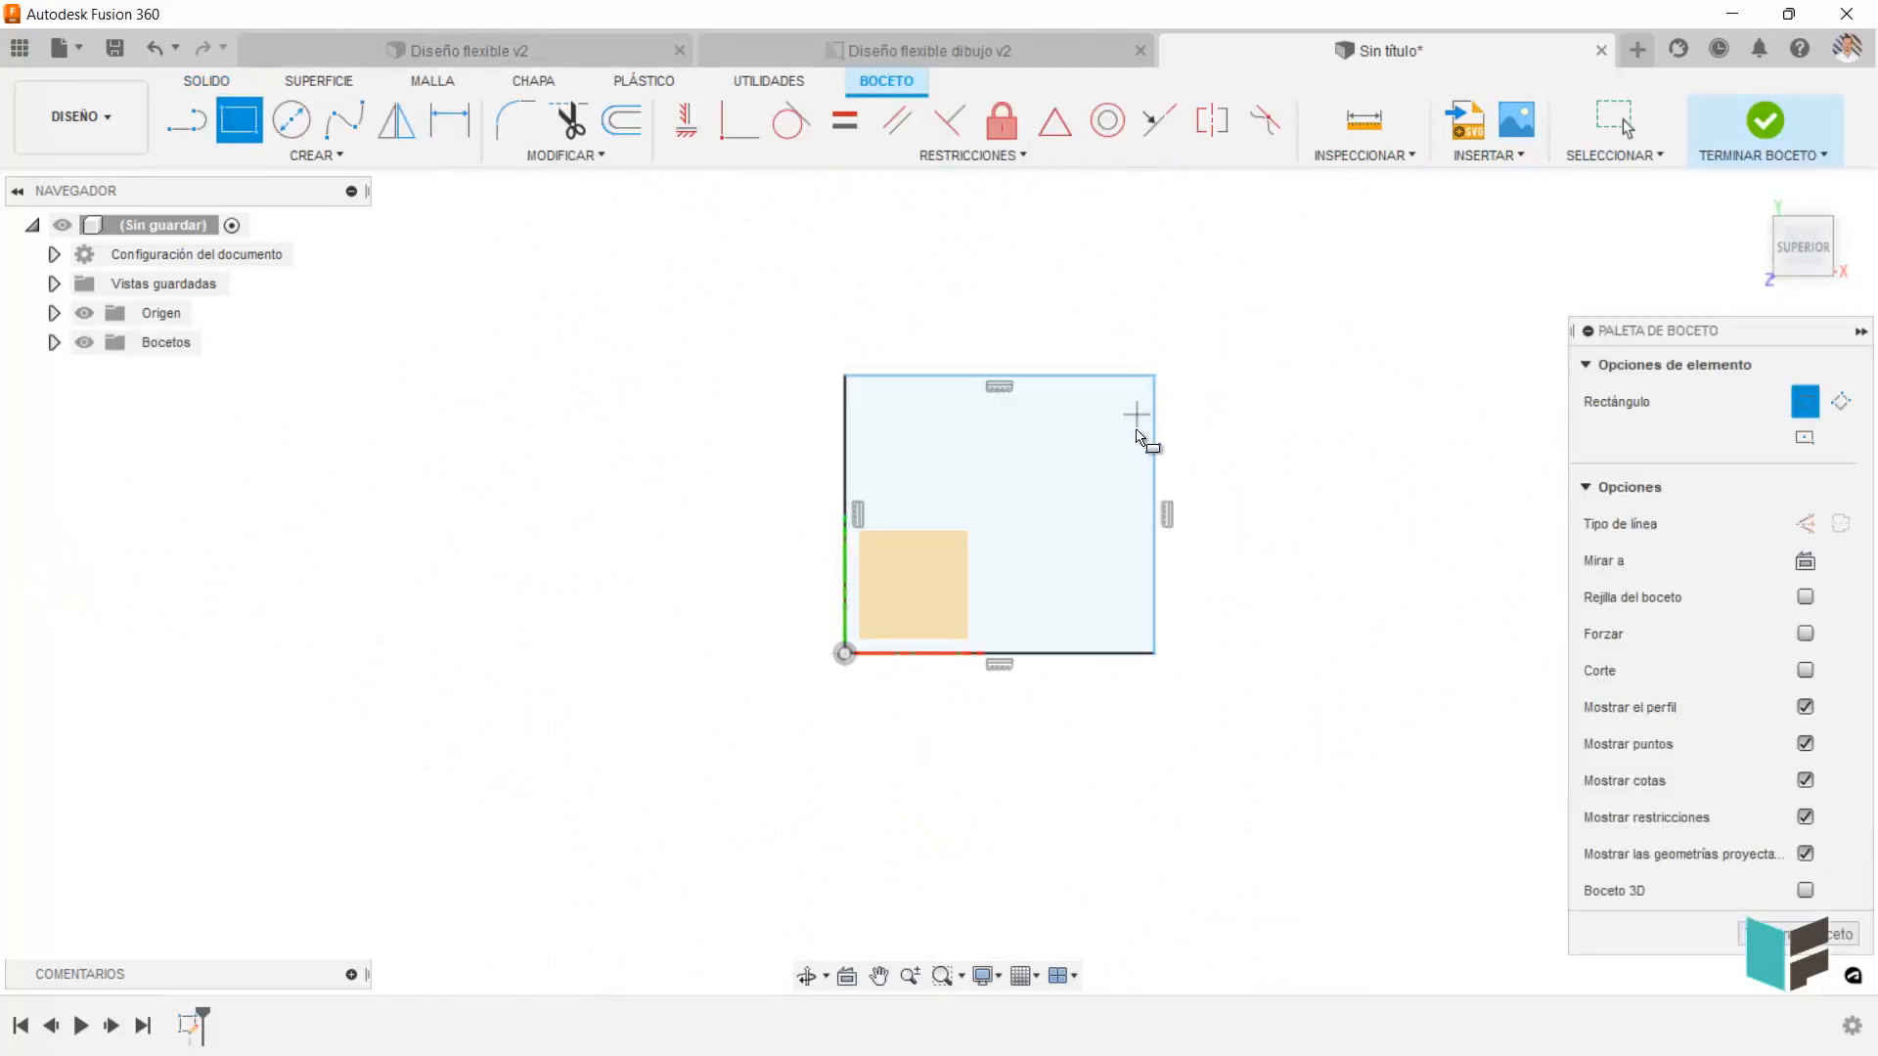
{"action": "left_click", "coordinate": [1778, 119]}
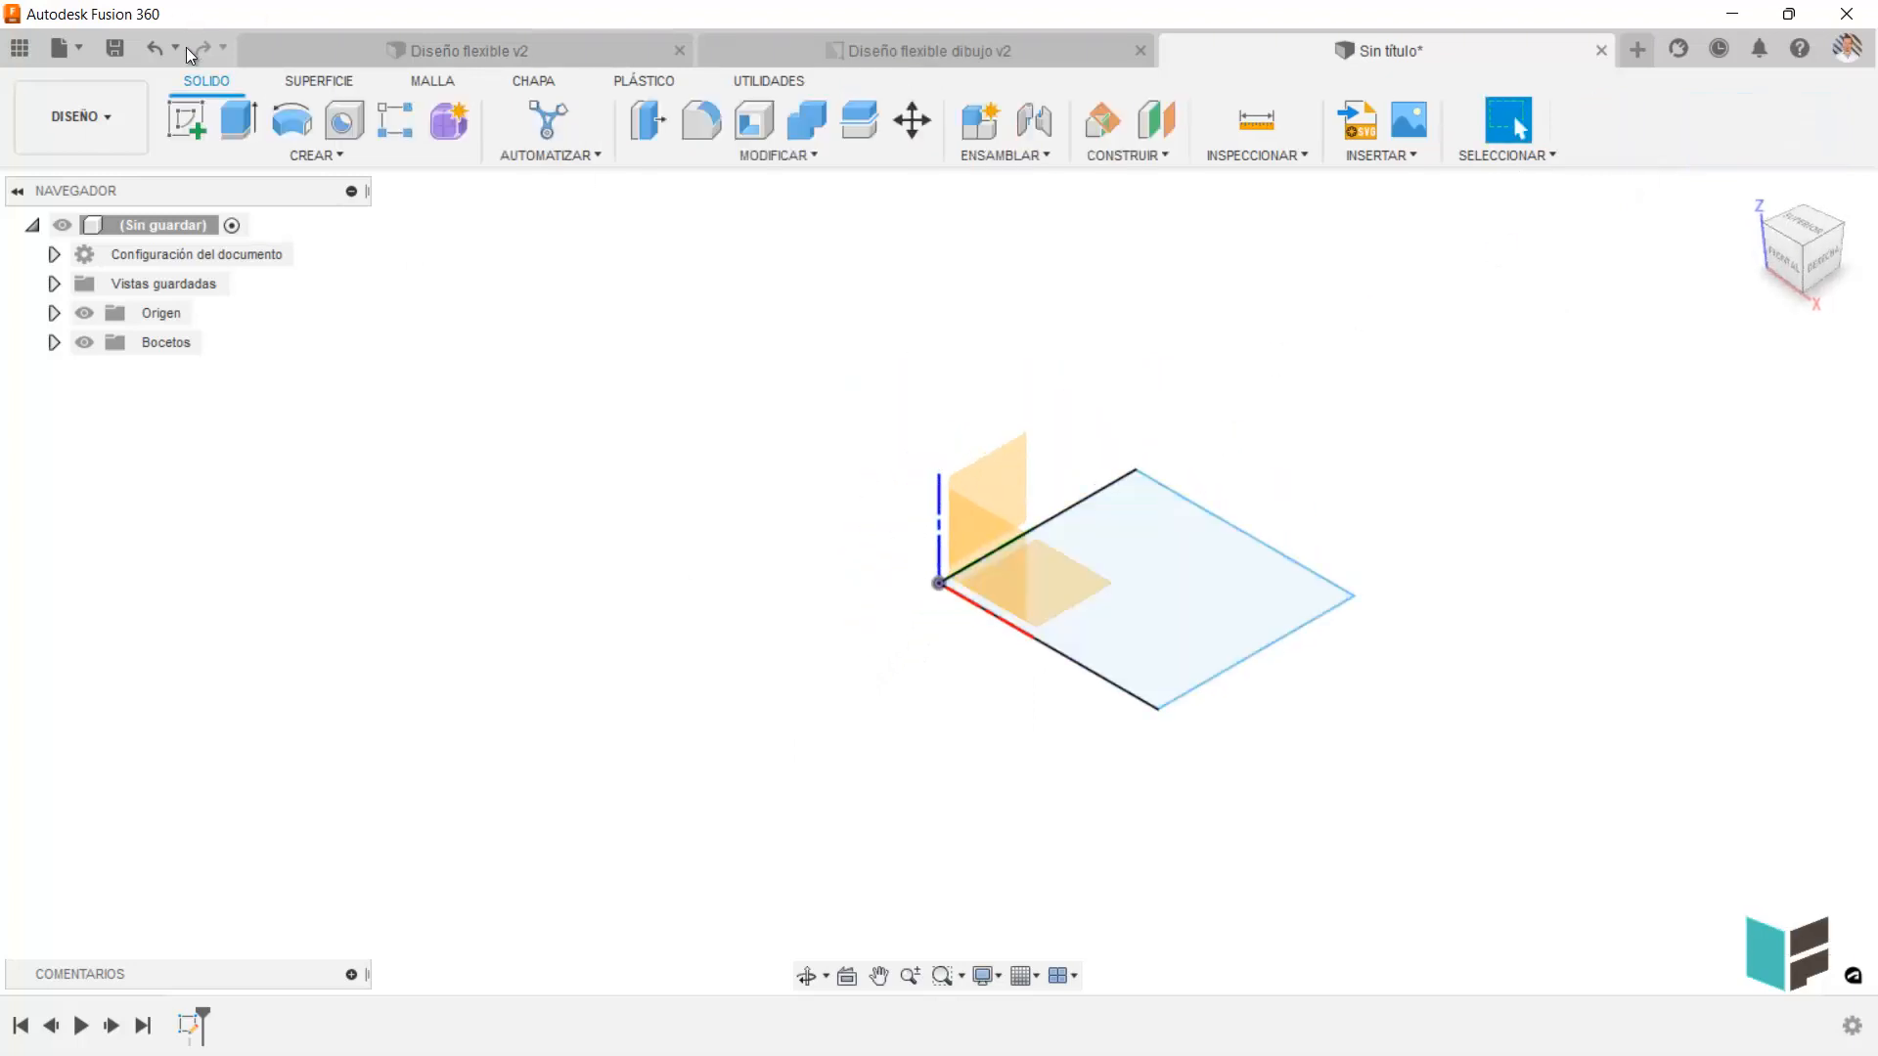
Extrude the rectangular profile upward about 76.4 mm as a new solid body.
{"action": "left_click", "coordinate": [238, 120]}
{"action": "left_click_drag", "start_coordinate": [1149, 572], "coordinate": [1086, 280]}
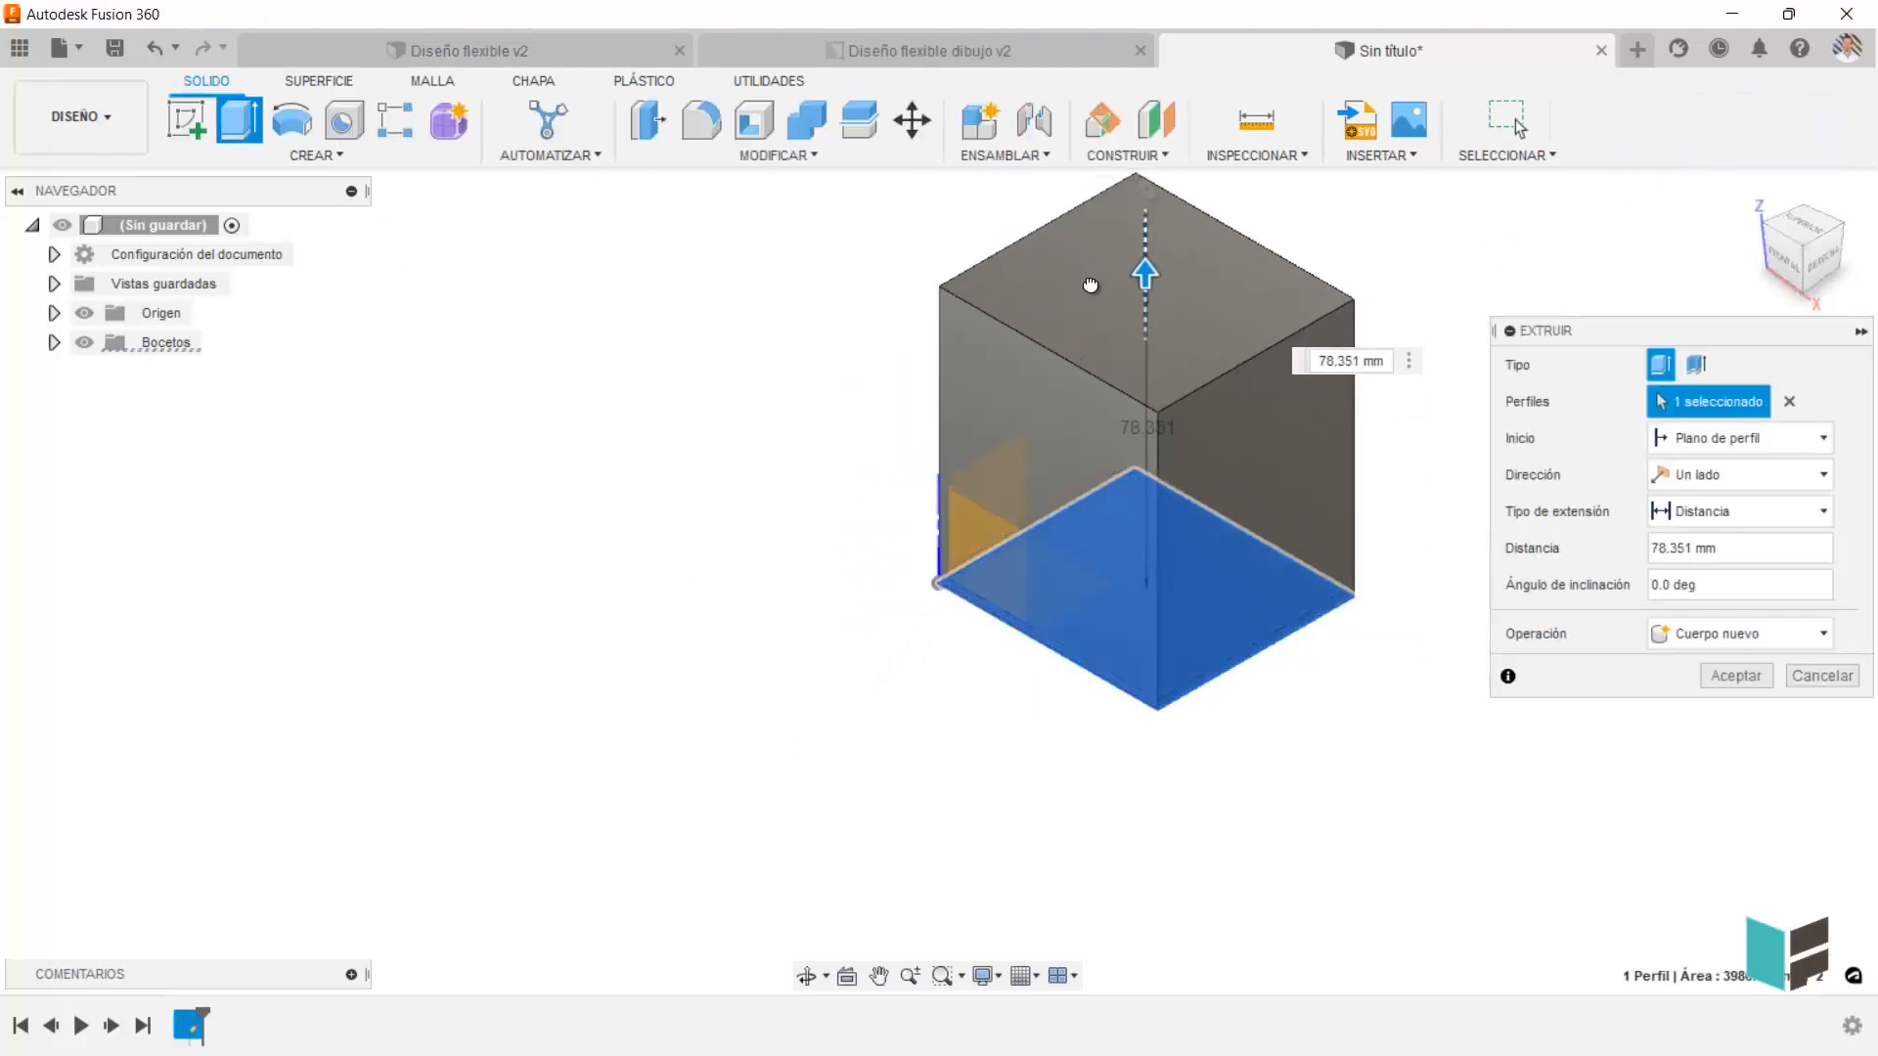
{"action": "left_click", "coordinate": [1735, 675]}
{"action": "scroll", "coordinate": [782, 567], "scroll_direction": "down", "scroll_amount": 3}
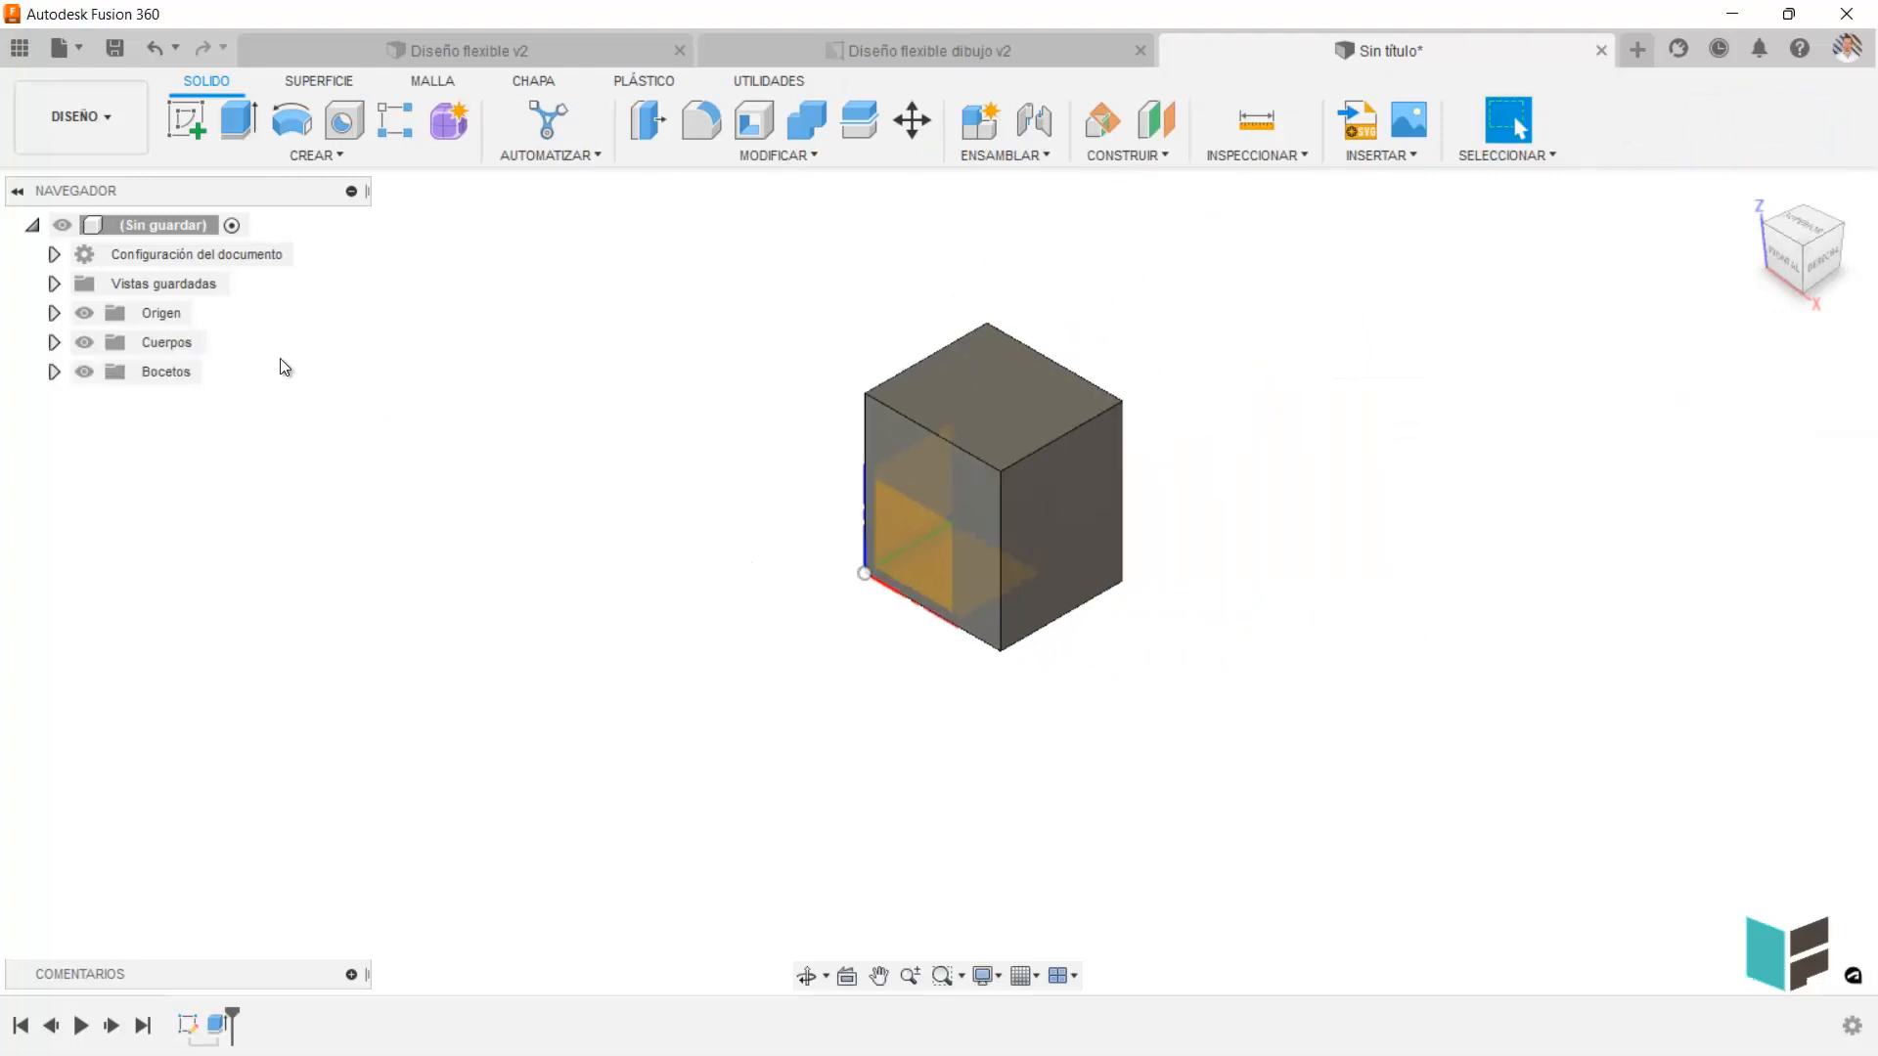
Expand the Cuerpos and Bocetos folders to examine the body and sketch they contain.
{"action": "left_click", "coordinate": [55, 343]}
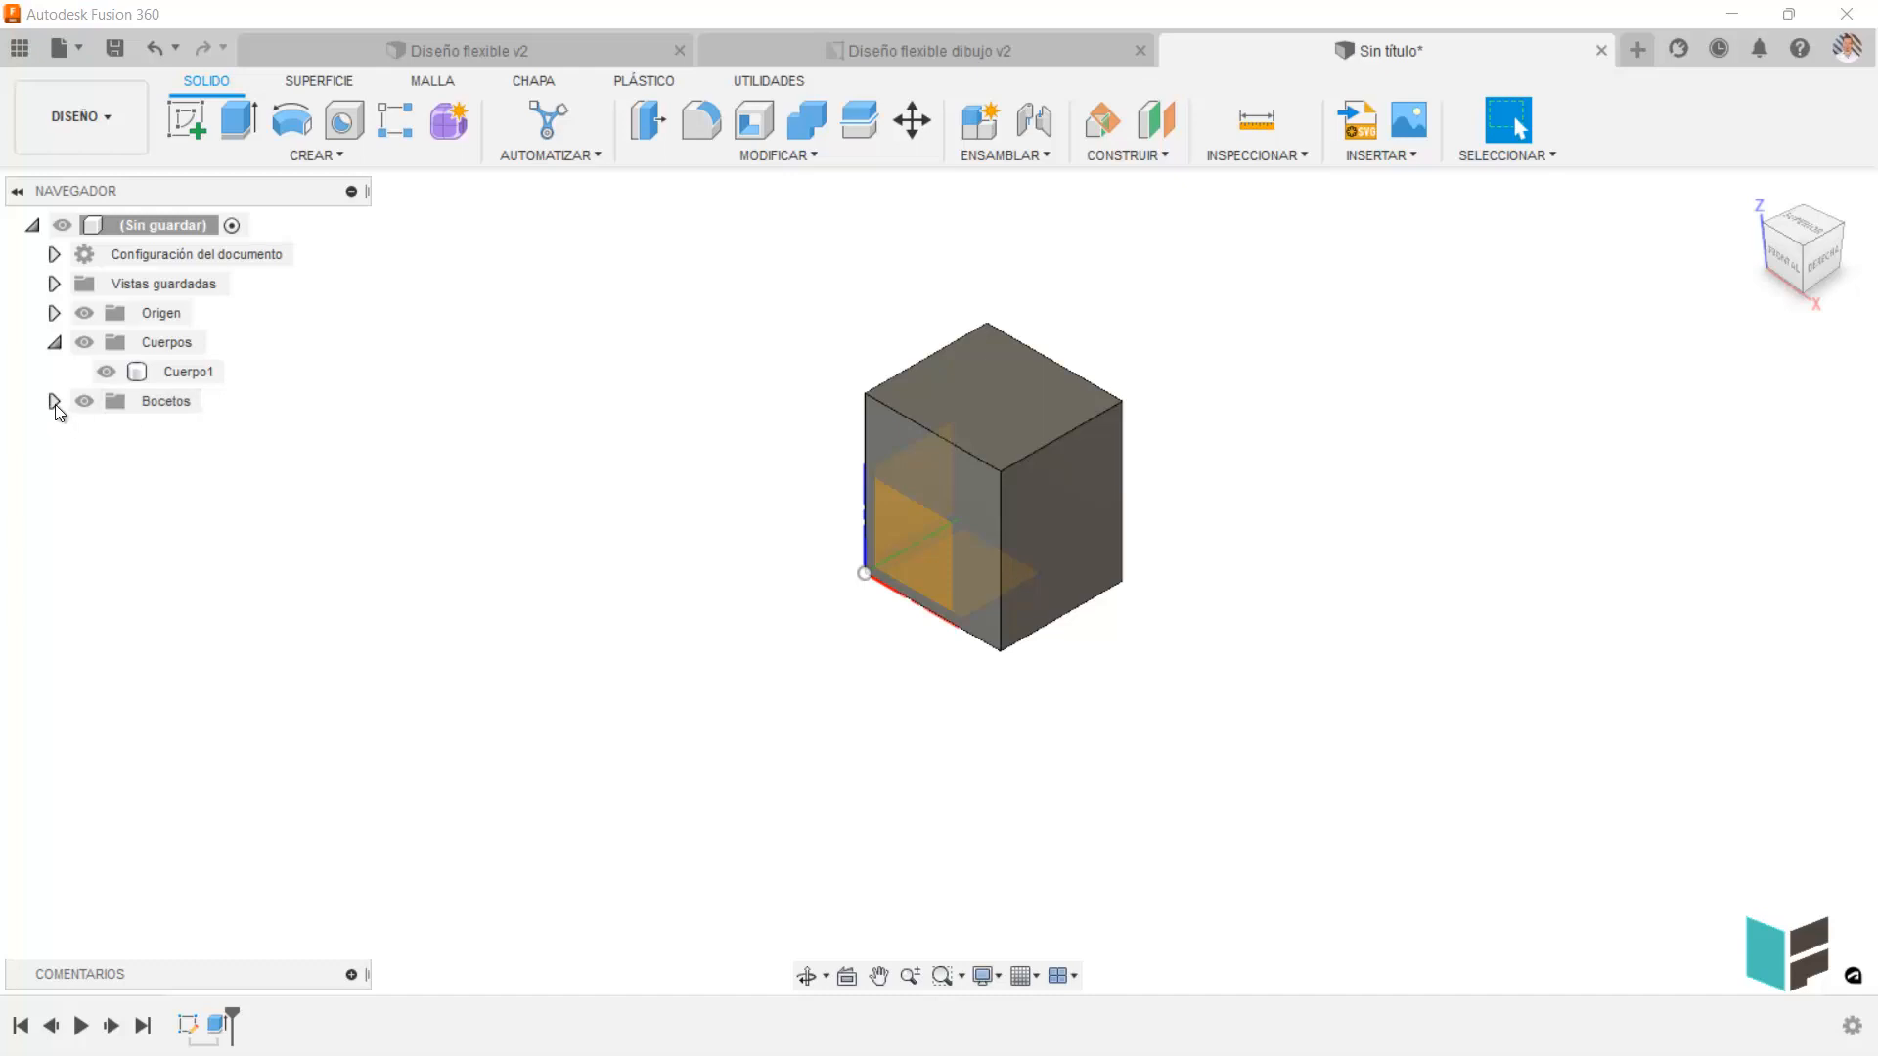
{"action": "left_click", "coordinate": [54, 401]}
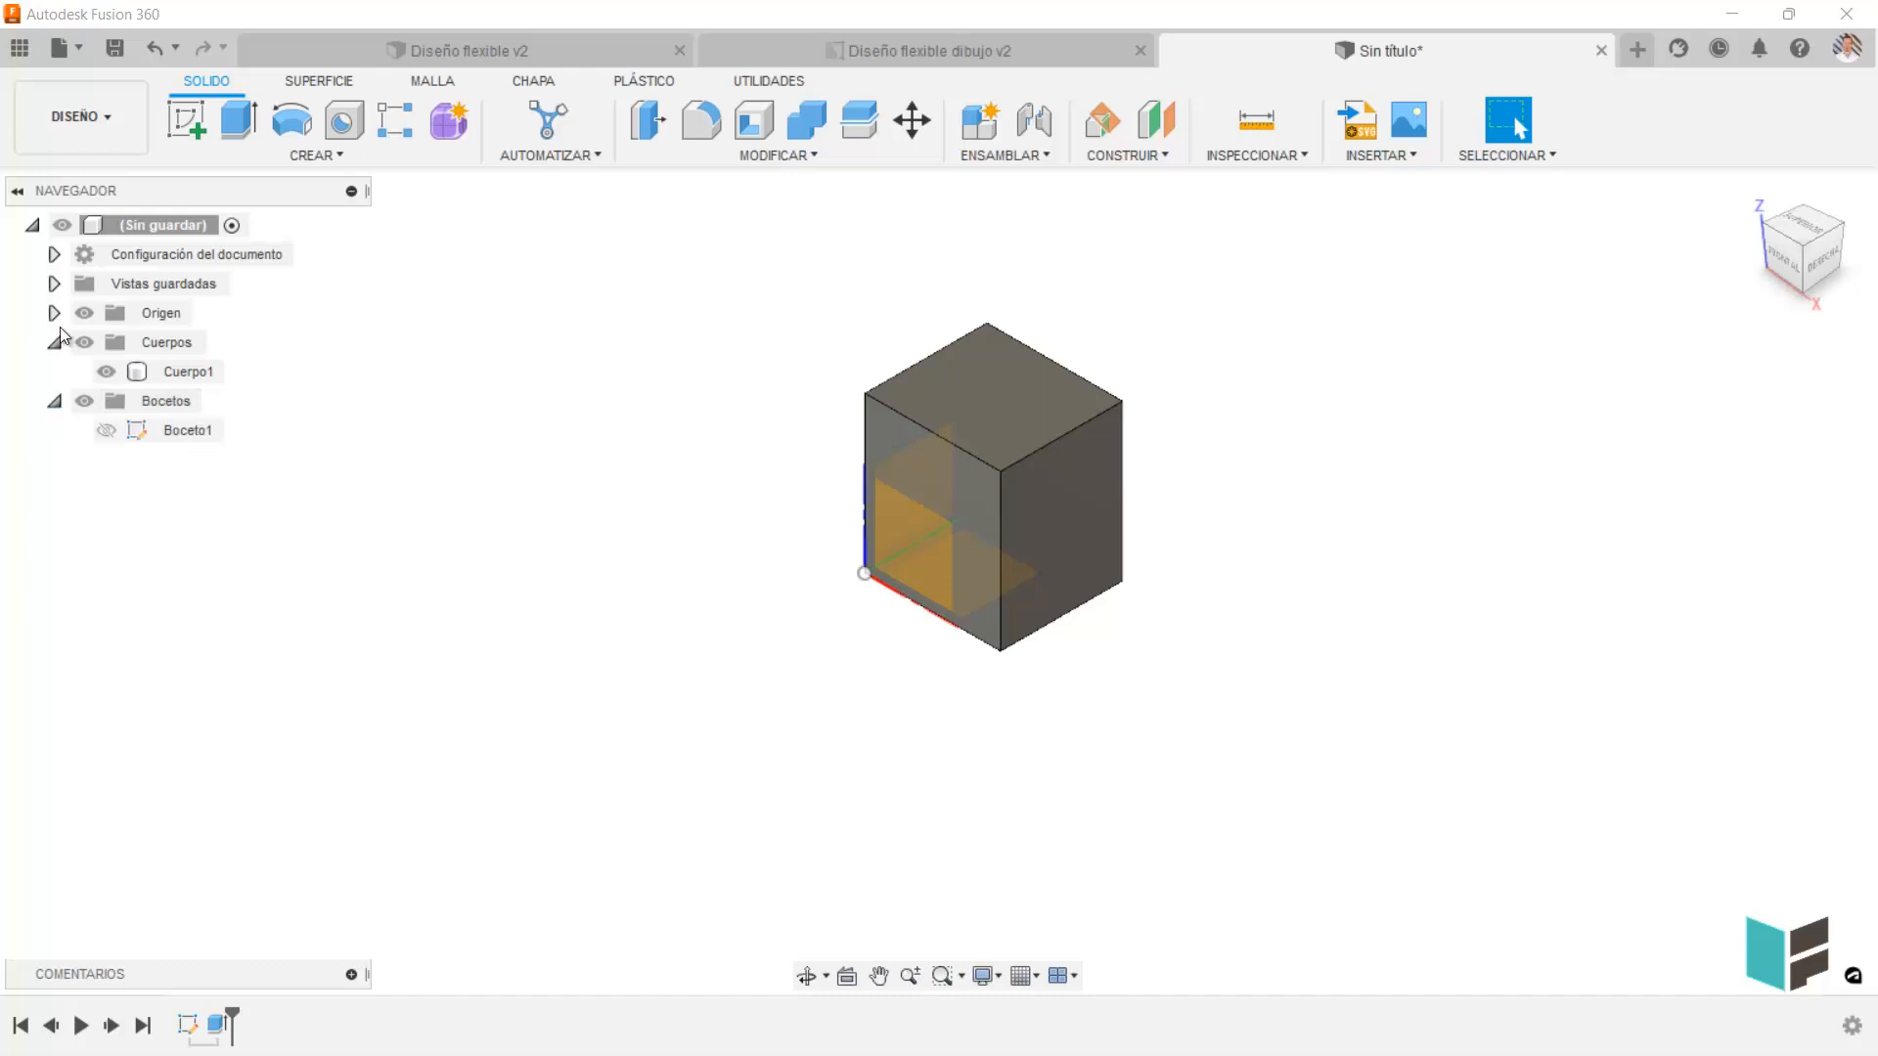
{"action": "left_click", "coordinate": [166, 224]}
In the surface environment, sketch a smaller rectangle on the horizontal XY plane, beside the solid block.
{"action": "left_click", "coordinate": [323, 80]}
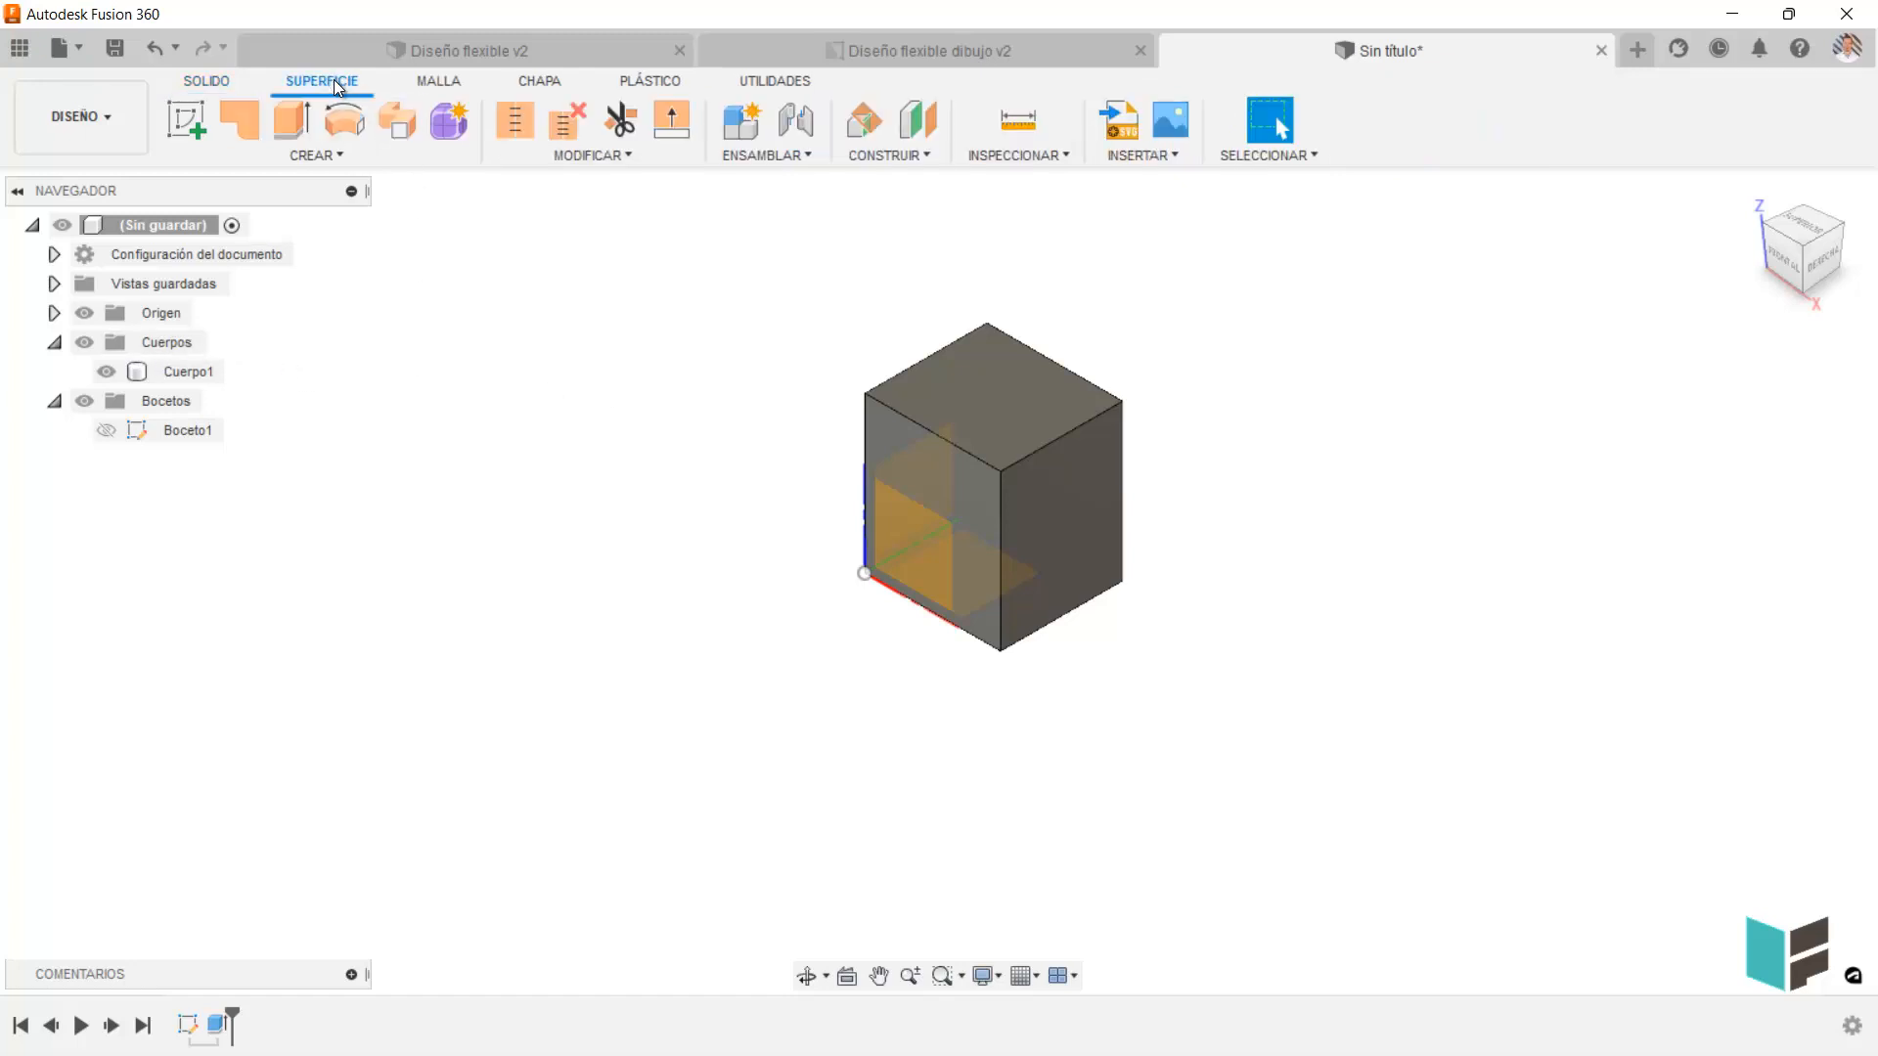
{"action": "left_click", "coordinate": [267, 158]}
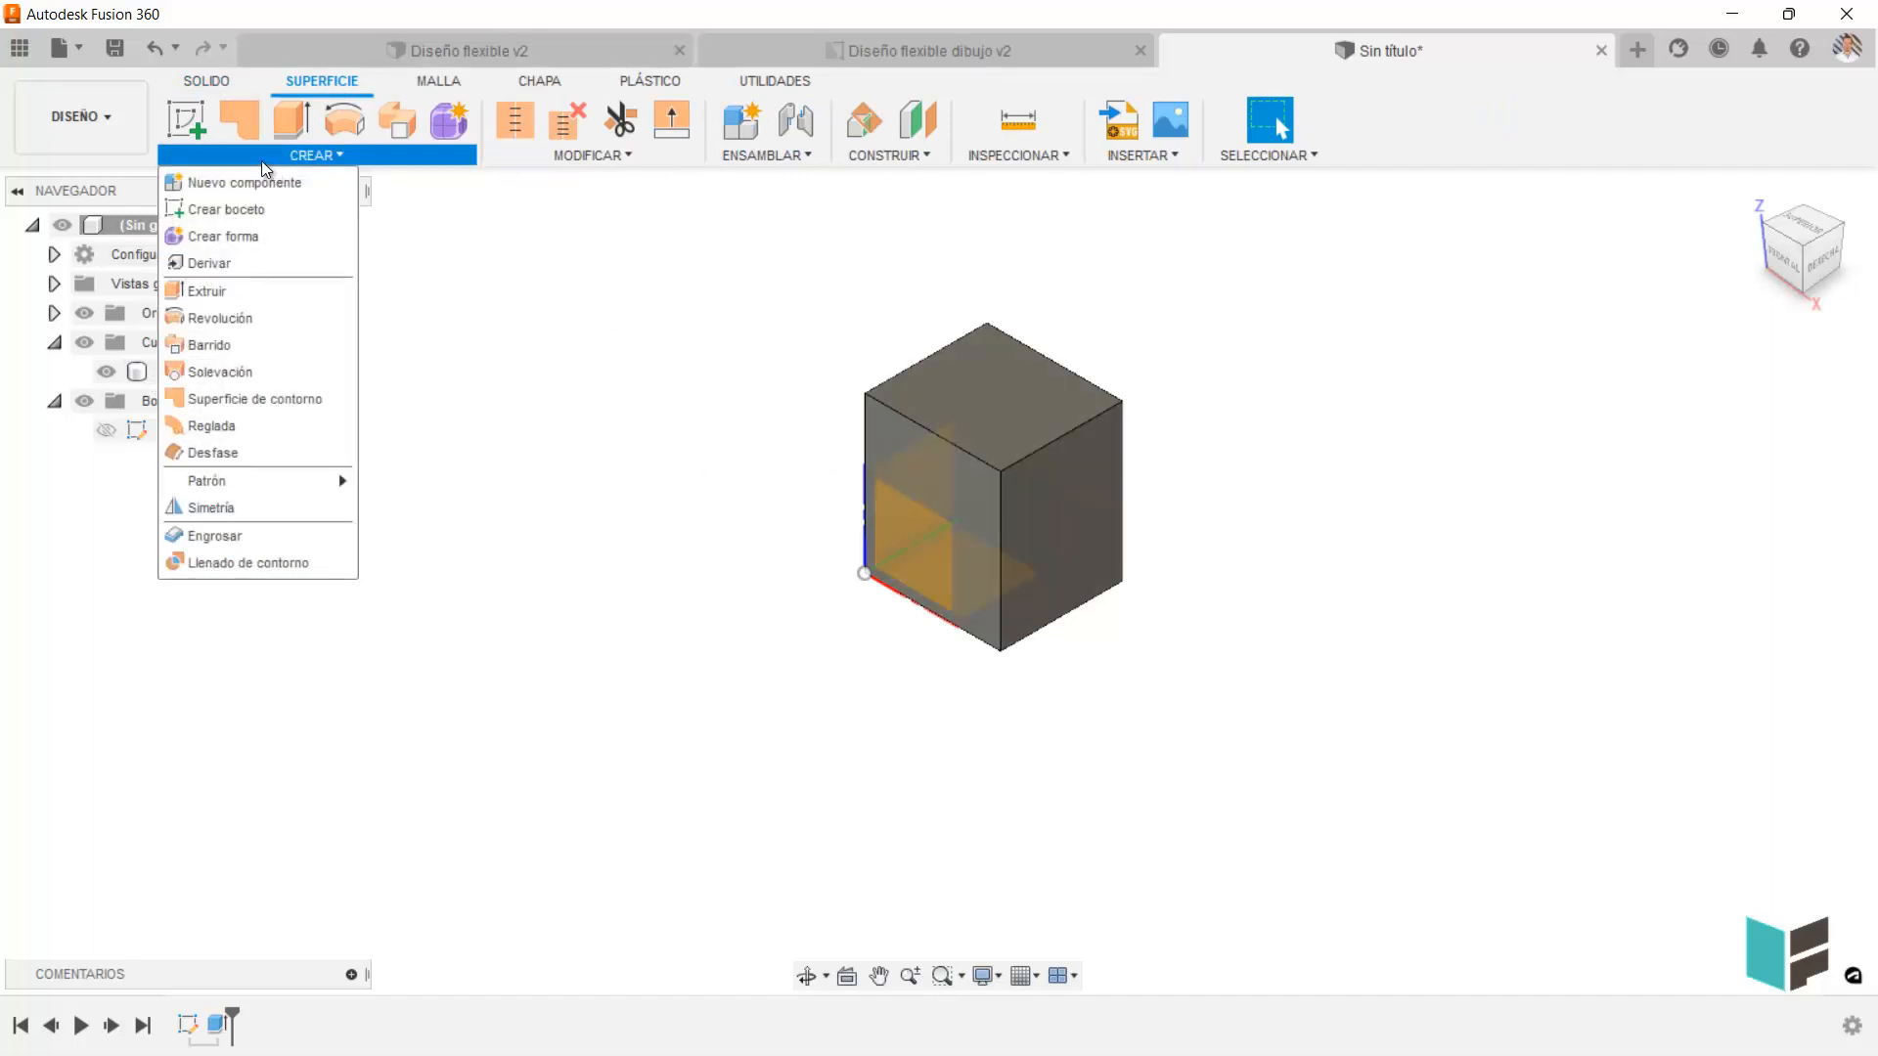
{"action": "left_click", "coordinate": [188, 121]}
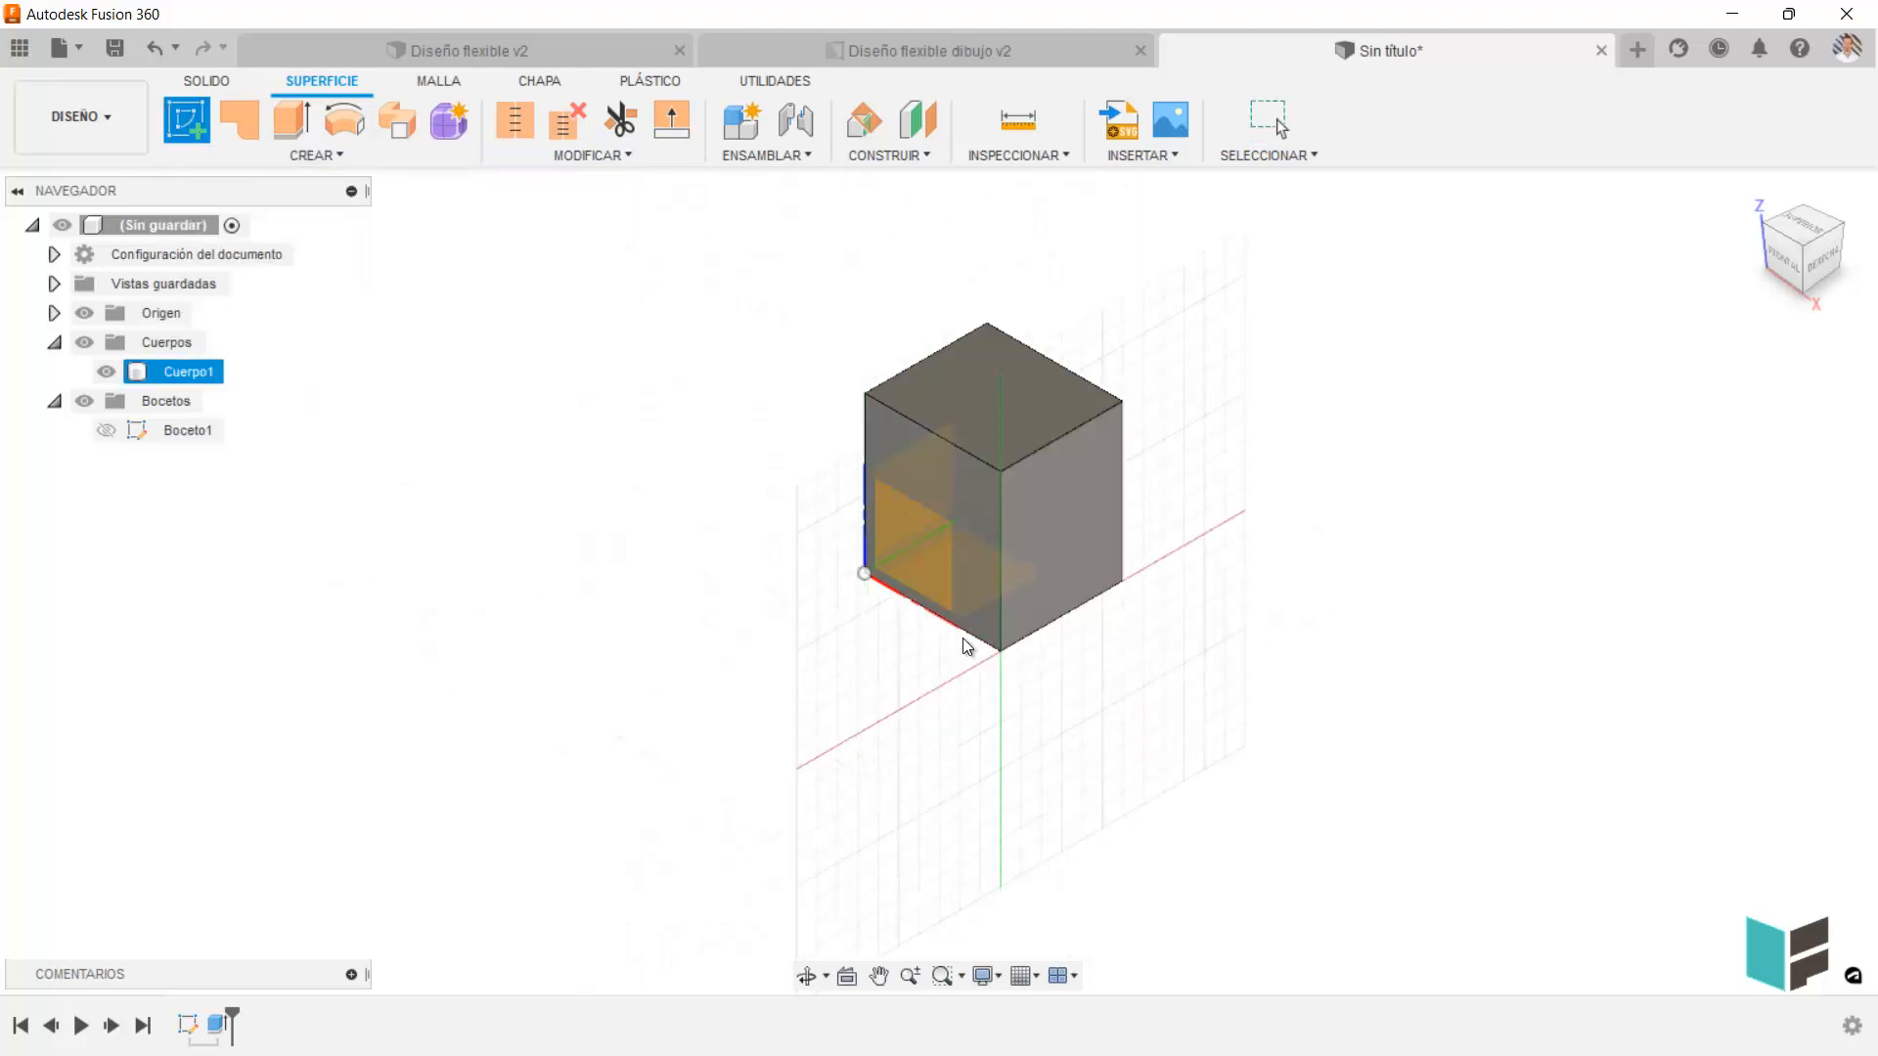
{"action": "left_click", "coordinate": [1134, 670]}
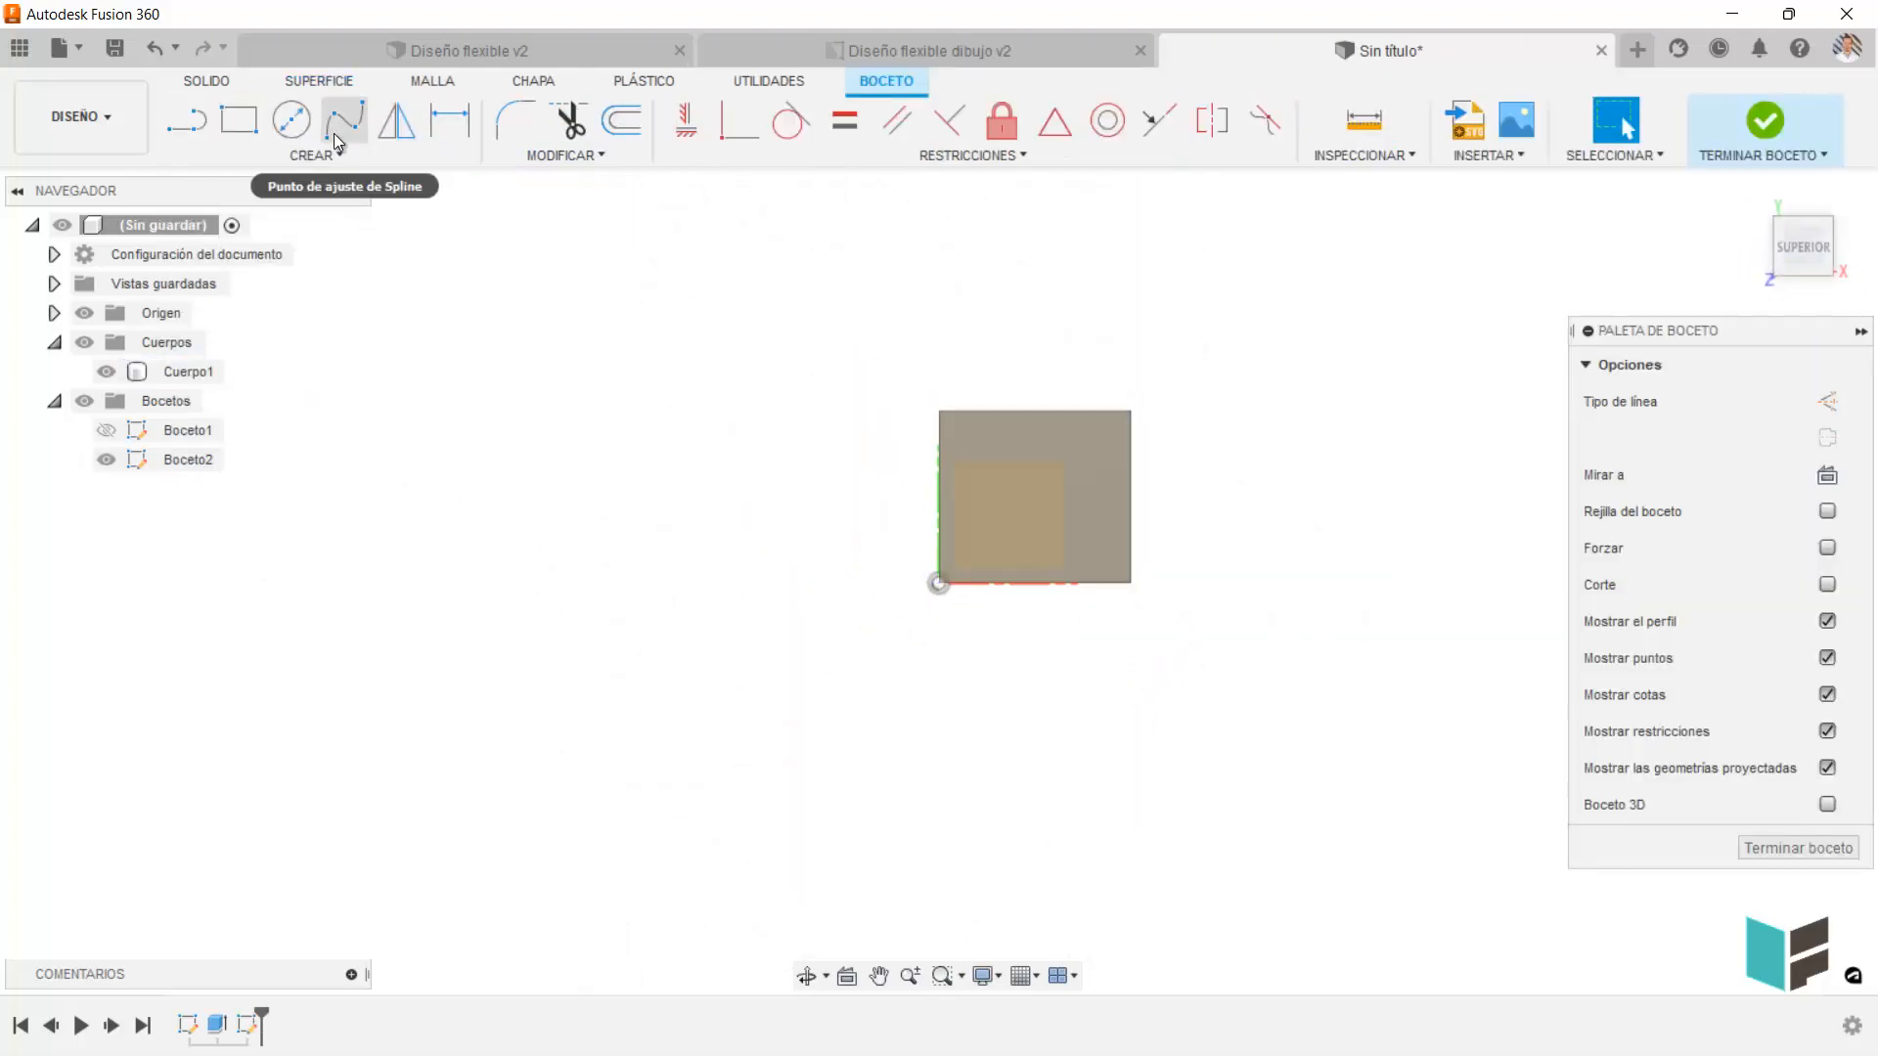
{"action": "left_click", "coordinate": [238, 120]}
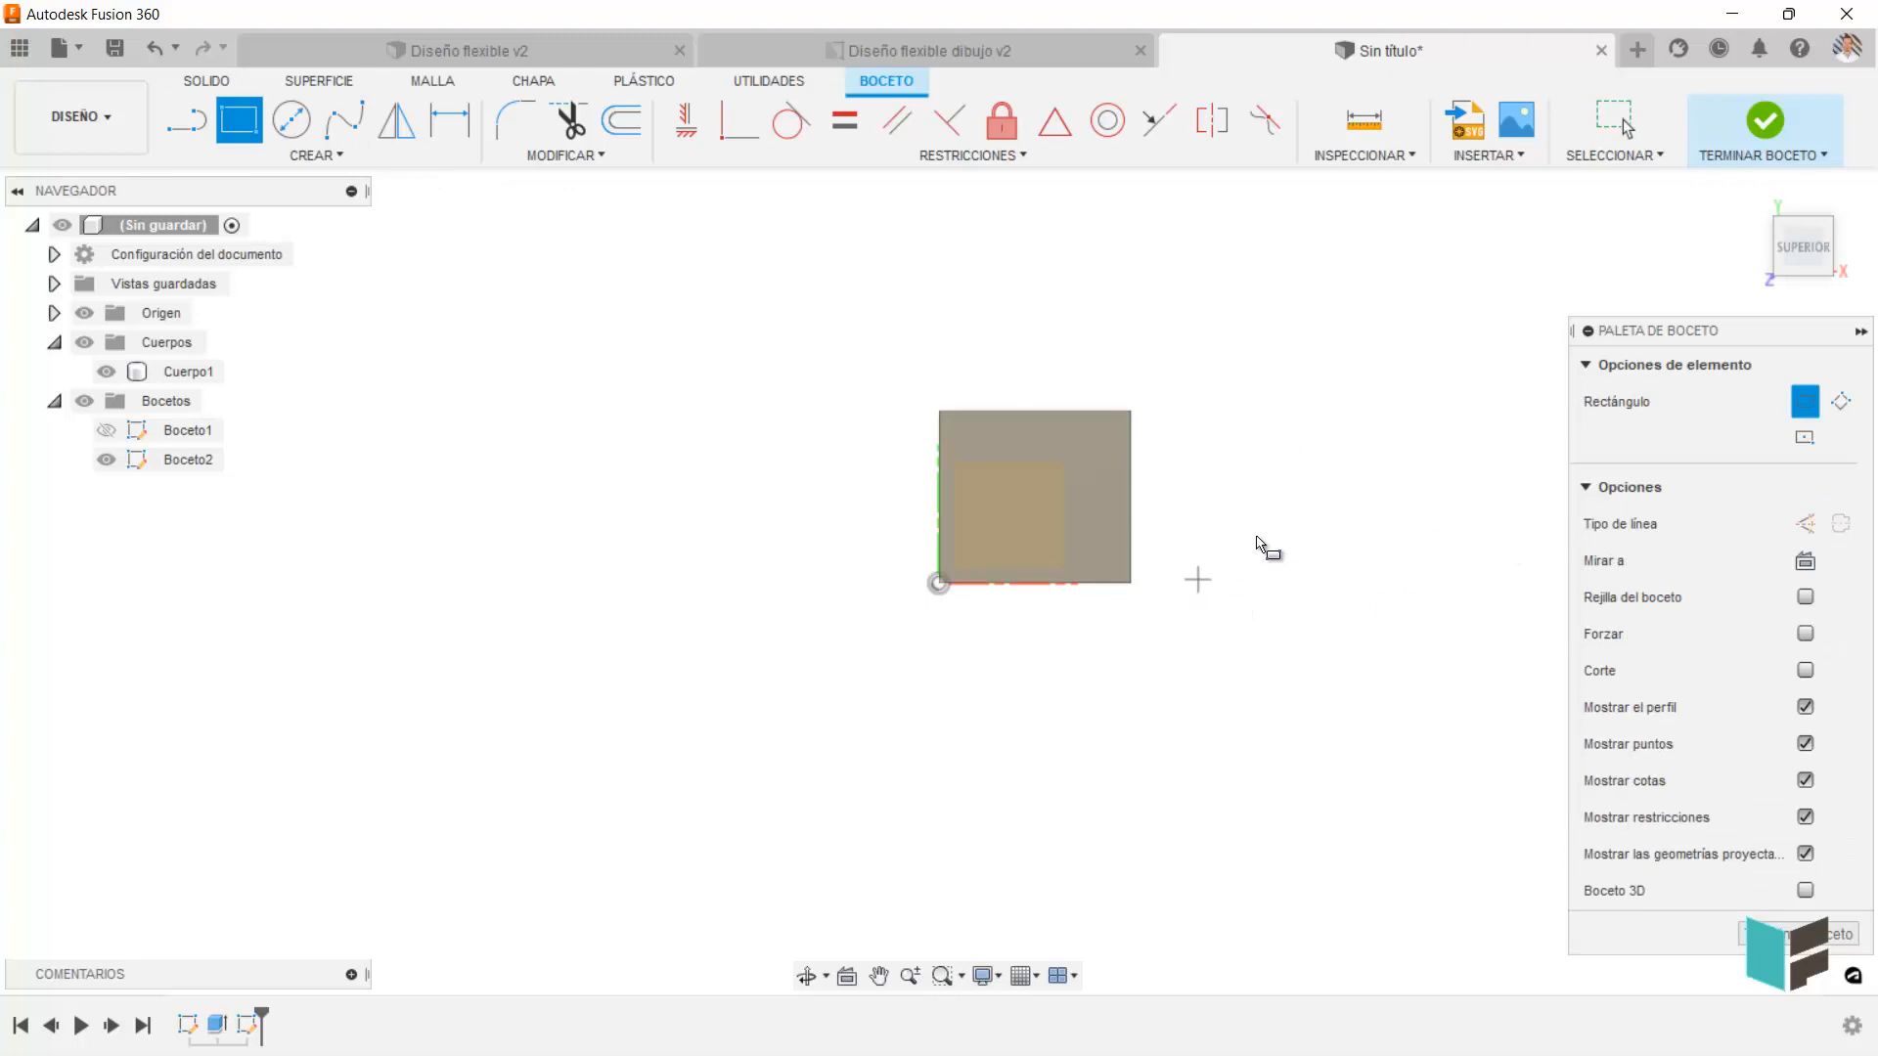
{"action": "left_click", "coordinate": [1197, 580]}
{"action": "left_click", "coordinate": [1337, 500]}
{"action": "left_click", "coordinate": [1767, 120]}
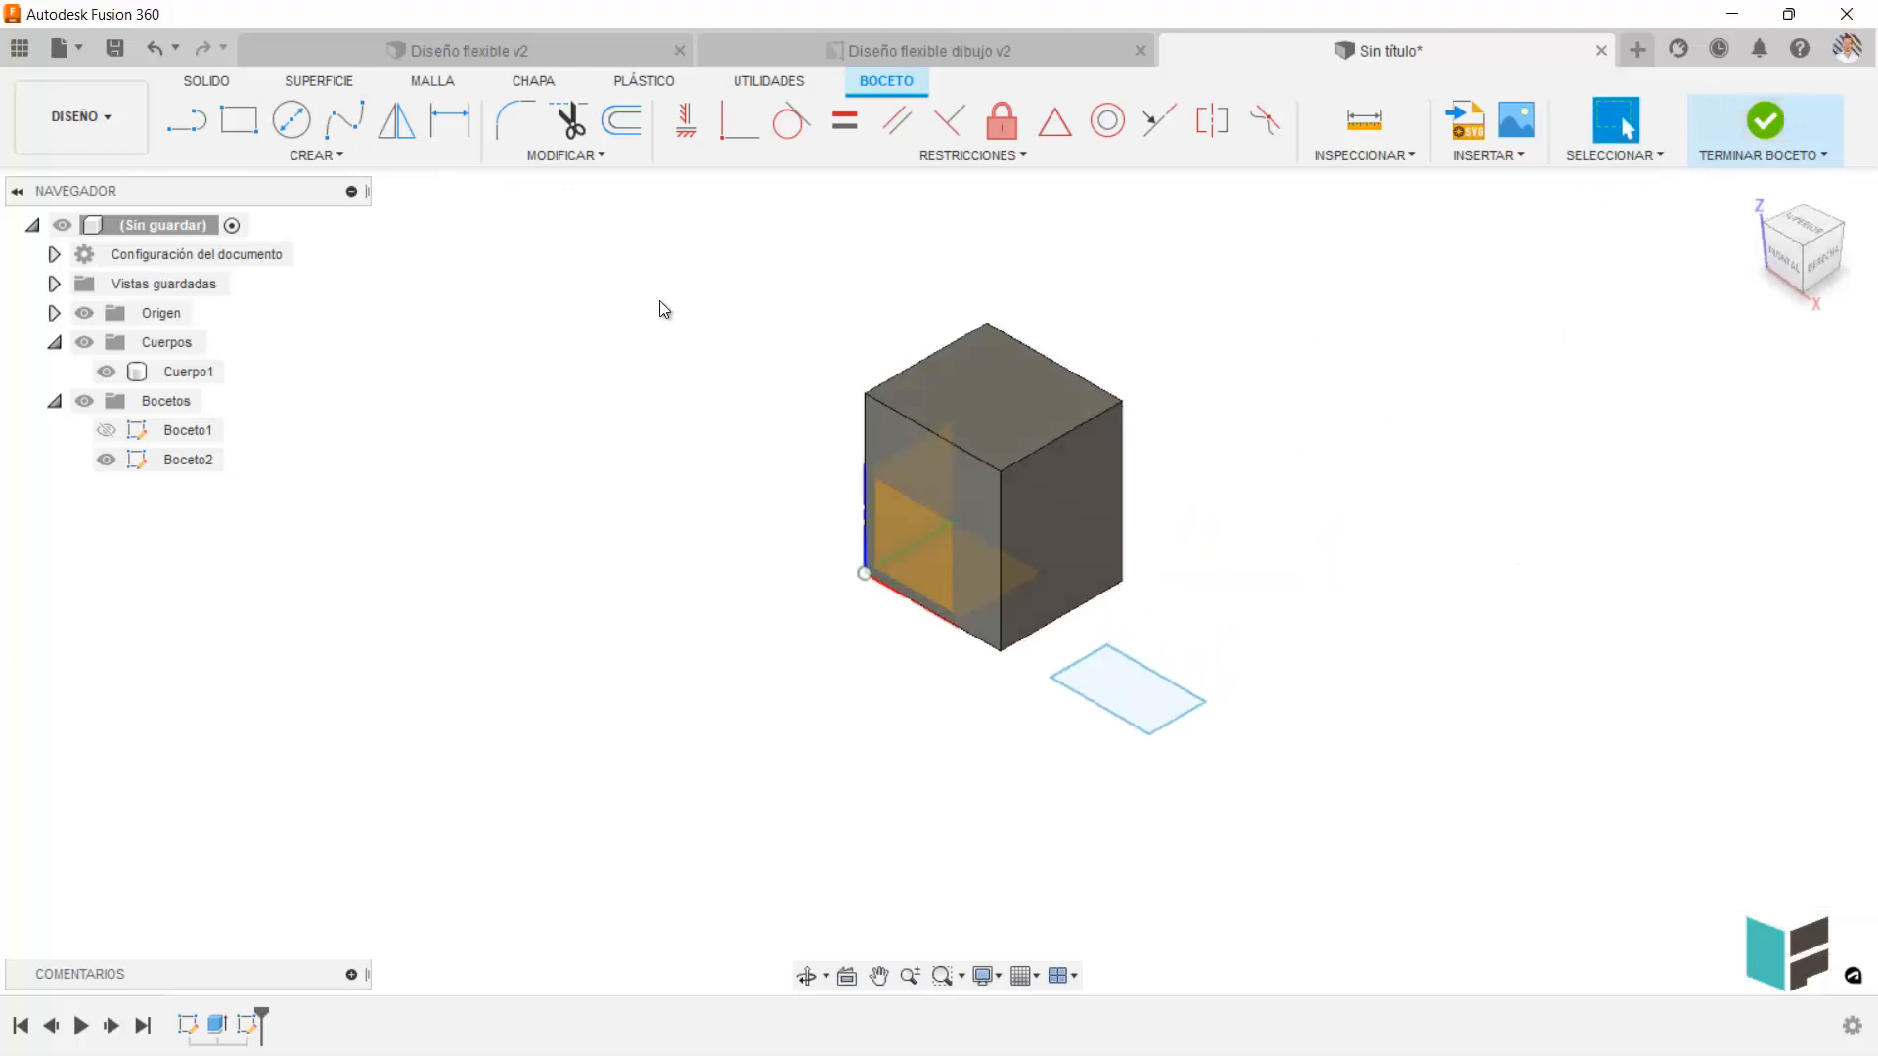
Extrude the smaller rectangle as a surface upward about 50.4 mm, creating a new body.
{"action": "left_click", "coordinate": [293, 118]}
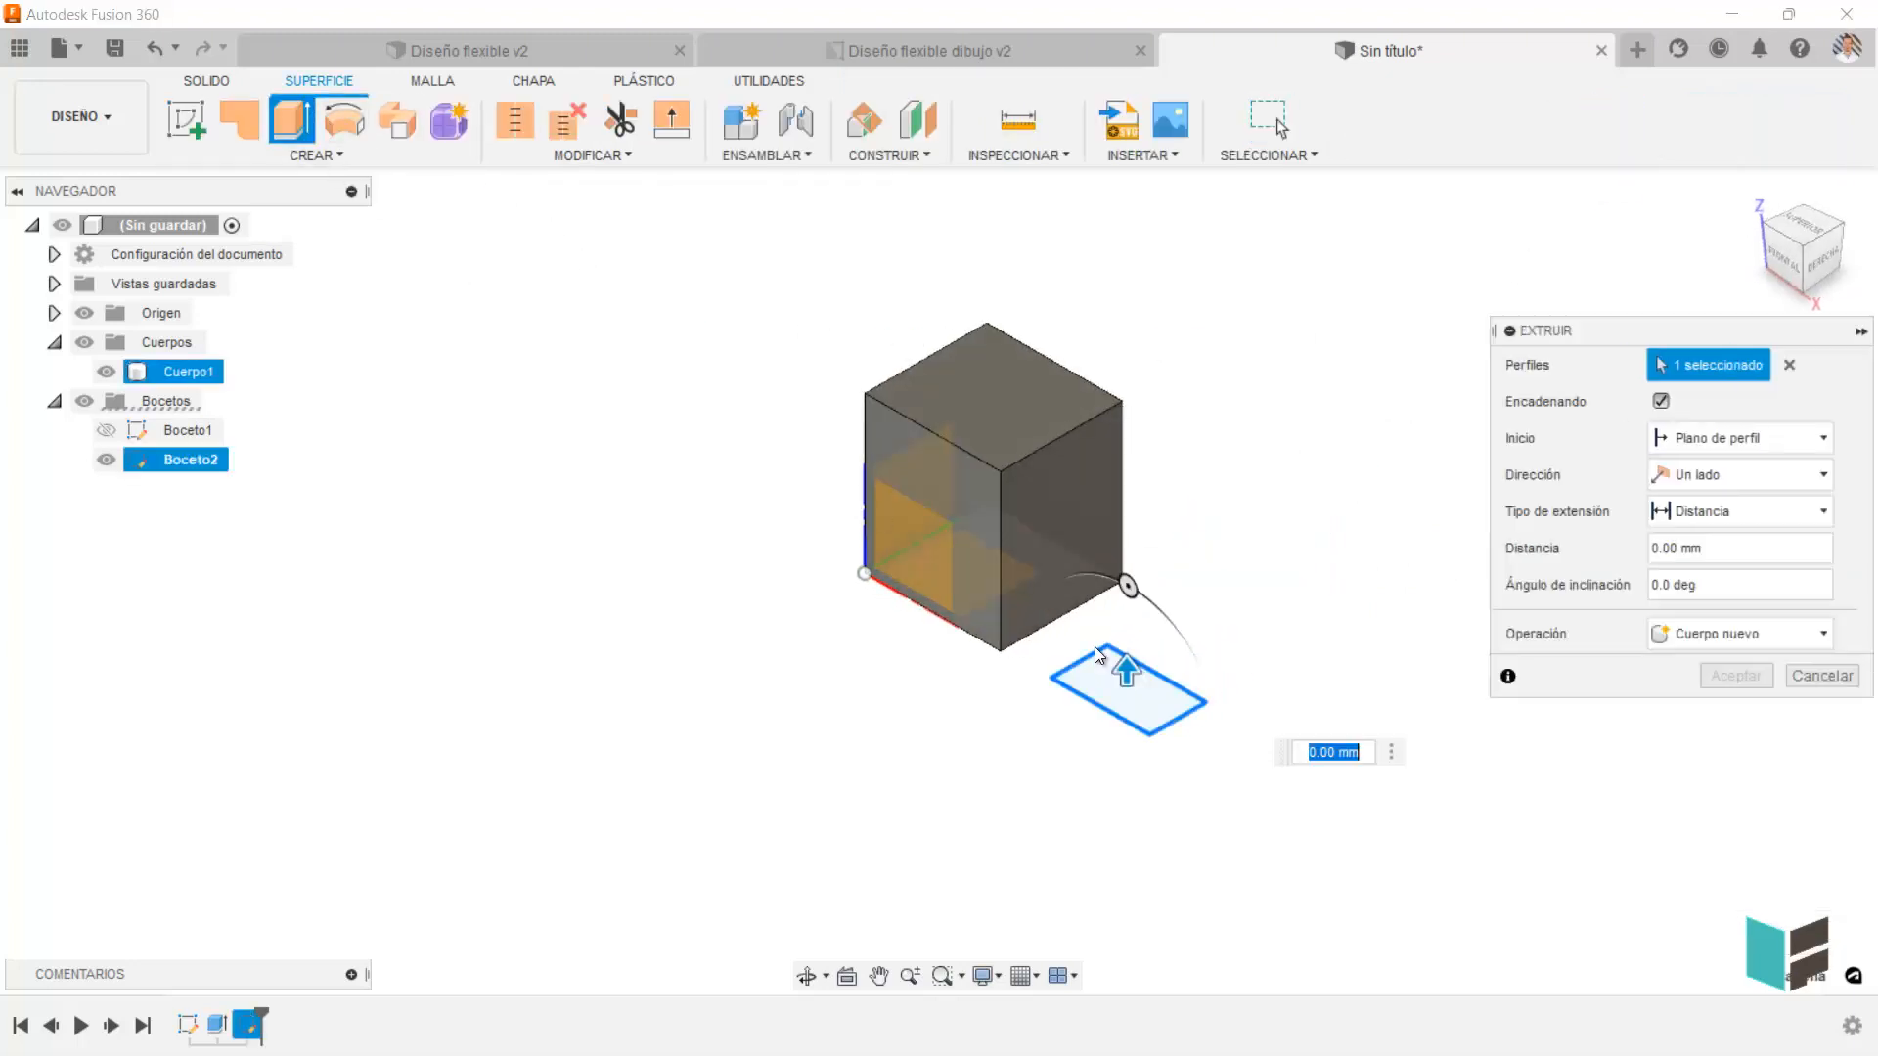
{"action": "left_click_drag", "start_coordinate": [1128, 637], "coordinate": [1126, 519]}
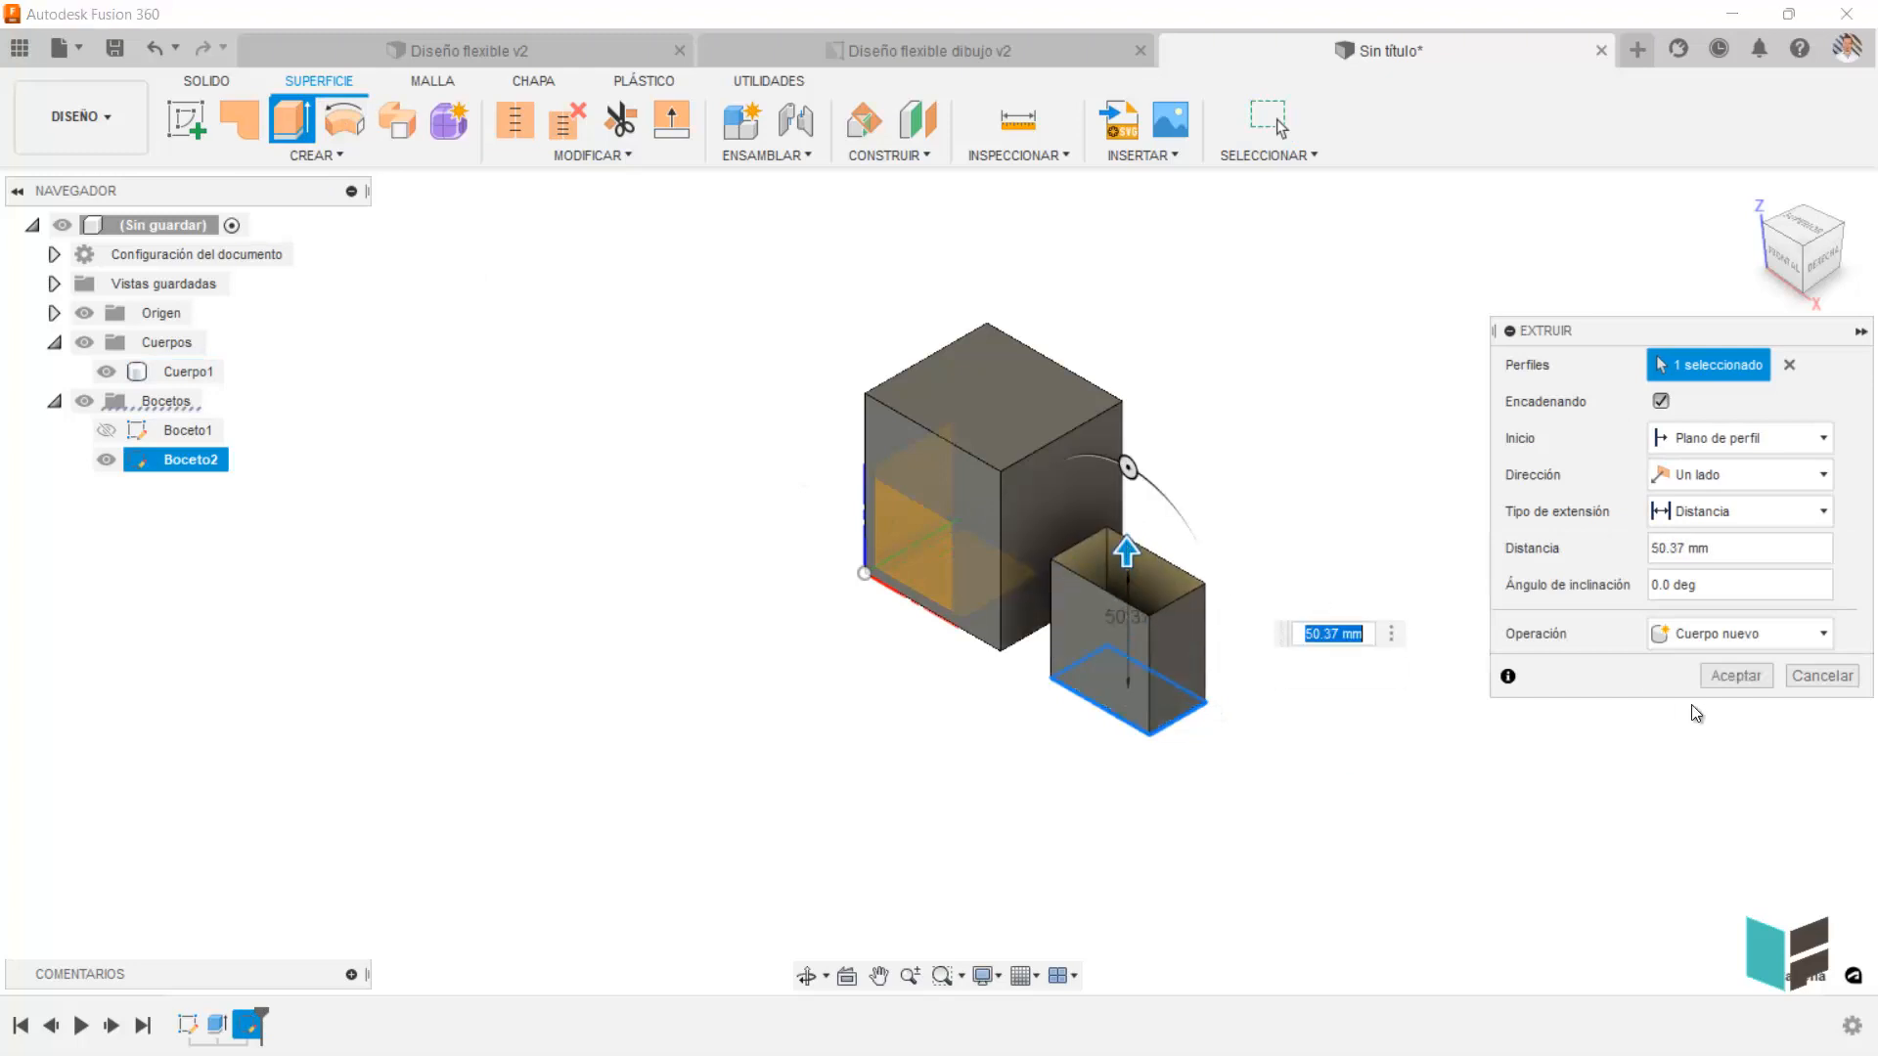
{"action": "left_click", "coordinate": [1735, 674]}
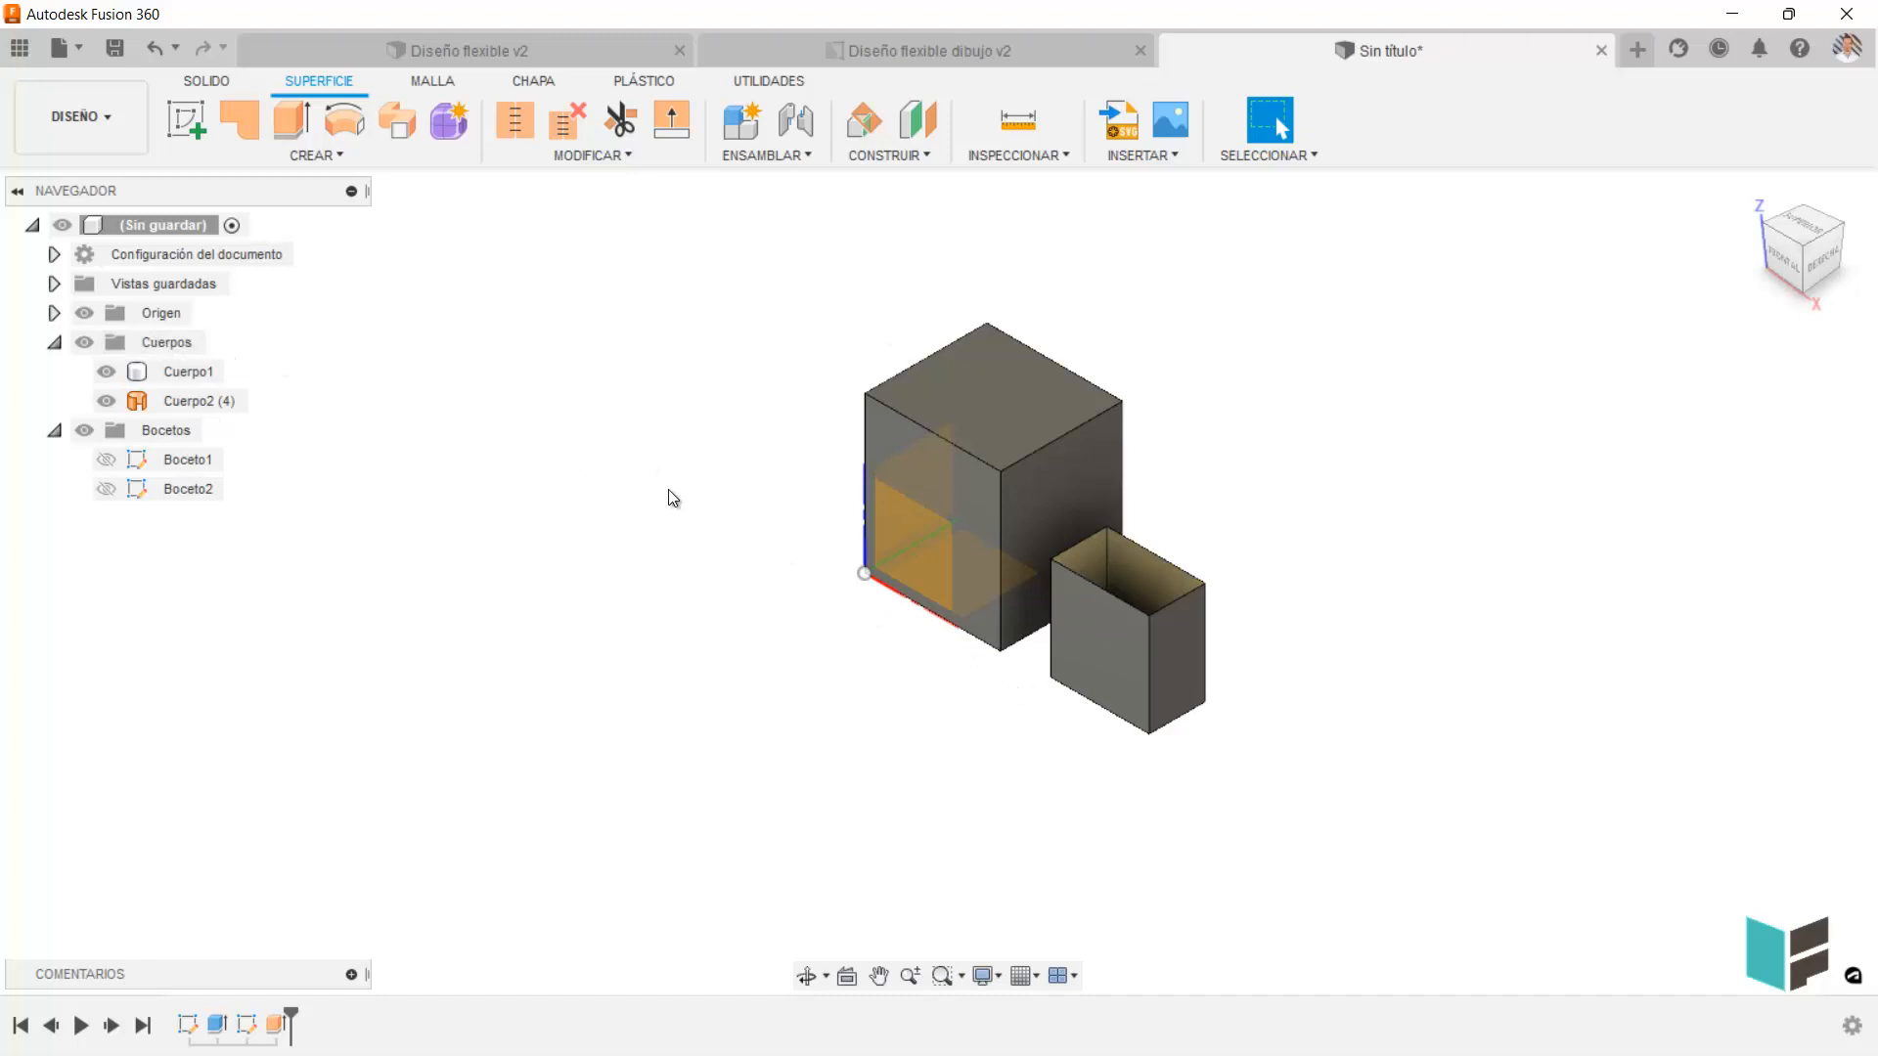
Duplicate the solid body Cuerpo1 and move the copy about -135.4 mm along Y.
{"action": "left_click", "coordinate": [201, 372]}
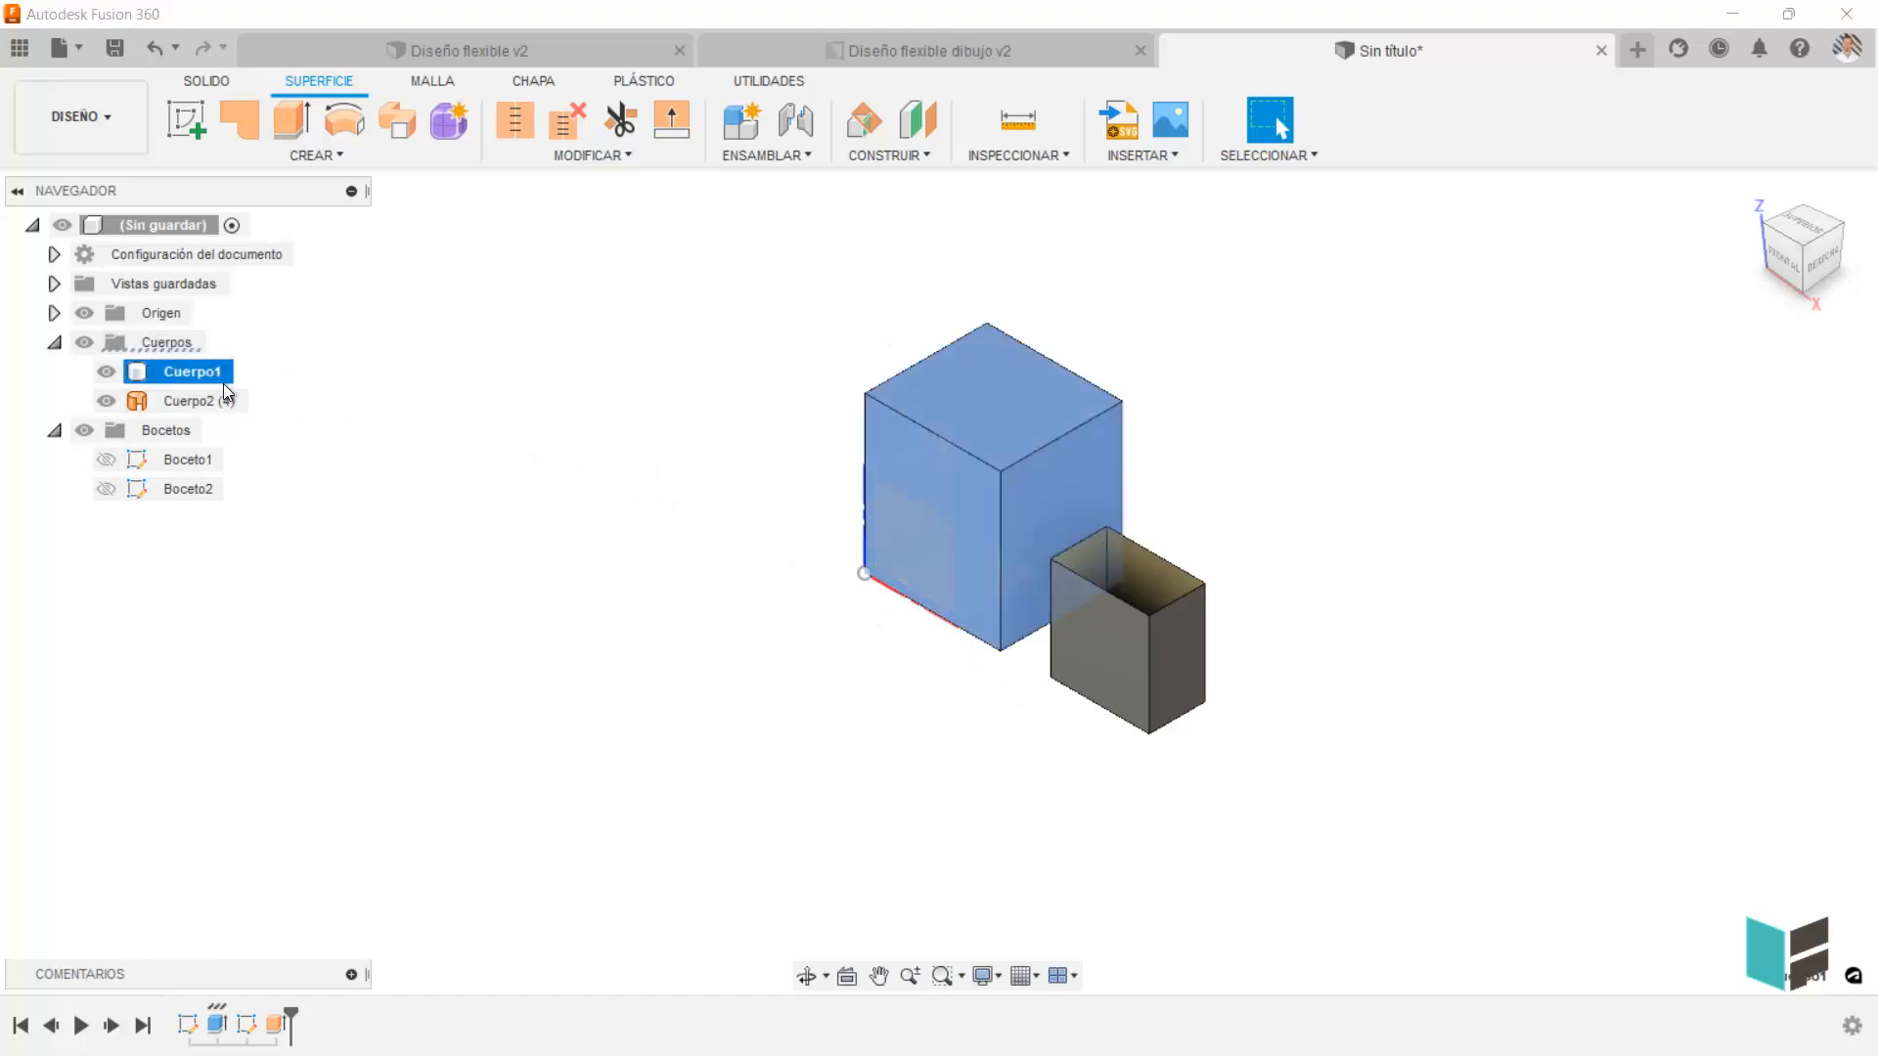
{"action": "key", "text": "ctrl+c"}
{"action": "key", "text": "ctrl+v"}
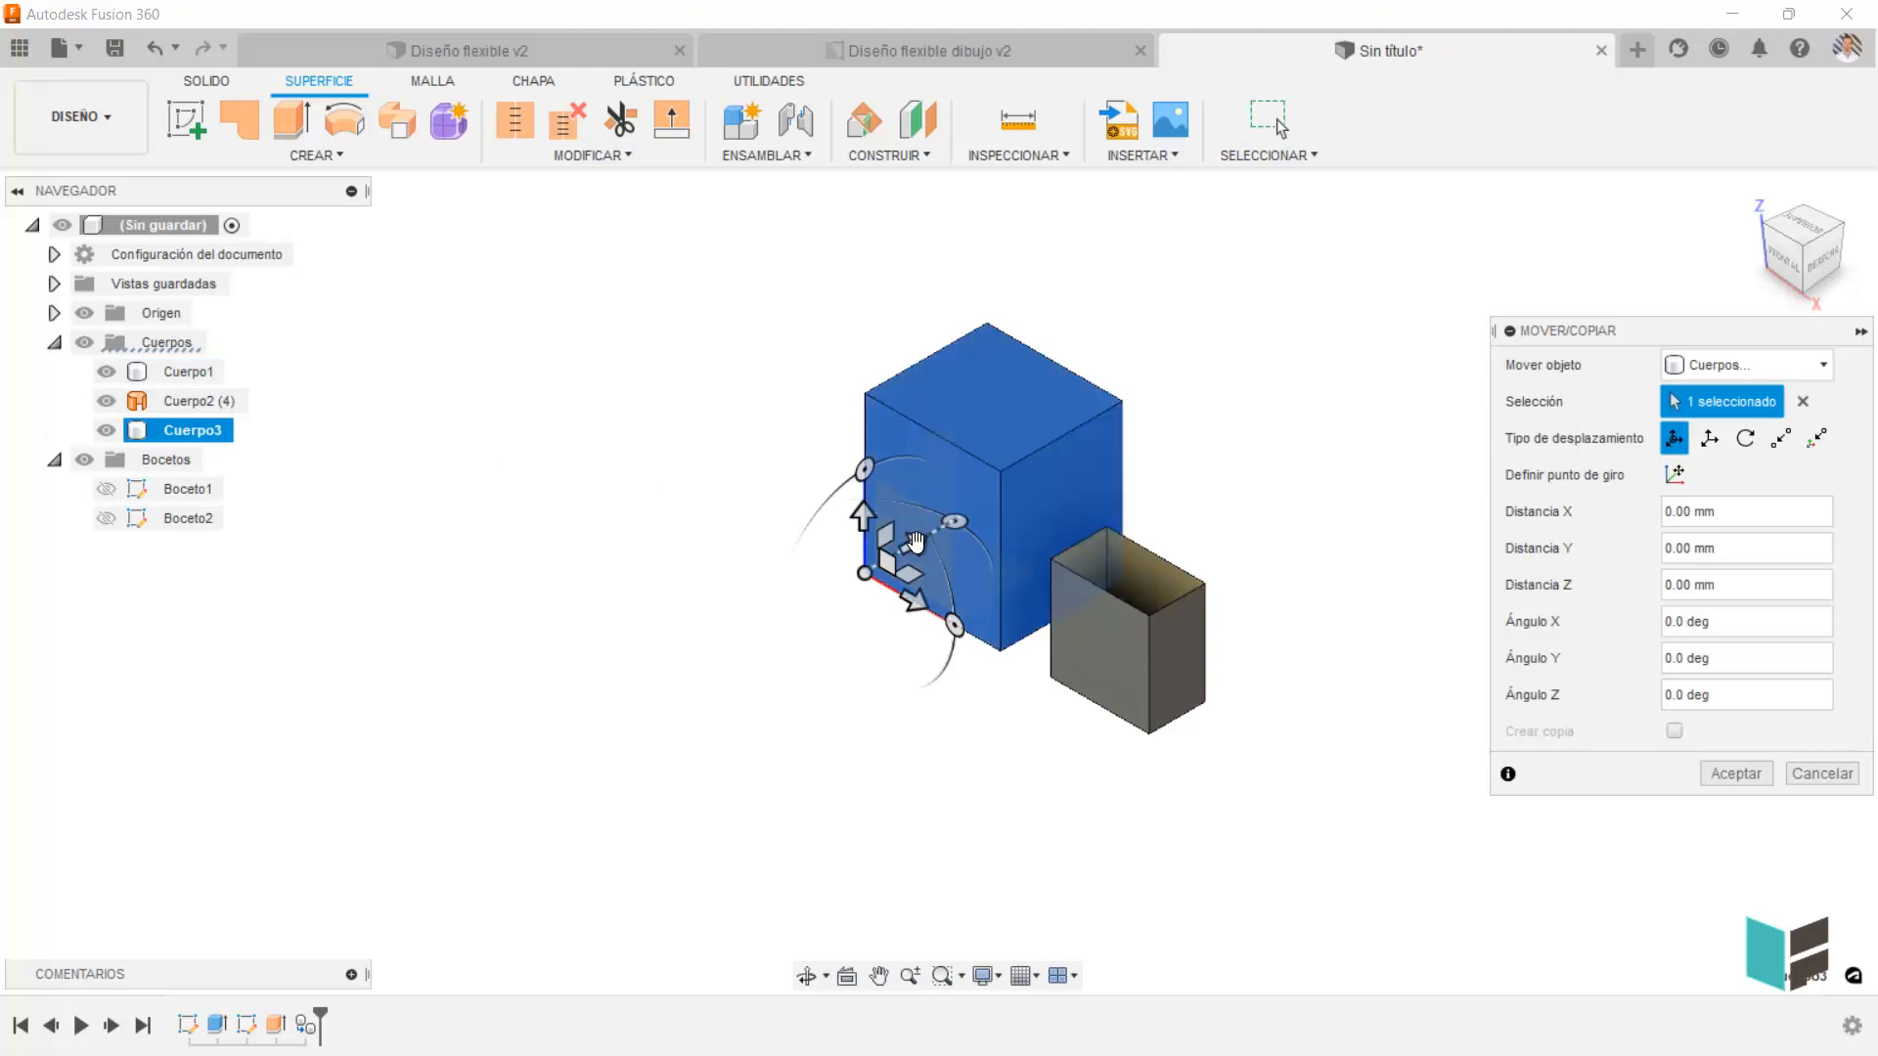
{"action": "left_click_drag", "start_coordinate": [912, 543], "coordinate": [607, 639]}
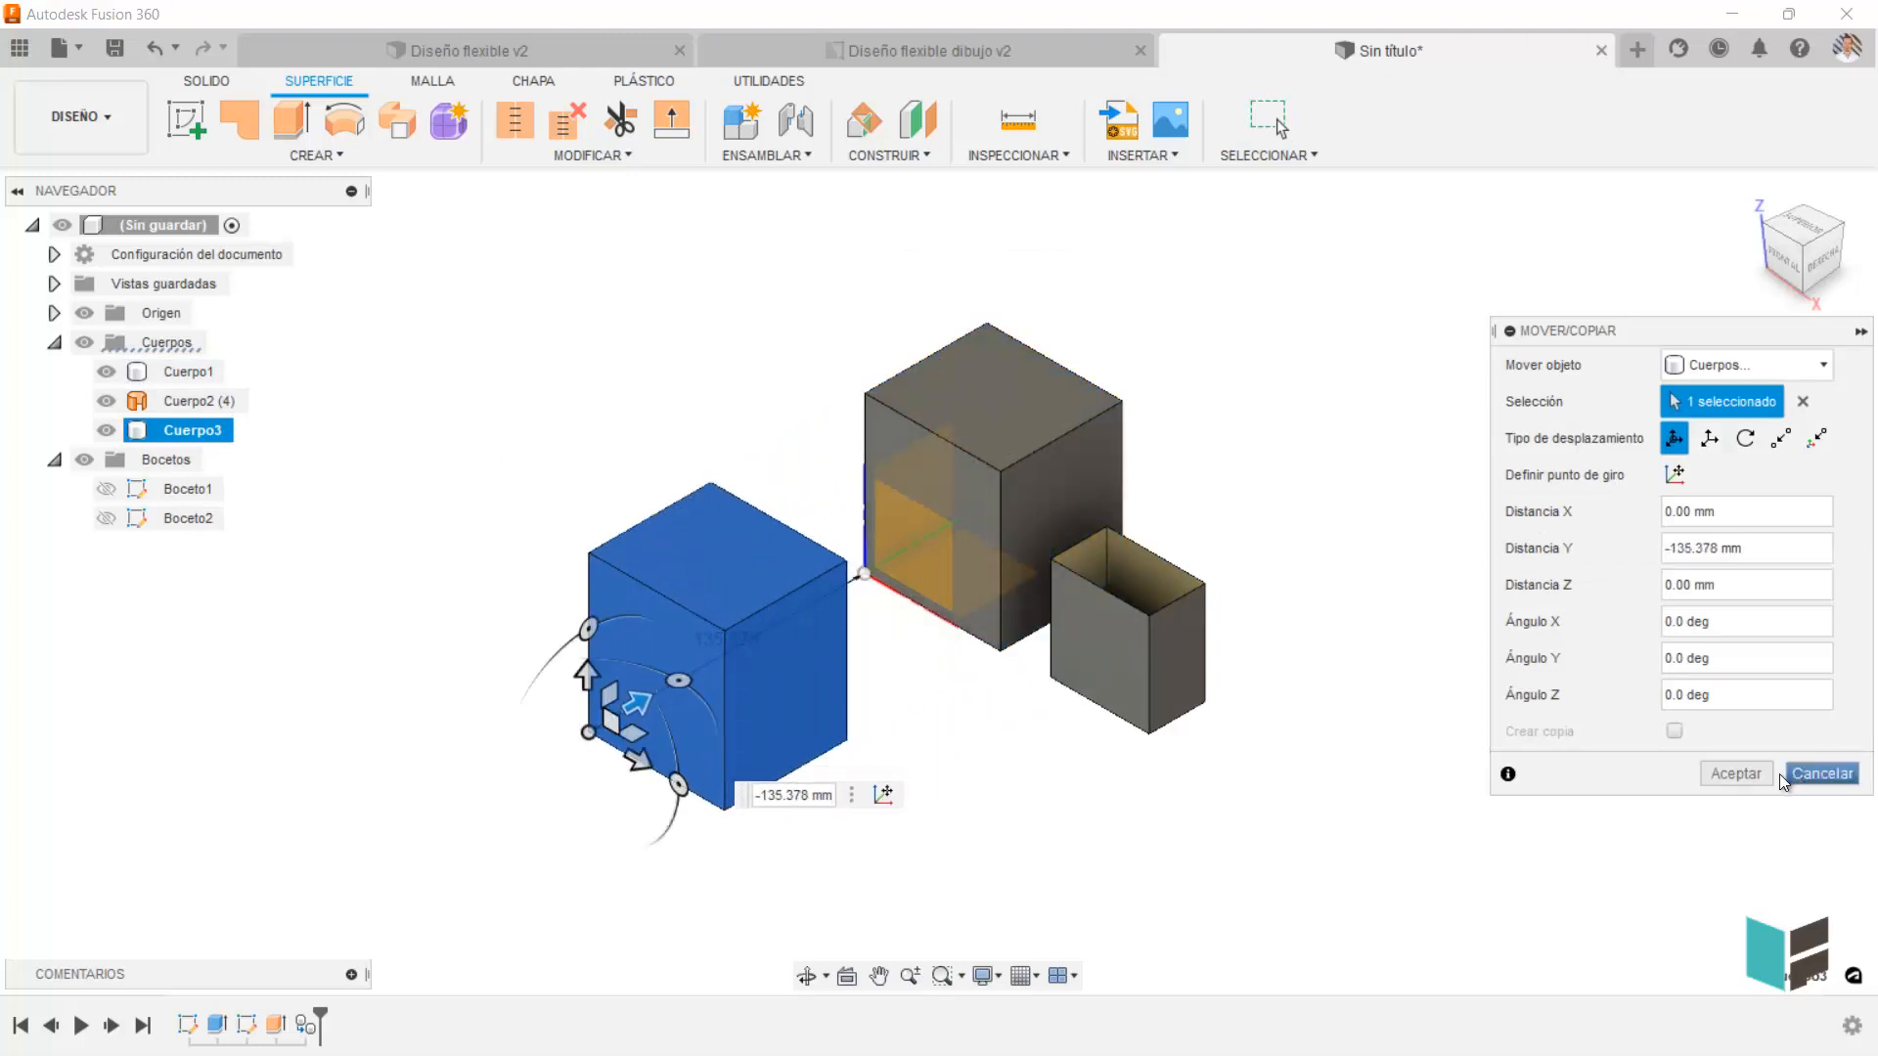
{"action": "left_click", "coordinate": [1735, 774]}
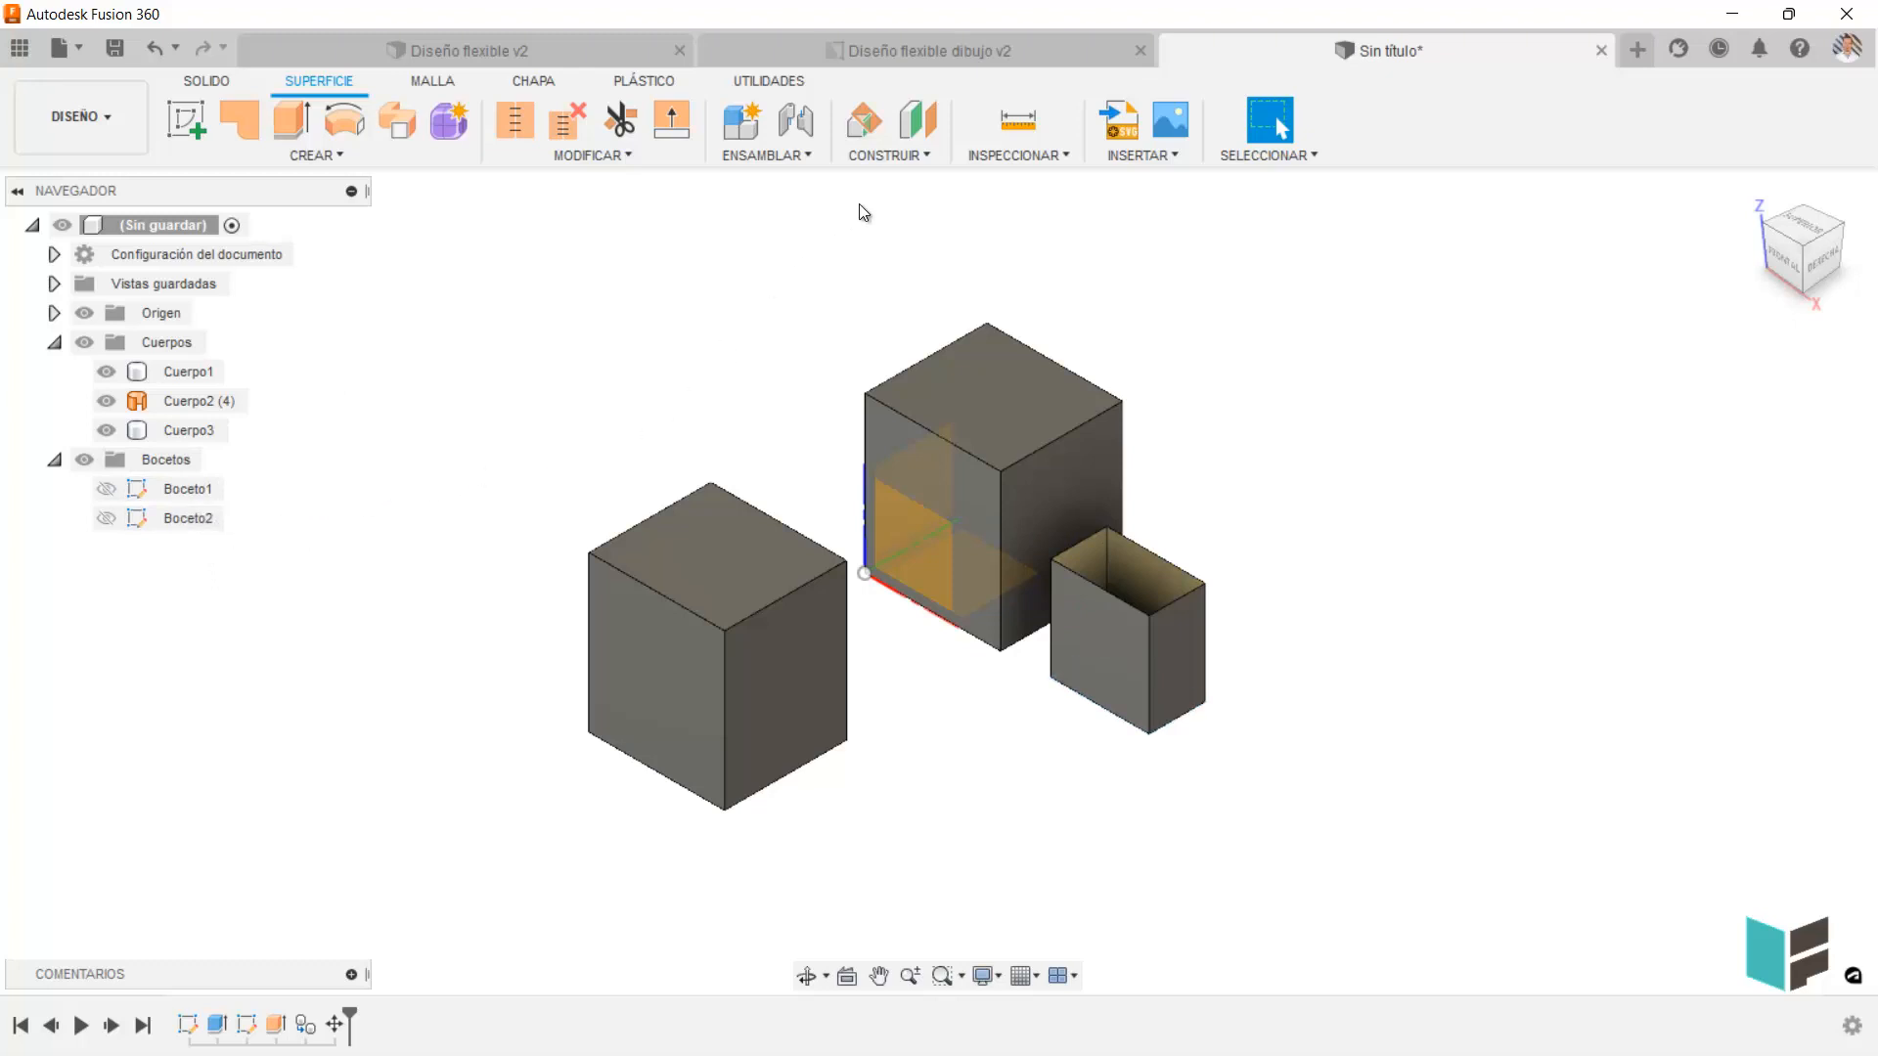
Create an offset plane about 126.5 mm from the copied block's right side face and expand the Construcción folder.
{"action": "left_click", "coordinate": [931, 127]}
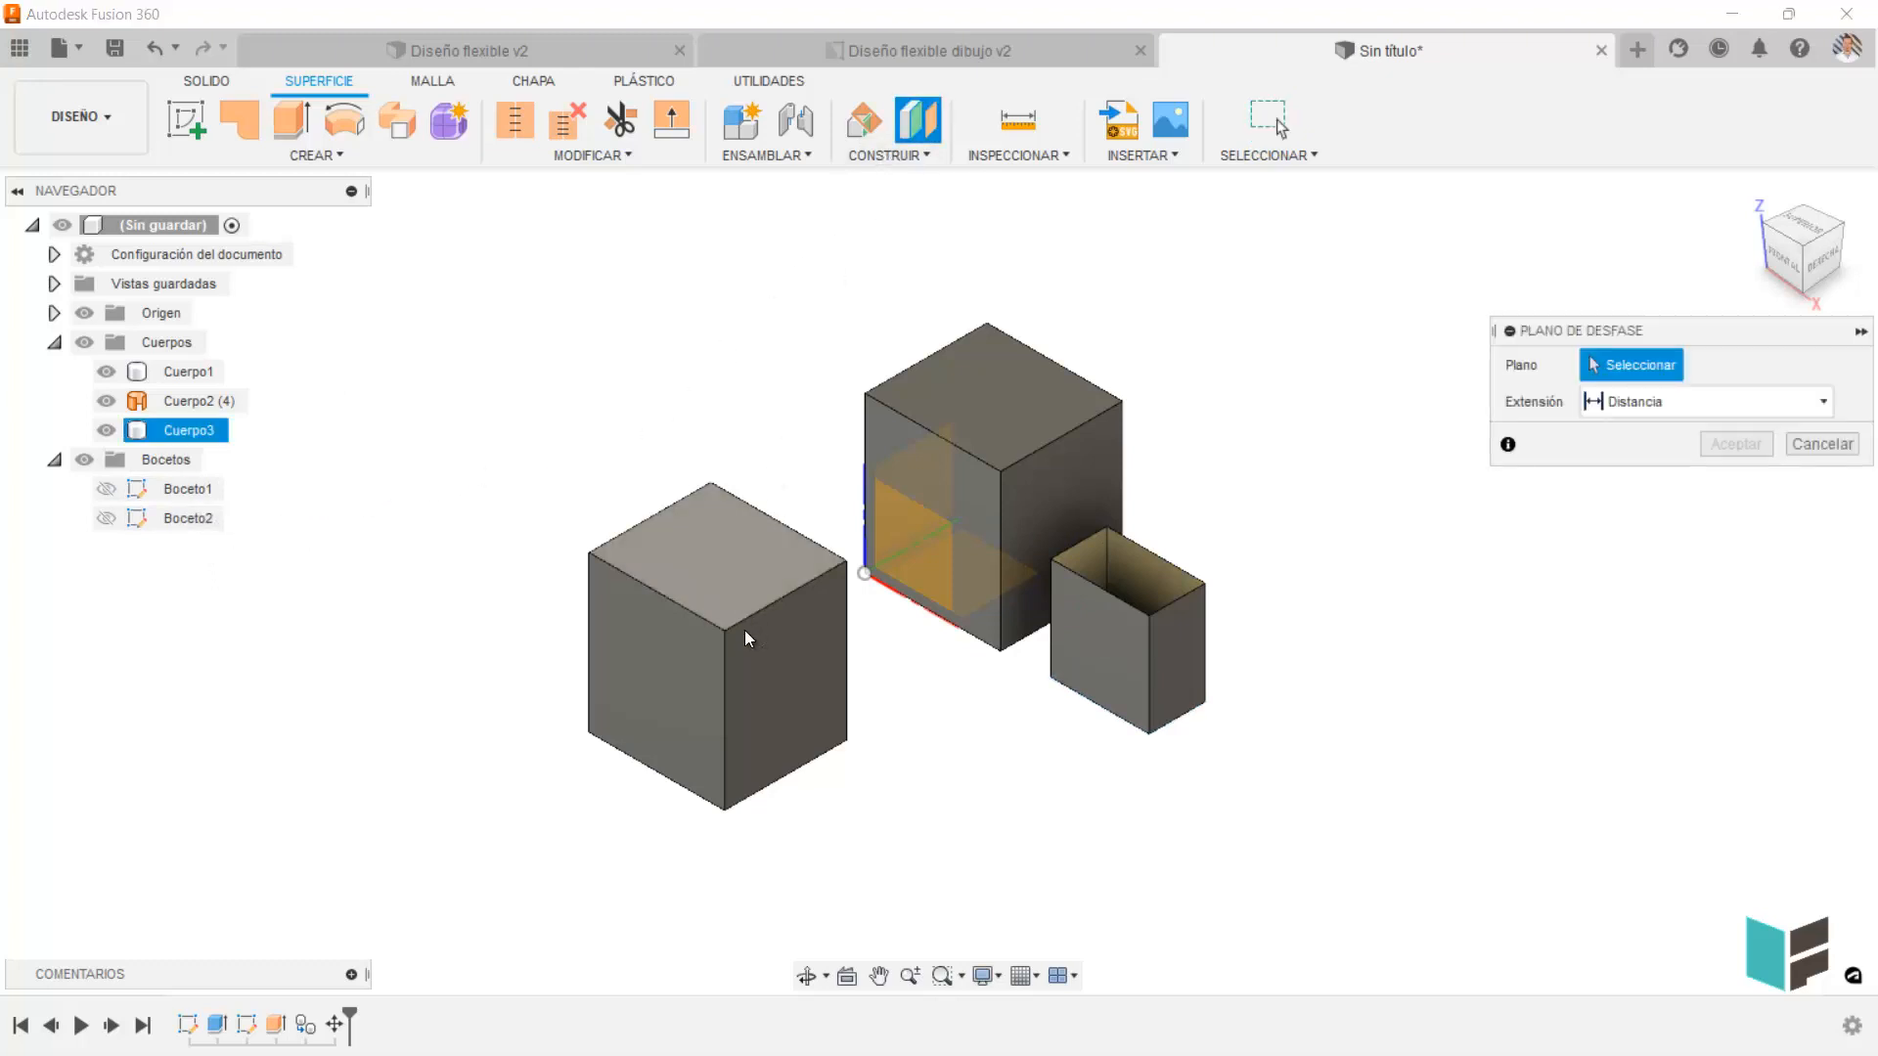
{"action": "left_click", "coordinate": [811, 688]}
{"action": "left_click_drag", "start_coordinate": [798, 704], "coordinate": [1060, 841]}
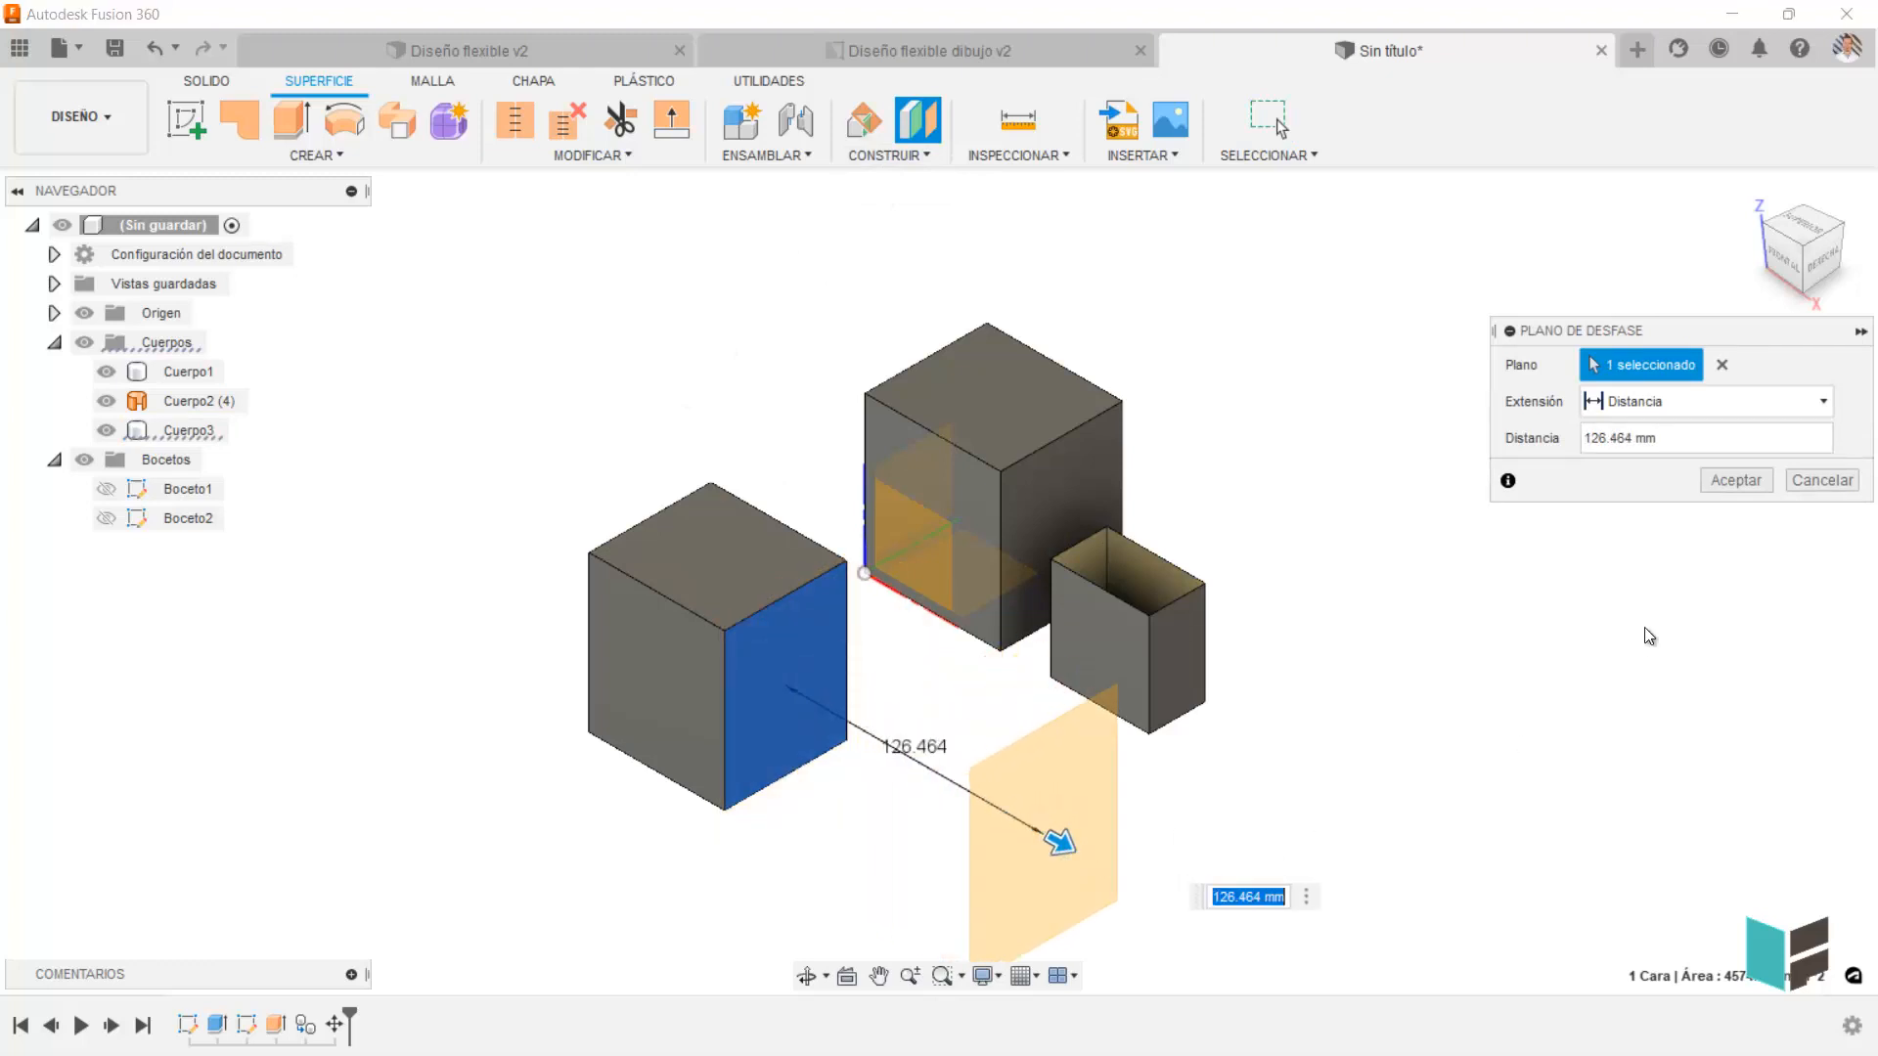
{"action": "left_click", "coordinate": [1732, 481]}
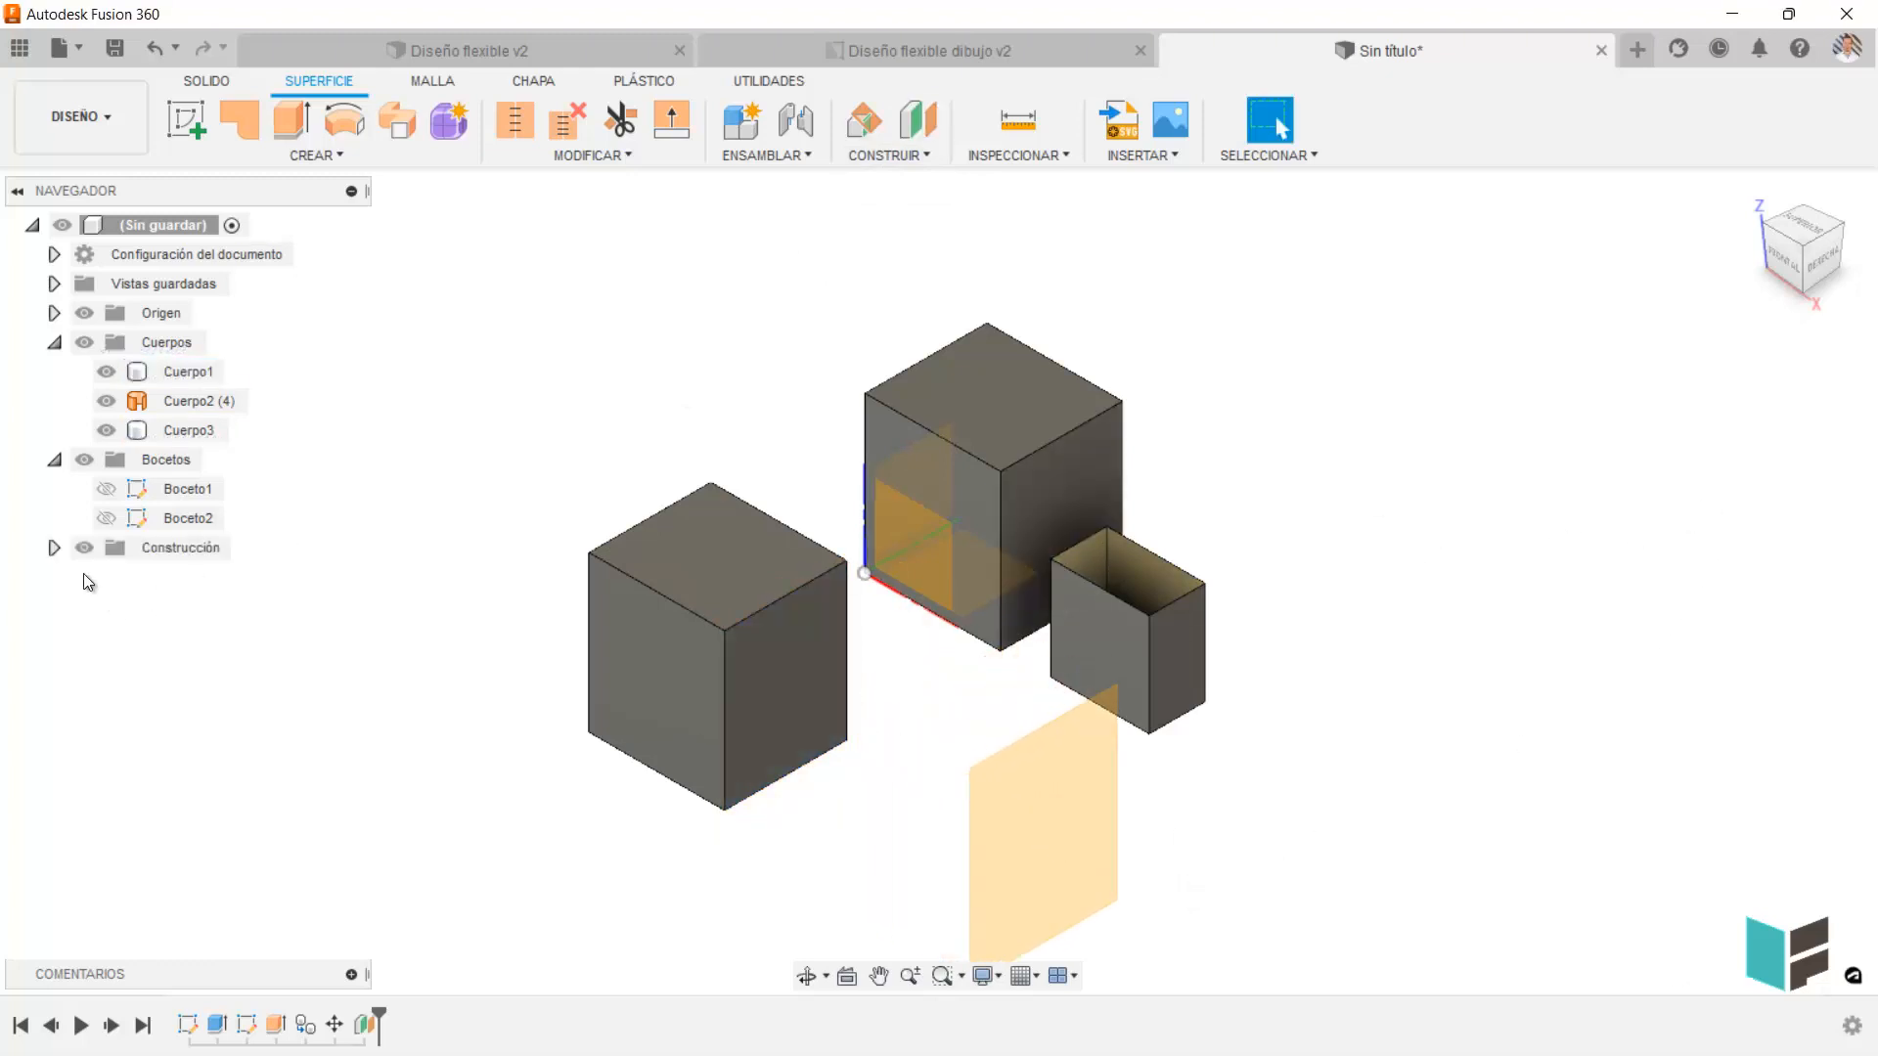
{"action": "left_click", "coordinate": [54, 548]}
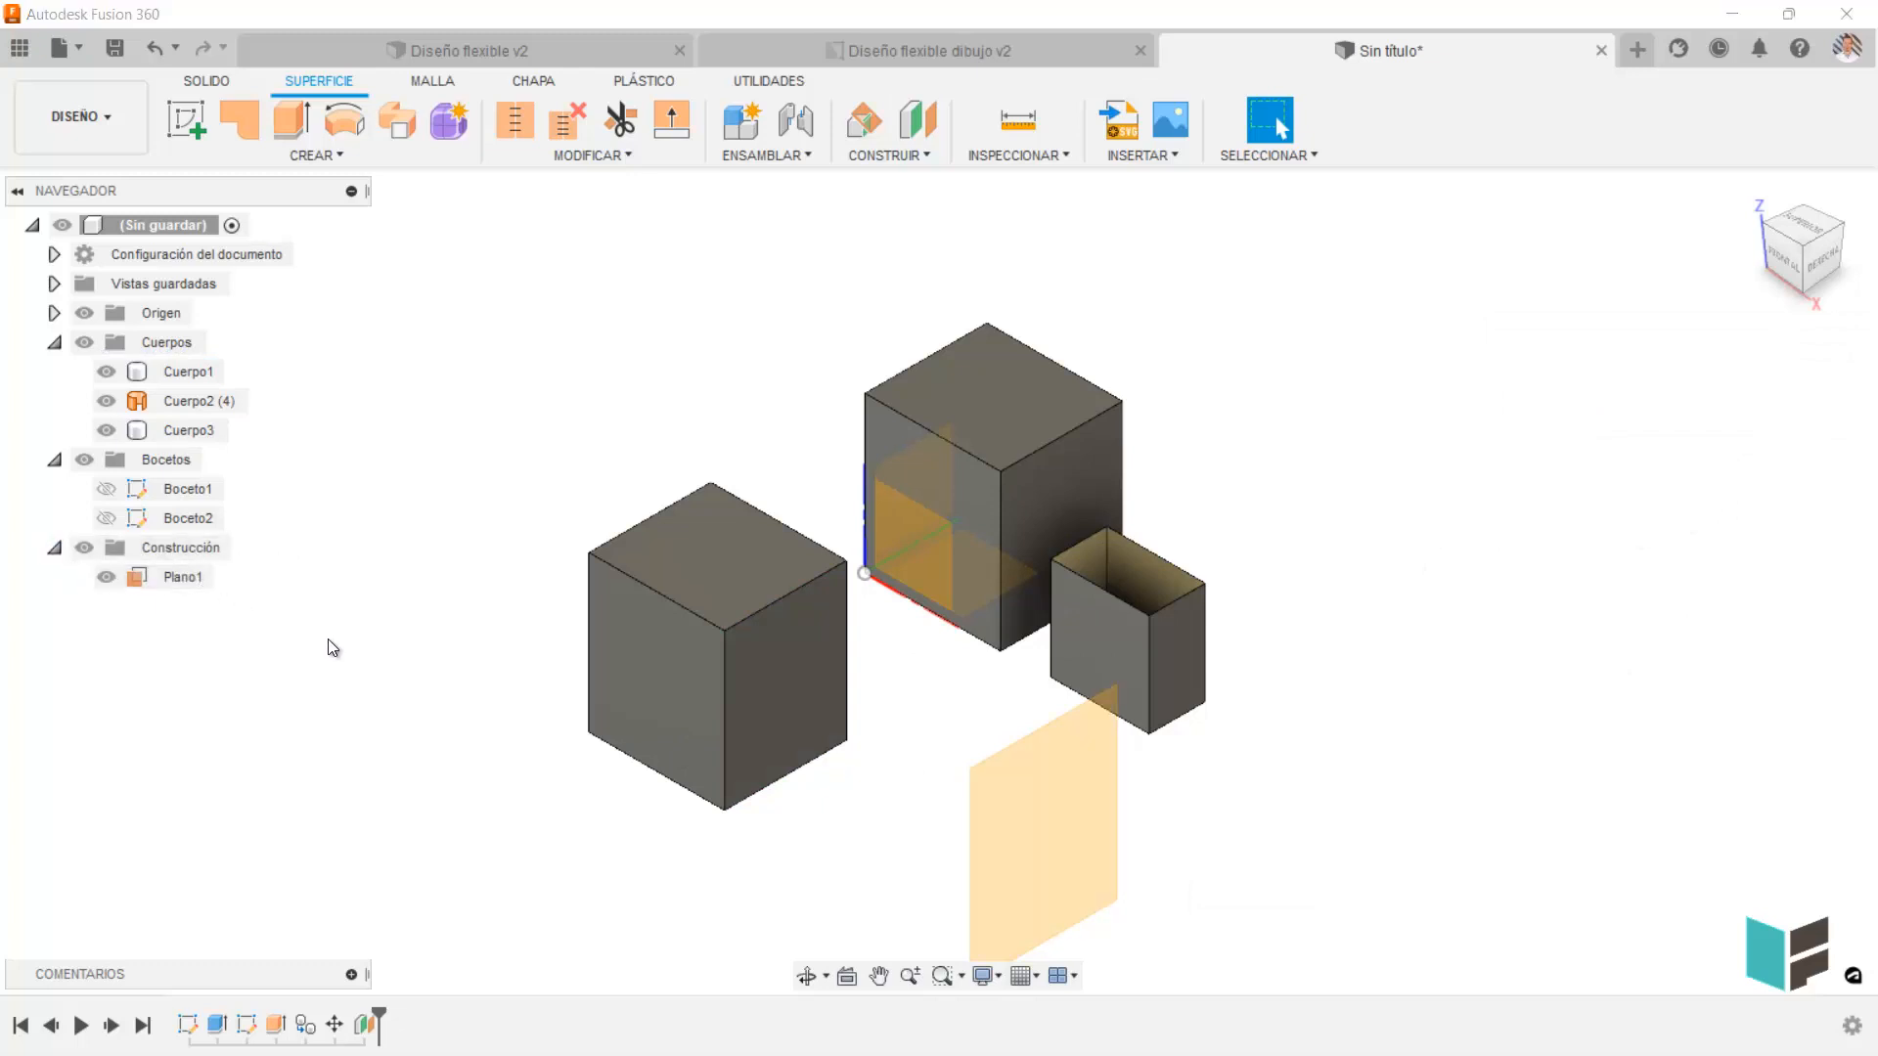
Create an axis through two planes using the copied block's right side face and top face.
{"action": "left_click", "coordinate": [889, 154]}
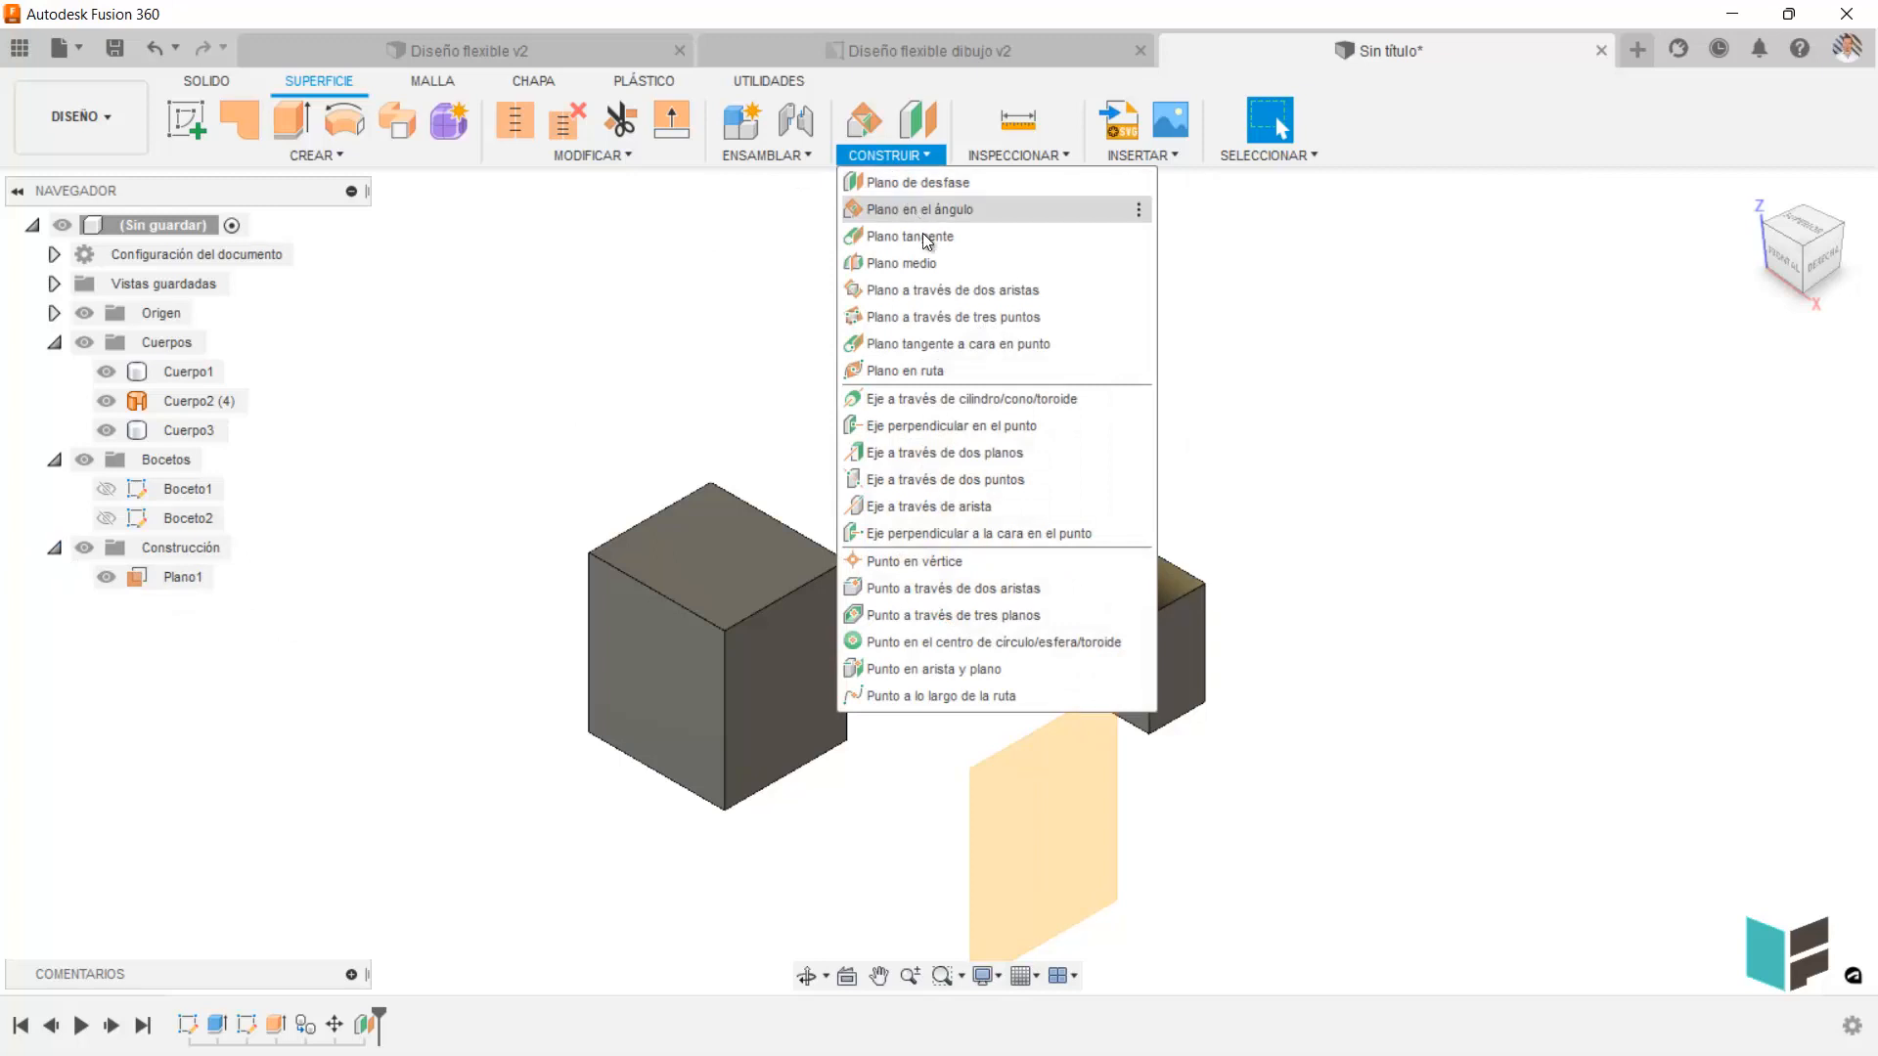
{"action": "left_click", "coordinate": [1005, 458]}
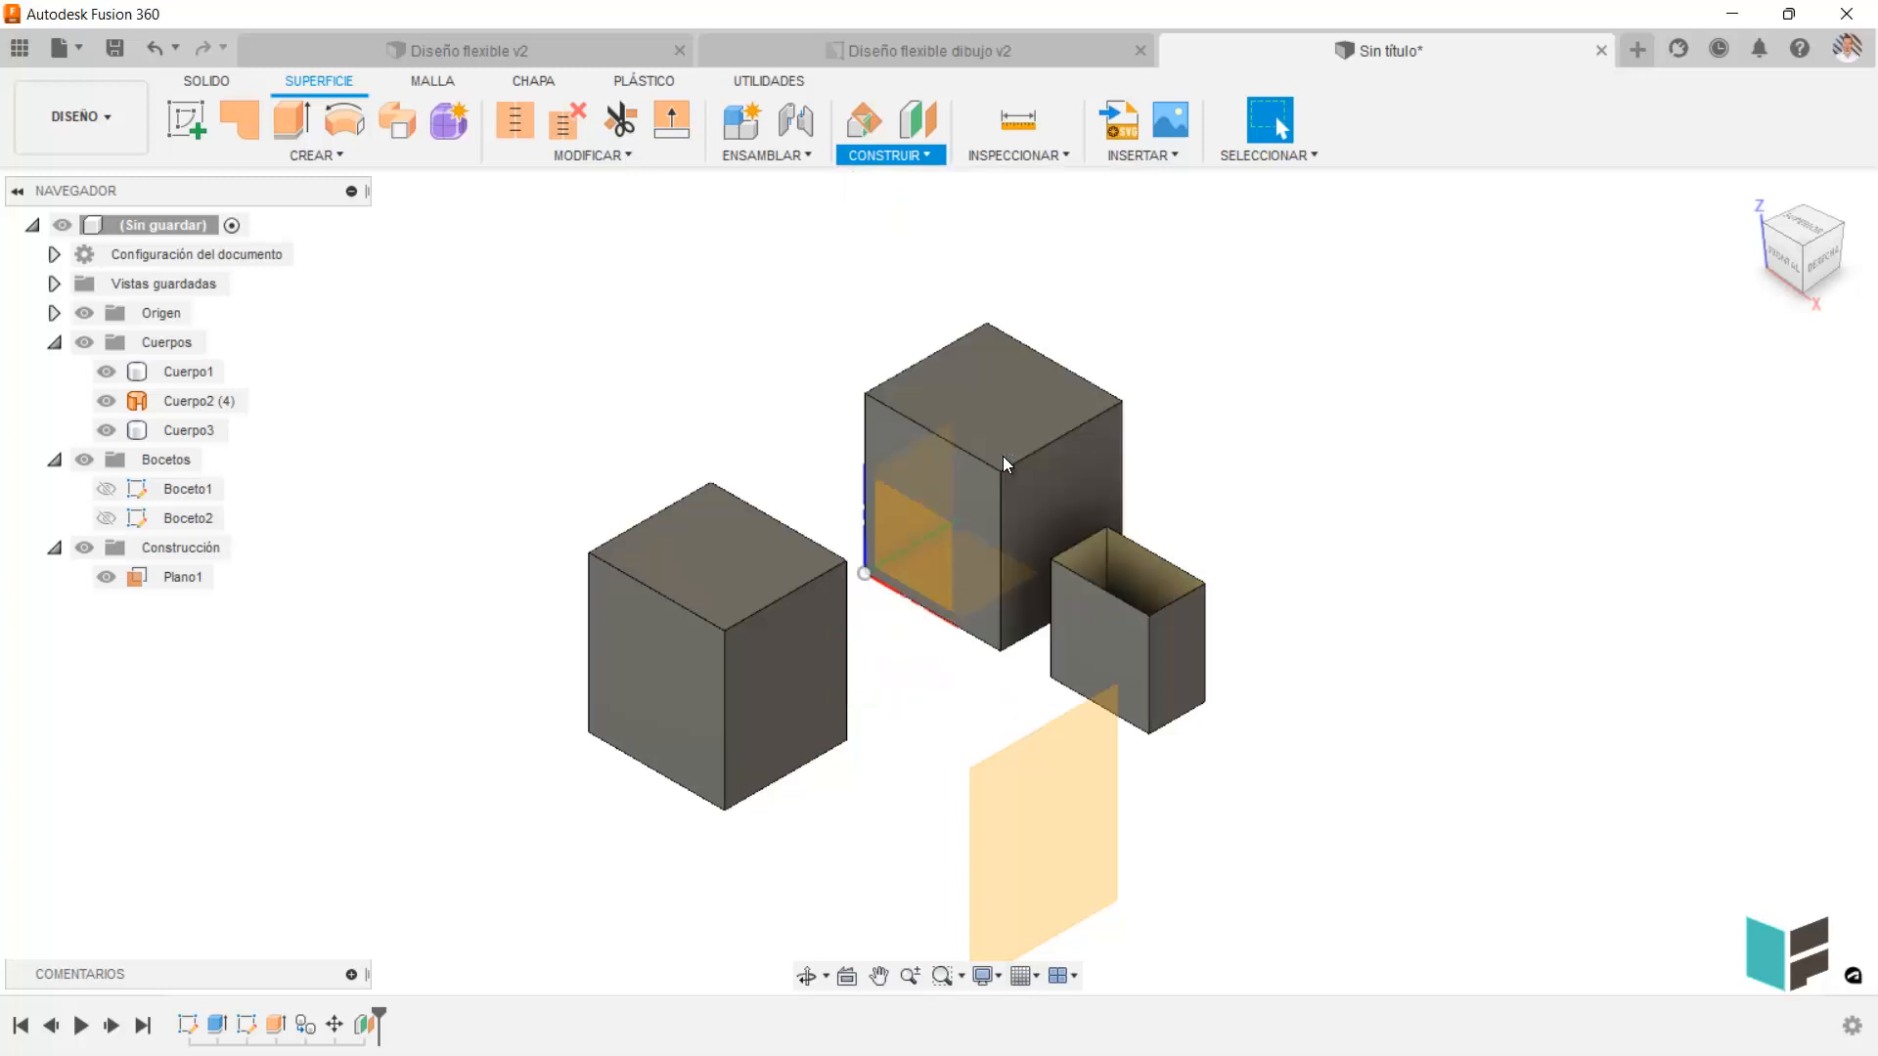
{"action": "left_click", "coordinate": [785, 625]}
{"action": "left_click", "coordinate": [748, 588]}
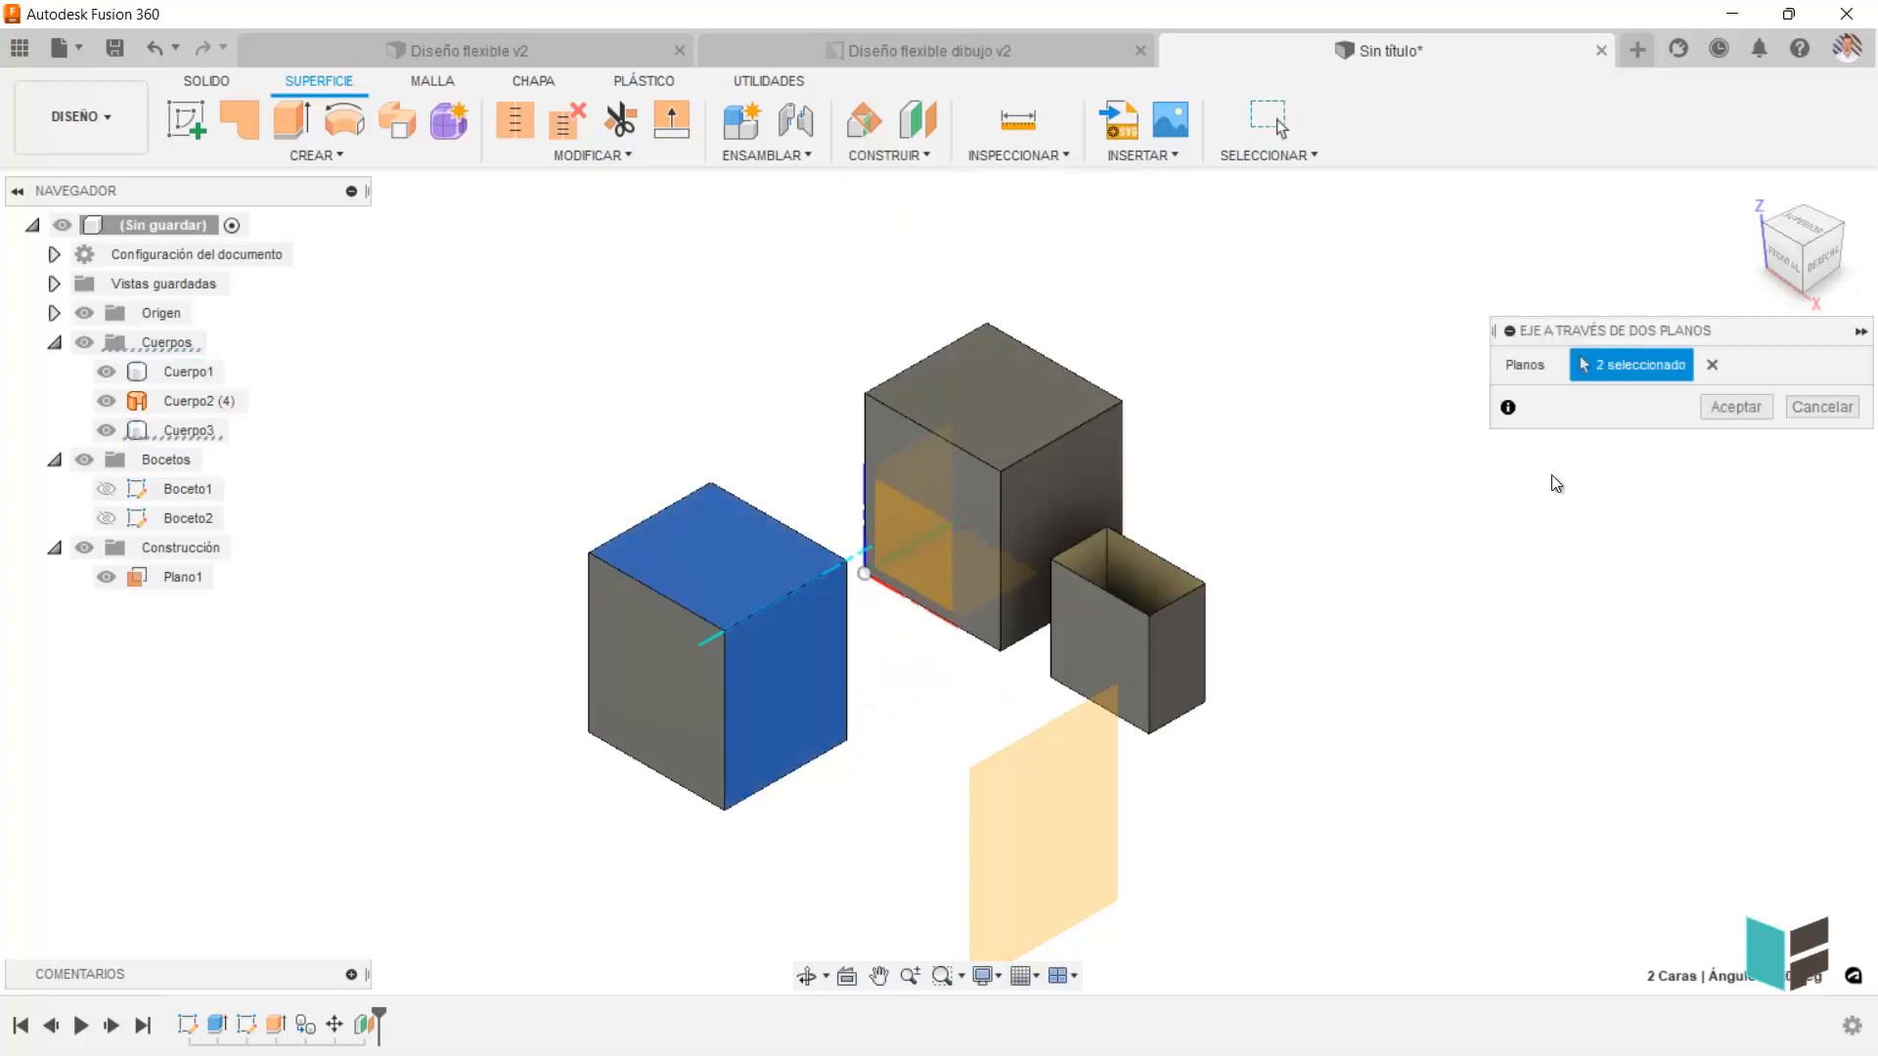
{"action": "left_click", "coordinate": [1736, 407]}
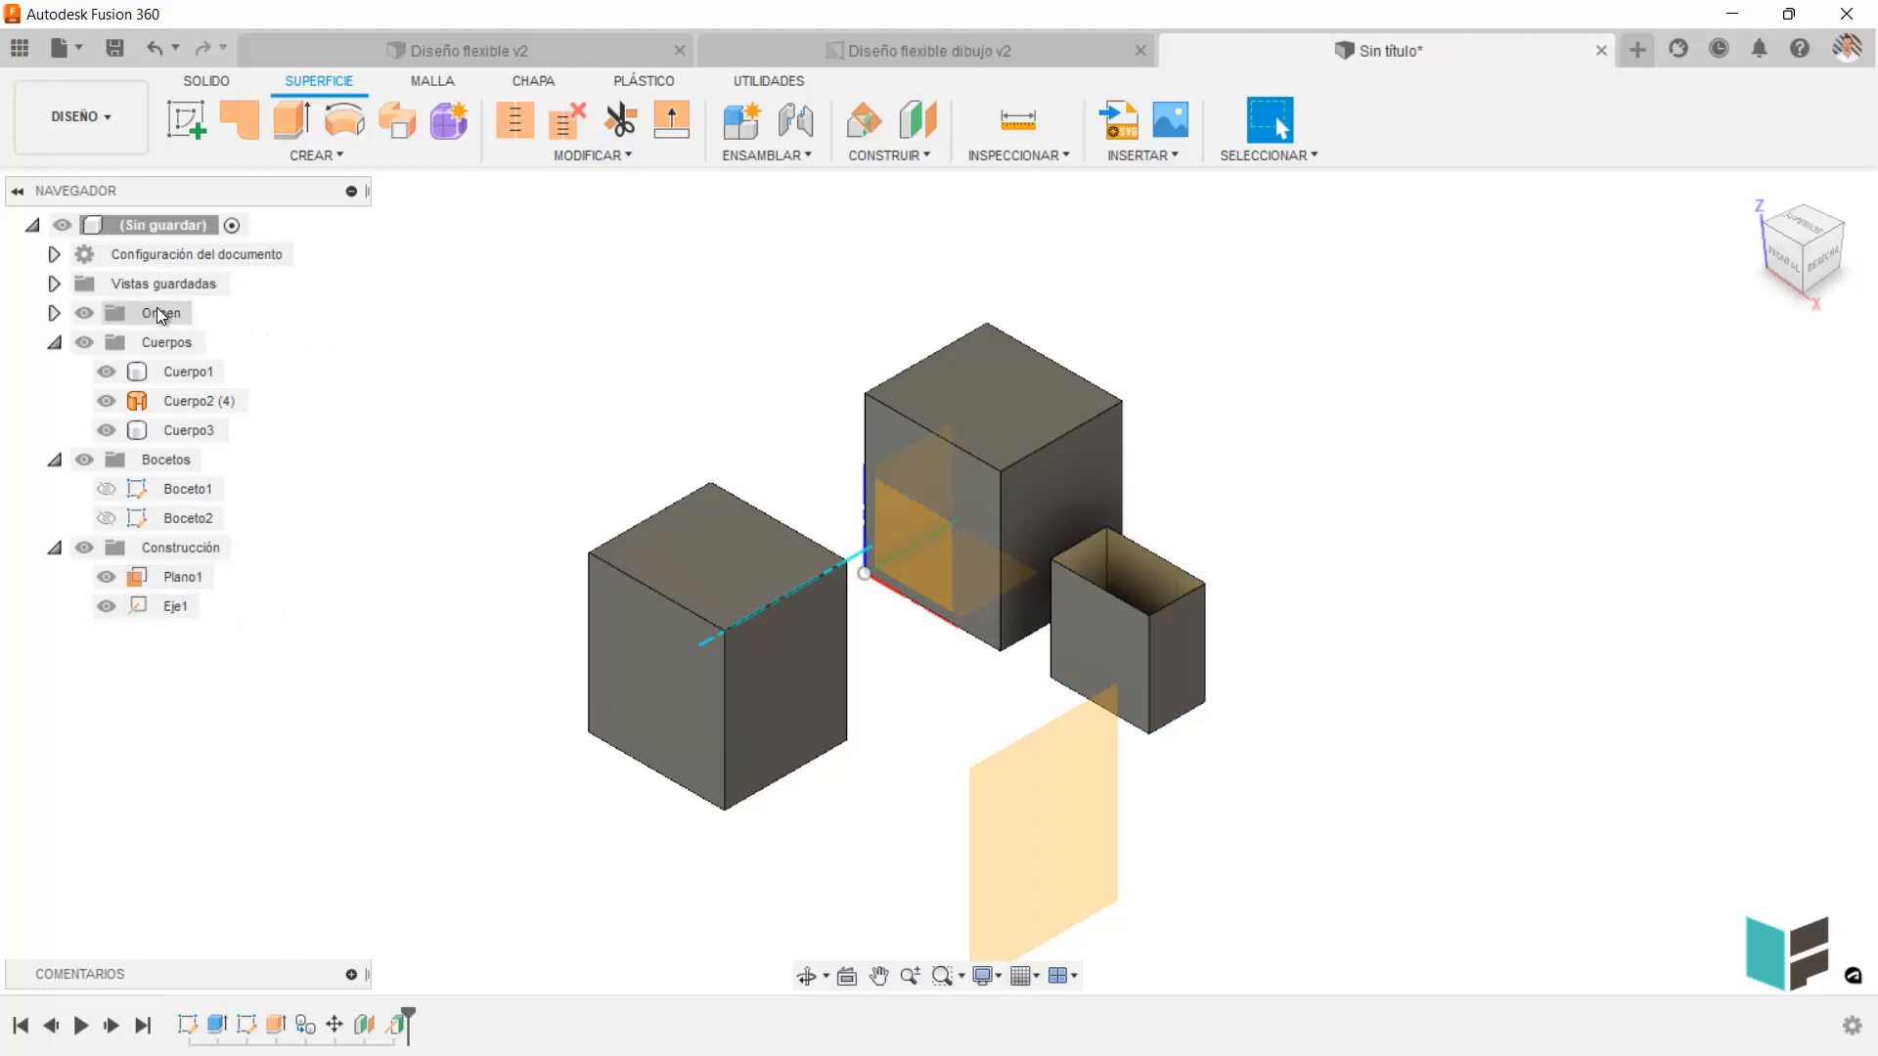
Collapse the Cuerpos, Bocetos and Construcción folders in the browser tree.
{"action": "left_click", "coordinate": [56, 344]}
{"action": "left_click", "coordinate": [56, 373]}
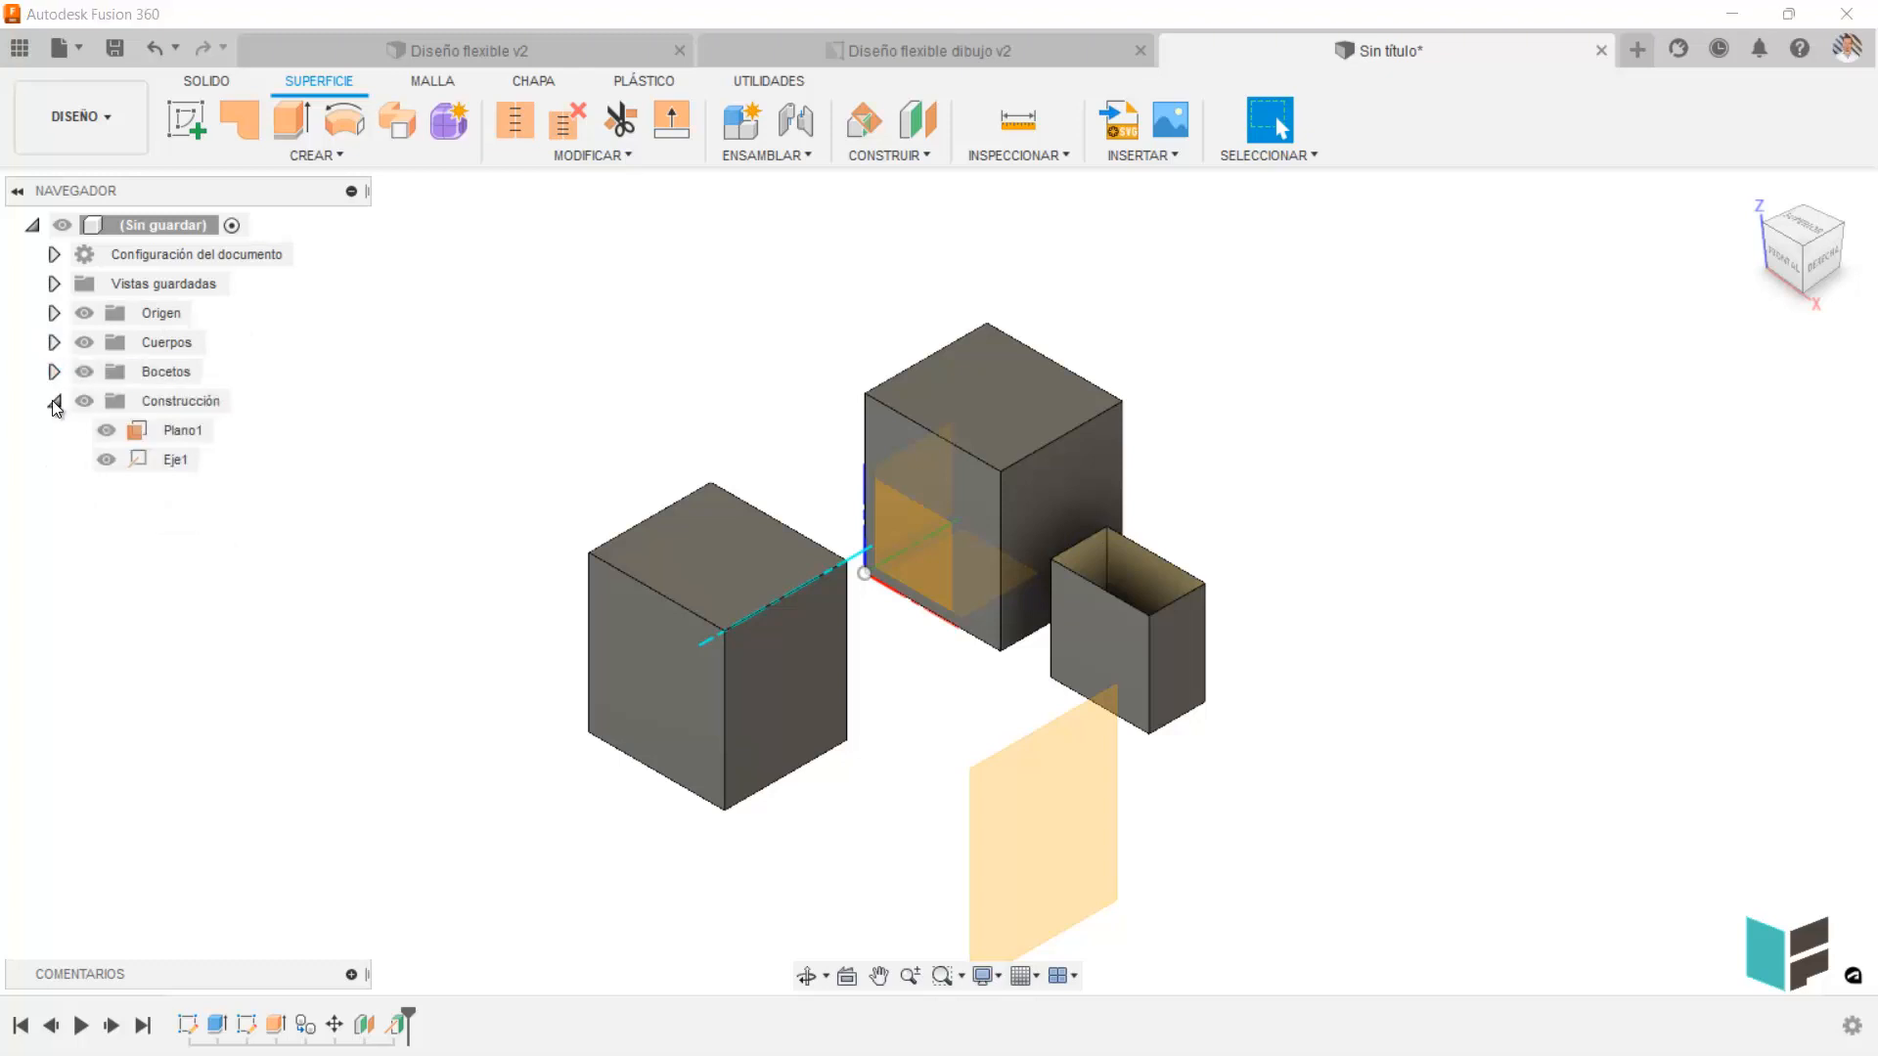
{"action": "left_click", "coordinate": [54, 401]}
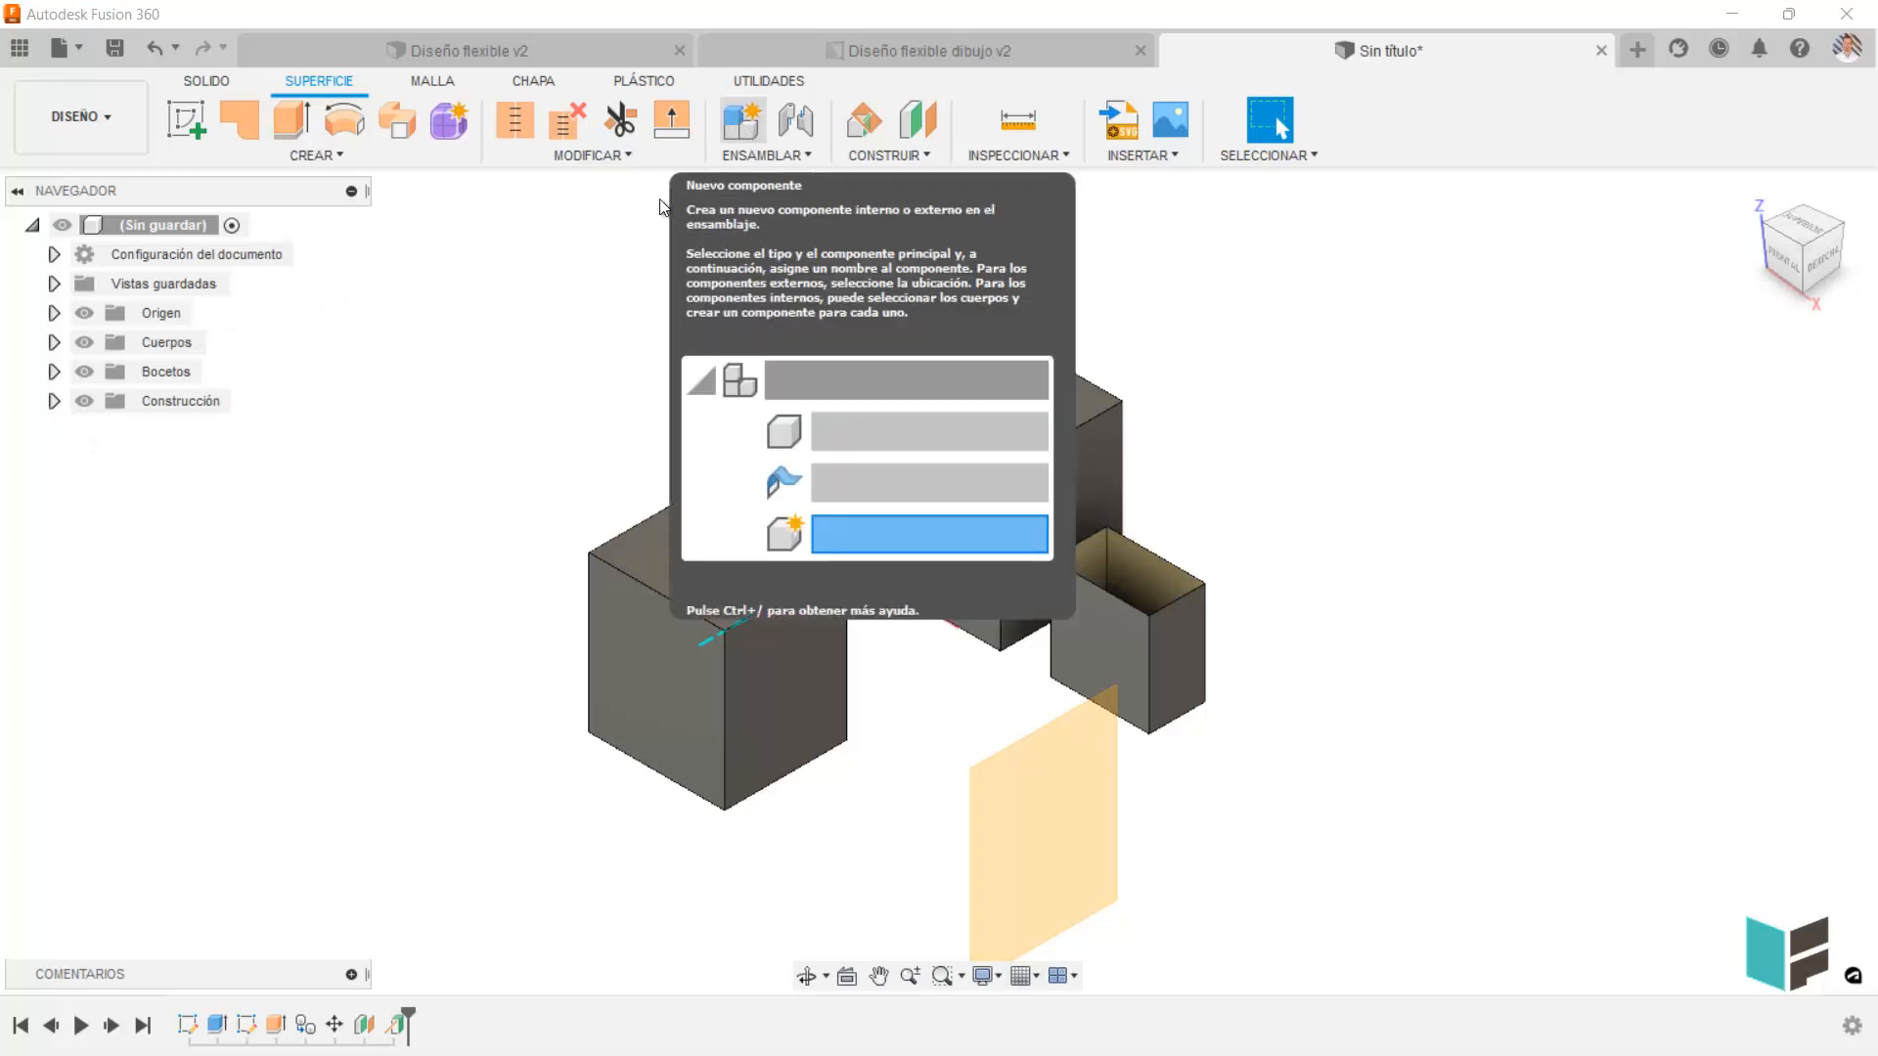
Create an internal standard component in the unsaved design and a second internal component nested inside it.
{"action": "left_click", "coordinate": [747, 123]}
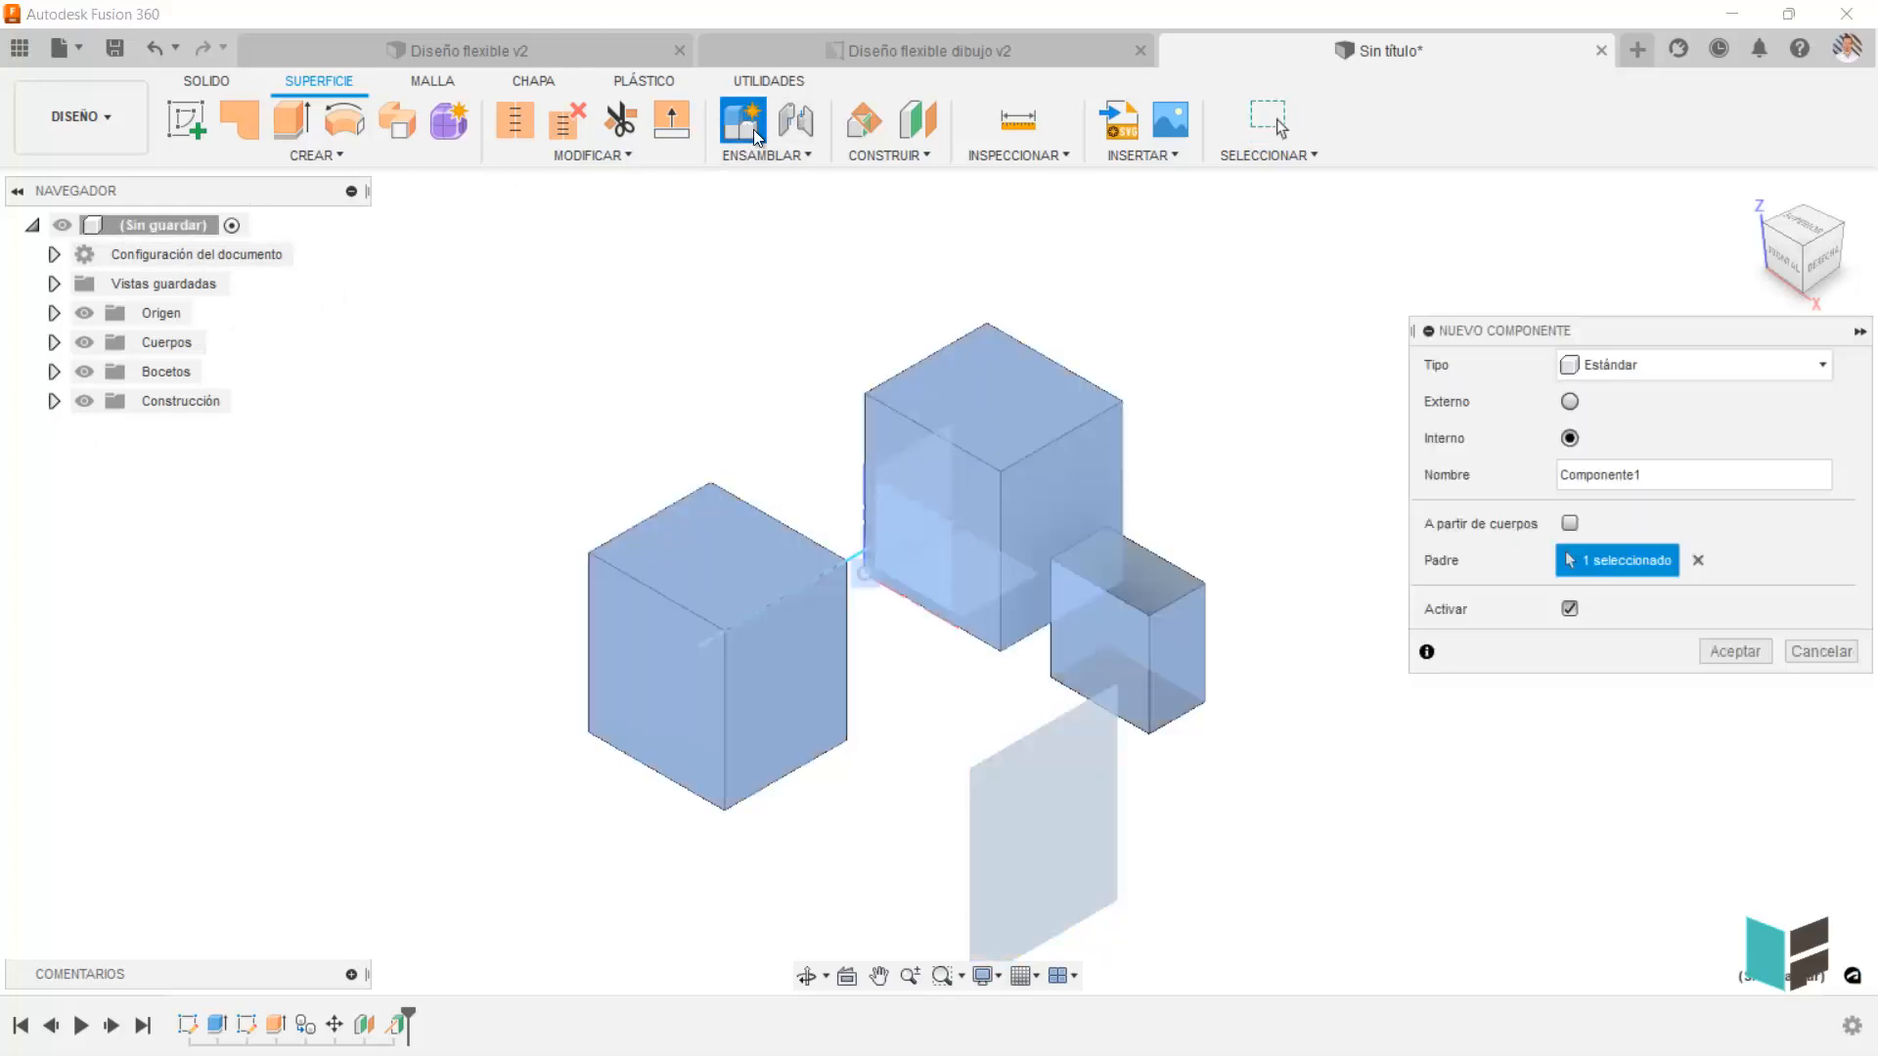
{"action": "left_click", "coordinate": [1746, 651]}
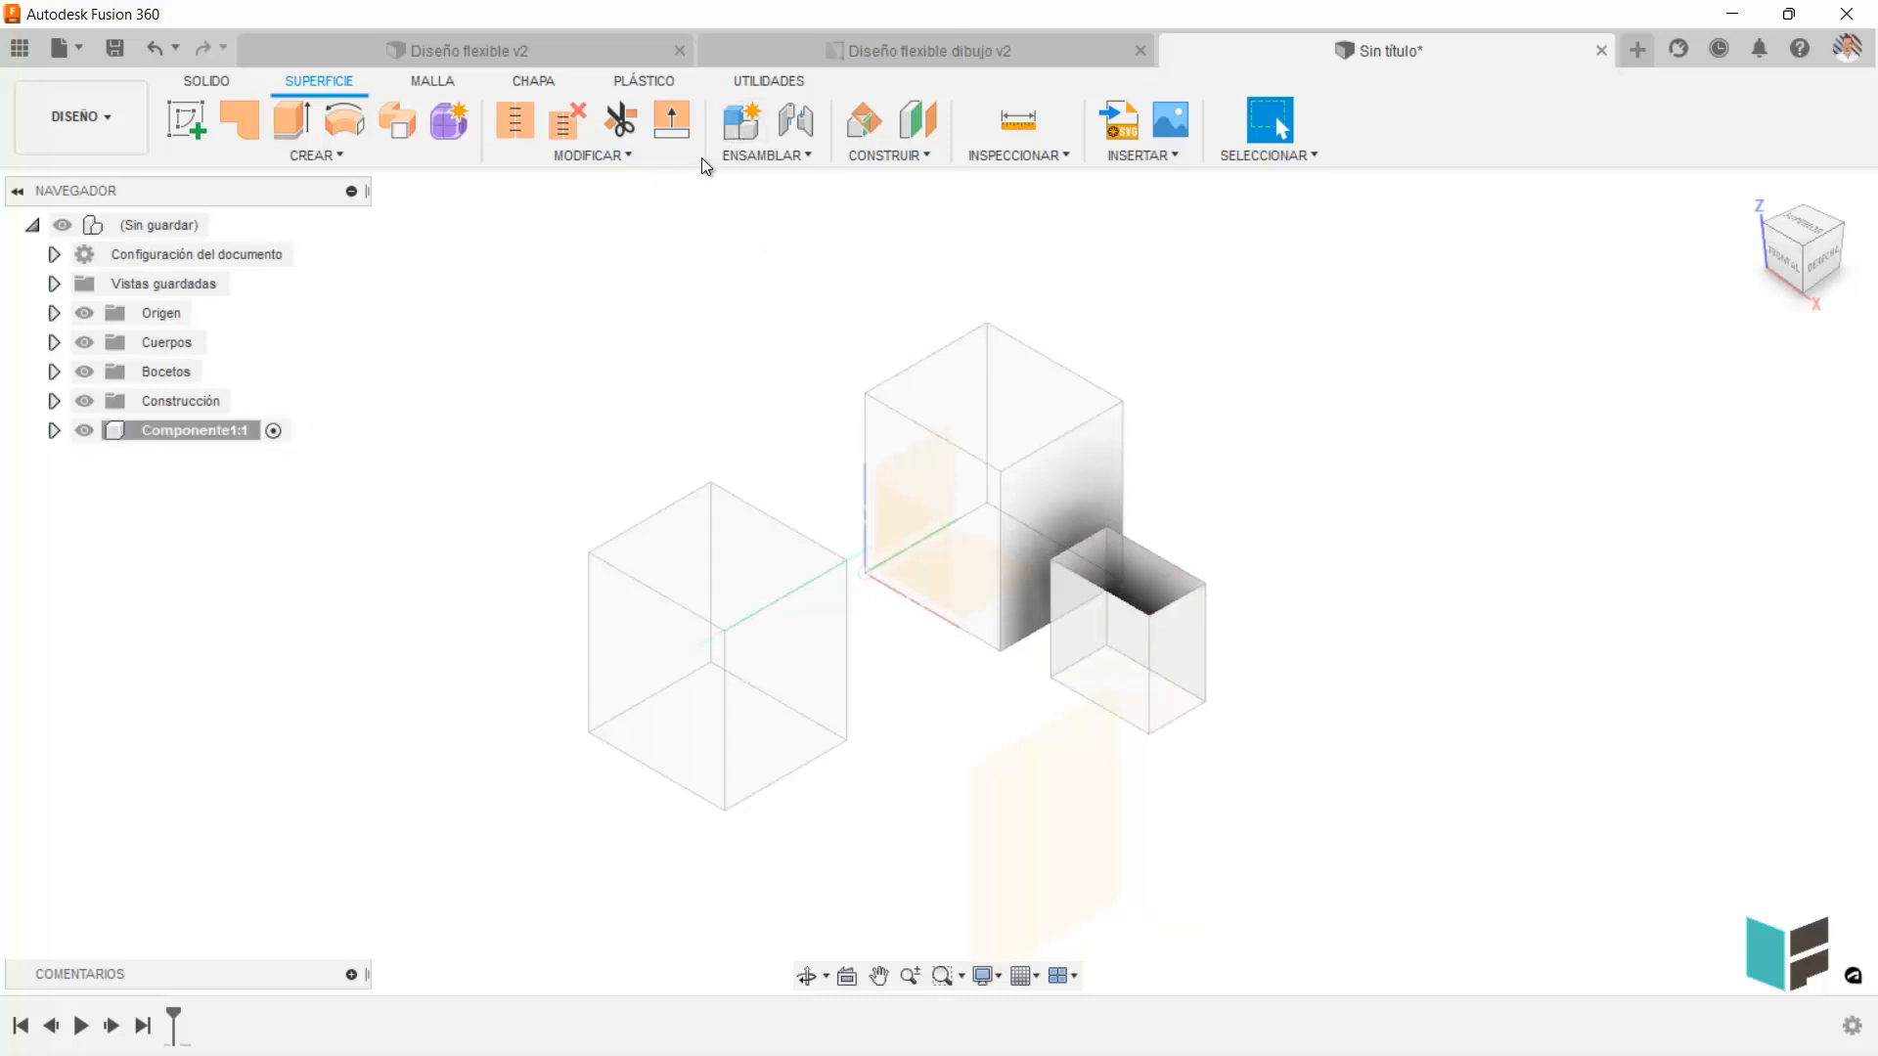
{"action": "left_click", "coordinate": [735, 131]}
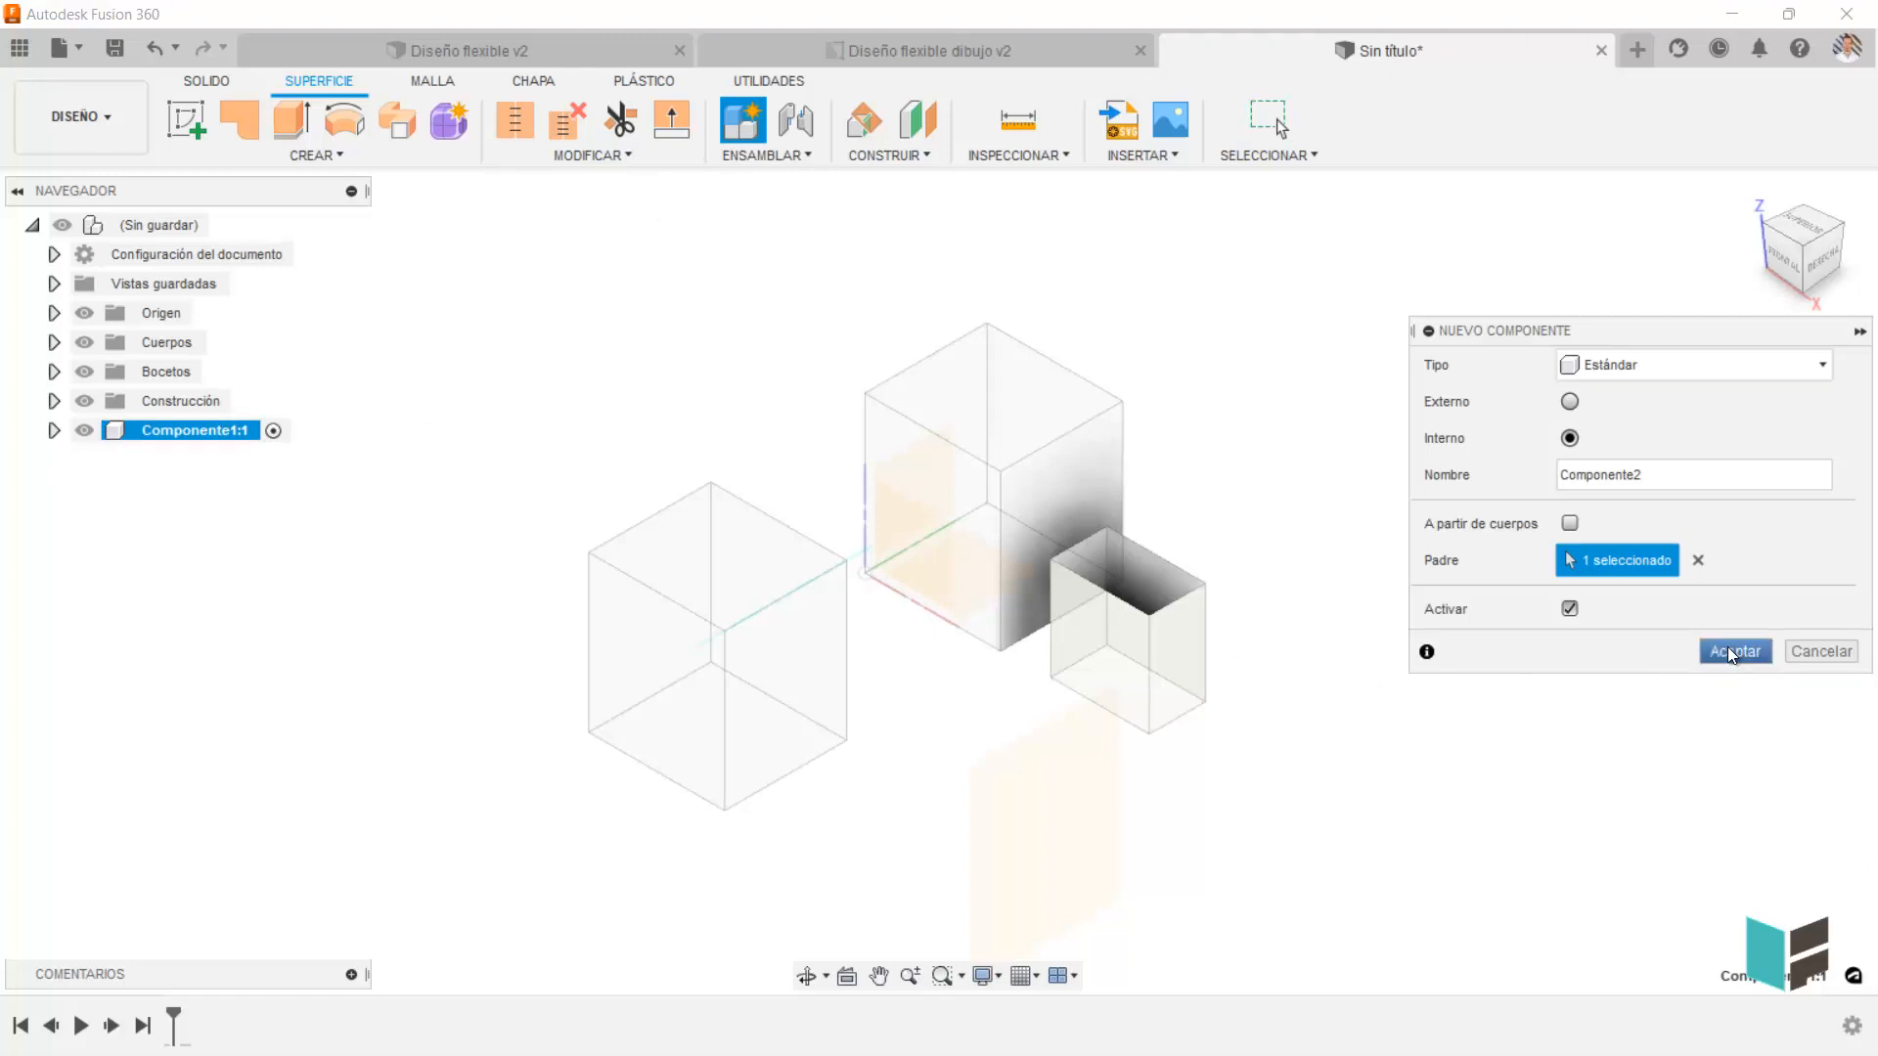
{"action": "left_click", "coordinate": [1727, 648]}
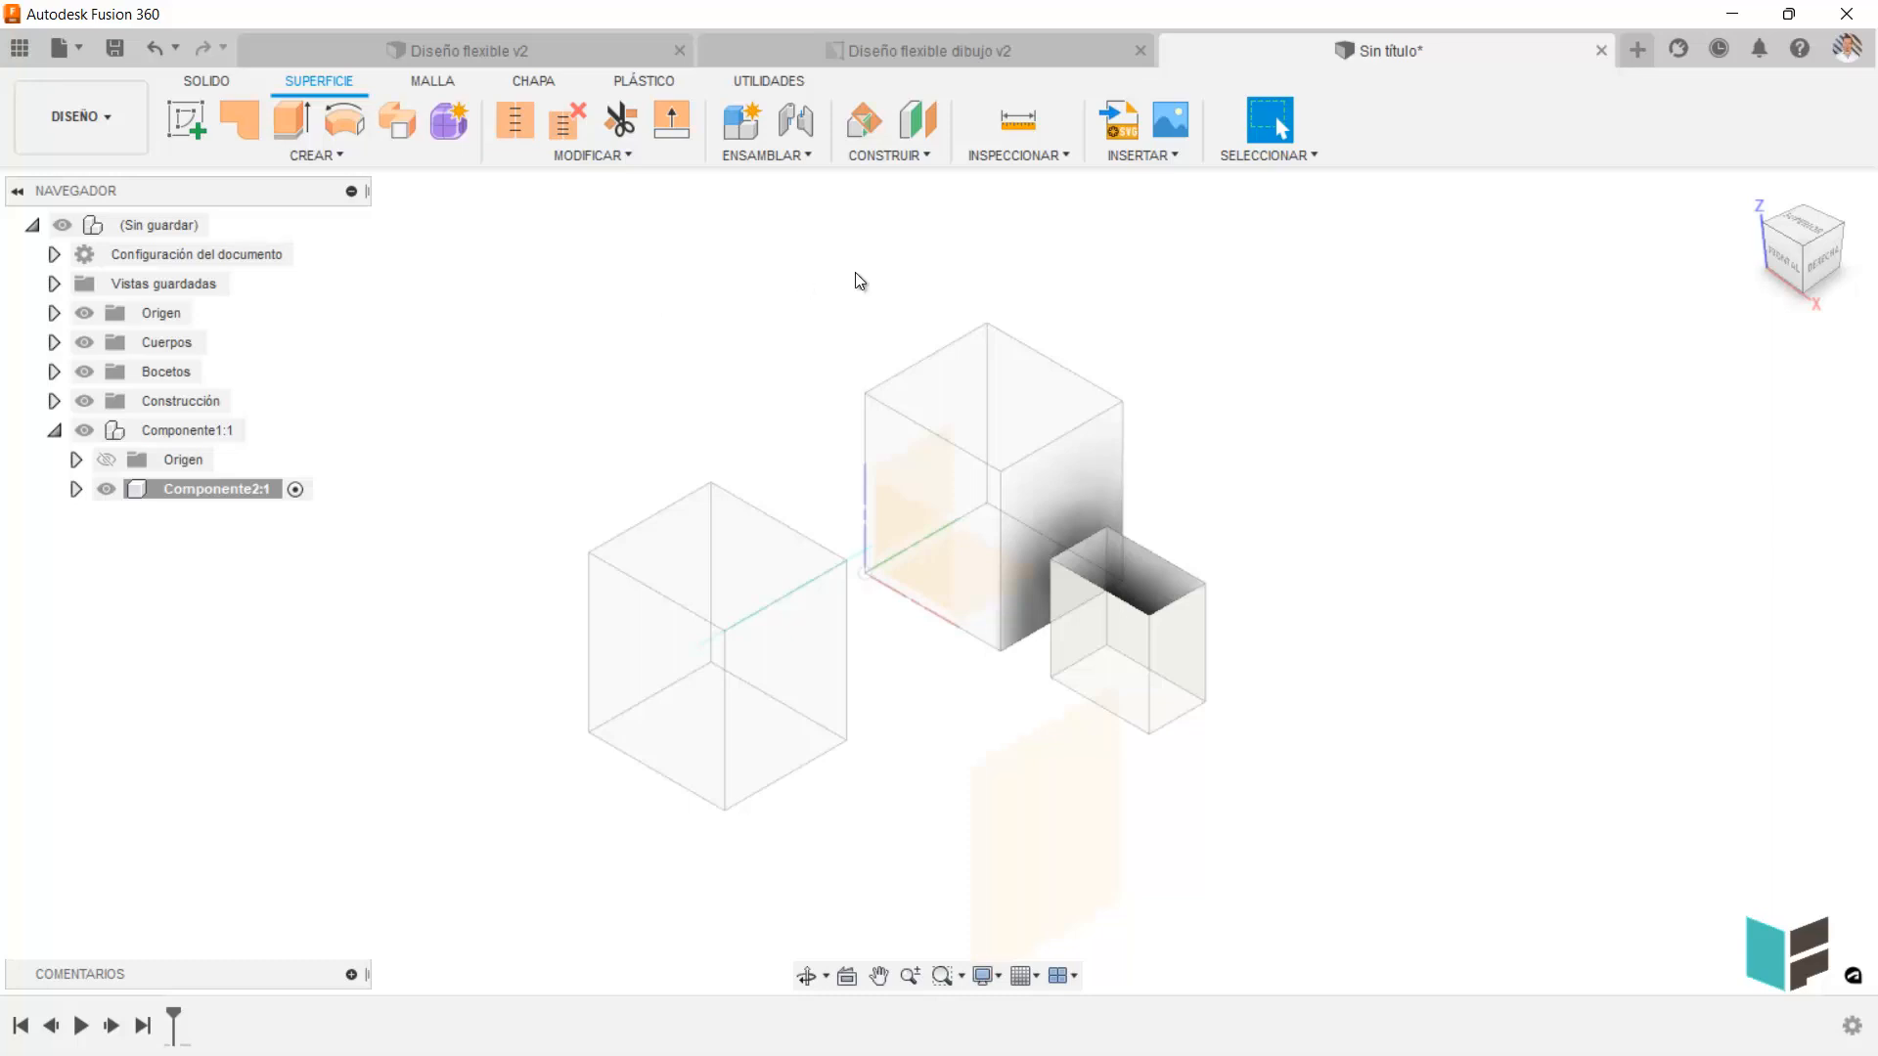
Switch to the Diseño flexible v2 design and highlight the box's front face and the tapa component.
{"action": "left_click", "coordinate": [389, 47]}
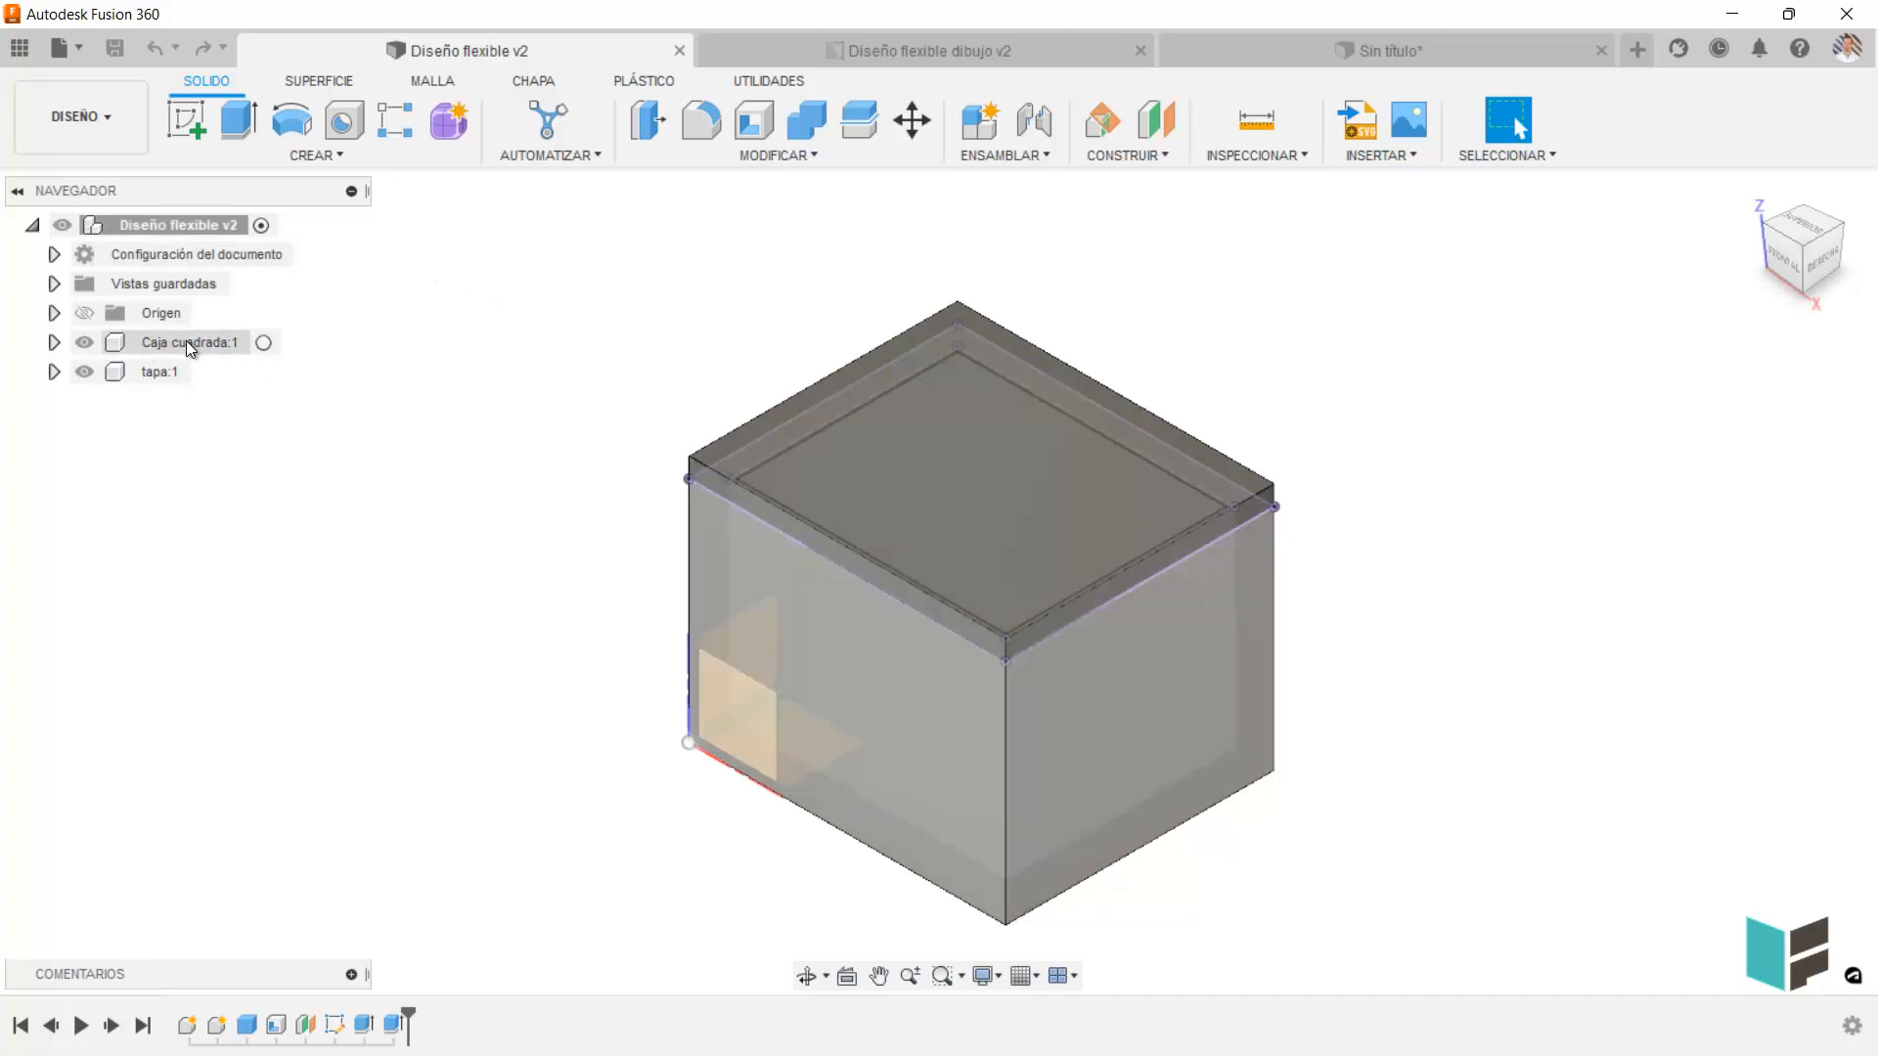
{"action": "left_click", "coordinate": [875, 725]}
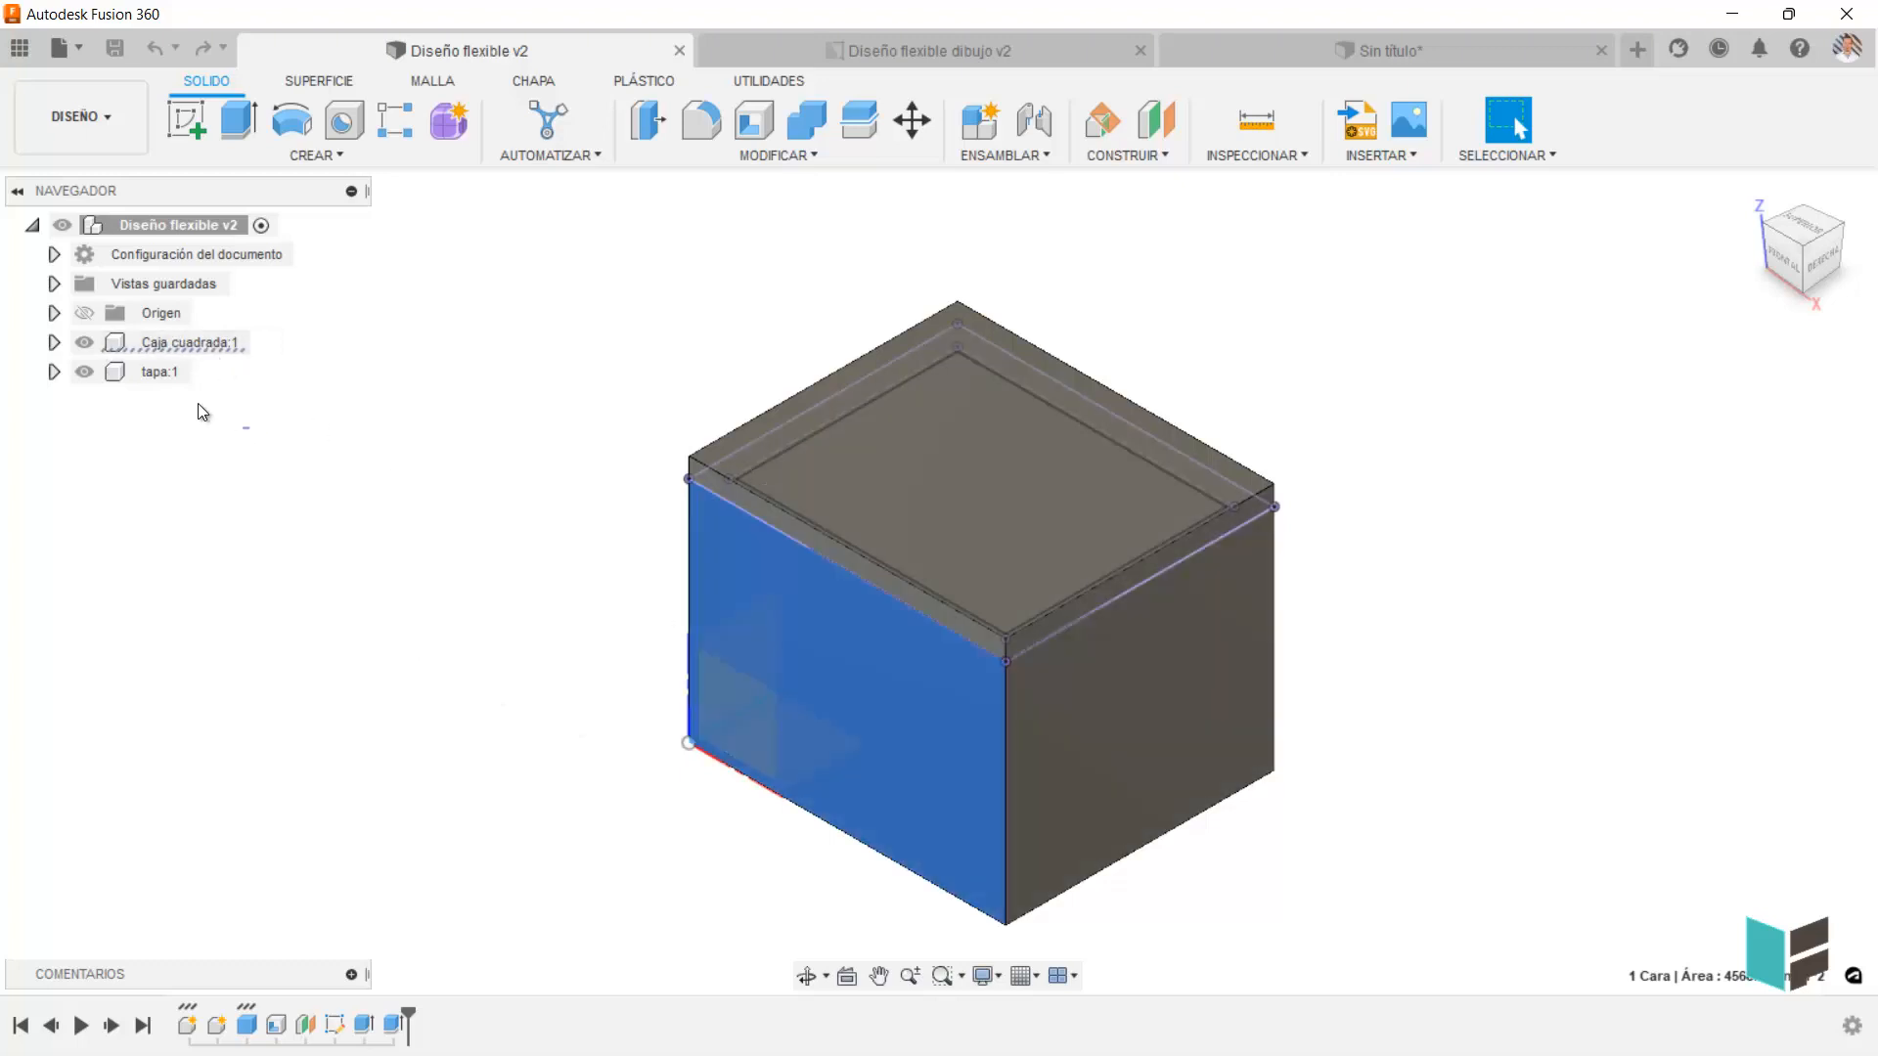
{"action": "left_click", "coordinate": [164, 372]}
{"action": "left_click", "coordinate": [562, 858]}
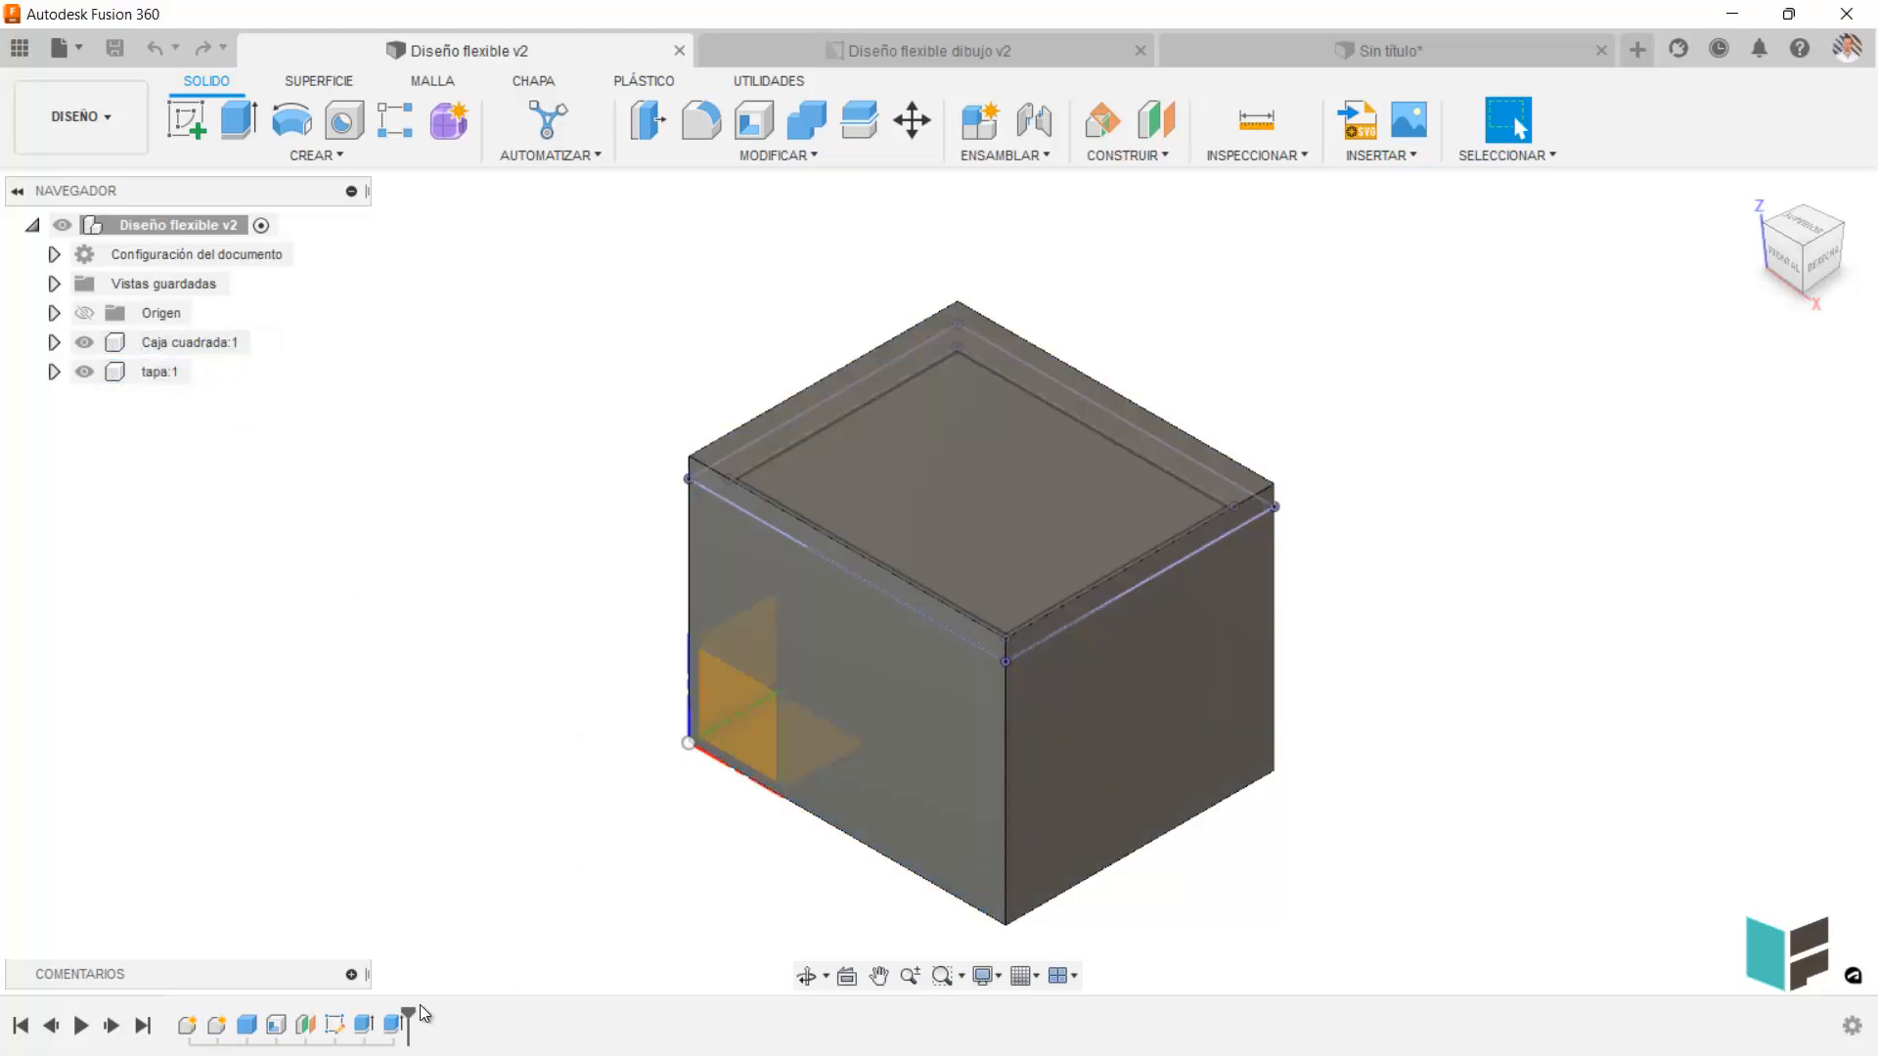
Roll the timeline back to the creation of the Caja cuadrada component and replay it up to the box's base solid.
{"action": "left_click_drag", "start_coordinate": [405, 993], "coordinate": [196, 1007]}
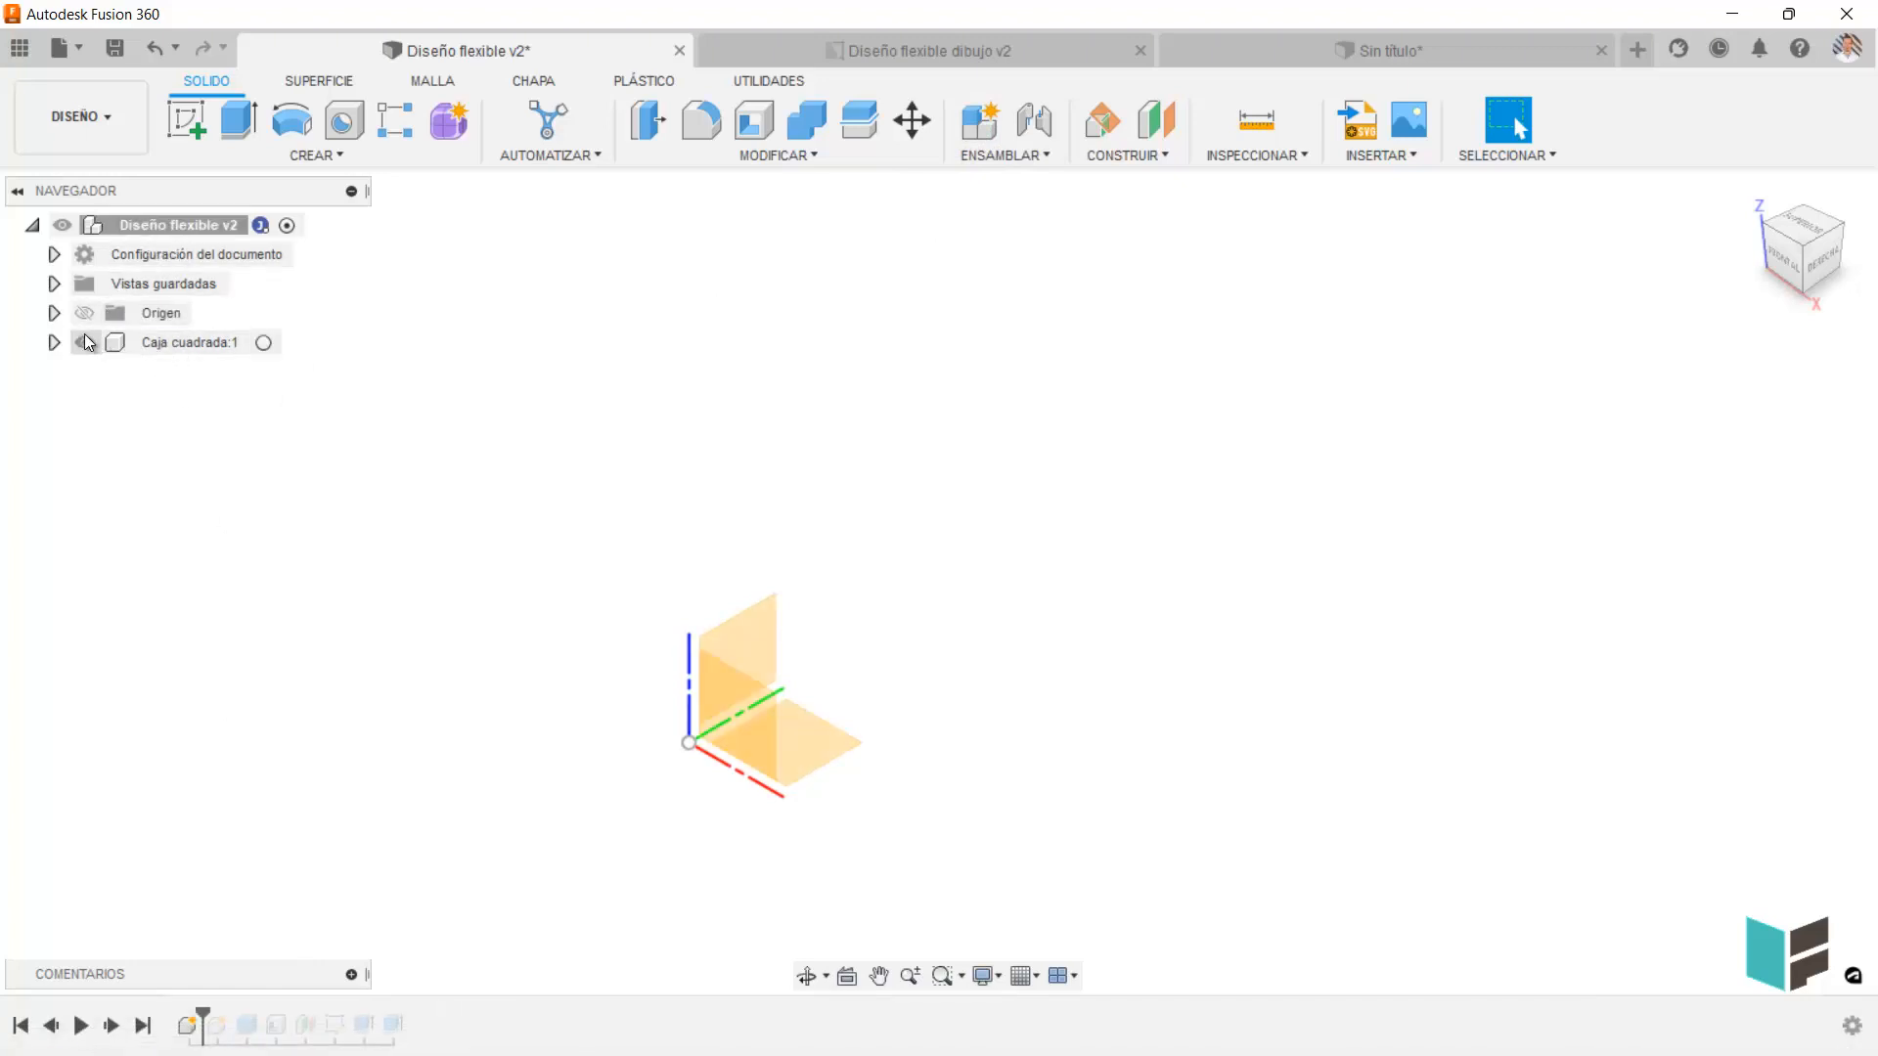
{"action": "left_click", "coordinate": [54, 342]}
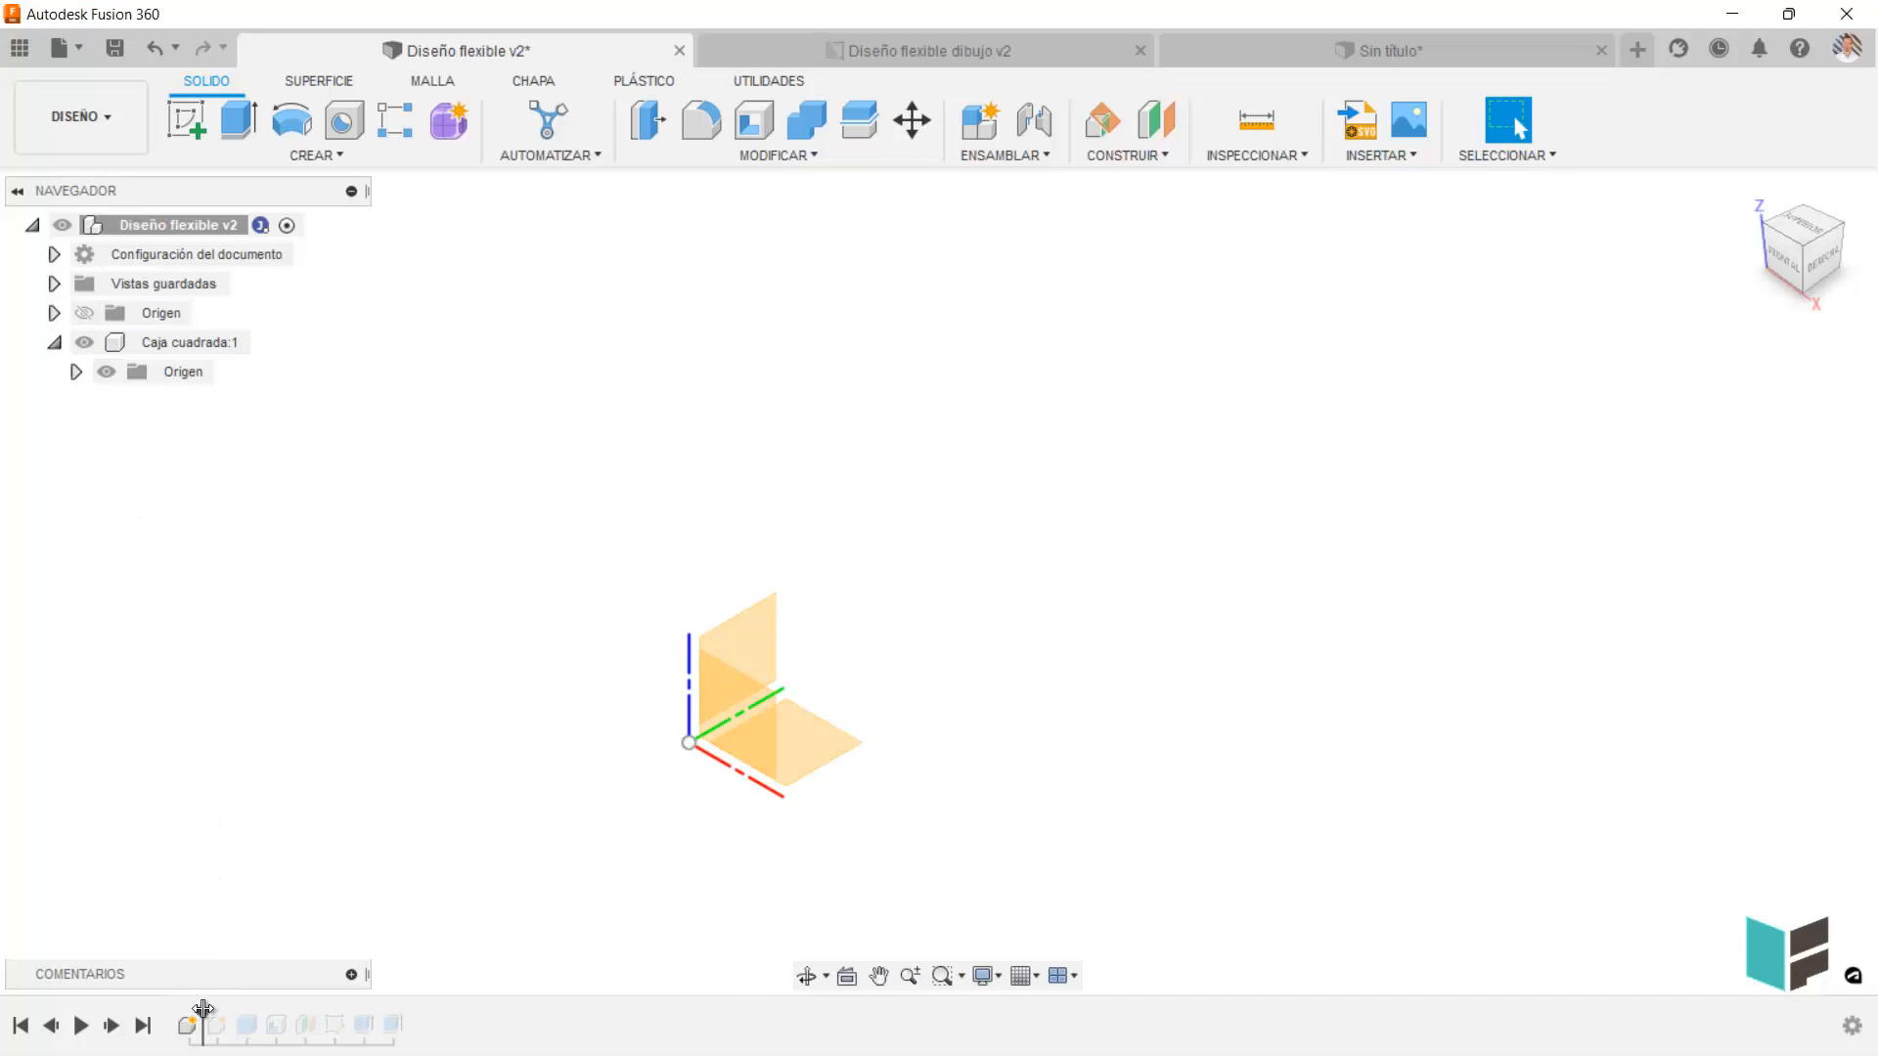
{"action": "left_click_drag", "start_coordinate": [202, 1015], "coordinate": [232, 1012]}
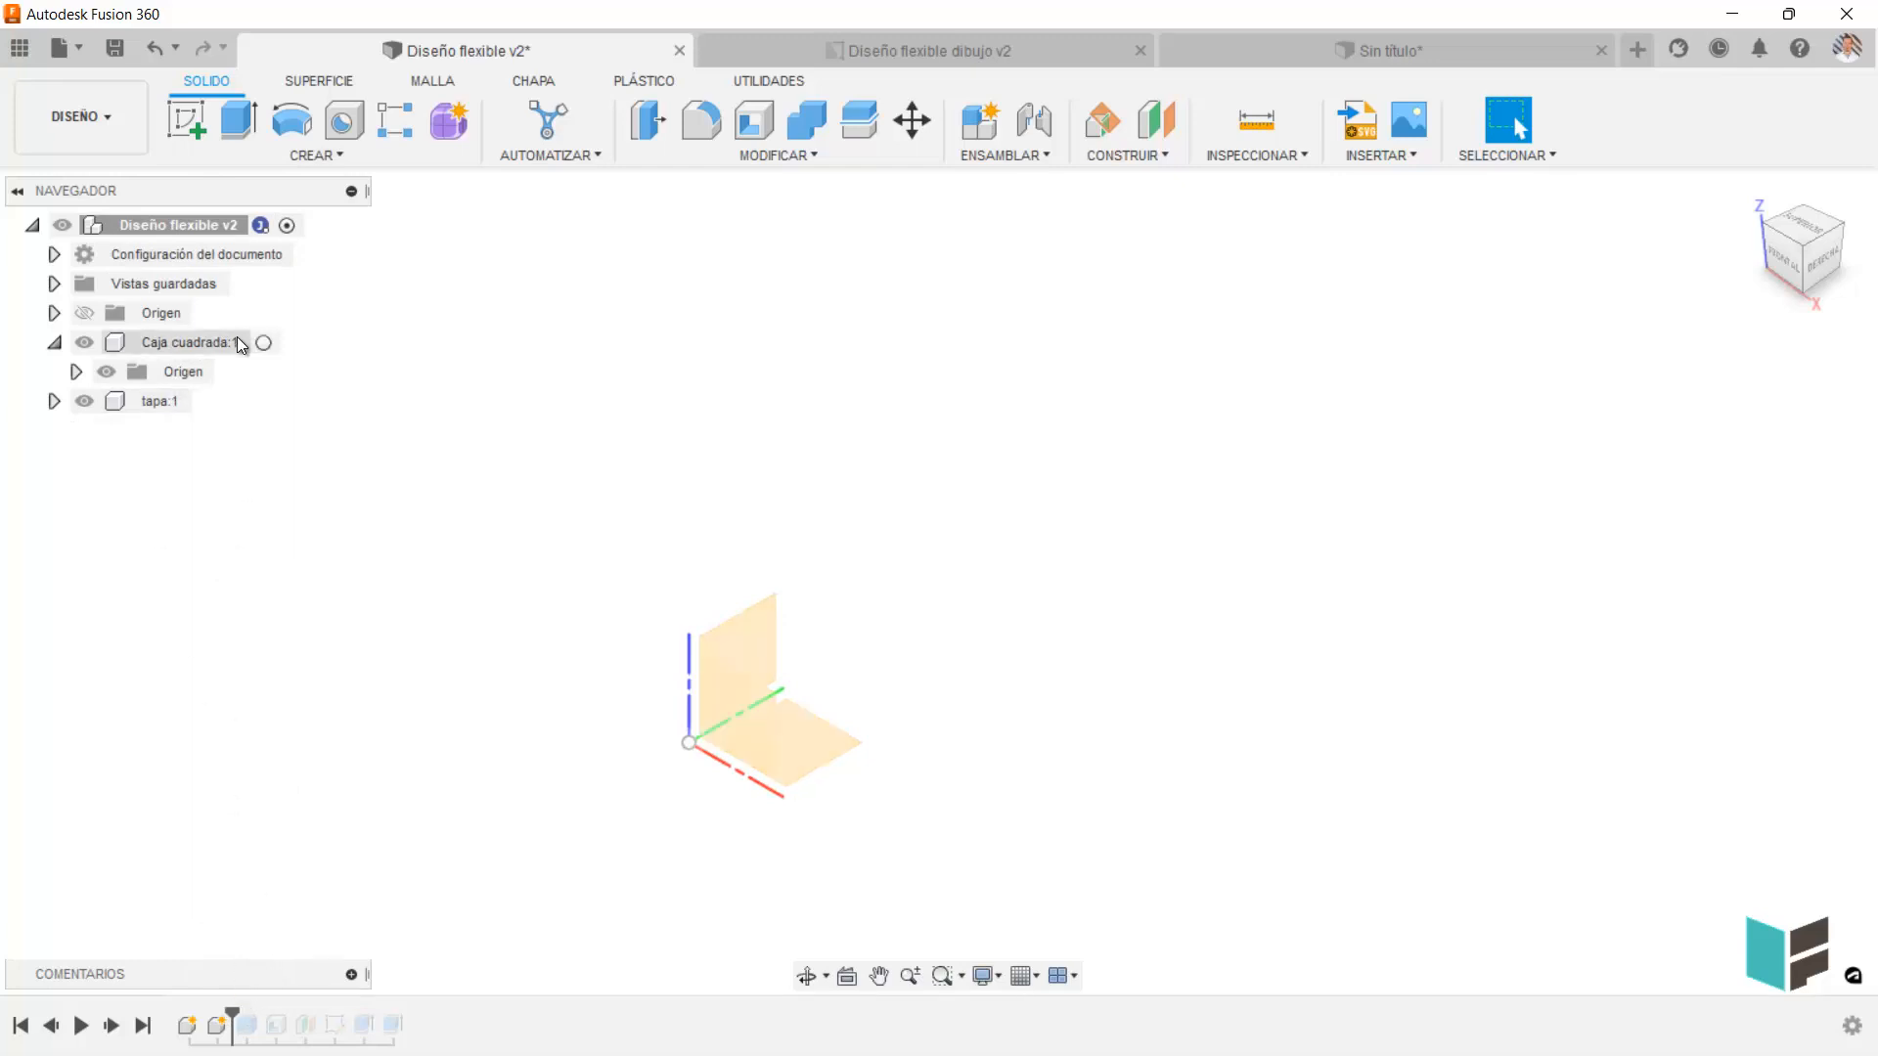
{"action": "left_click_drag", "start_coordinate": [232, 1015], "coordinate": [261, 1016]}
{"action": "left_click", "coordinate": [248, 1025]}
{"action": "left_click", "coordinate": [481, 372]}
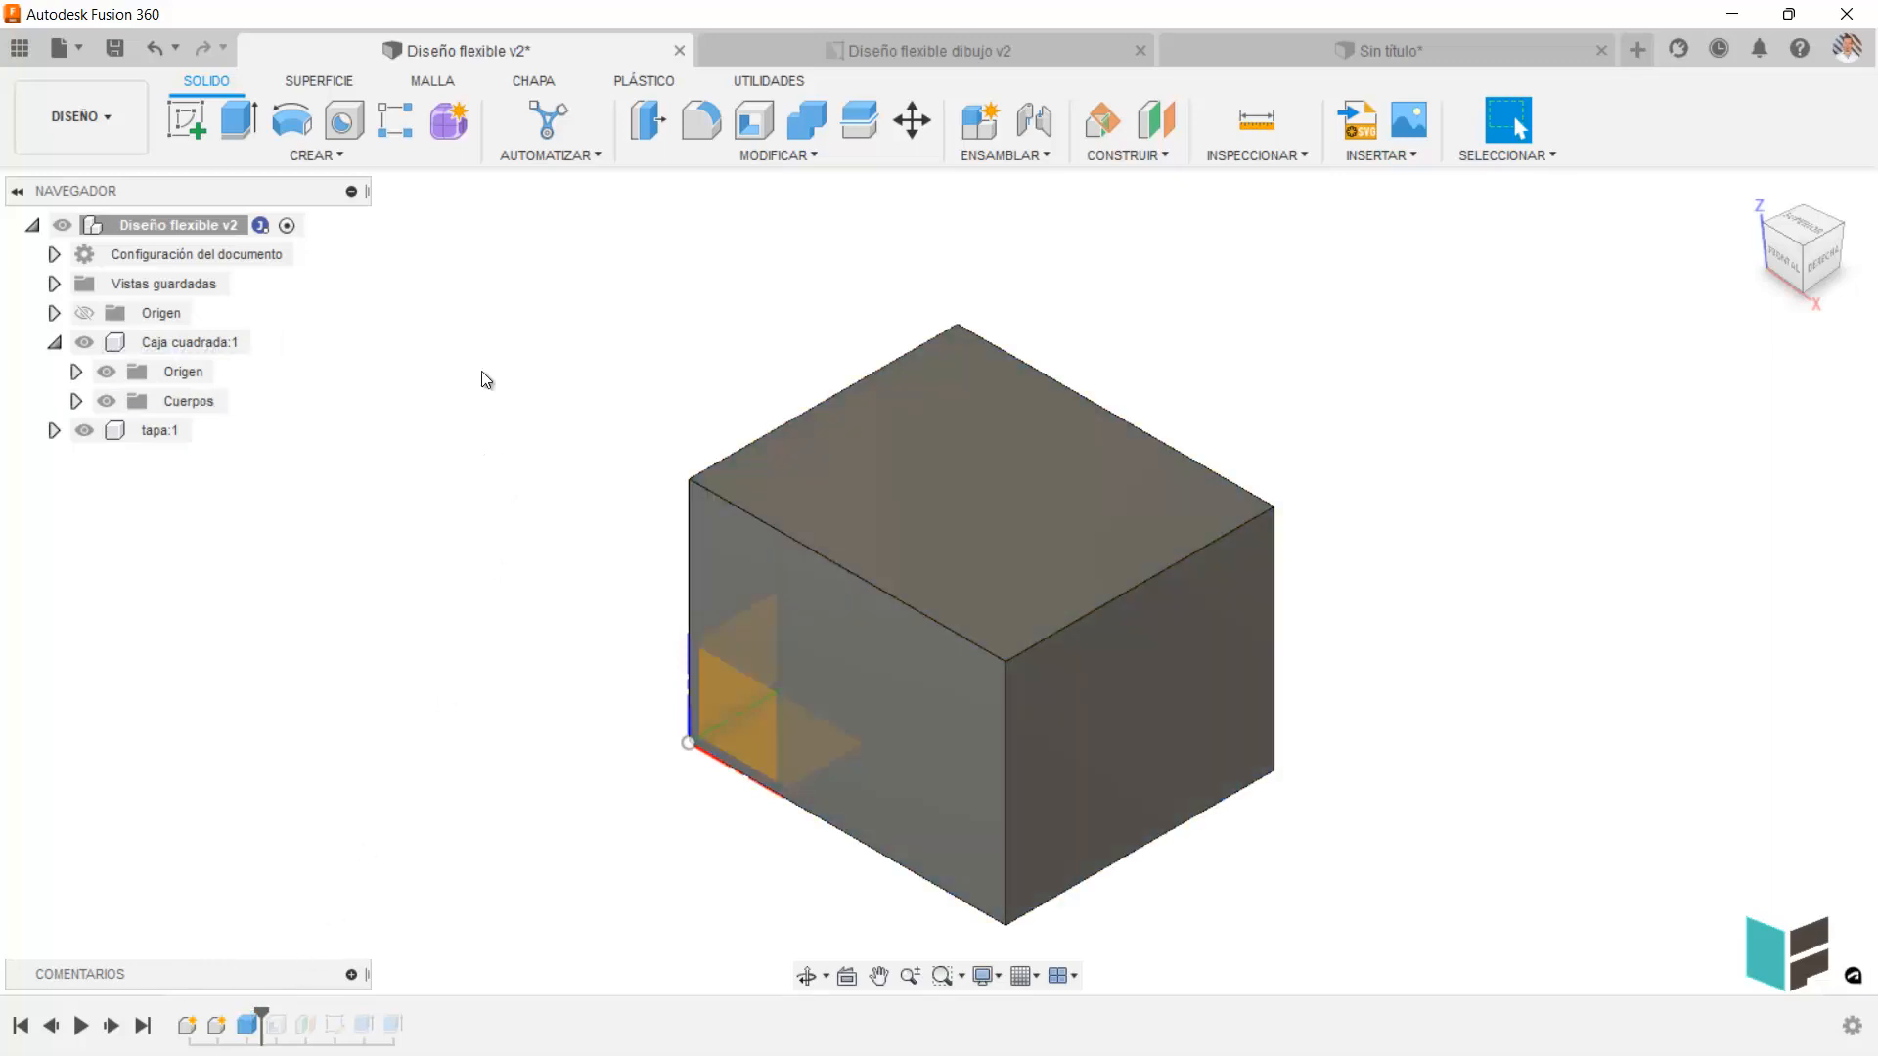
{"action": "left_click", "coordinate": [343, 162]}
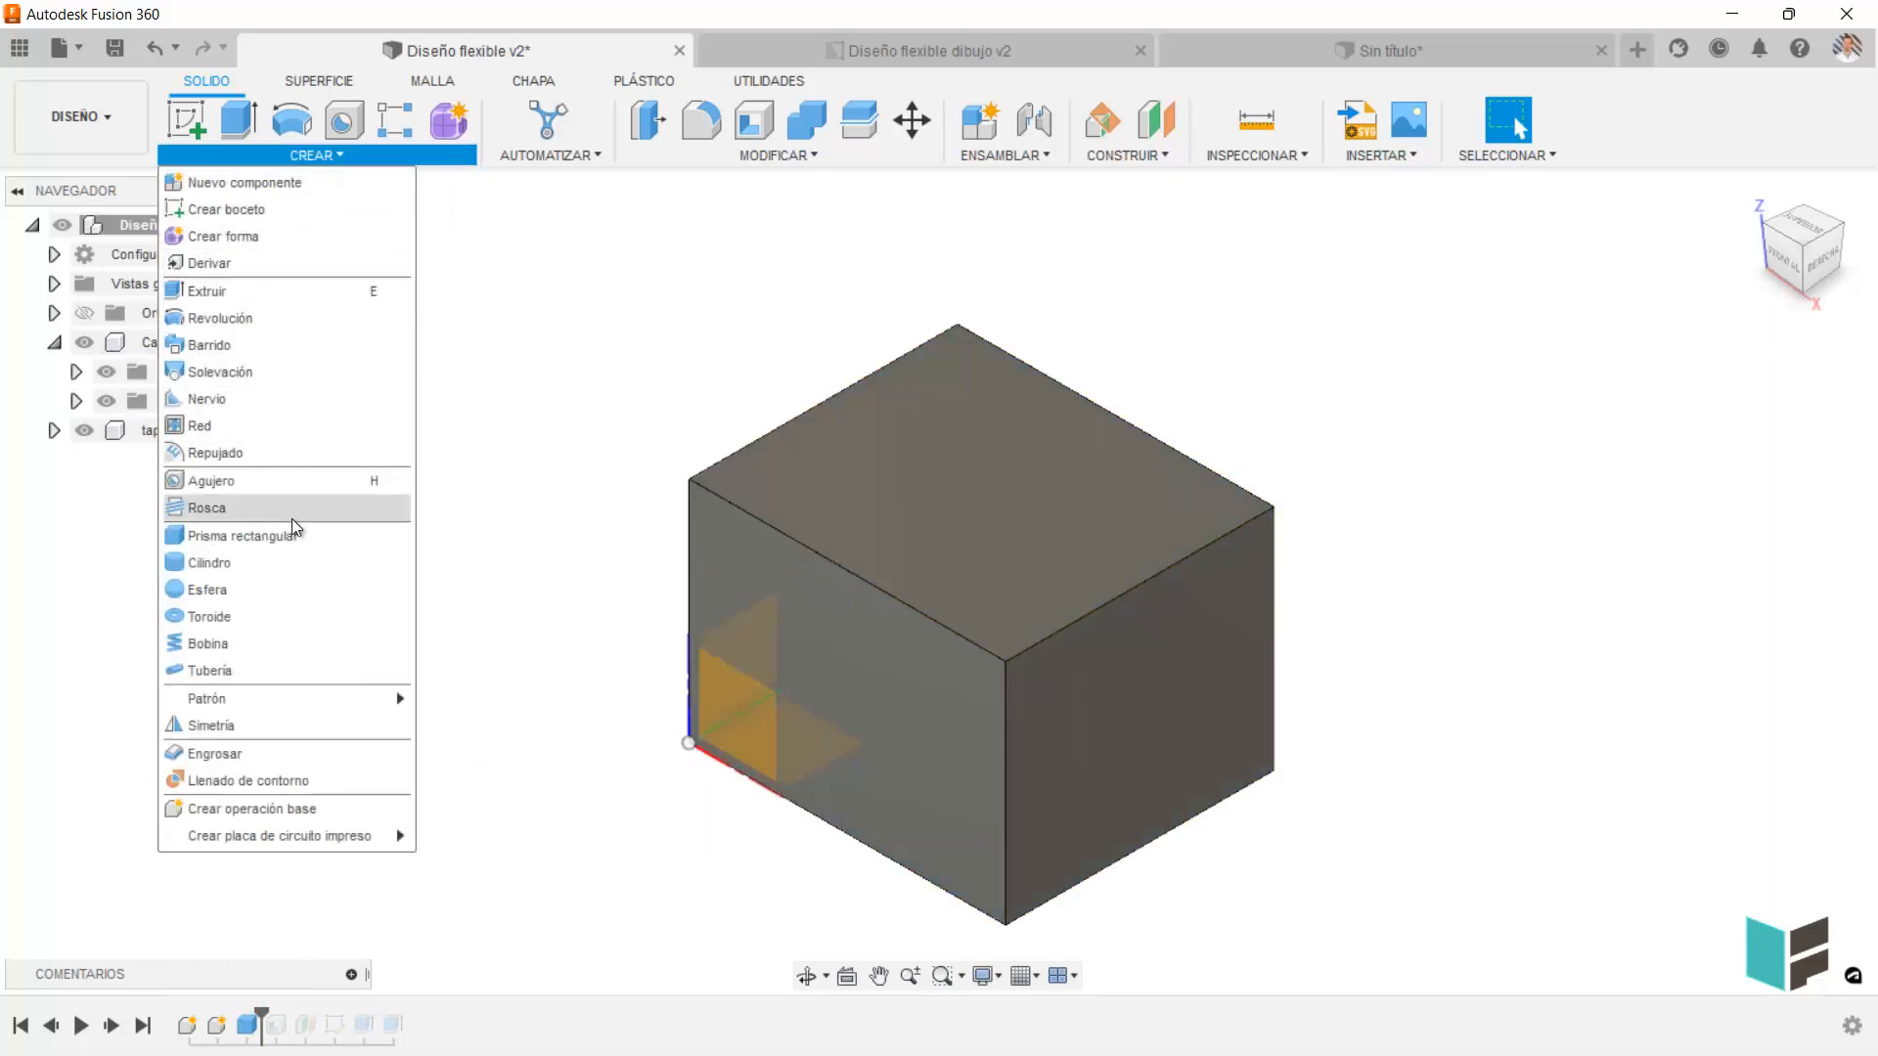
{"action": "left_click", "coordinate": [354, 891]}
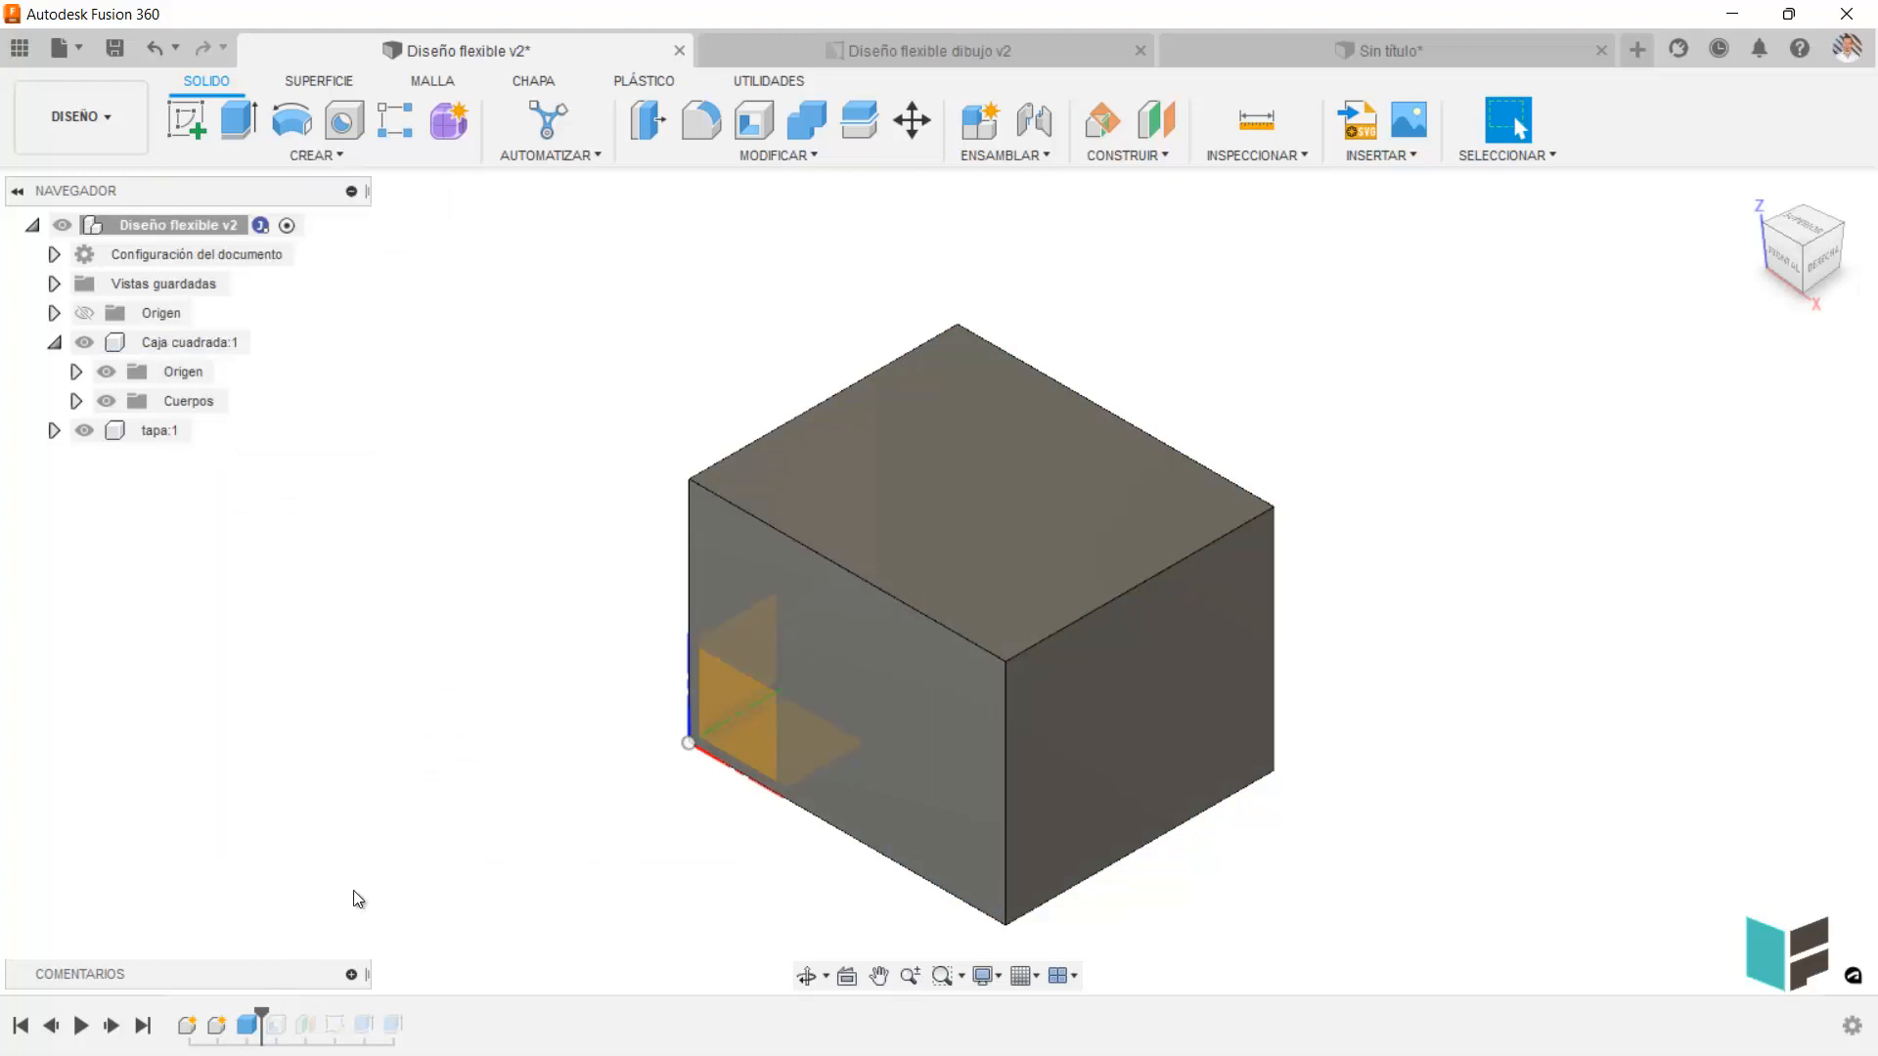
Advance the timeline through the box's shell, the construction plane and the lid sketch.
{"action": "left_click_drag", "start_coordinate": [261, 1017], "coordinate": [290, 1017]}
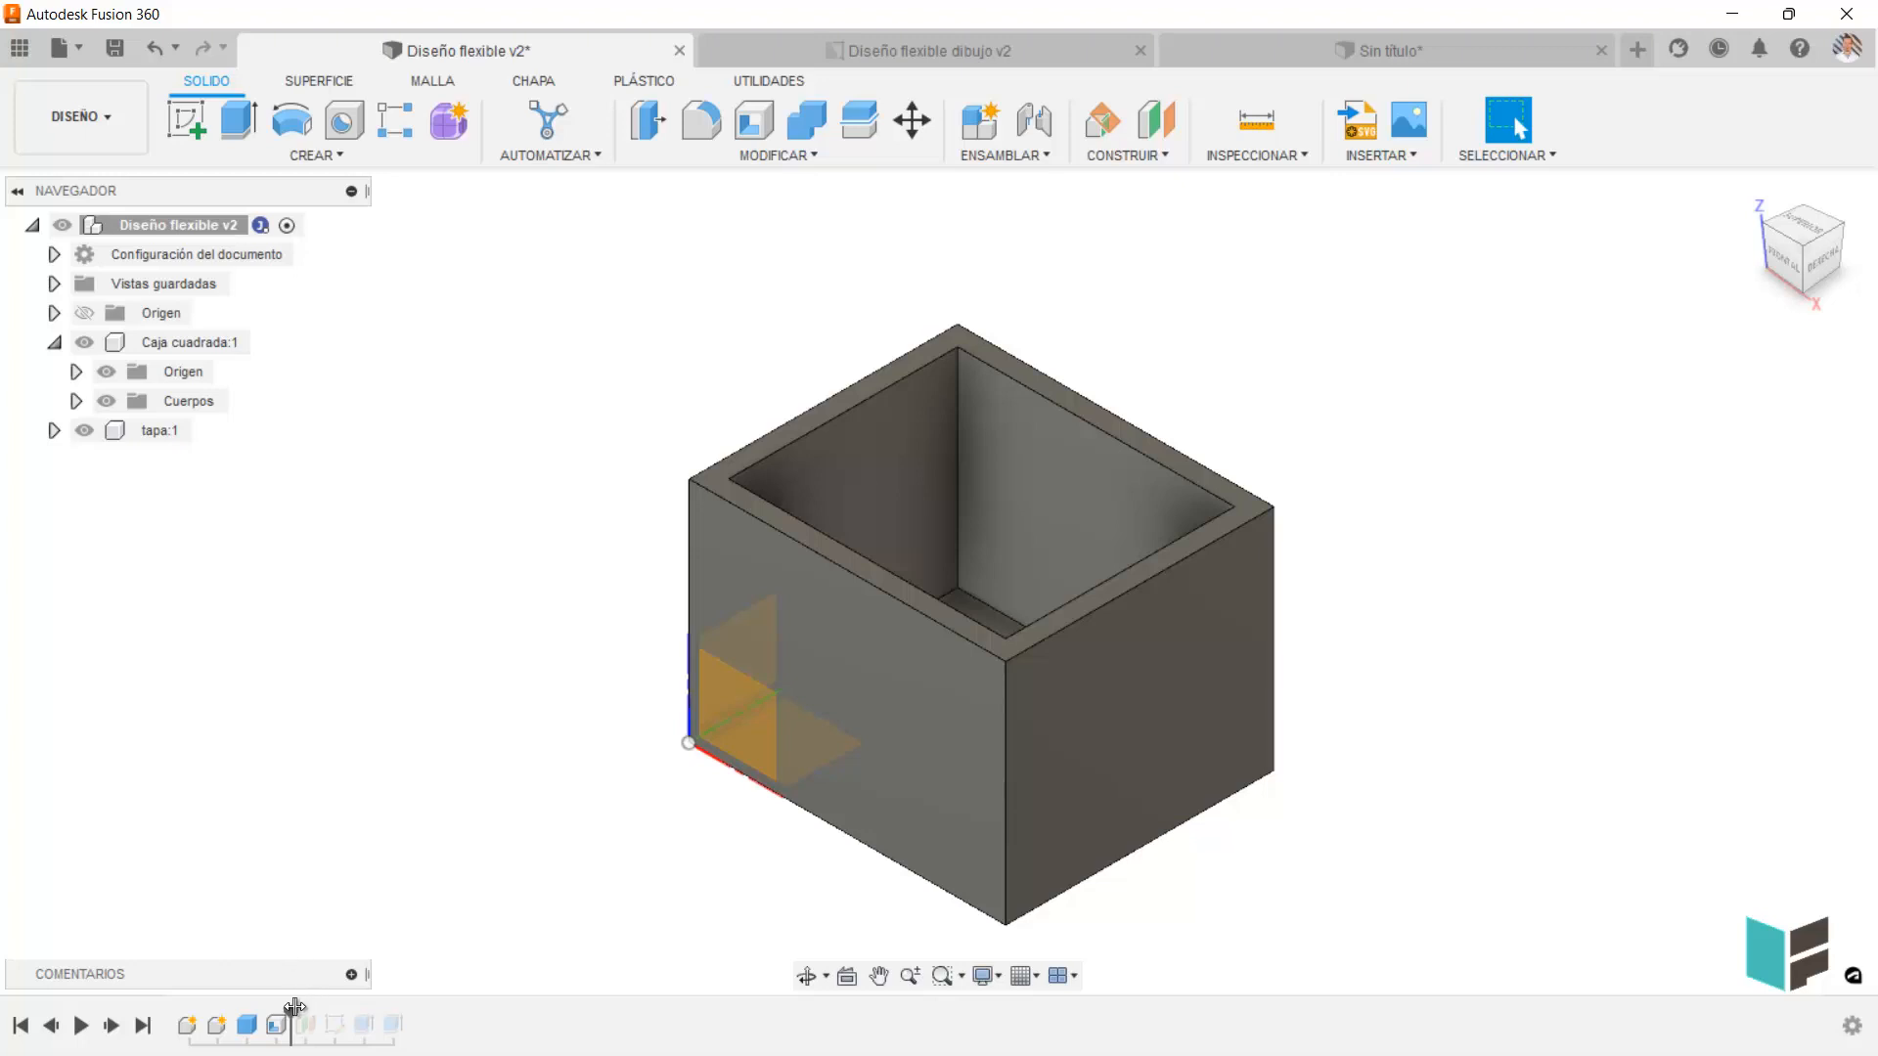
{"action": "left_click_drag", "start_coordinate": [293, 1008], "coordinate": [334, 1019]}
{"action": "left_click", "coordinate": [356, 949]}
{"action": "left_click", "coordinate": [334, 1024]}
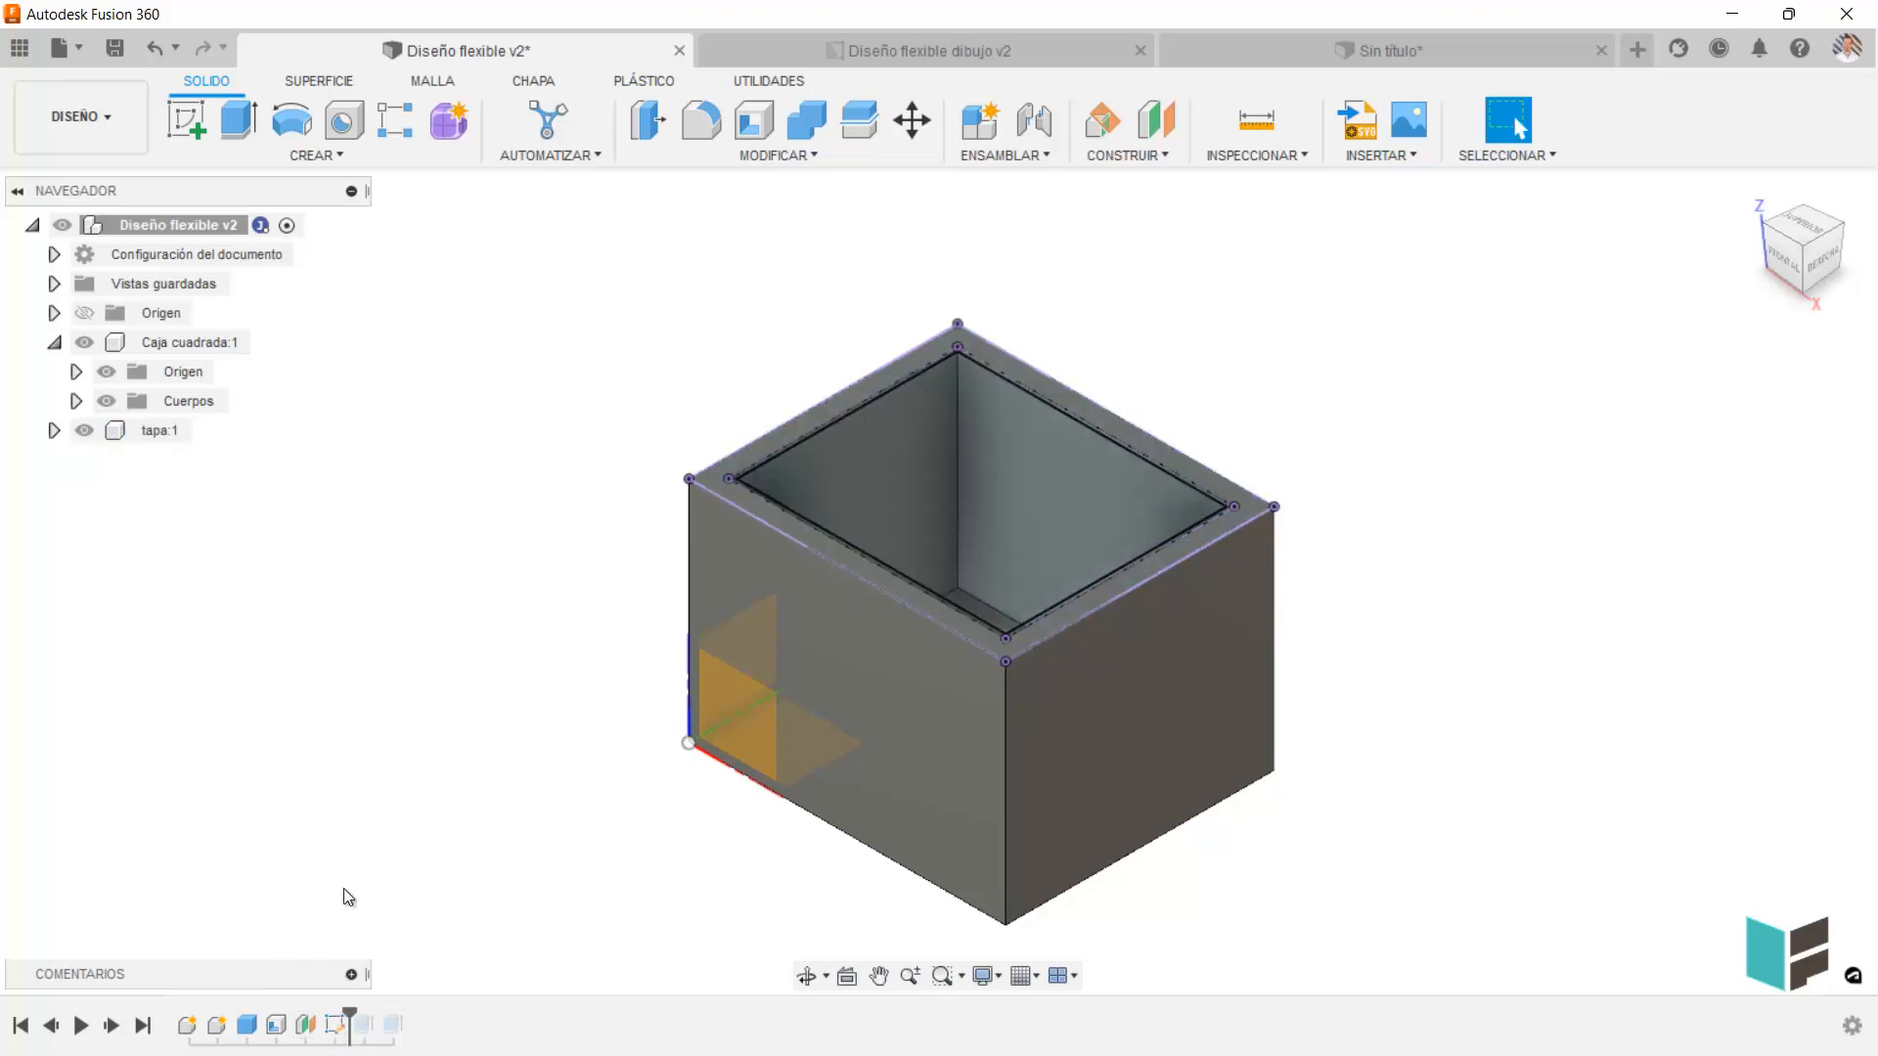
Expand the tapa component's Cuerpos and Bocetos folders while replaying the timeline through both lid extrusions to its end.
{"action": "left_click", "coordinate": [54, 431]}
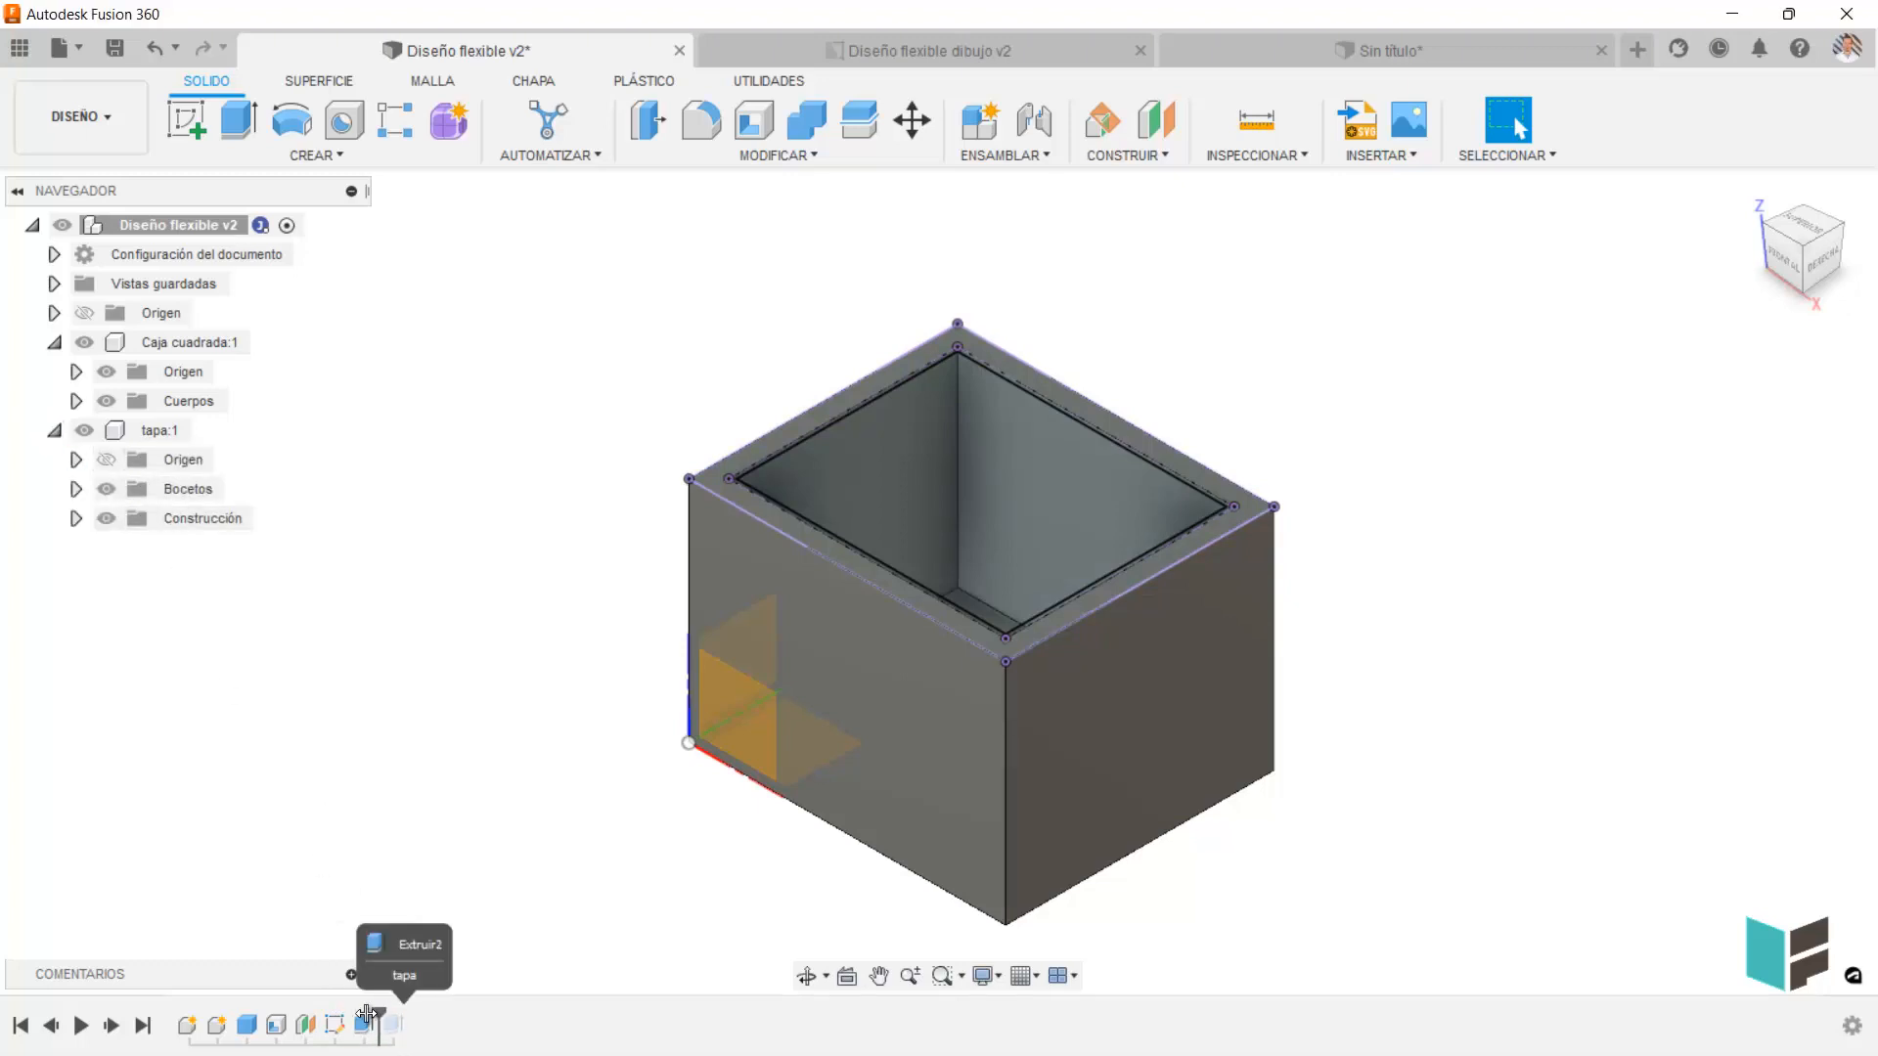
{"action": "left_click_drag", "start_coordinate": [350, 1019], "coordinate": [380, 1019]}
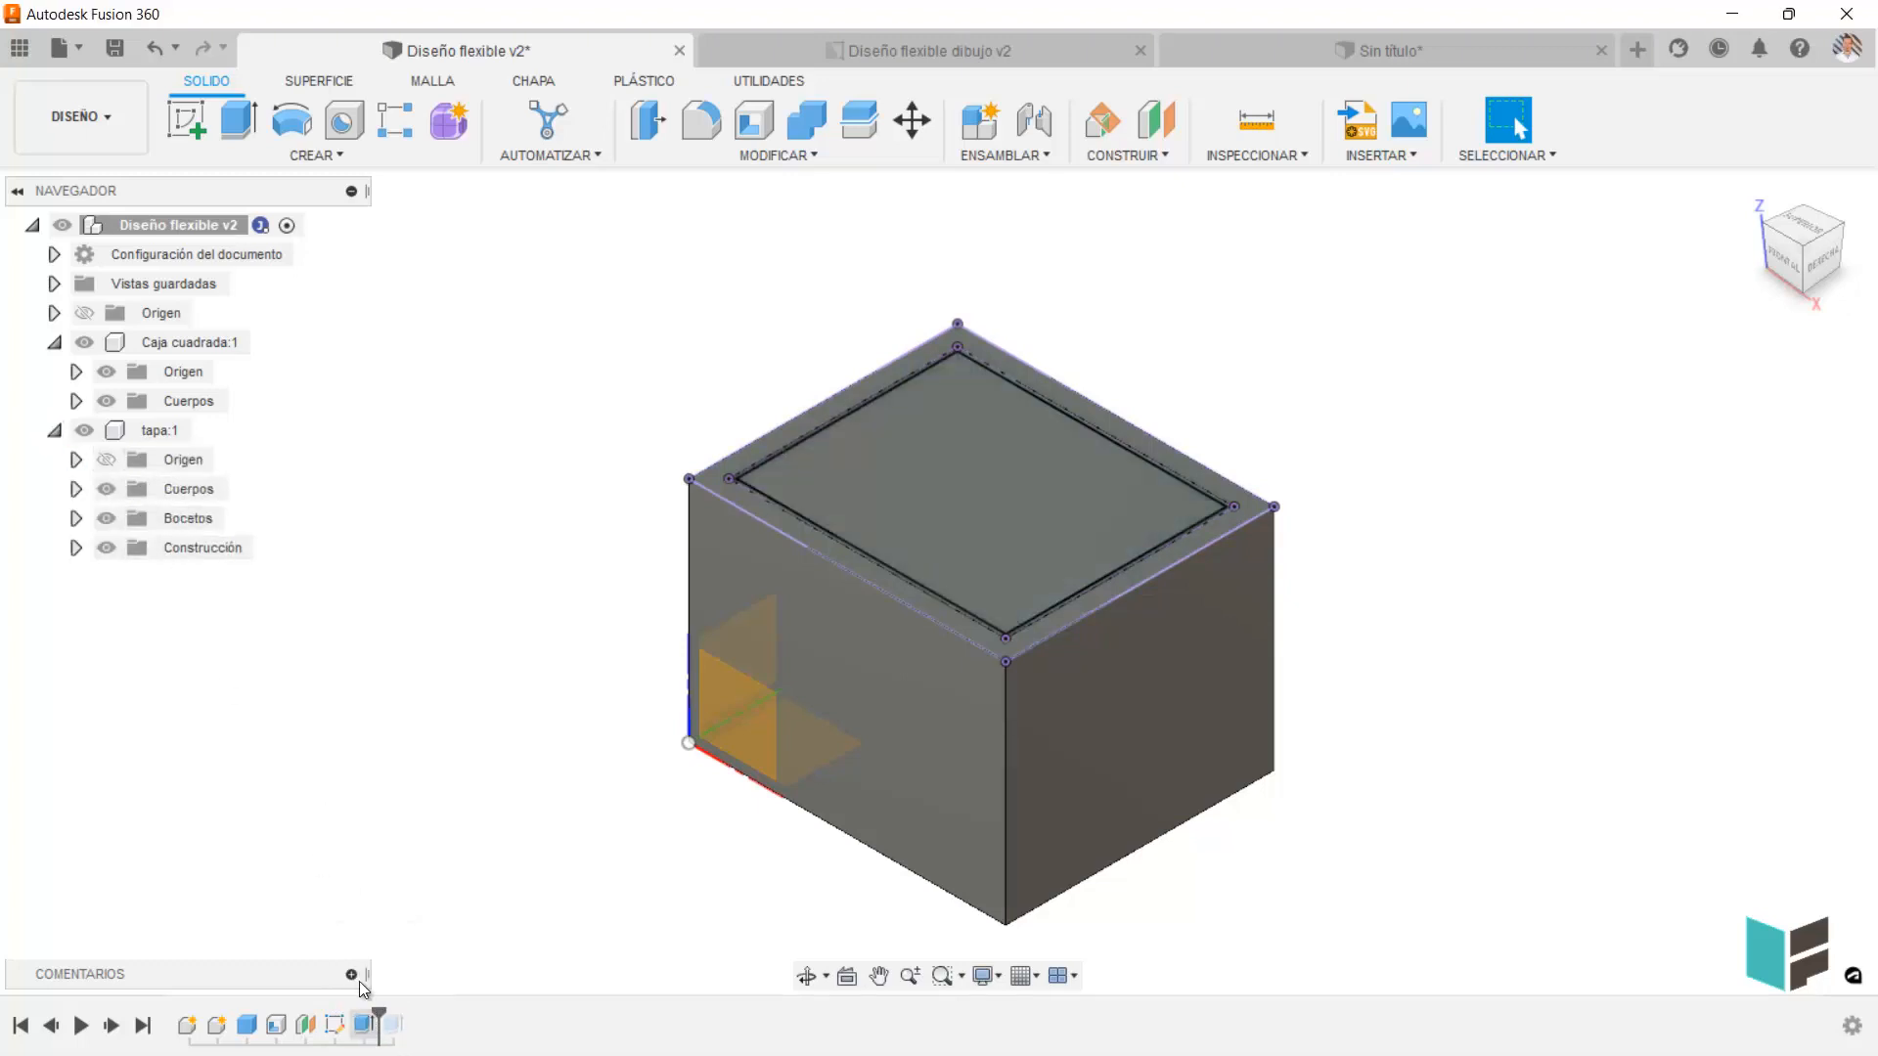
{"action": "left_click", "coordinate": [75, 518]}
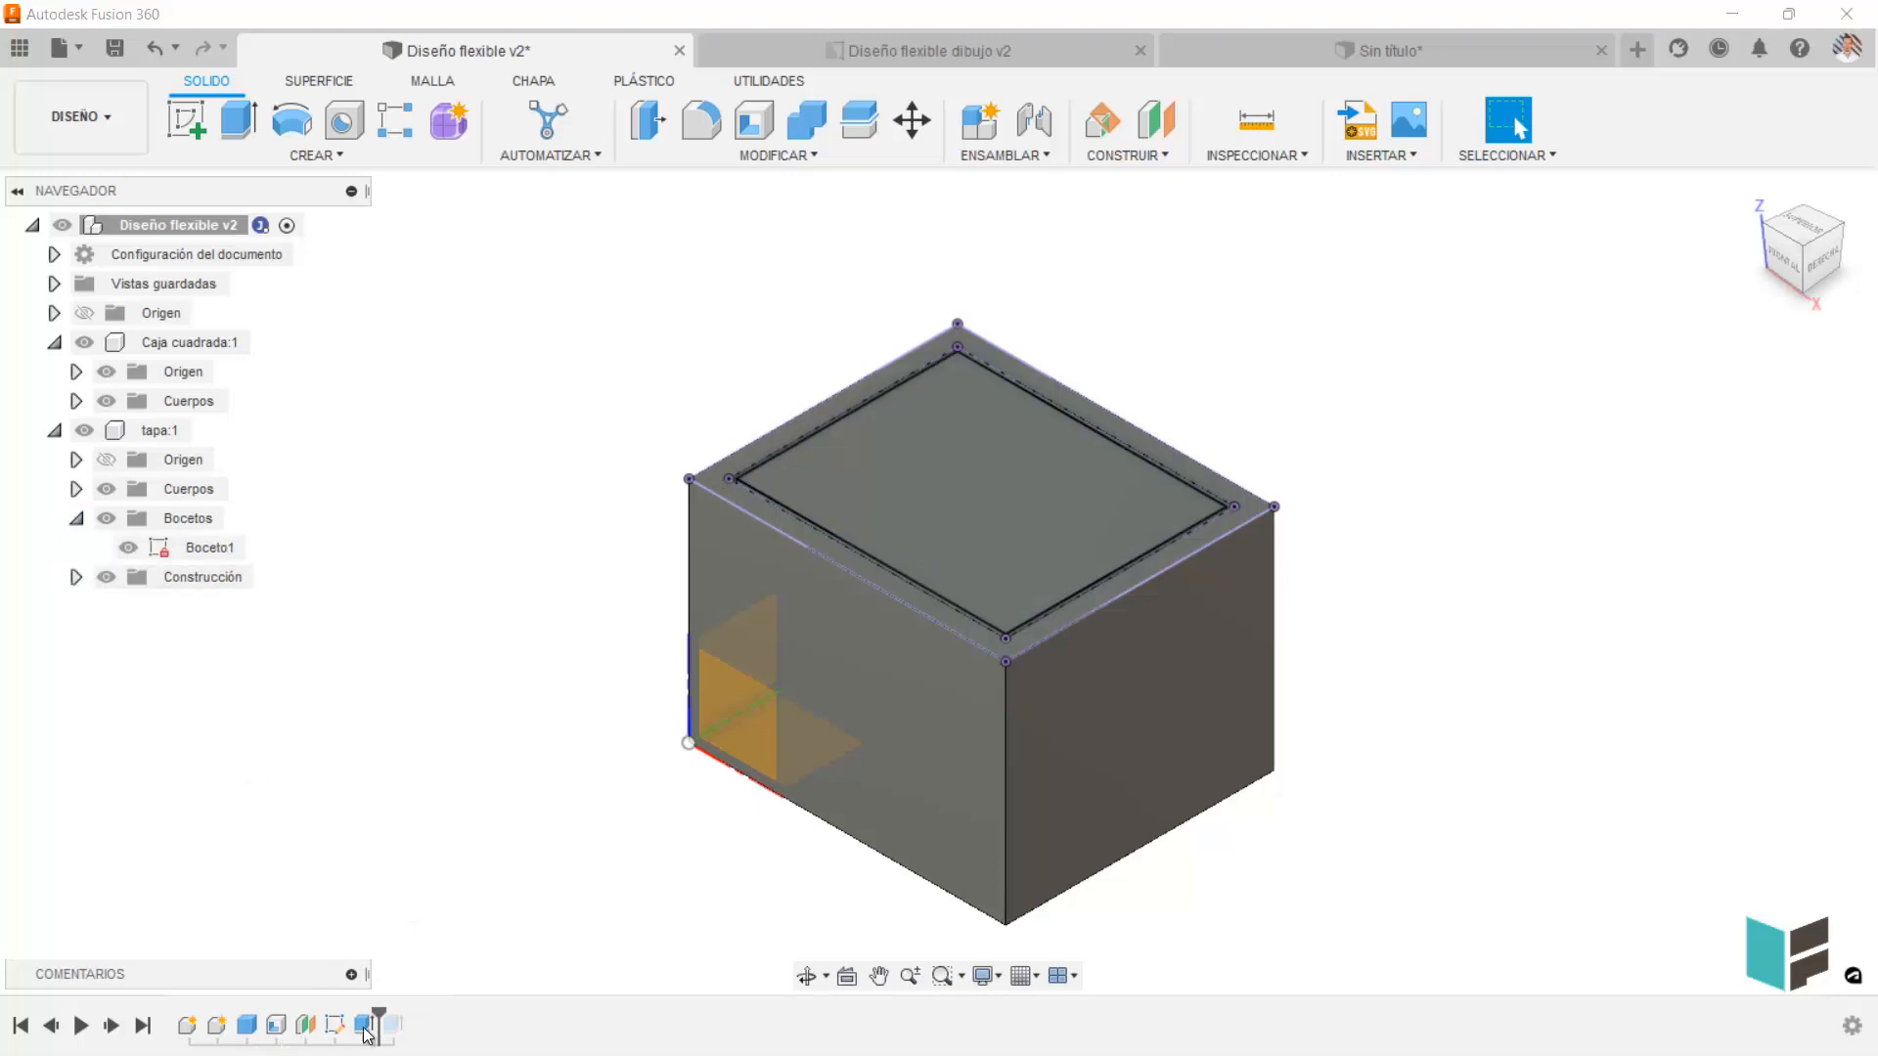
{"action": "left_click", "coordinate": [76, 489]}
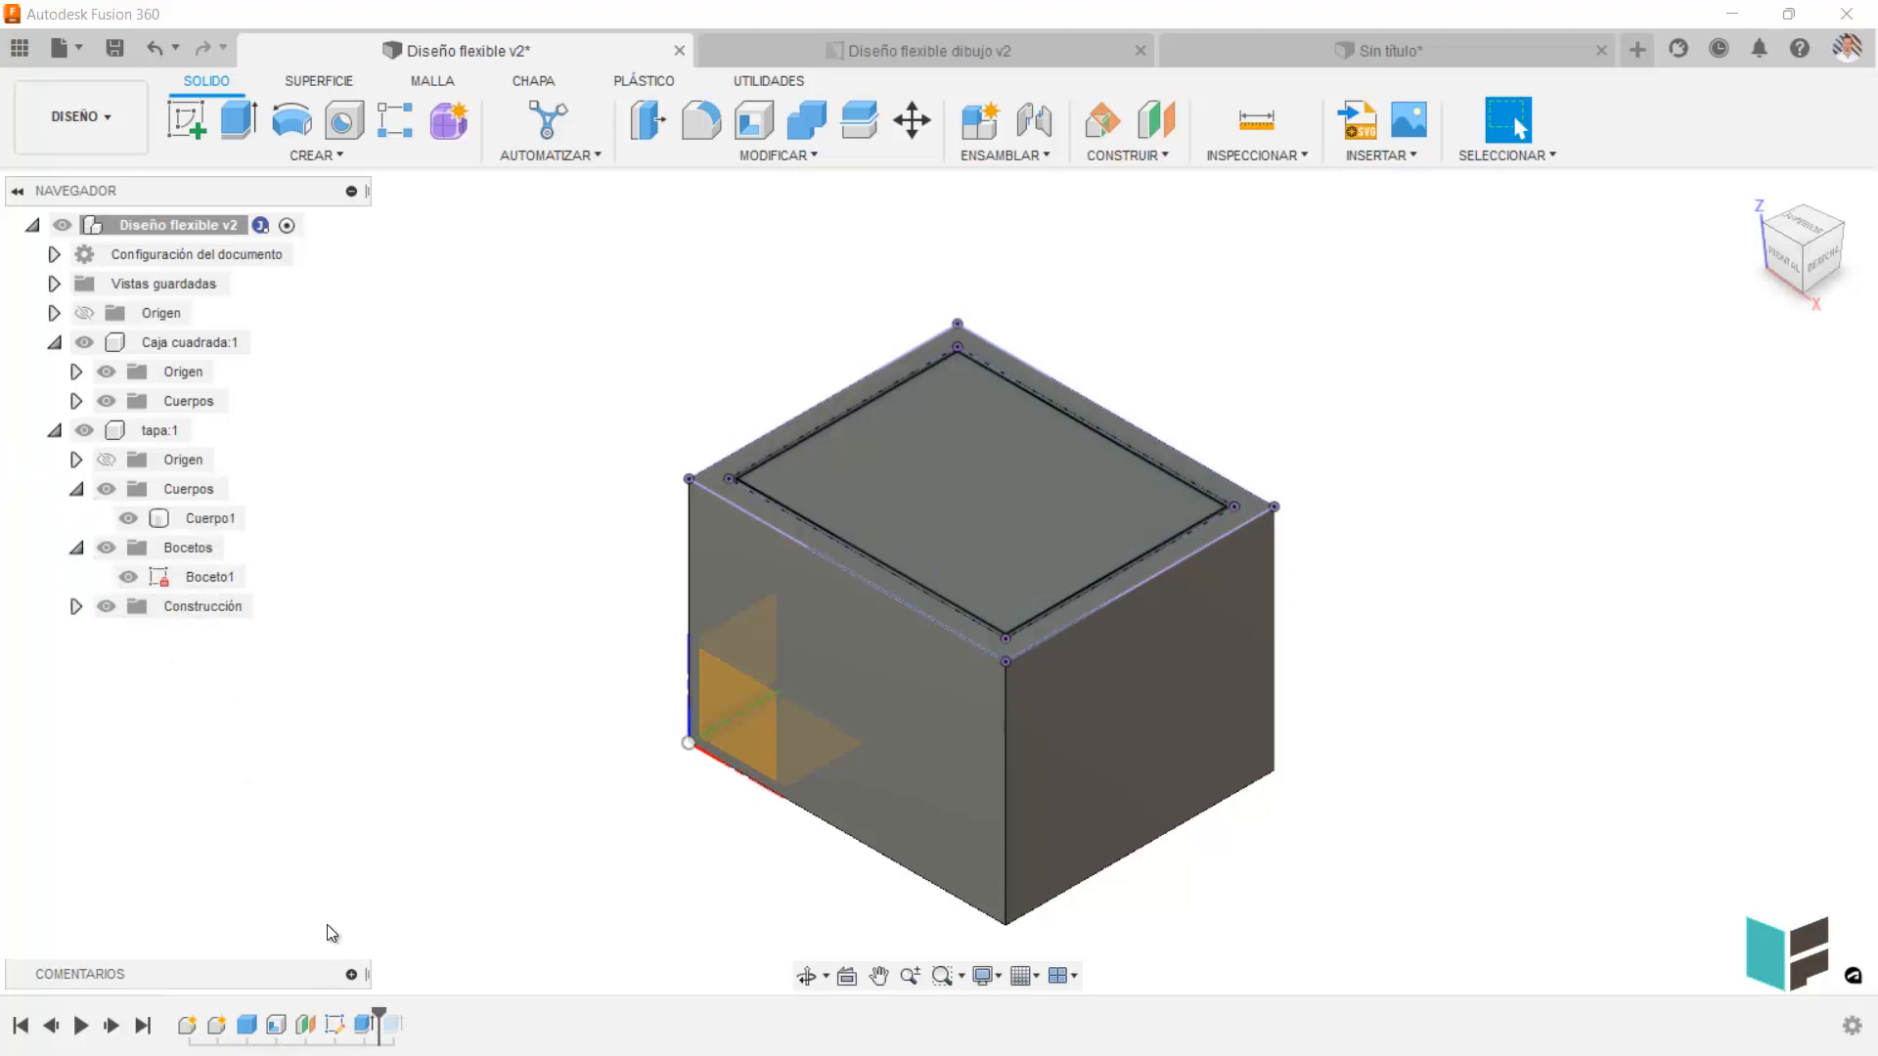
{"action": "left_click", "coordinate": [361, 1026]}
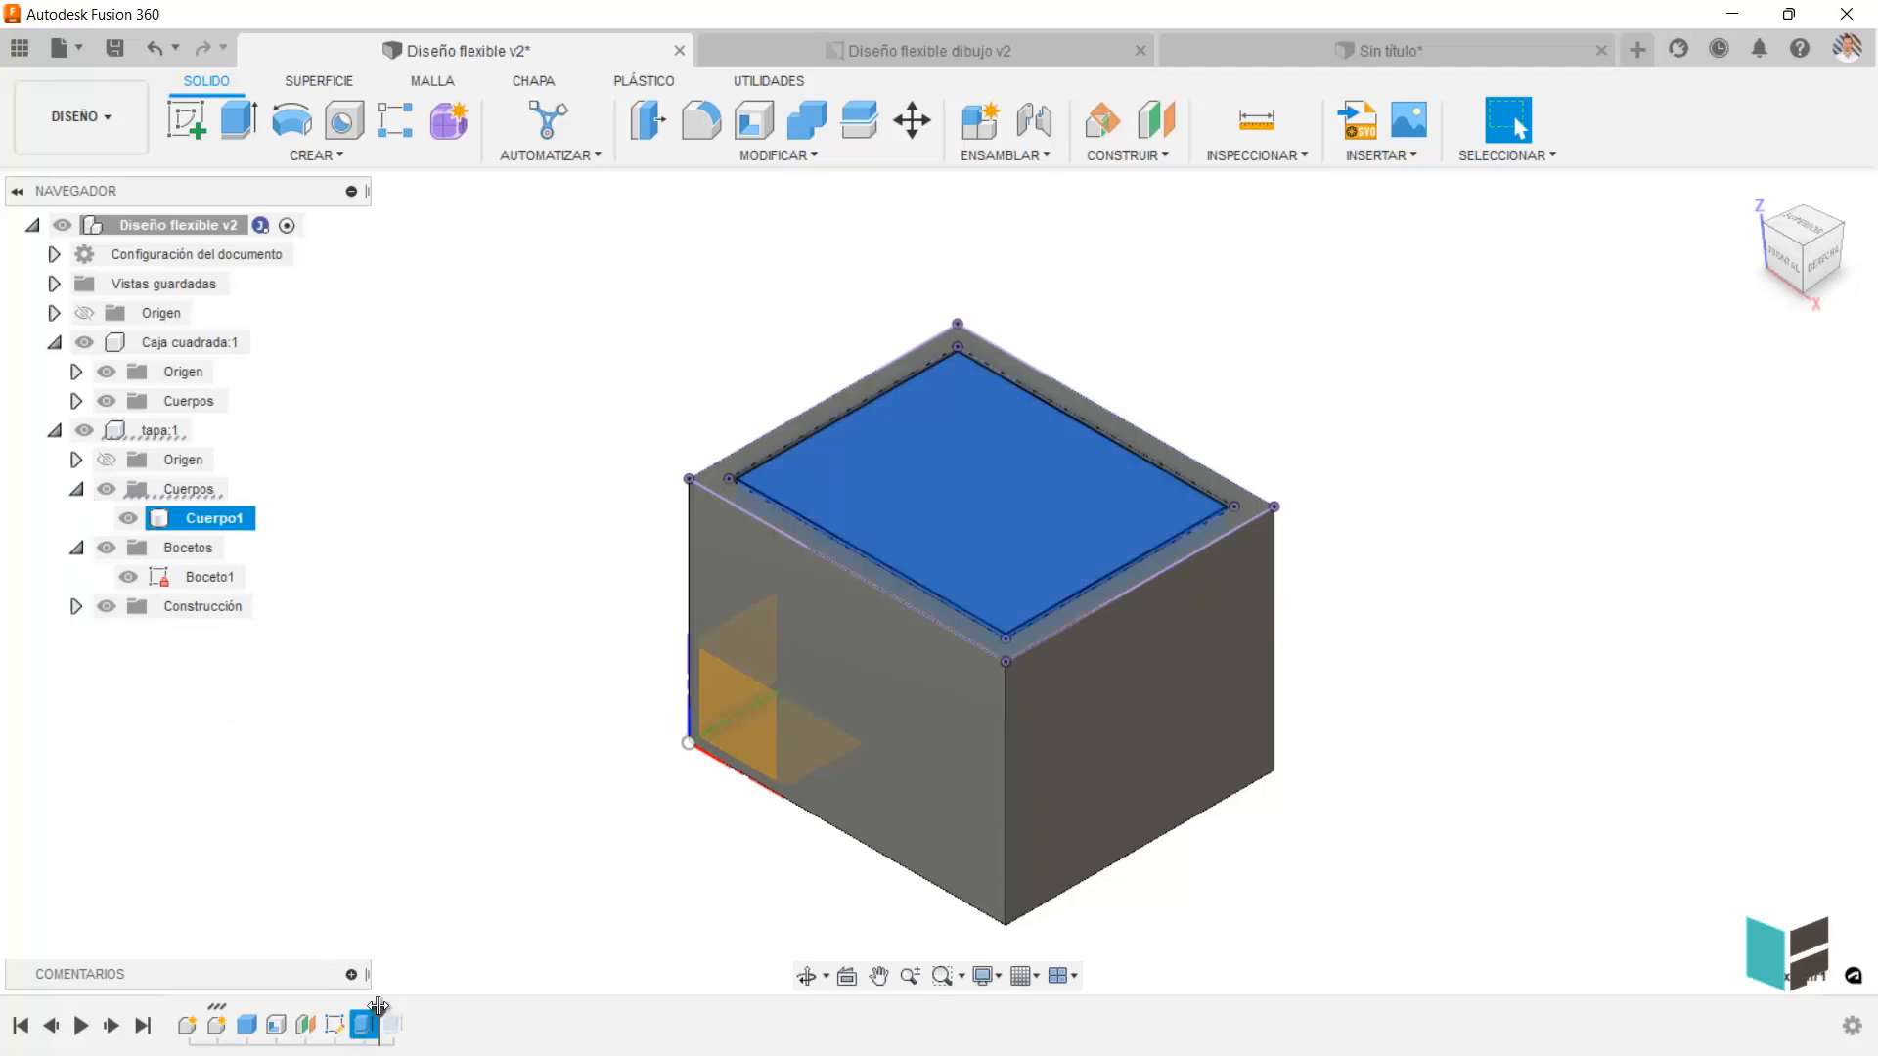
{"action": "left_click_drag", "start_coordinate": [380, 1015], "coordinate": [403, 1017]}
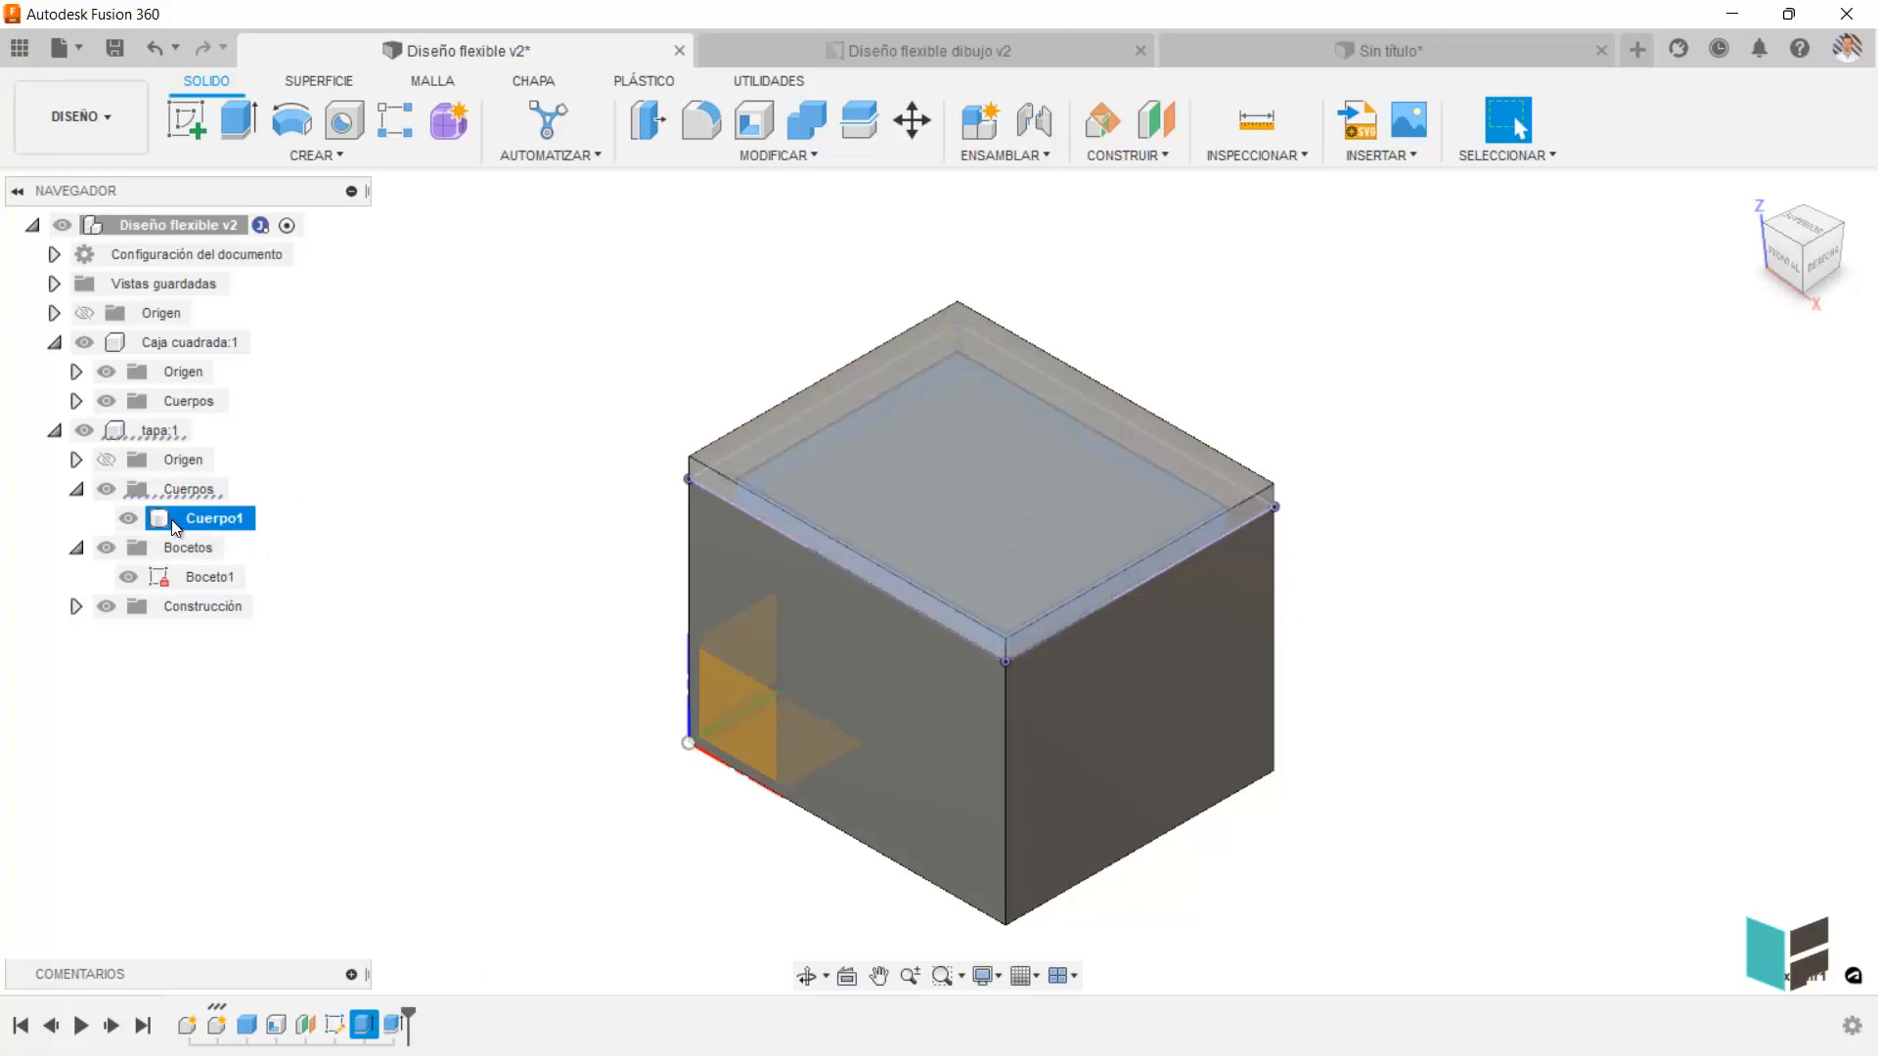
Hide the lid sketch Boceto1 and inspect the lid from the side with Caja cuadrada temporarily hidden.
{"action": "left_click", "coordinate": [83, 343]}
{"action": "mouse_move", "coordinate": [620, 720]}
{"action": "middle_mouse_down", "text": "shift"}
{"action": "mouse_move", "coordinate": [627, 574]}
{"action": "mouse_move", "coordinate": [486, 633]}
{"action": "middle_mouse_up", "text": "shift"}
{"action": "left_click", "coordinate": [125, 577]}
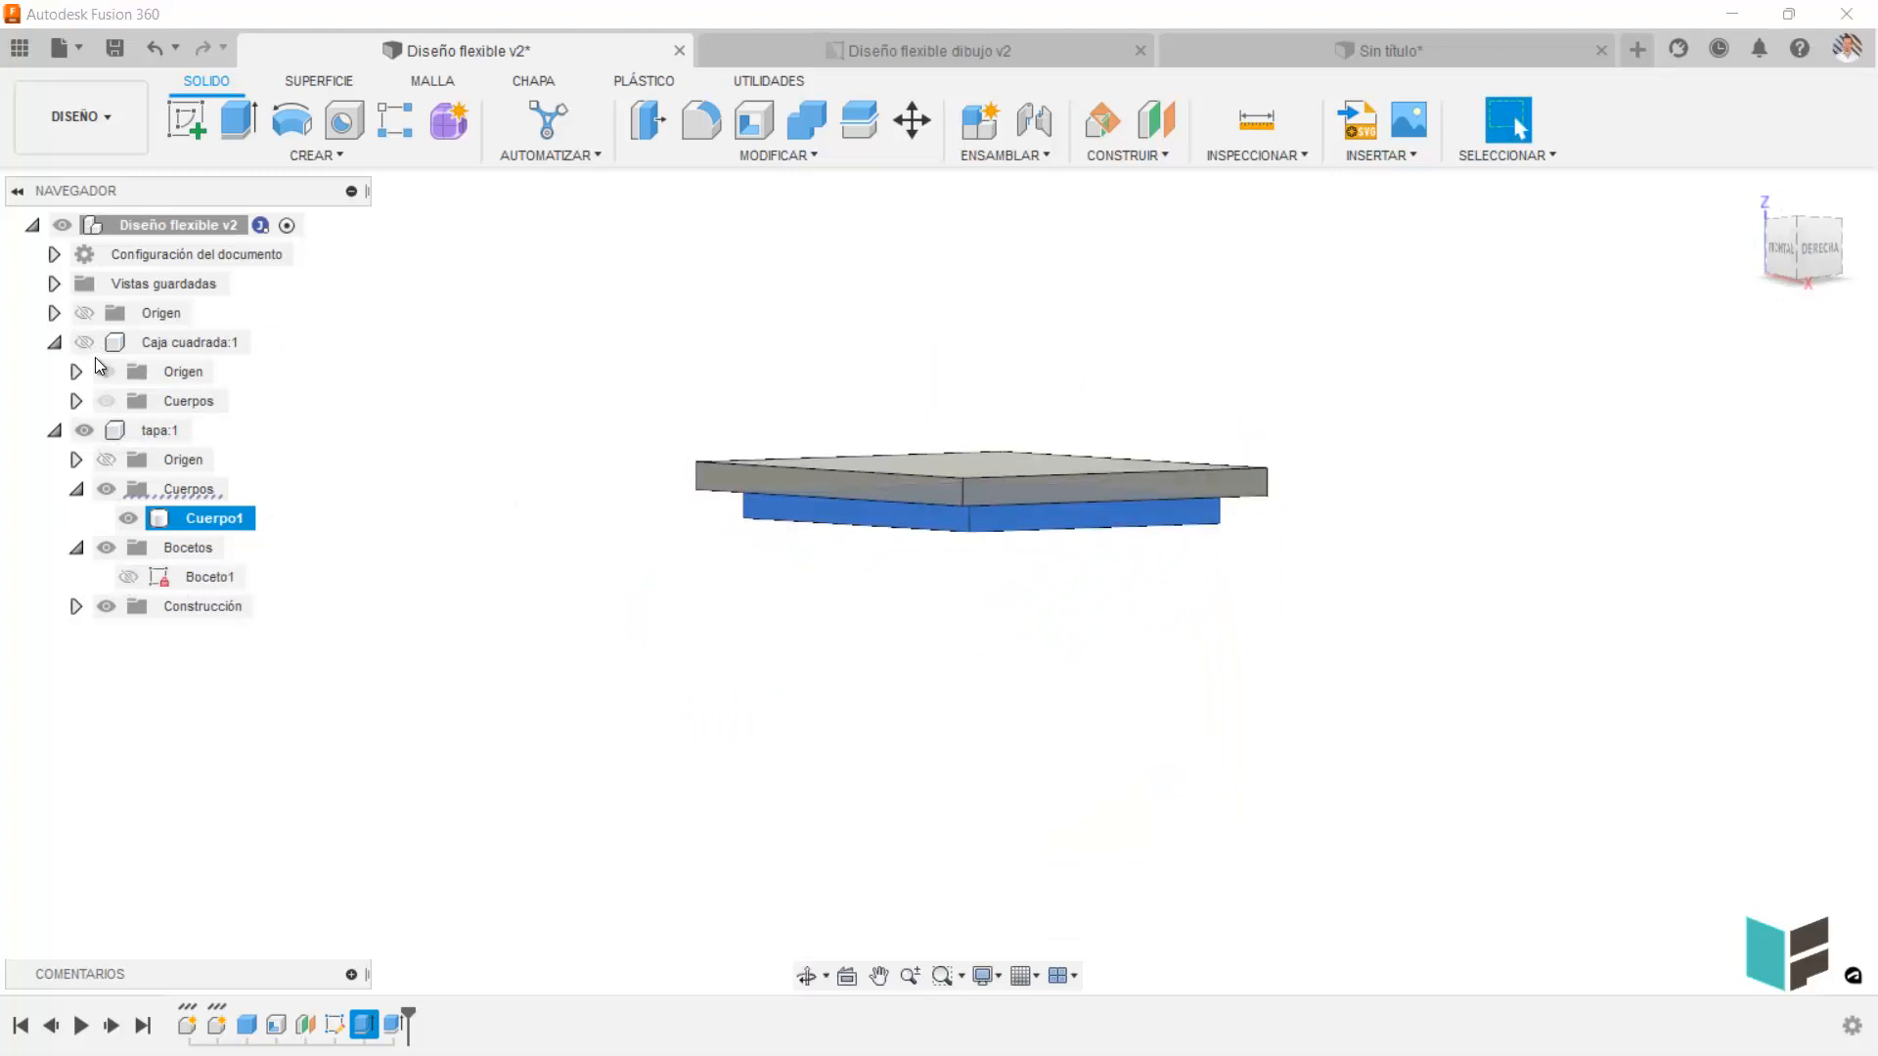
{"action": "left_click", "coordinate": [86, 344]}
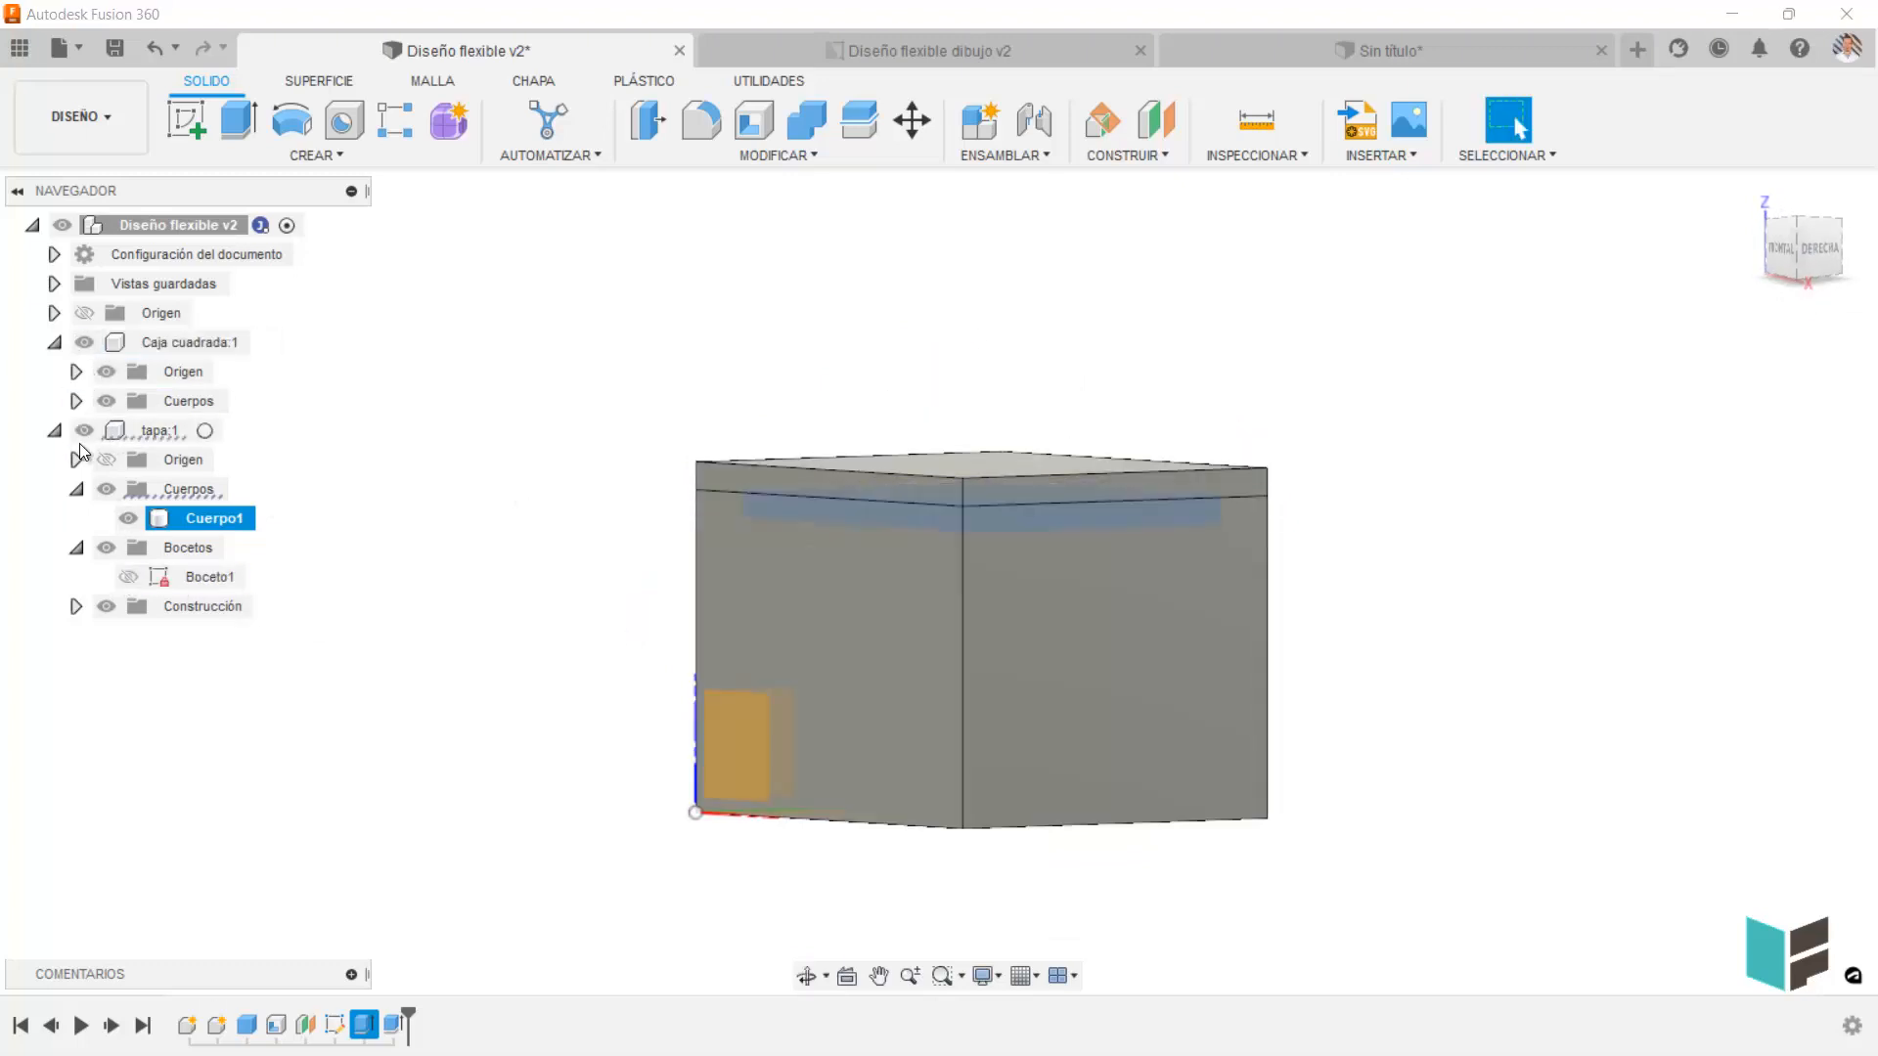
{"action": "middle_click_drag", "start_coordinate": [750, 368], "coordinate": [657, 446], "text": "shift"}
{"action": "scroll", "coordinate": [657, 446], "scroll_direction": "down", "scroll_amount": 2}
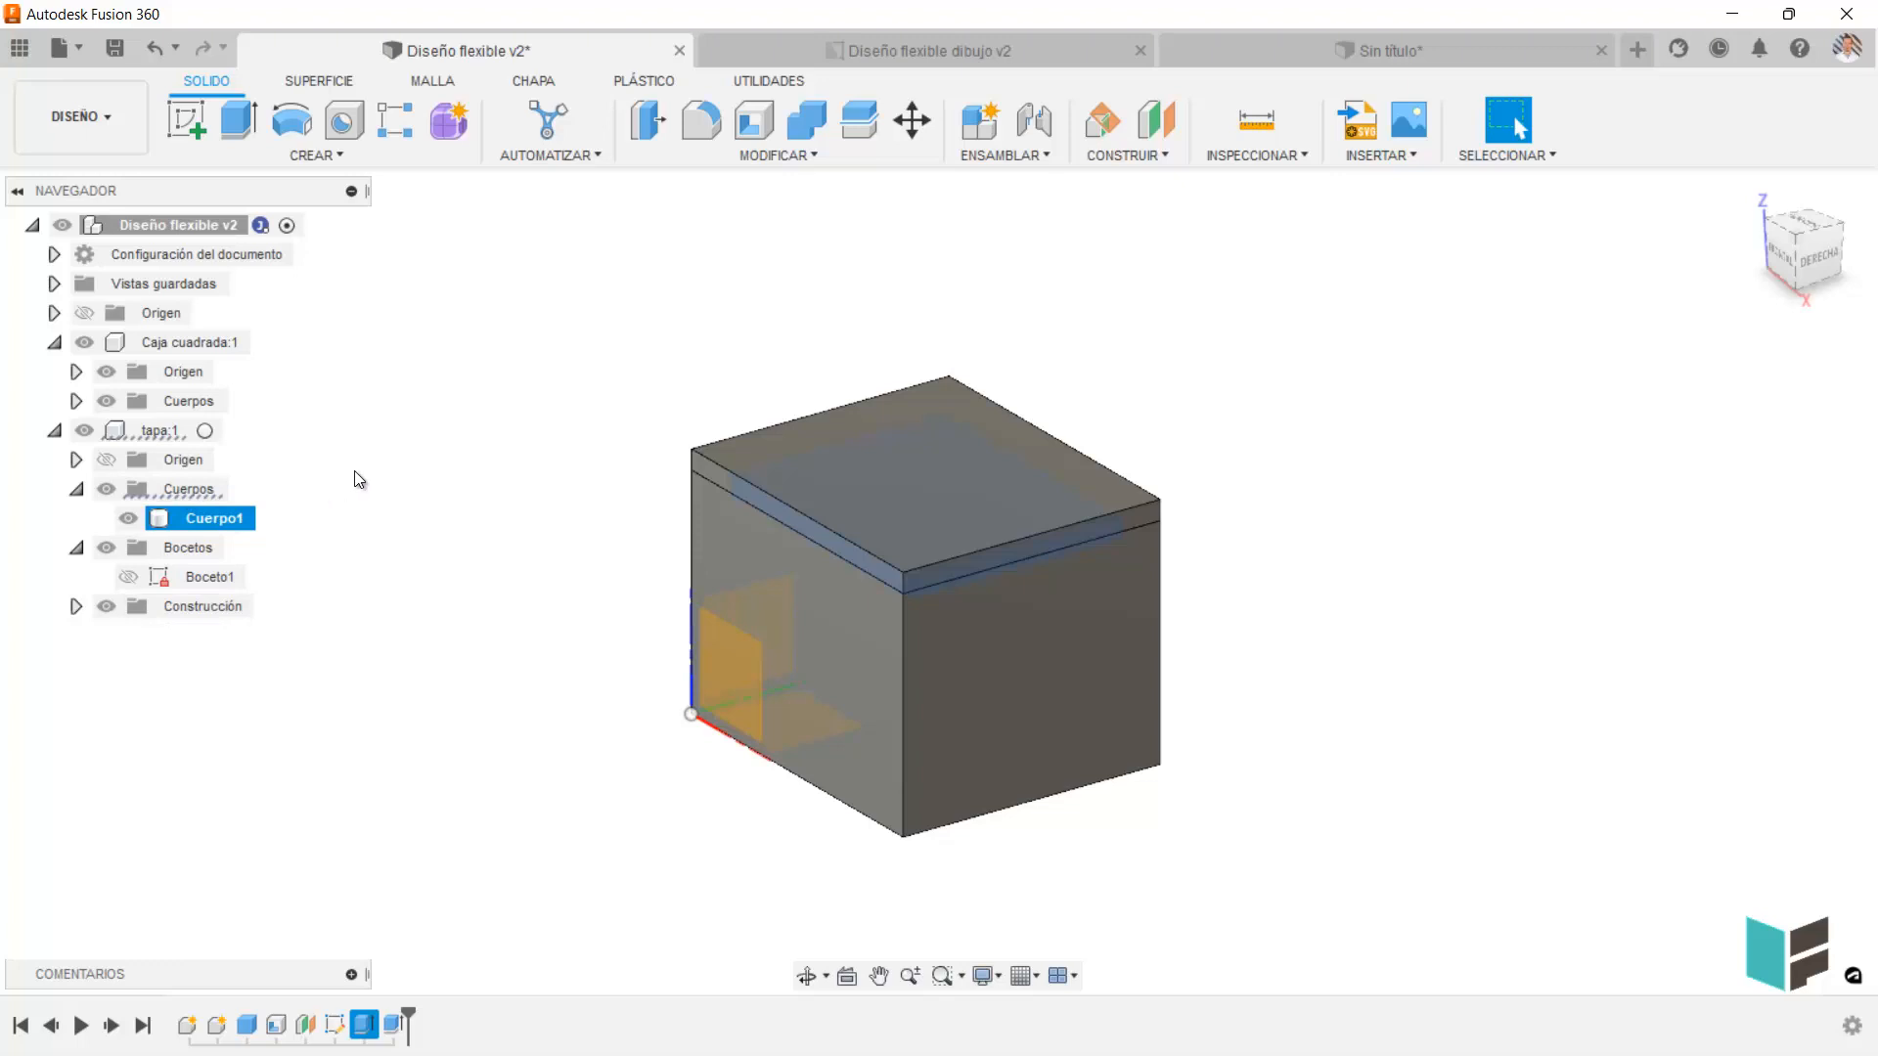
{"action": "left_click", "coordinate": [588, 349]}
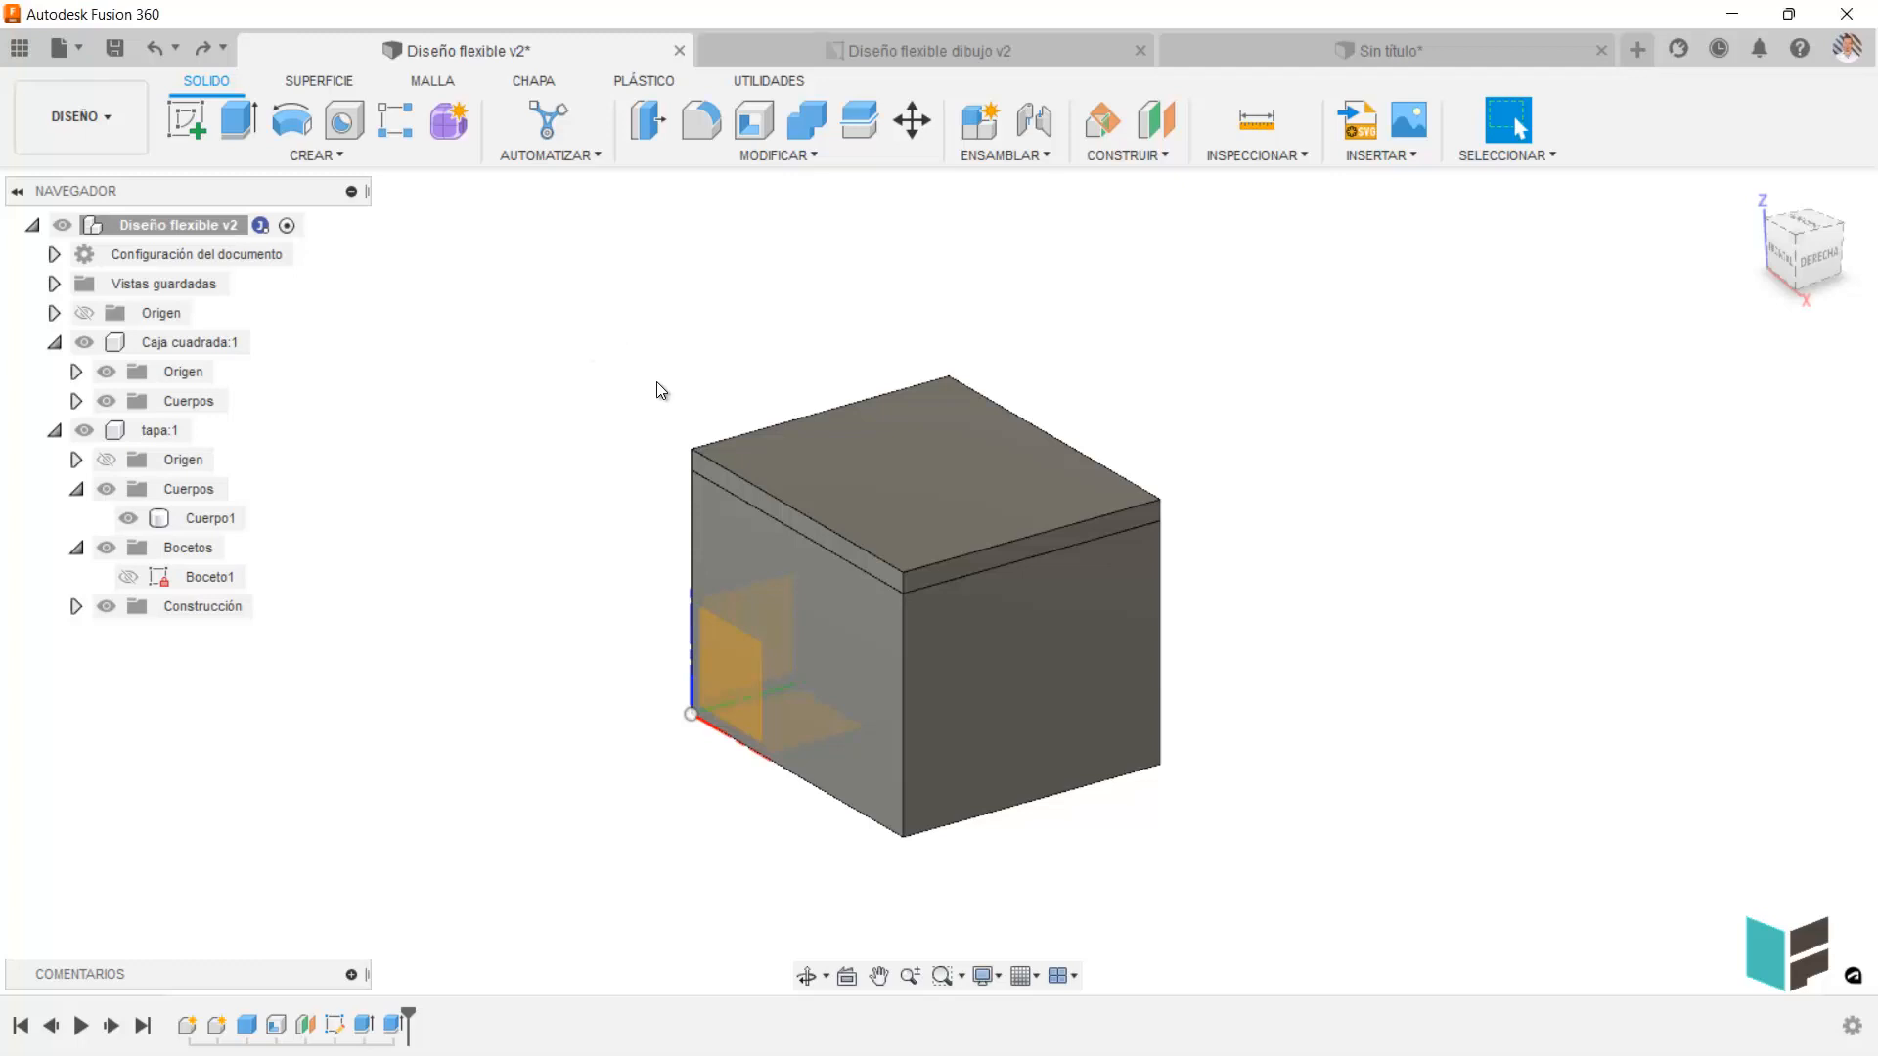
{"action": "left_click", "coordinate": [899, 502]}
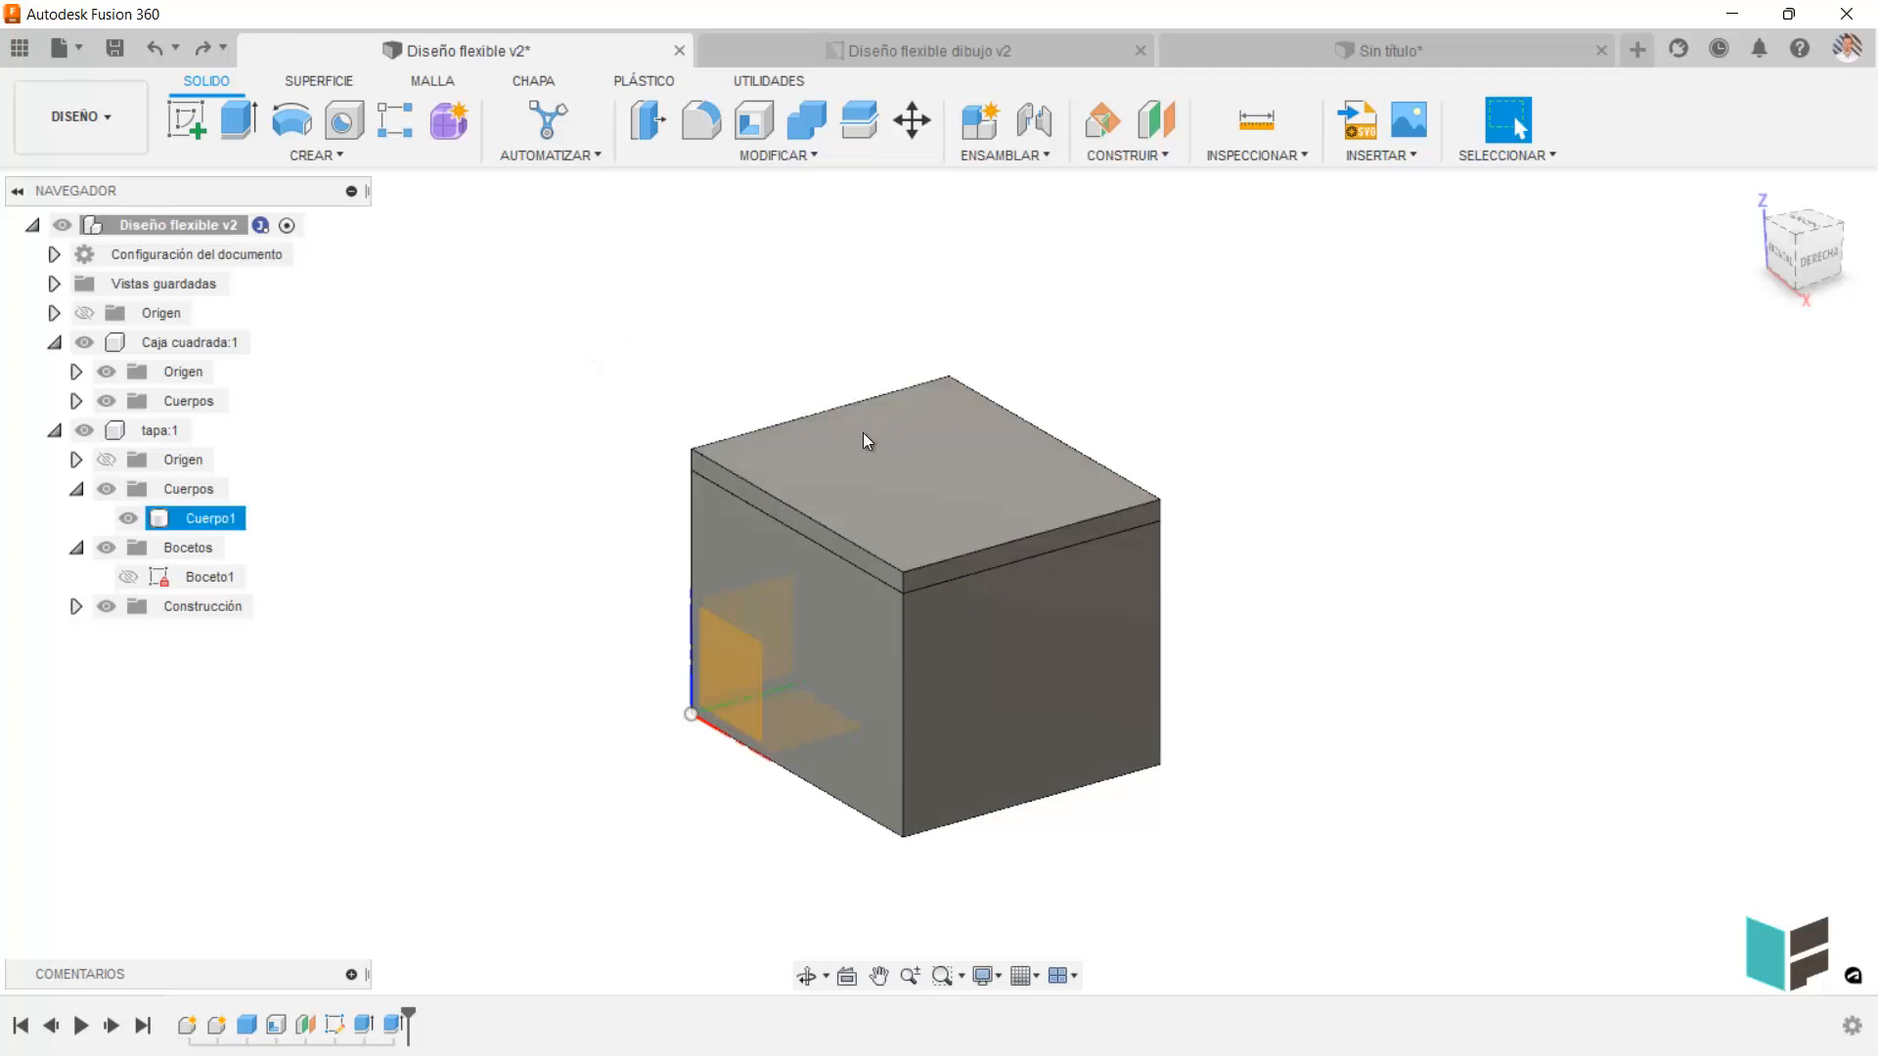
{"action": "left_click", "coordinate": [853, 370]}
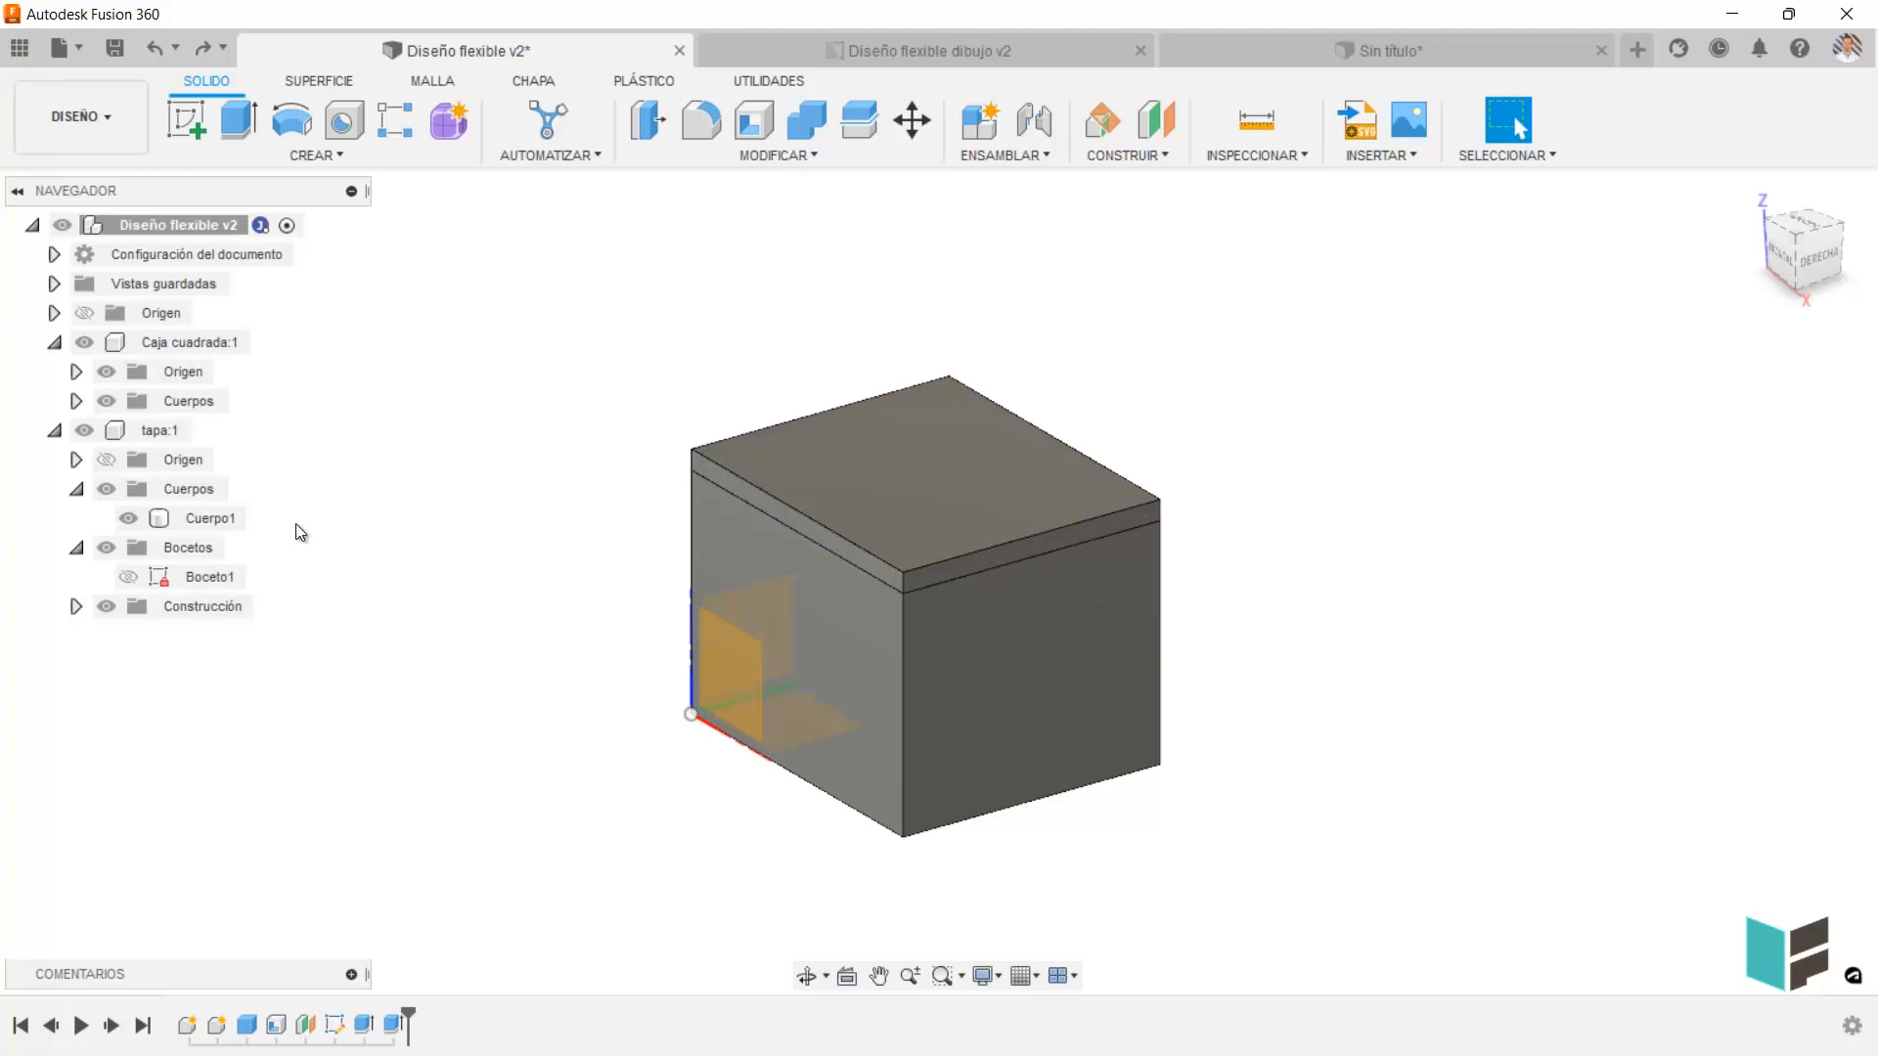
{"action": "left_click", "coordinate": [812, 494]}
{"action": "middle_click_drag", "start_coordinate": [812, 495], "coordinate": [830, 555]}
{"action": "key", "text": "Escape"}
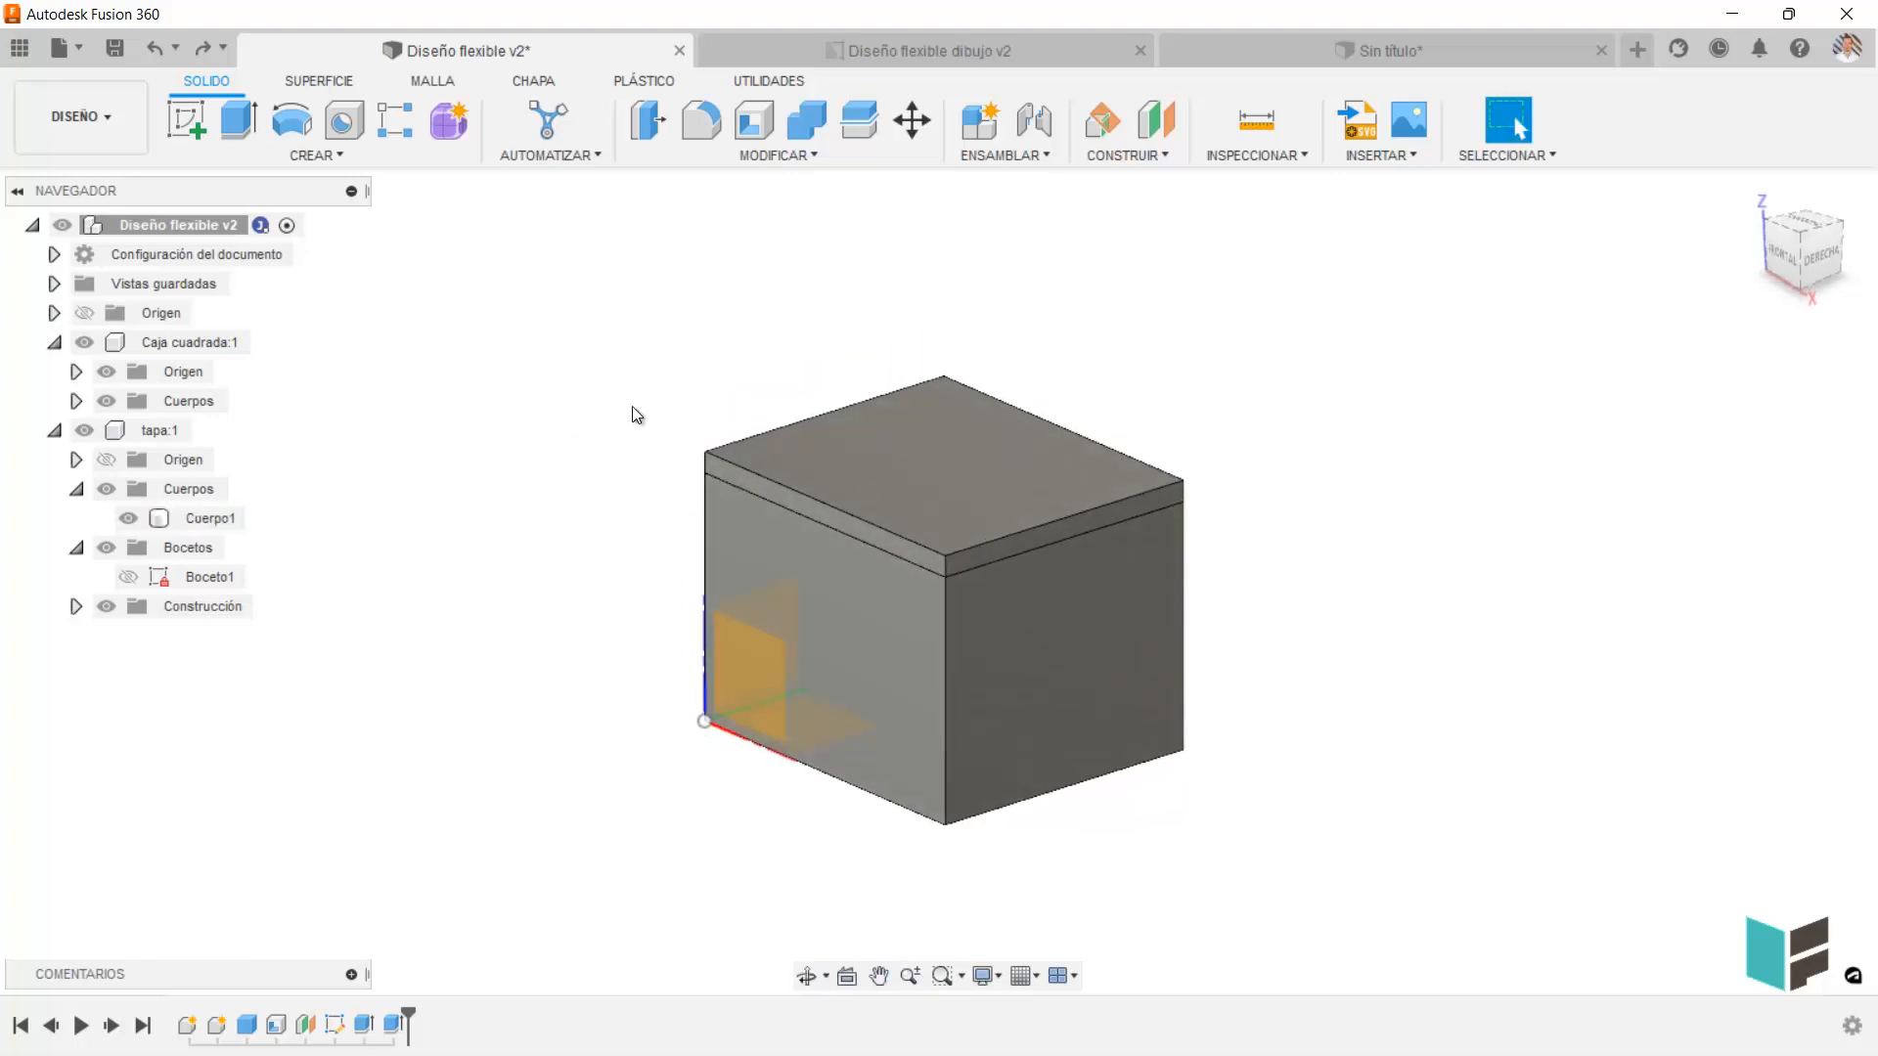
Create a section analysis from the box's front face at a Y distance of about -30.4 mm.
{"action": "left_click", "coordinate": [1261, 156]}
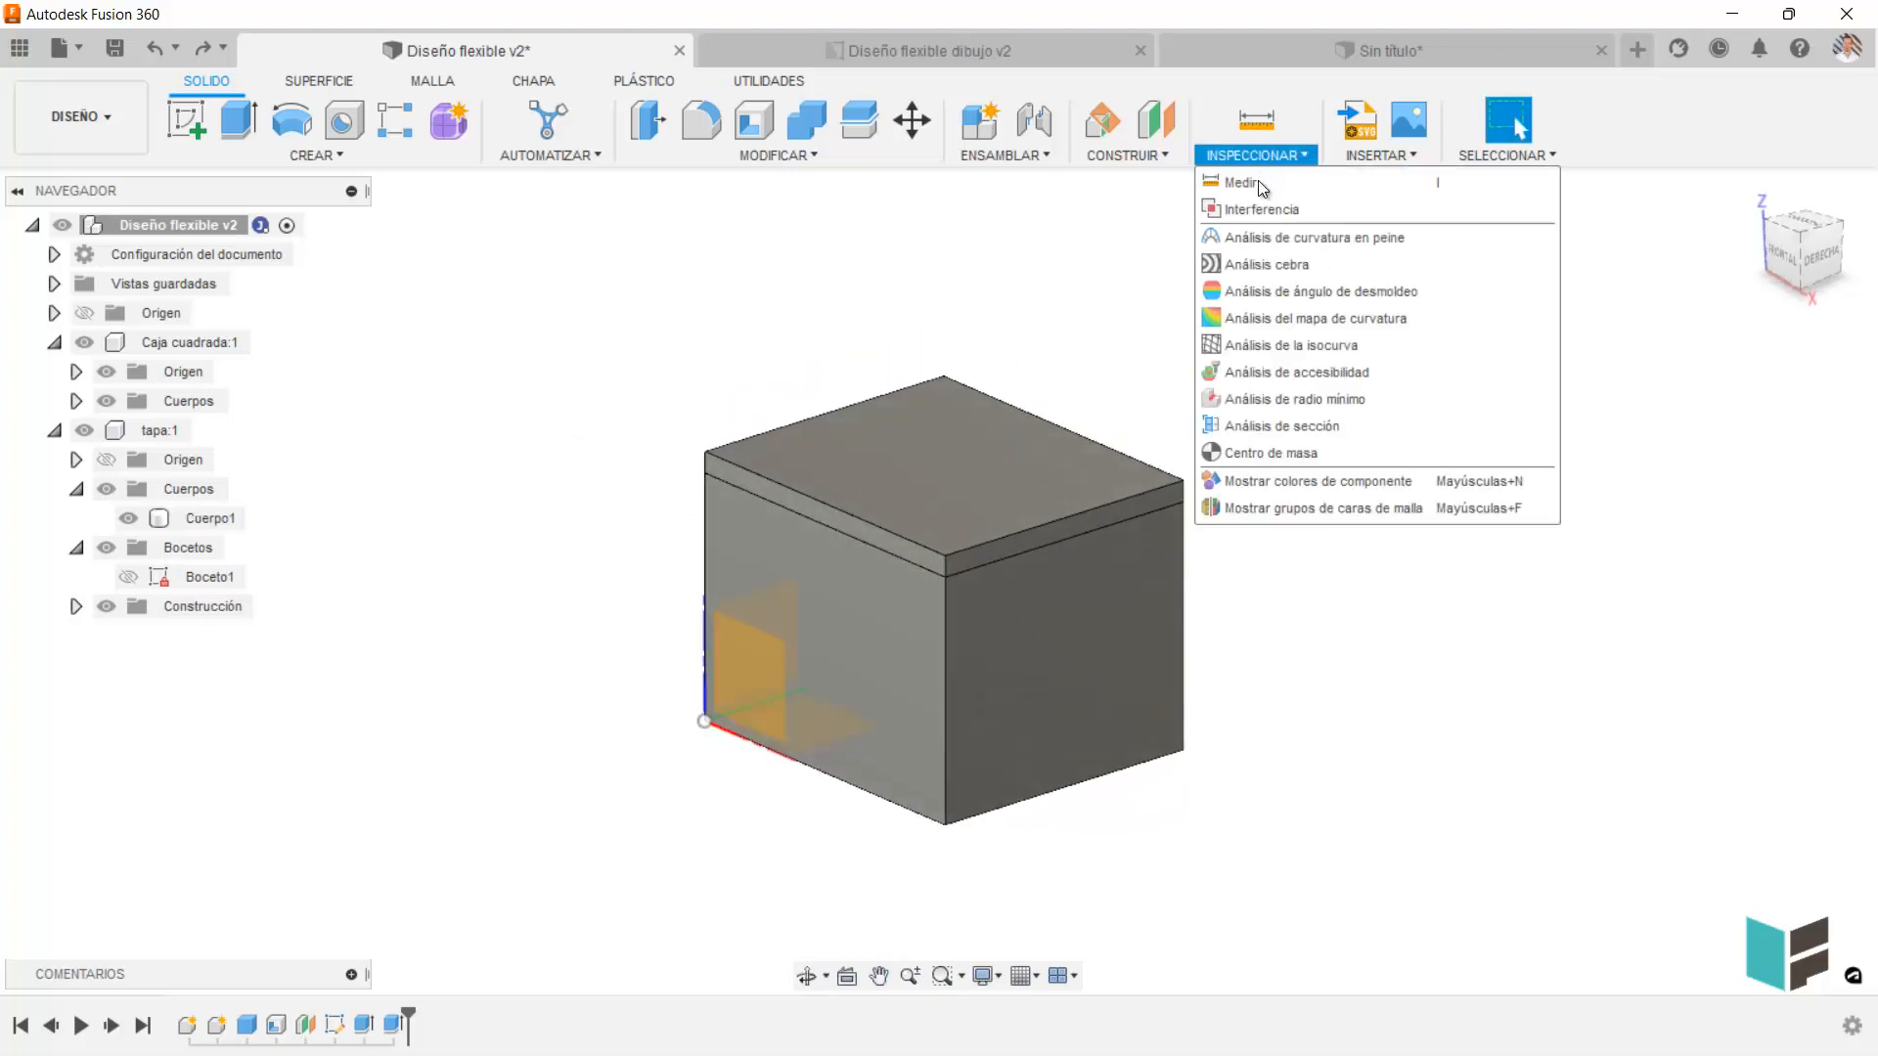
{"action": "left_click", "coordinate": [1283, 426]}
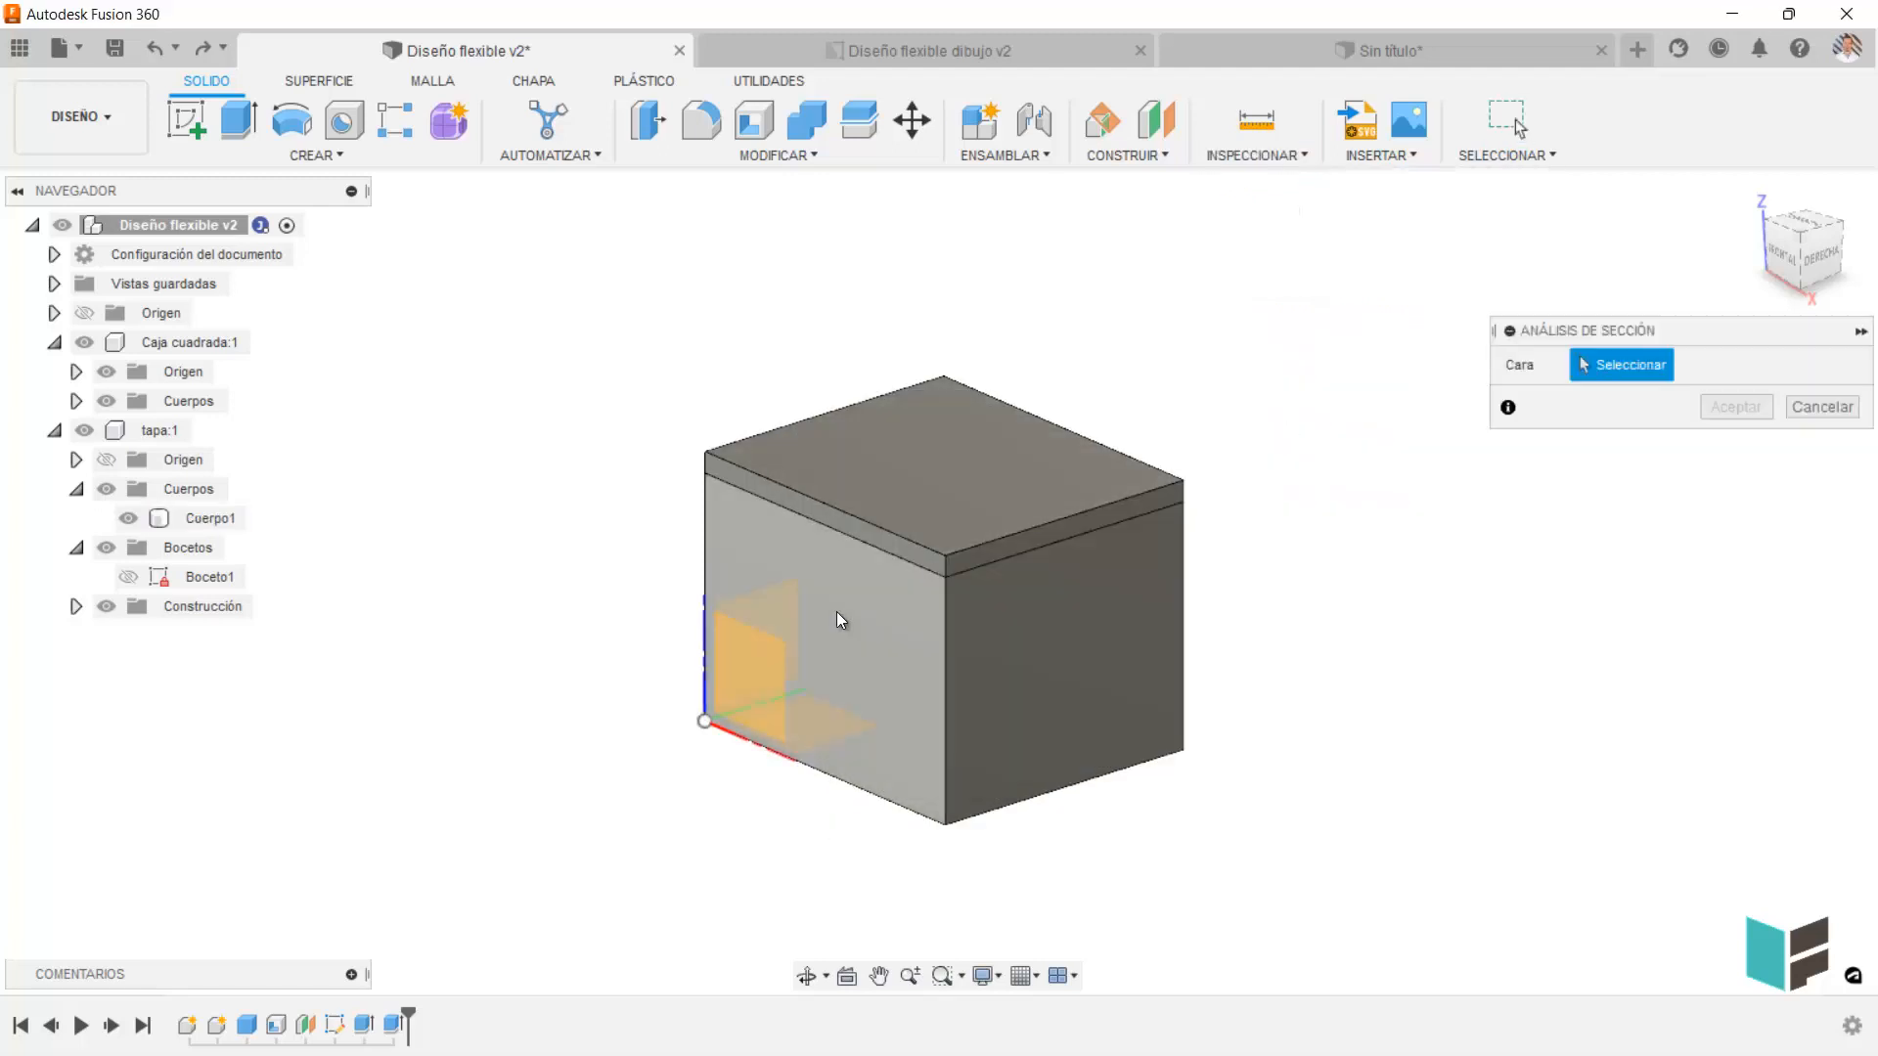
{"action": "left_click", "coordinate": [836, 612]}
{"action": "left_click_drag", "start_coordinate": [785, 627], "coordinate": [886, 597]}
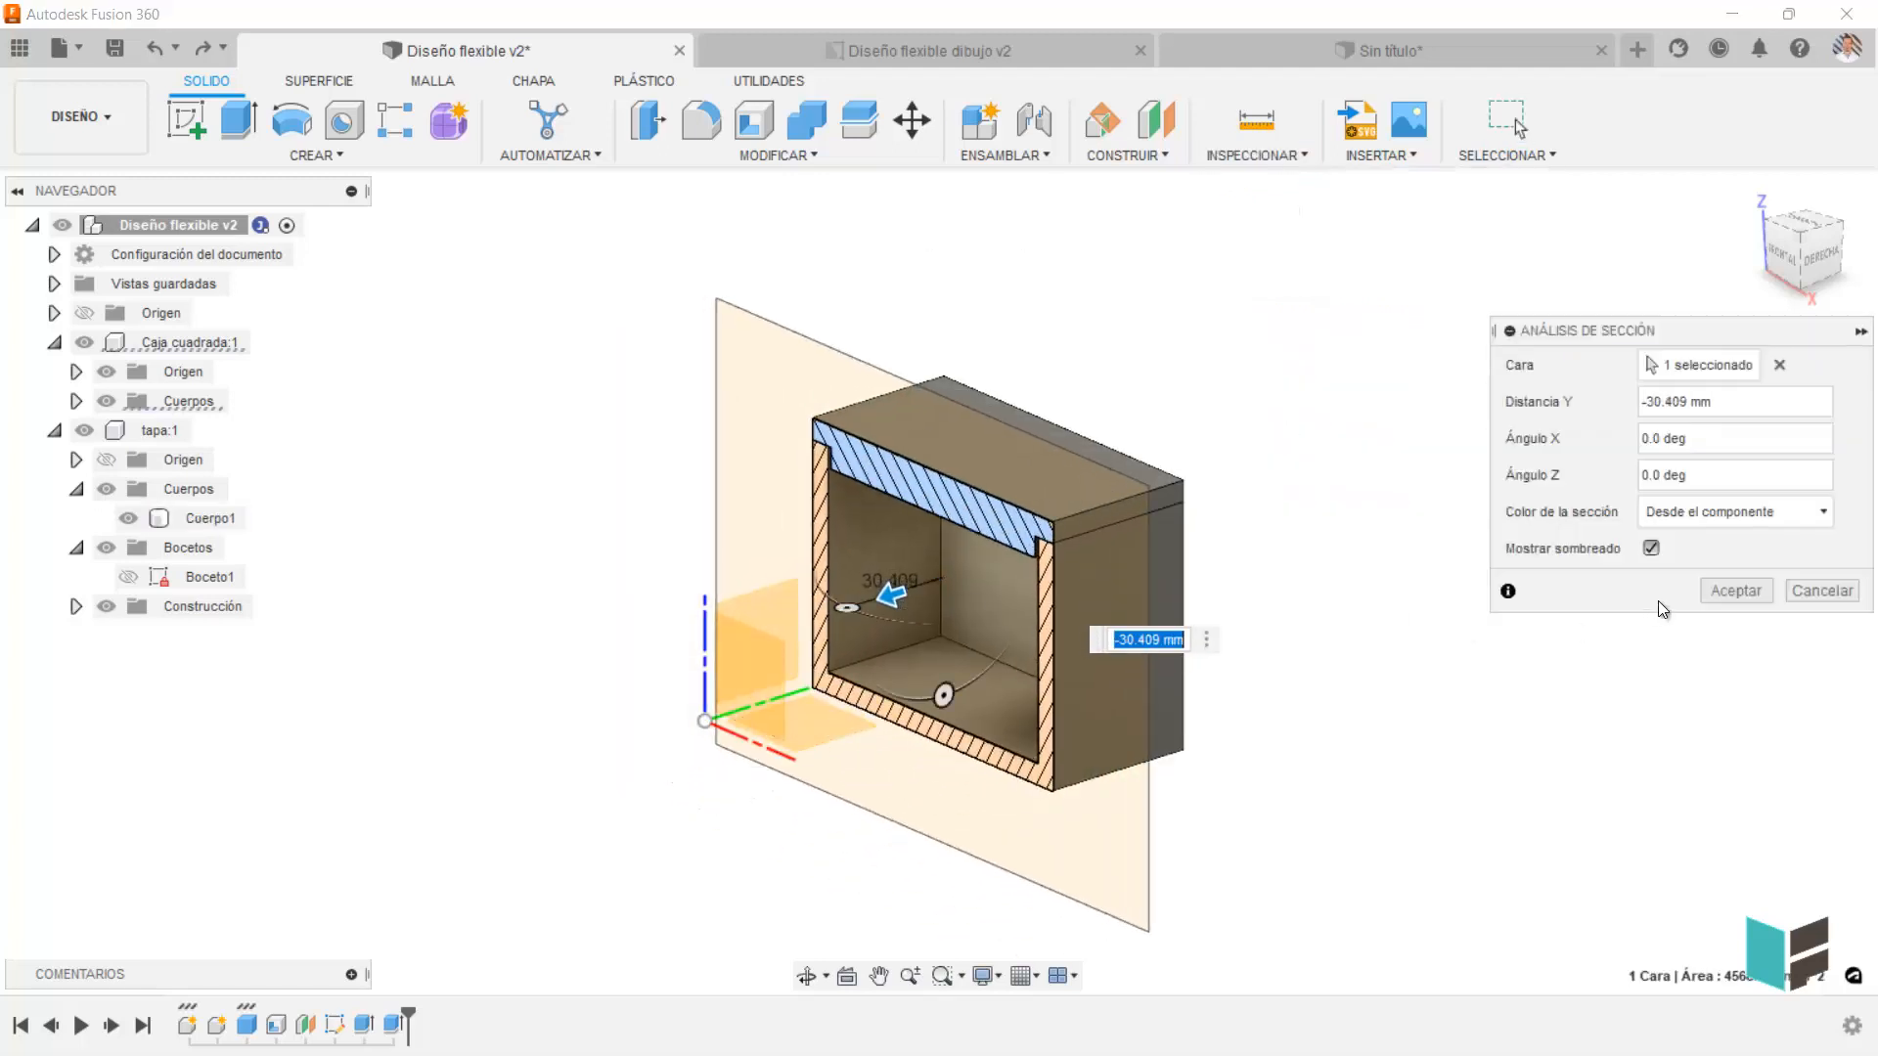
{"action": "left_click", "coordinate": [1733, 591]}
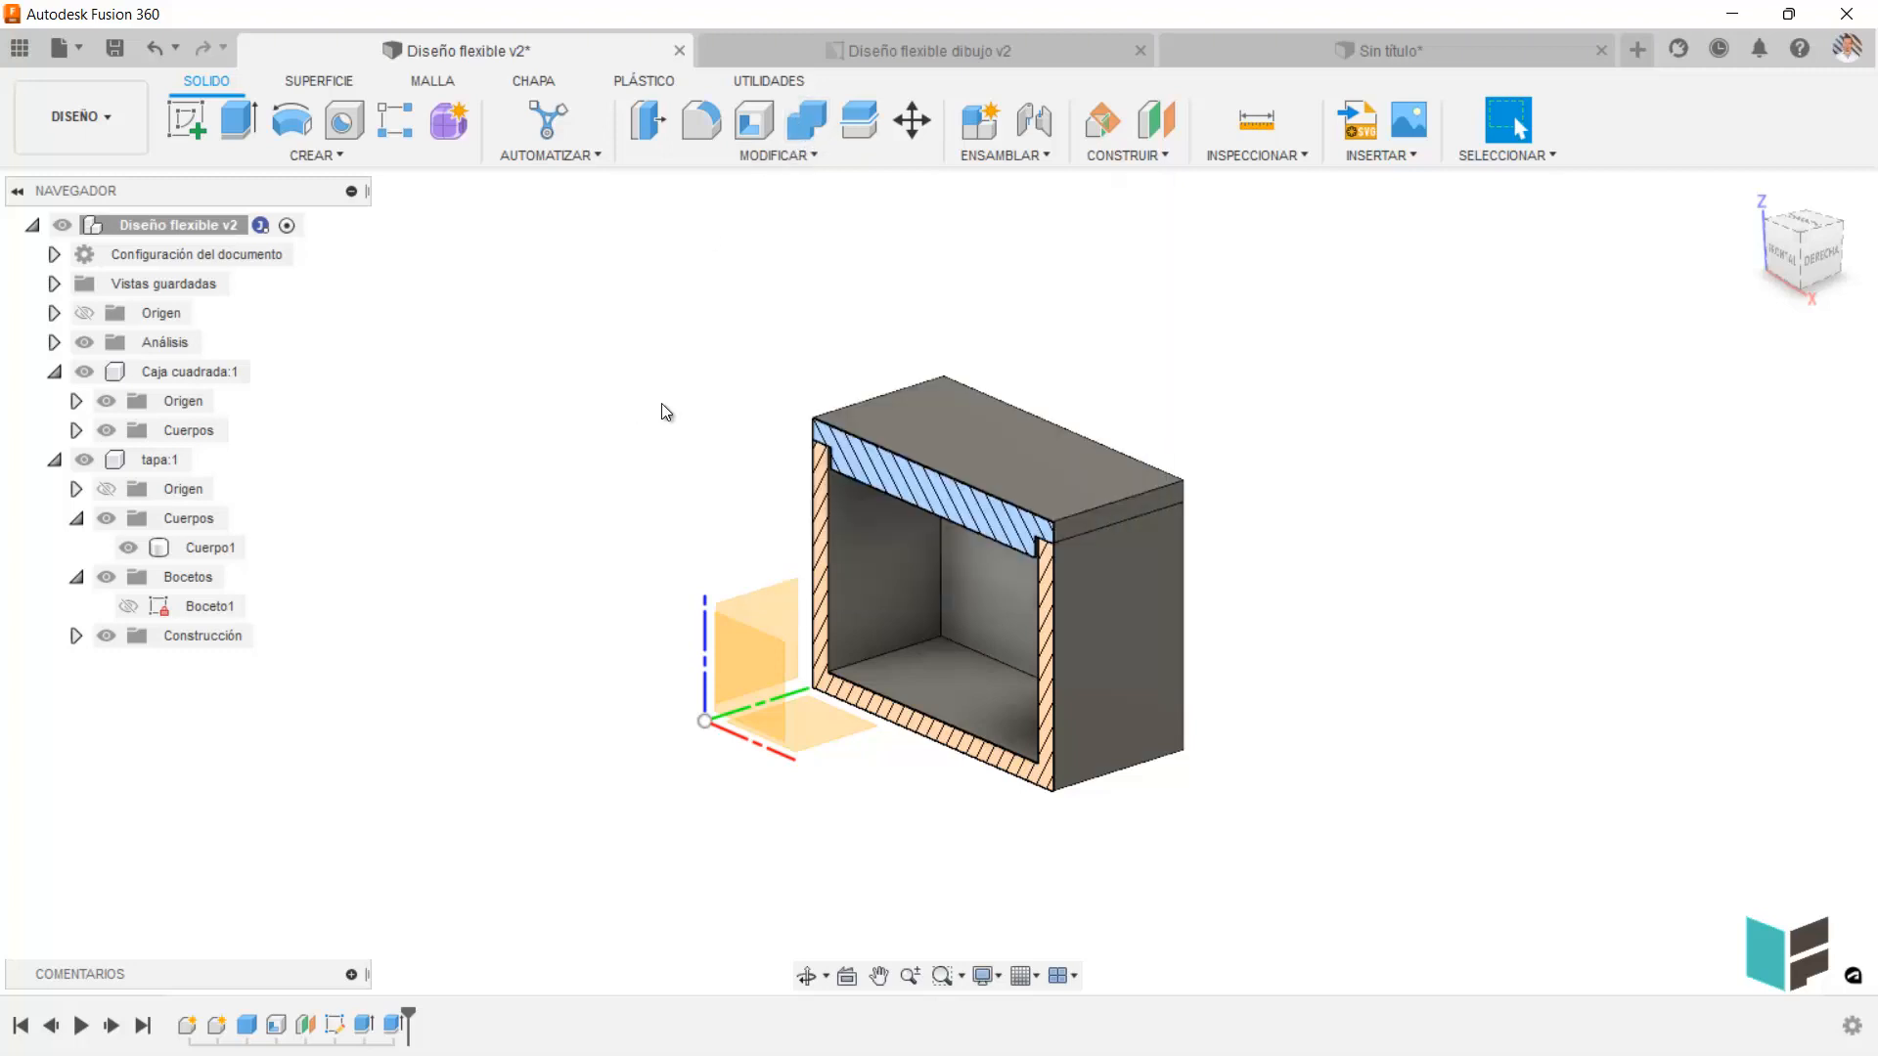
Create a component from the body Cuerpo1 of the tapa component.
{"action": "left_click", "coordinate": [224, 550]}
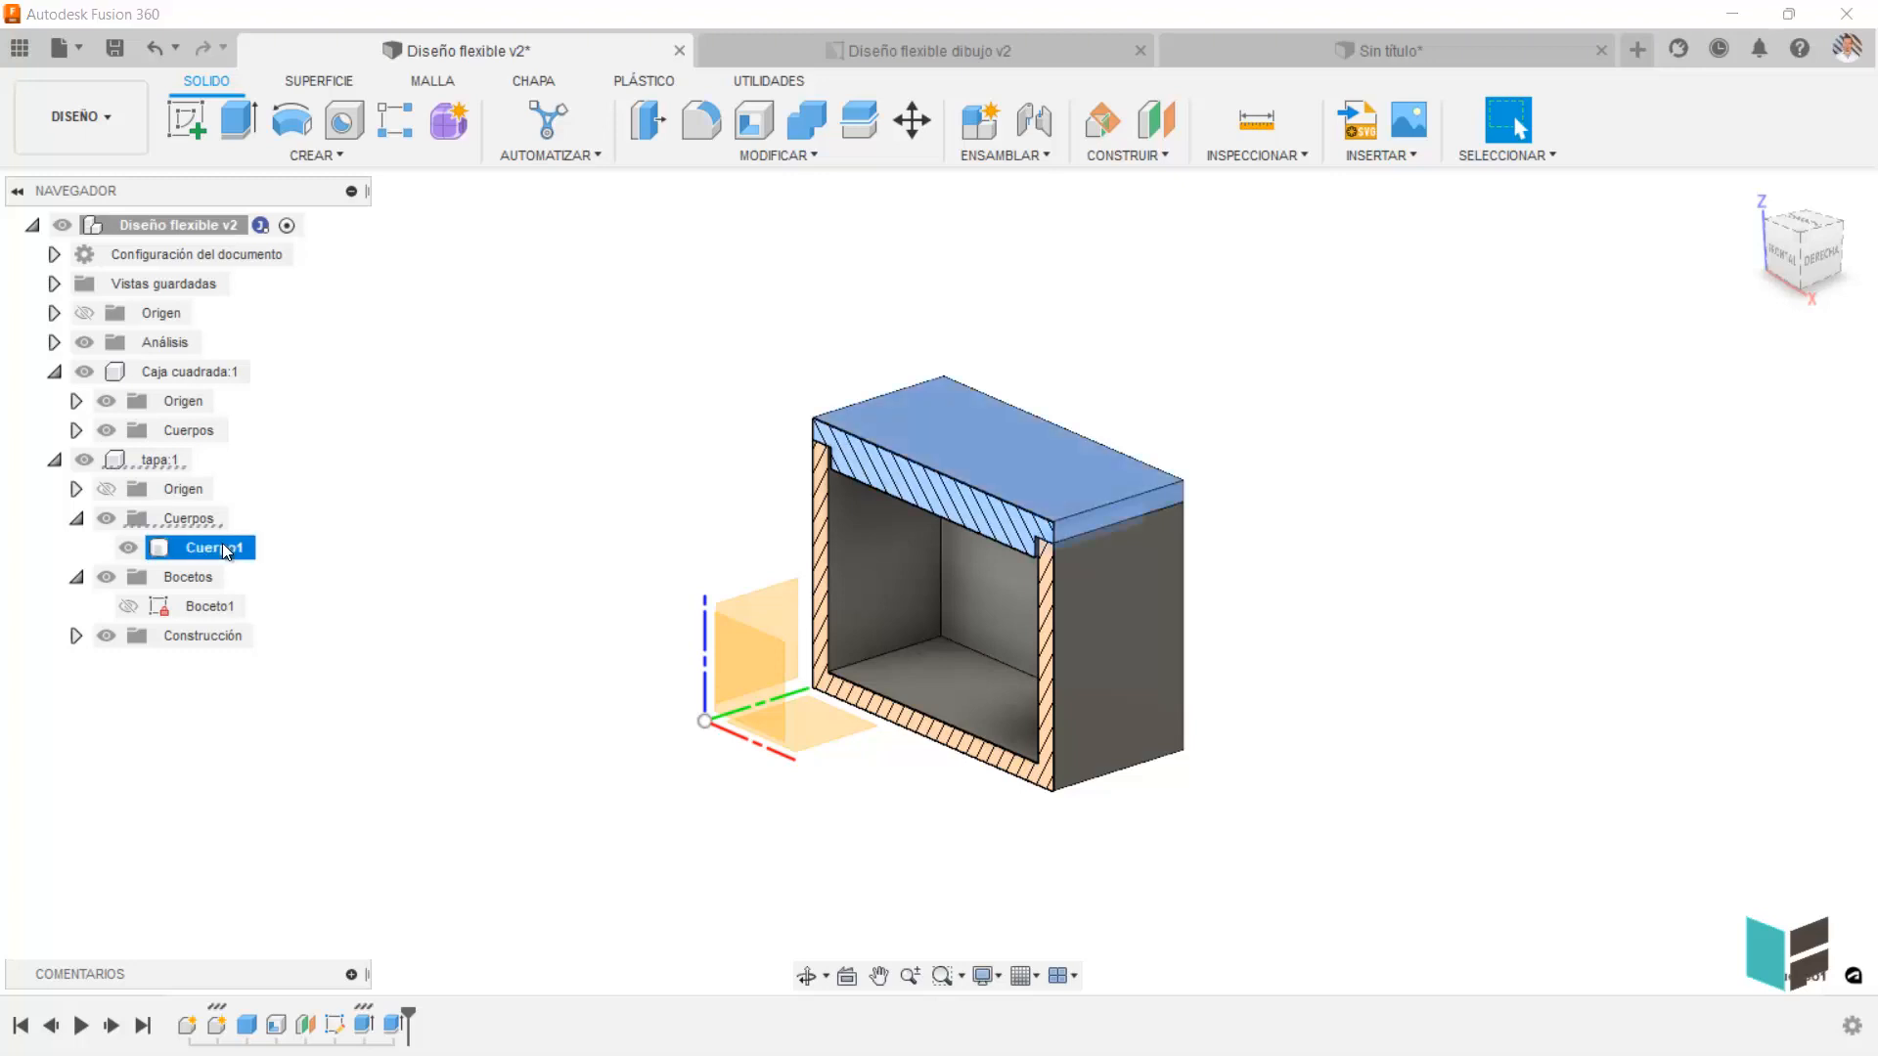
{"action": "right_click", "coordinate": [224, 550]}
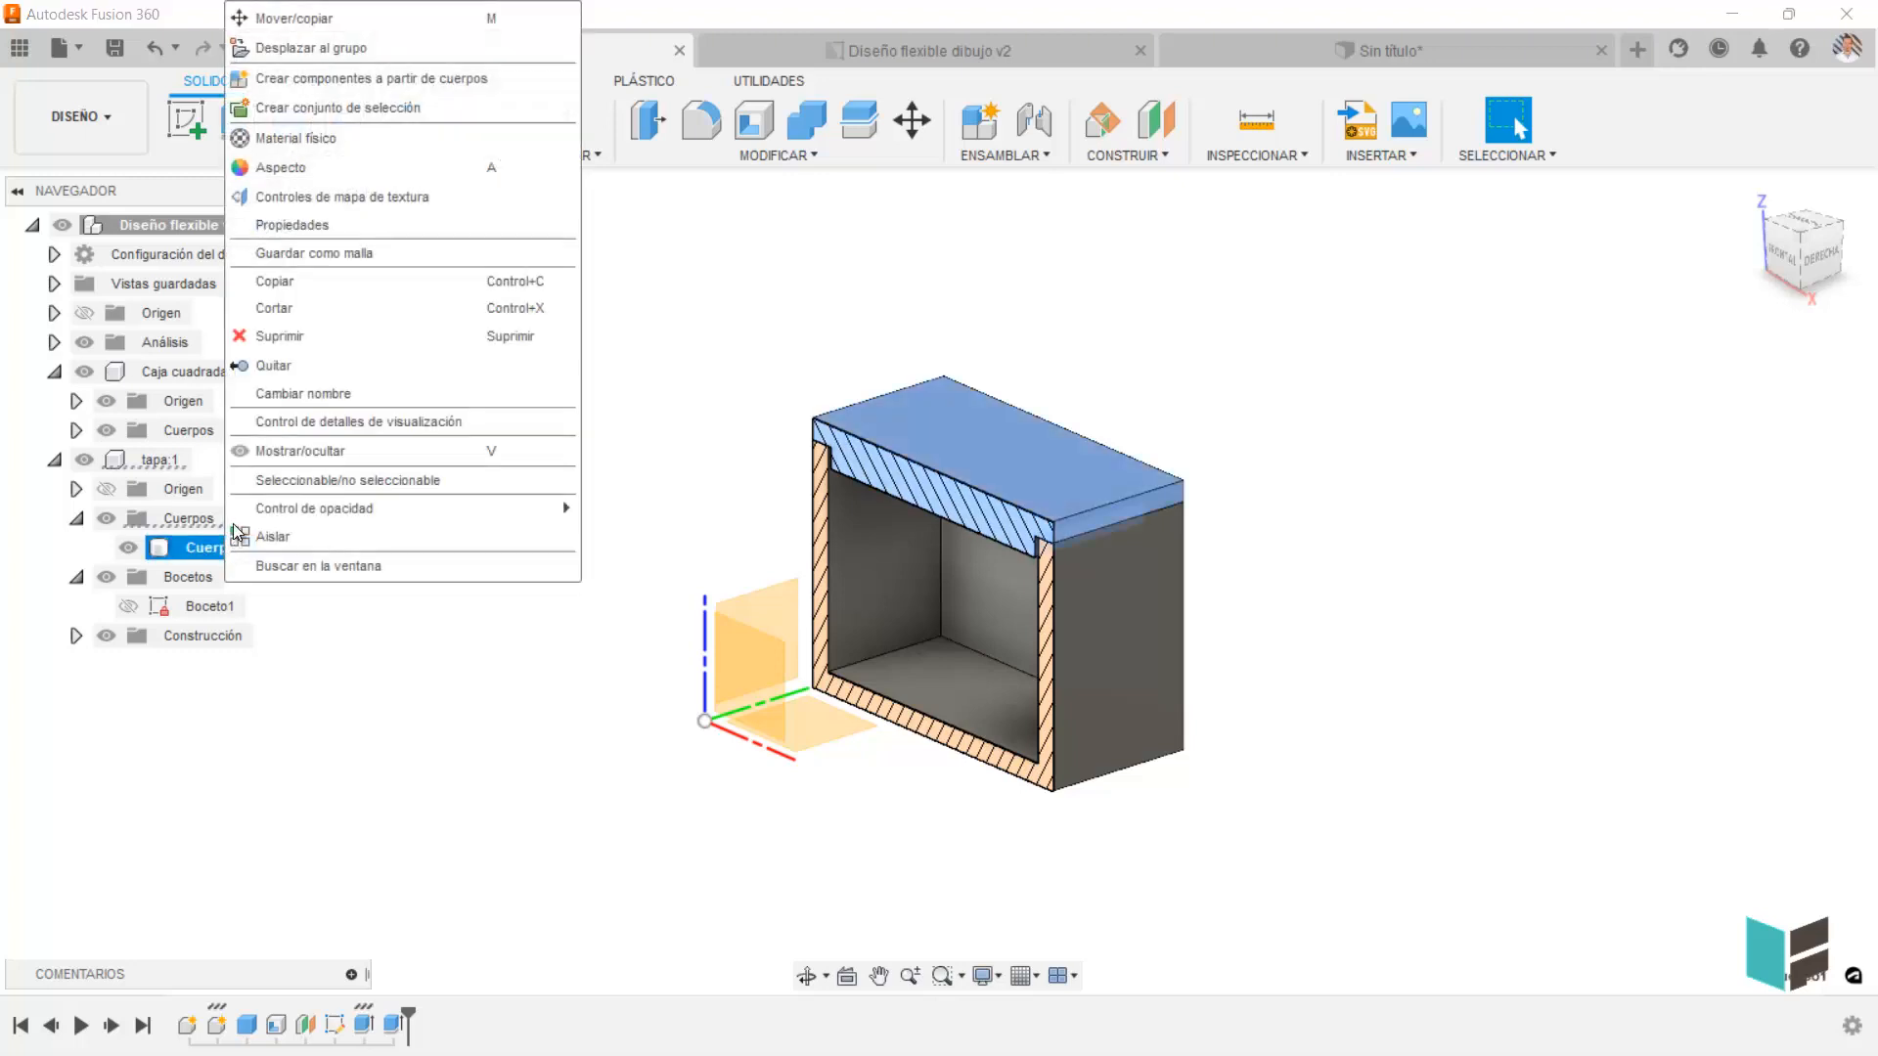
{"action": "left_click", "coordinate": [332, 83]}
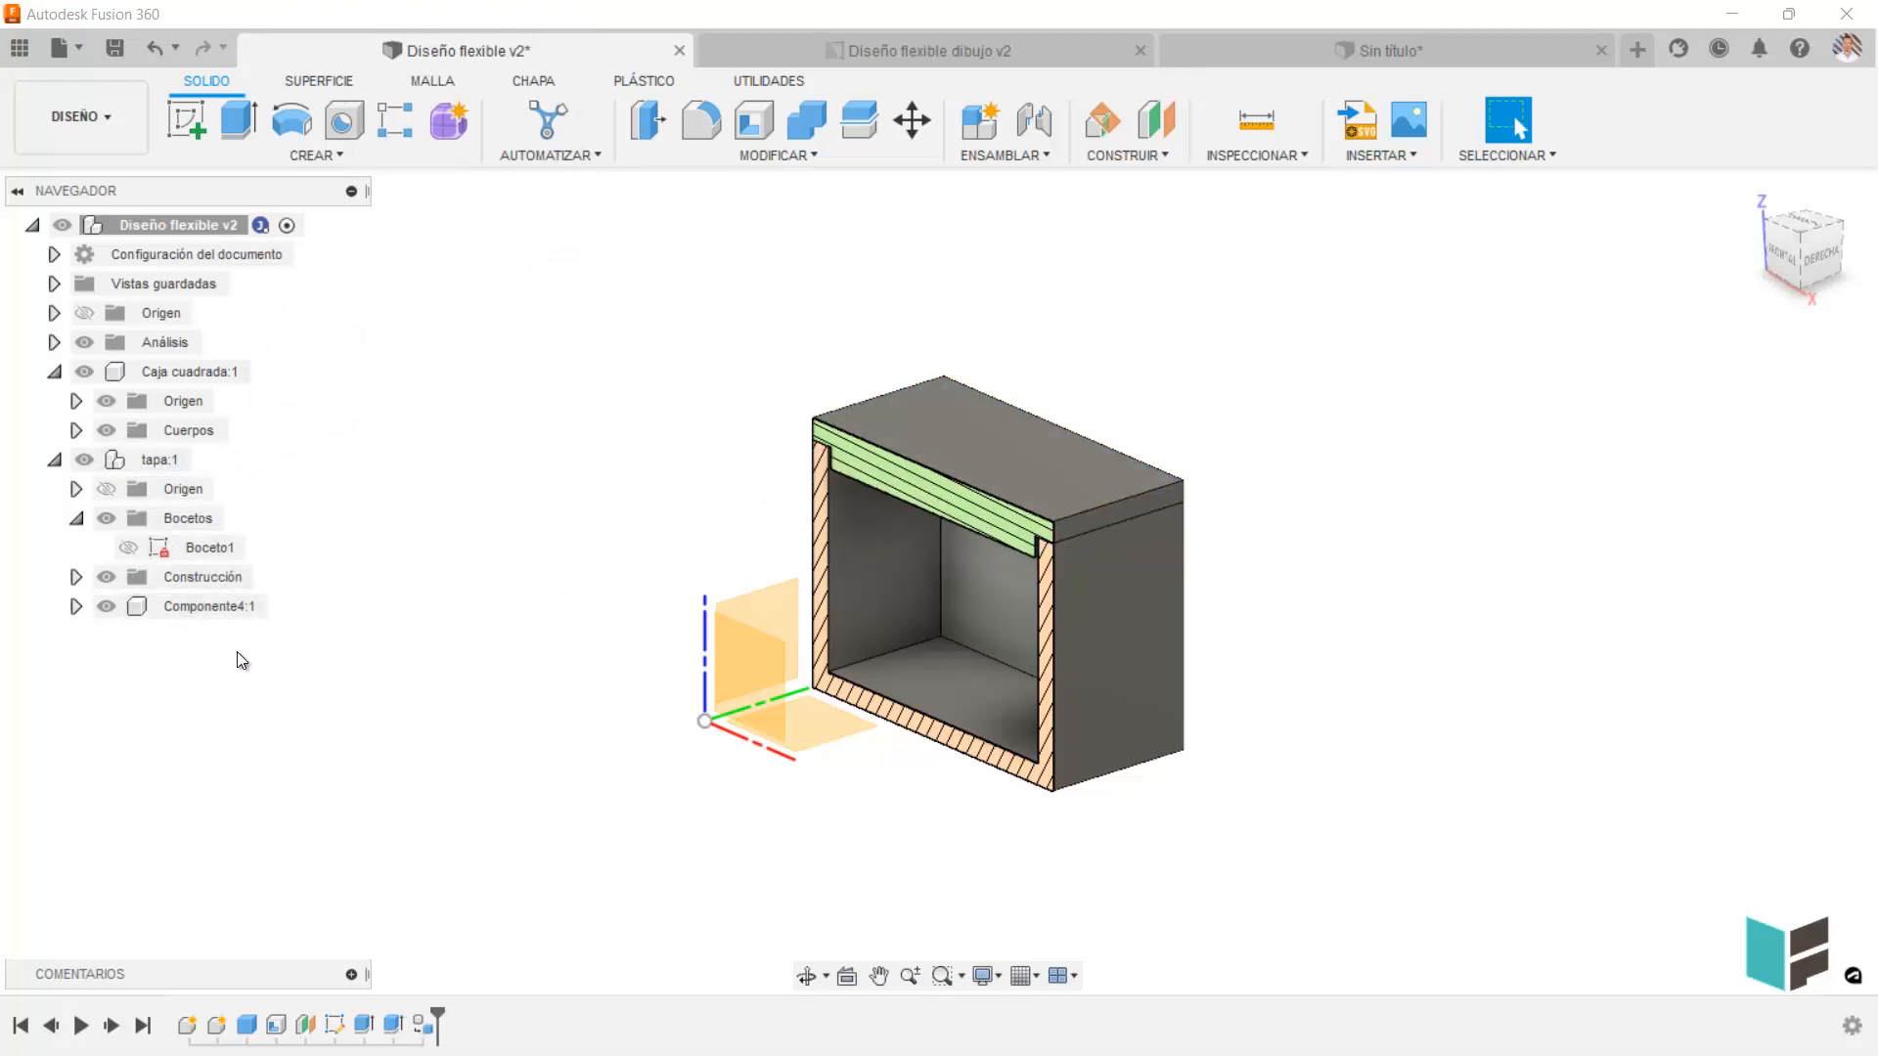
Undo the creation of a component from the tapa component's body Cuerpo1.
{"action": "key", "text": "ctrl+z"}
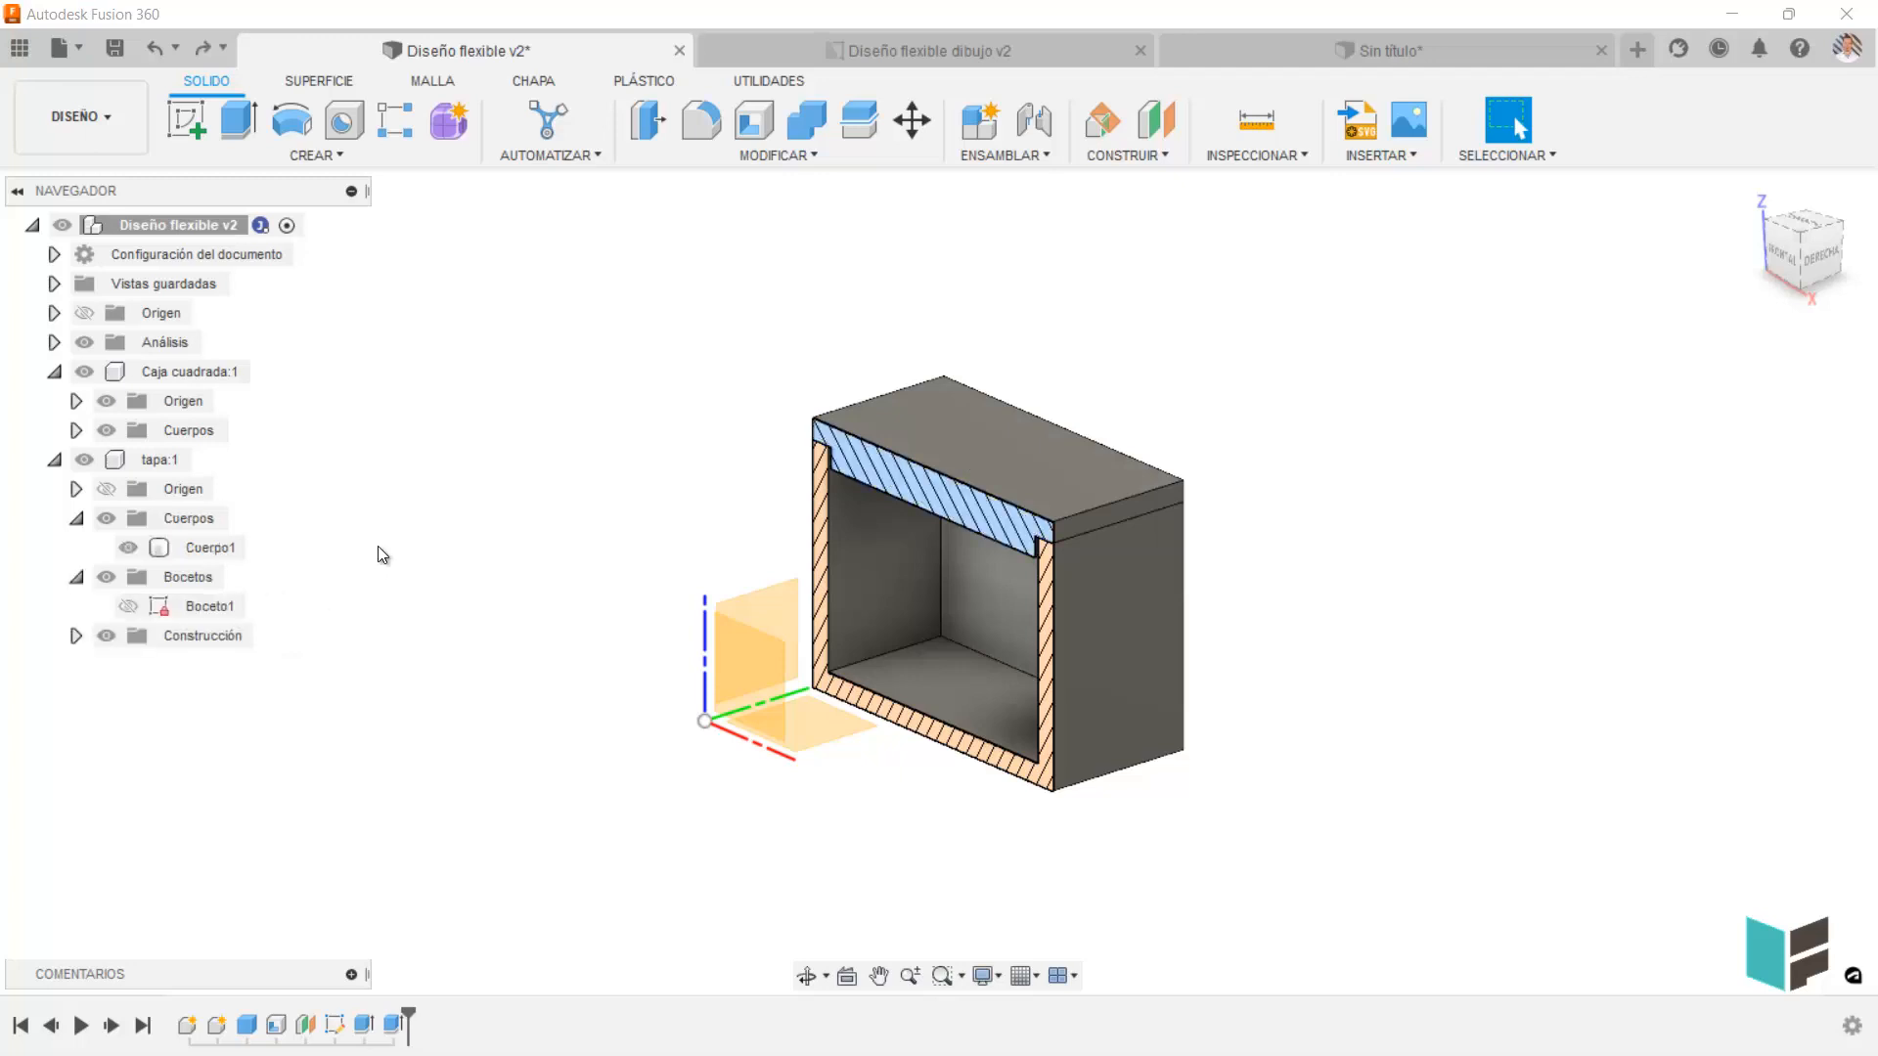
{"action": "left_click", "coordinate": [155, 457]}
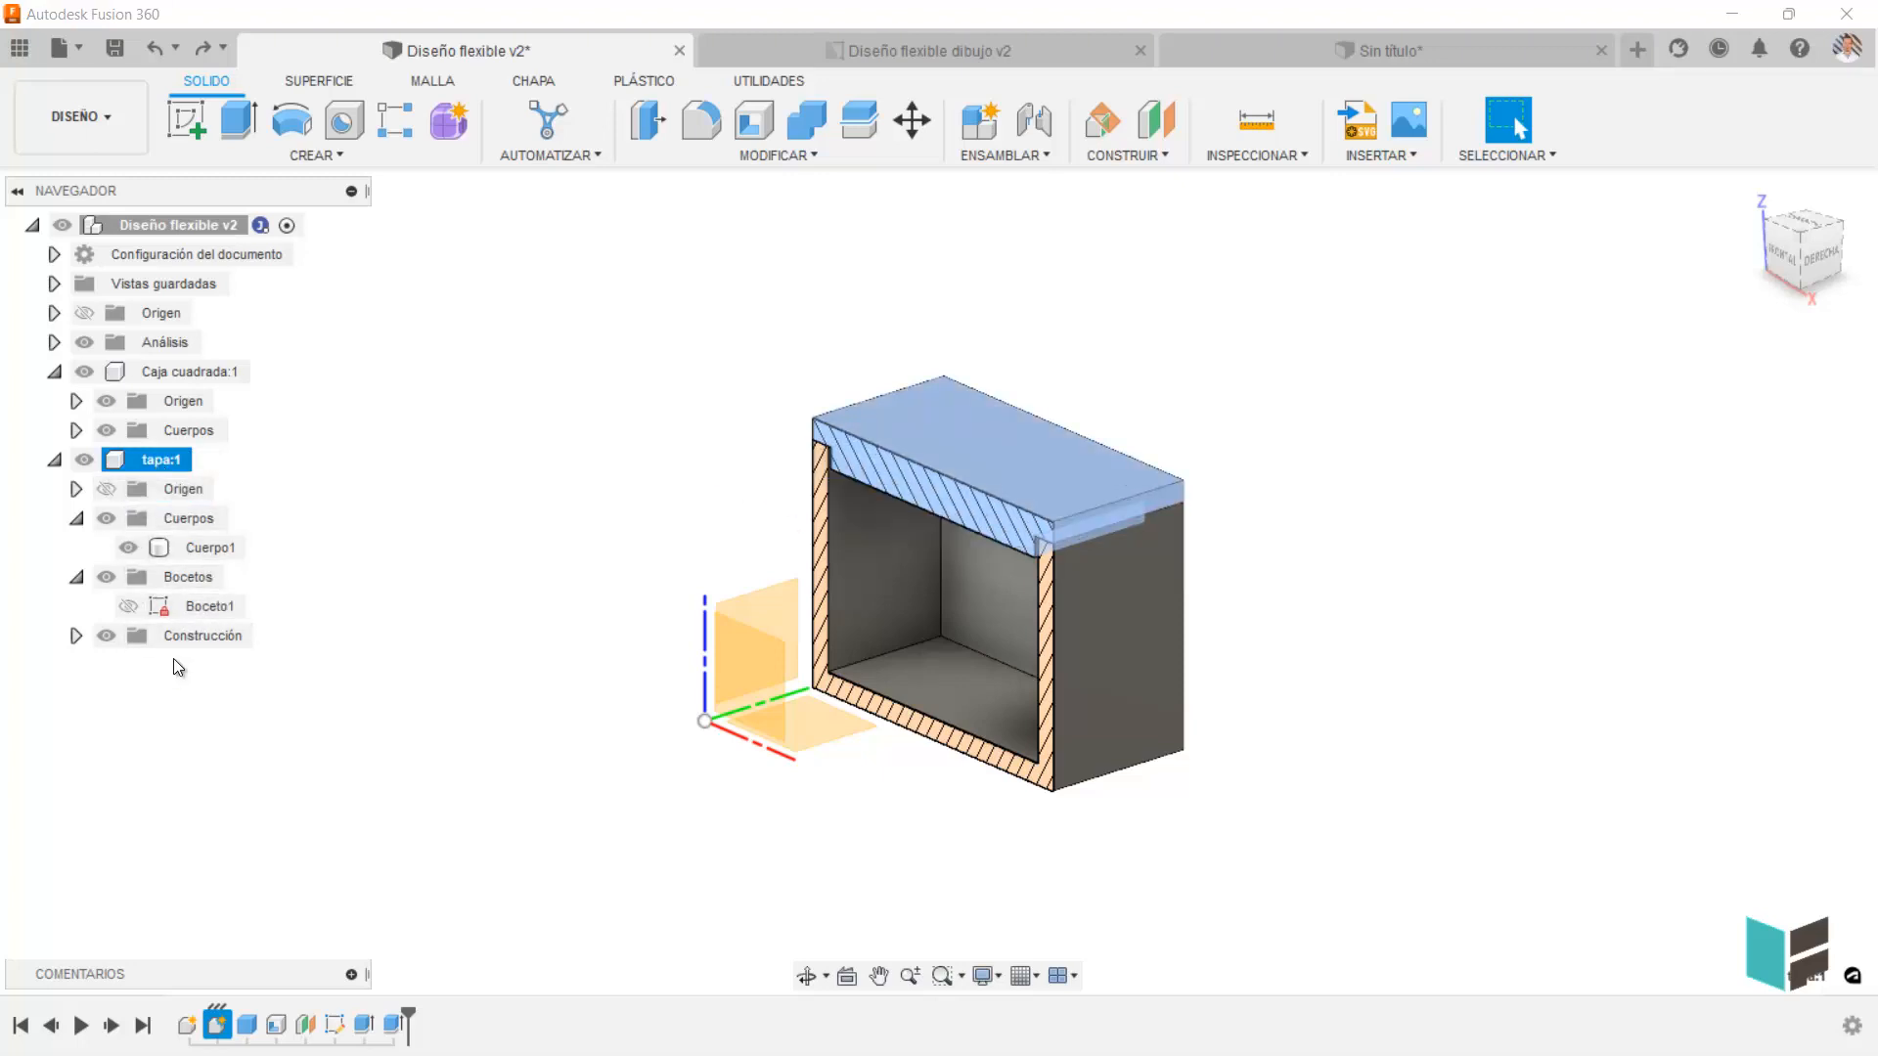
{"action": "left_click", "coordinate": [359, 476]}
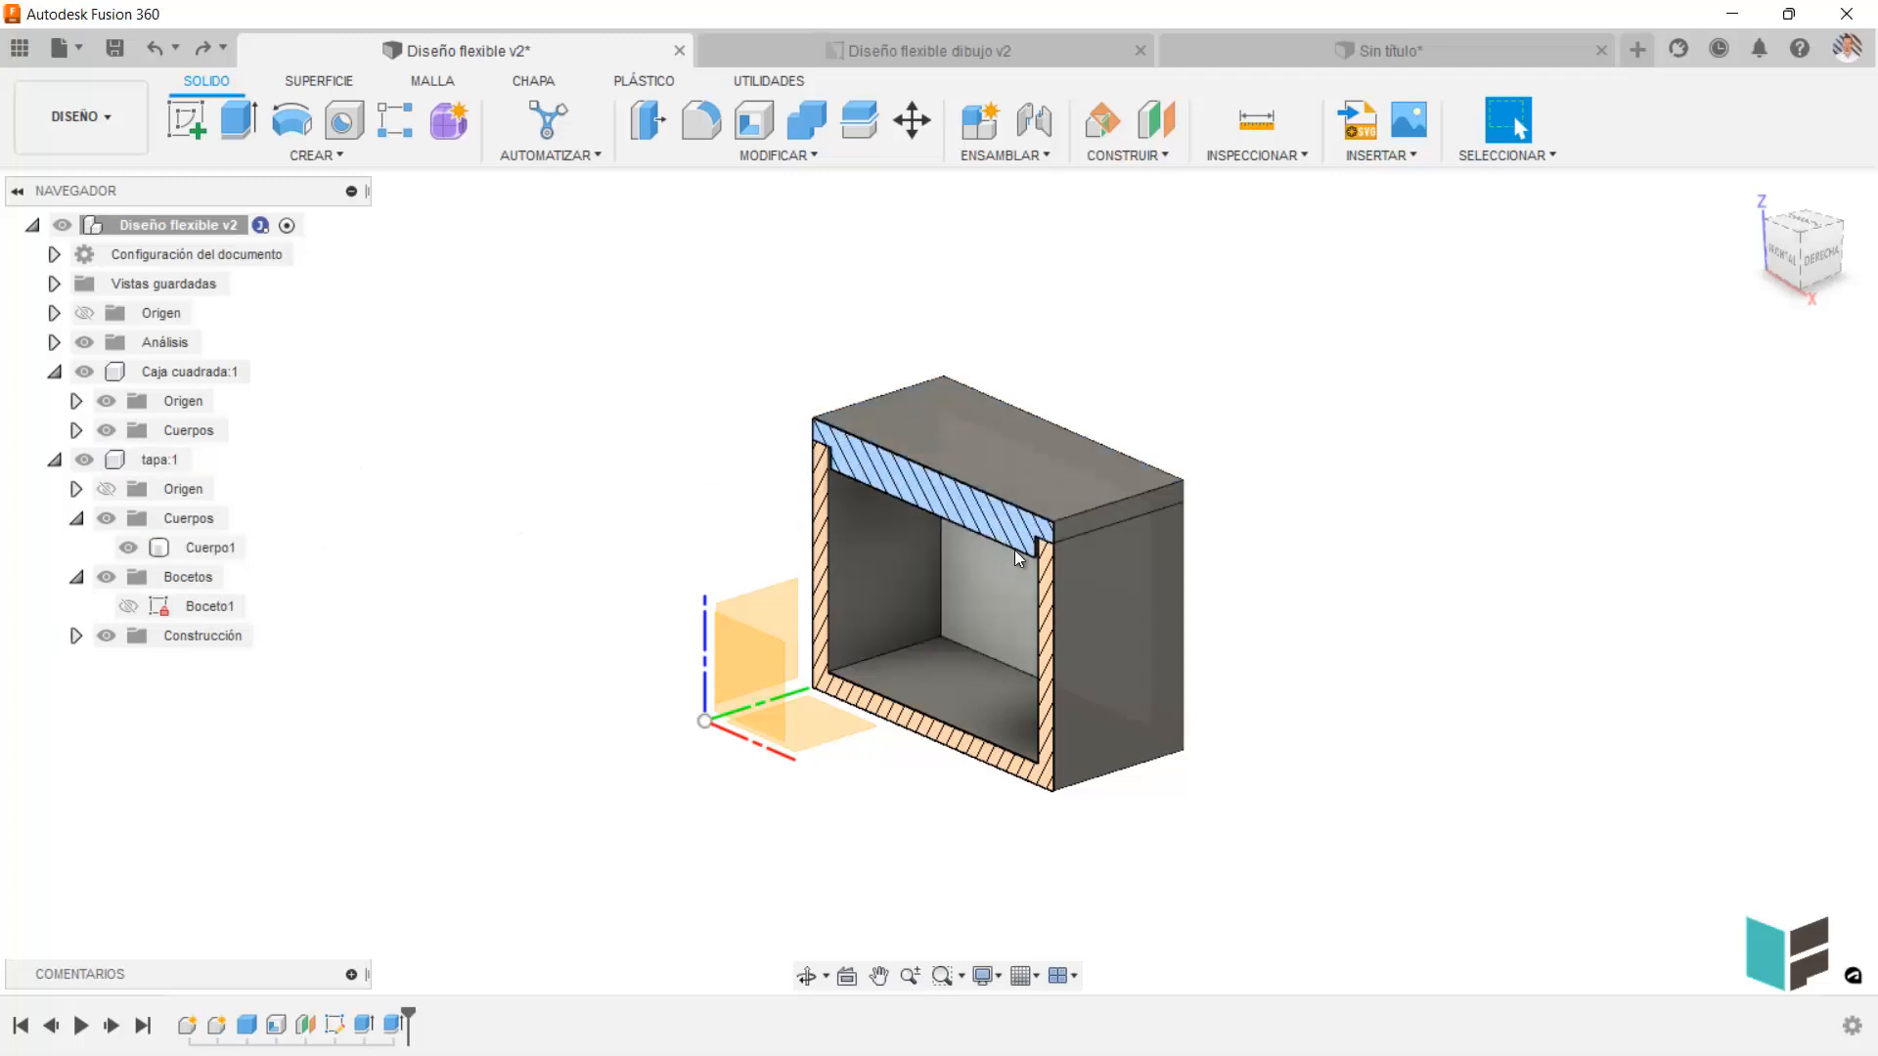
Lift the tapa lid freely off the box and undo the displacement.
{"action": "scroll", "coordinate": [936, 517], "scroll_direction": "up", "scroll_amount": 4}
{"action": "middle_click_drag", "start_coordinate": [917, 505], "coordinate": [1032, 505], "text": "shift"}
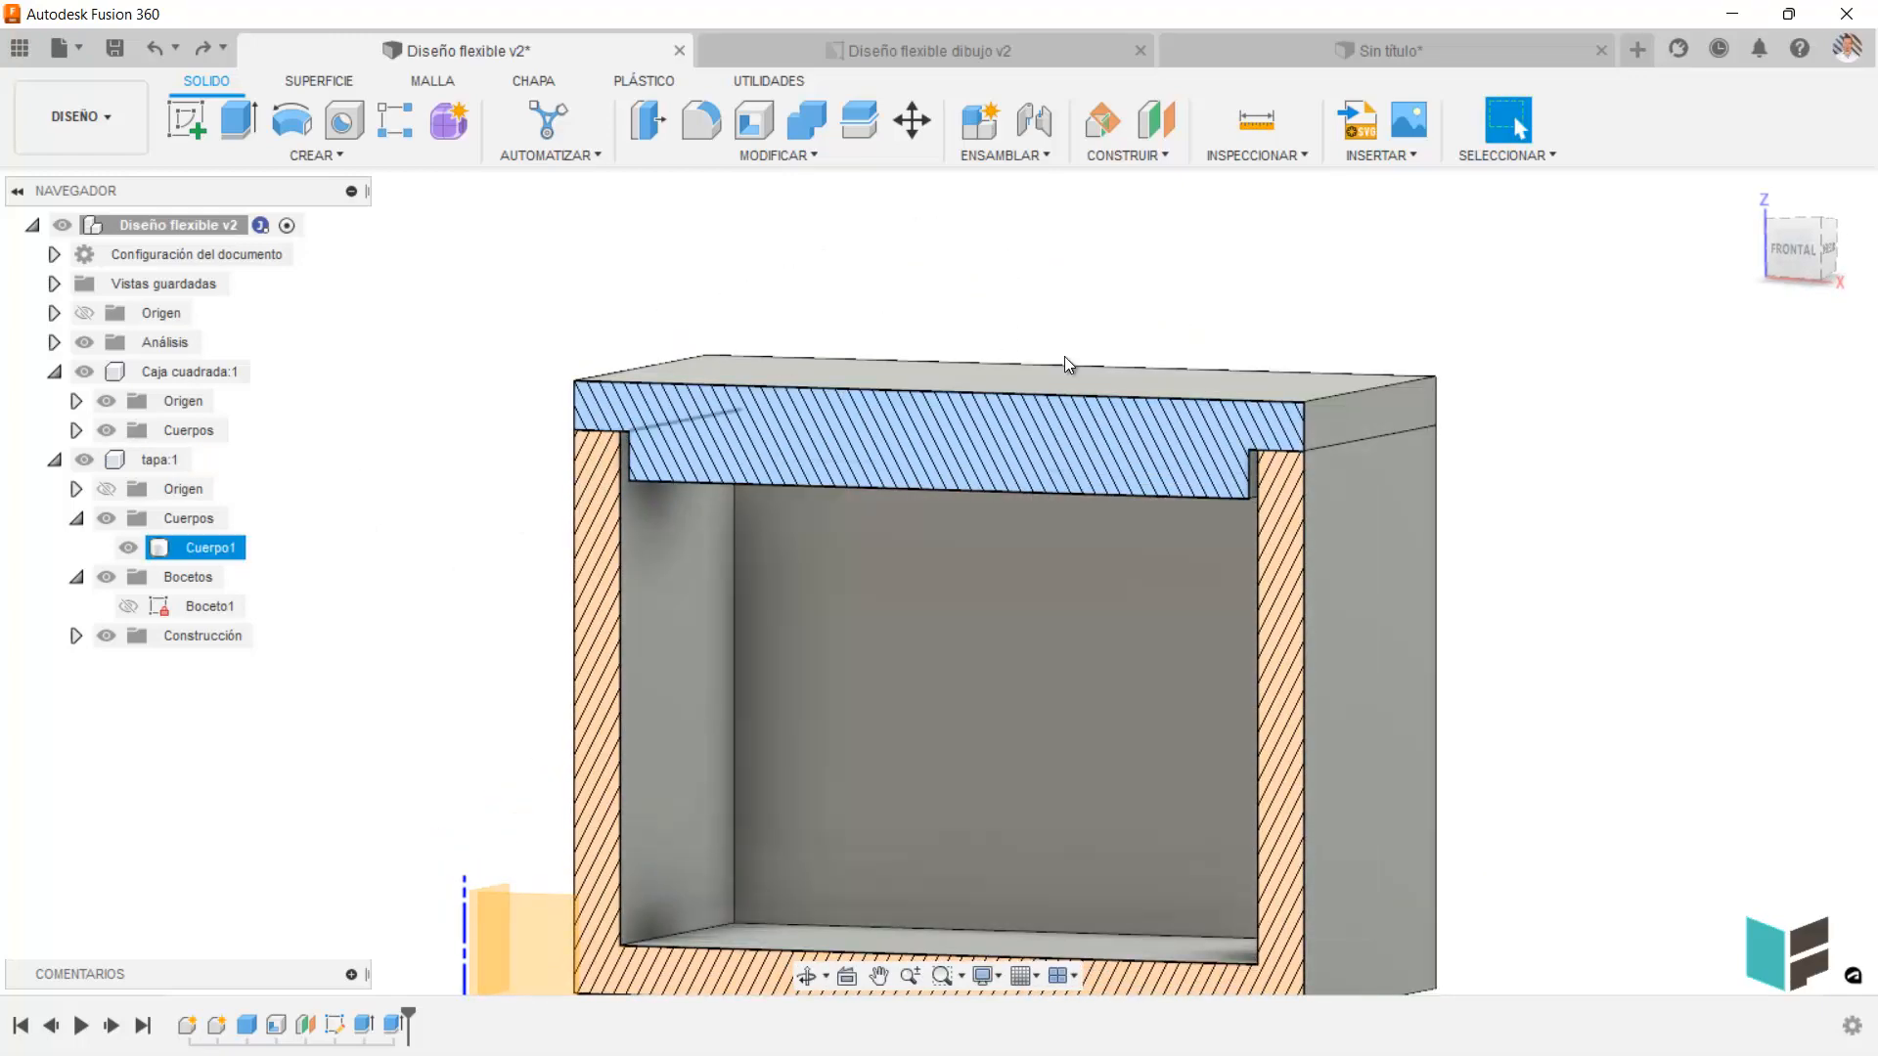
{"action": "left_click_drag", "start_coordinate": [956, 415], "coordinate": [954, 367]}
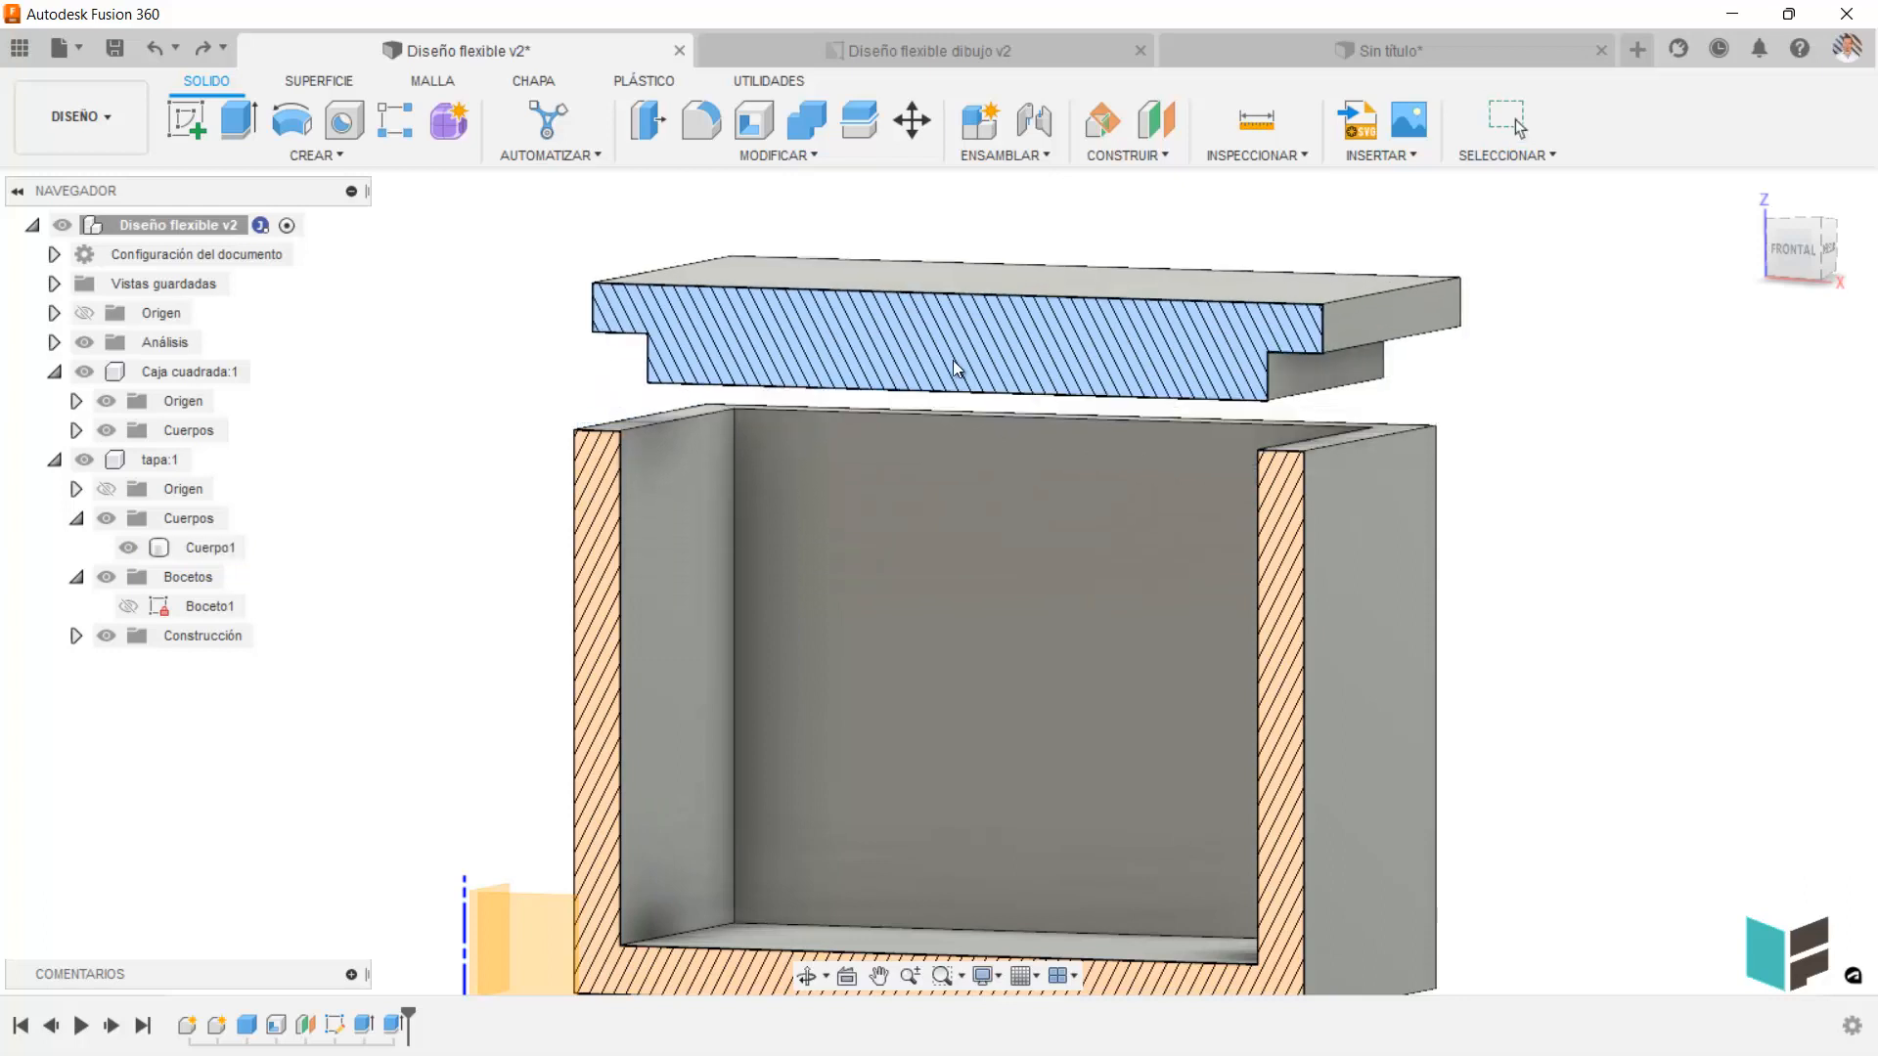
{"action": "left_click", "coordinate": [996, 156]}
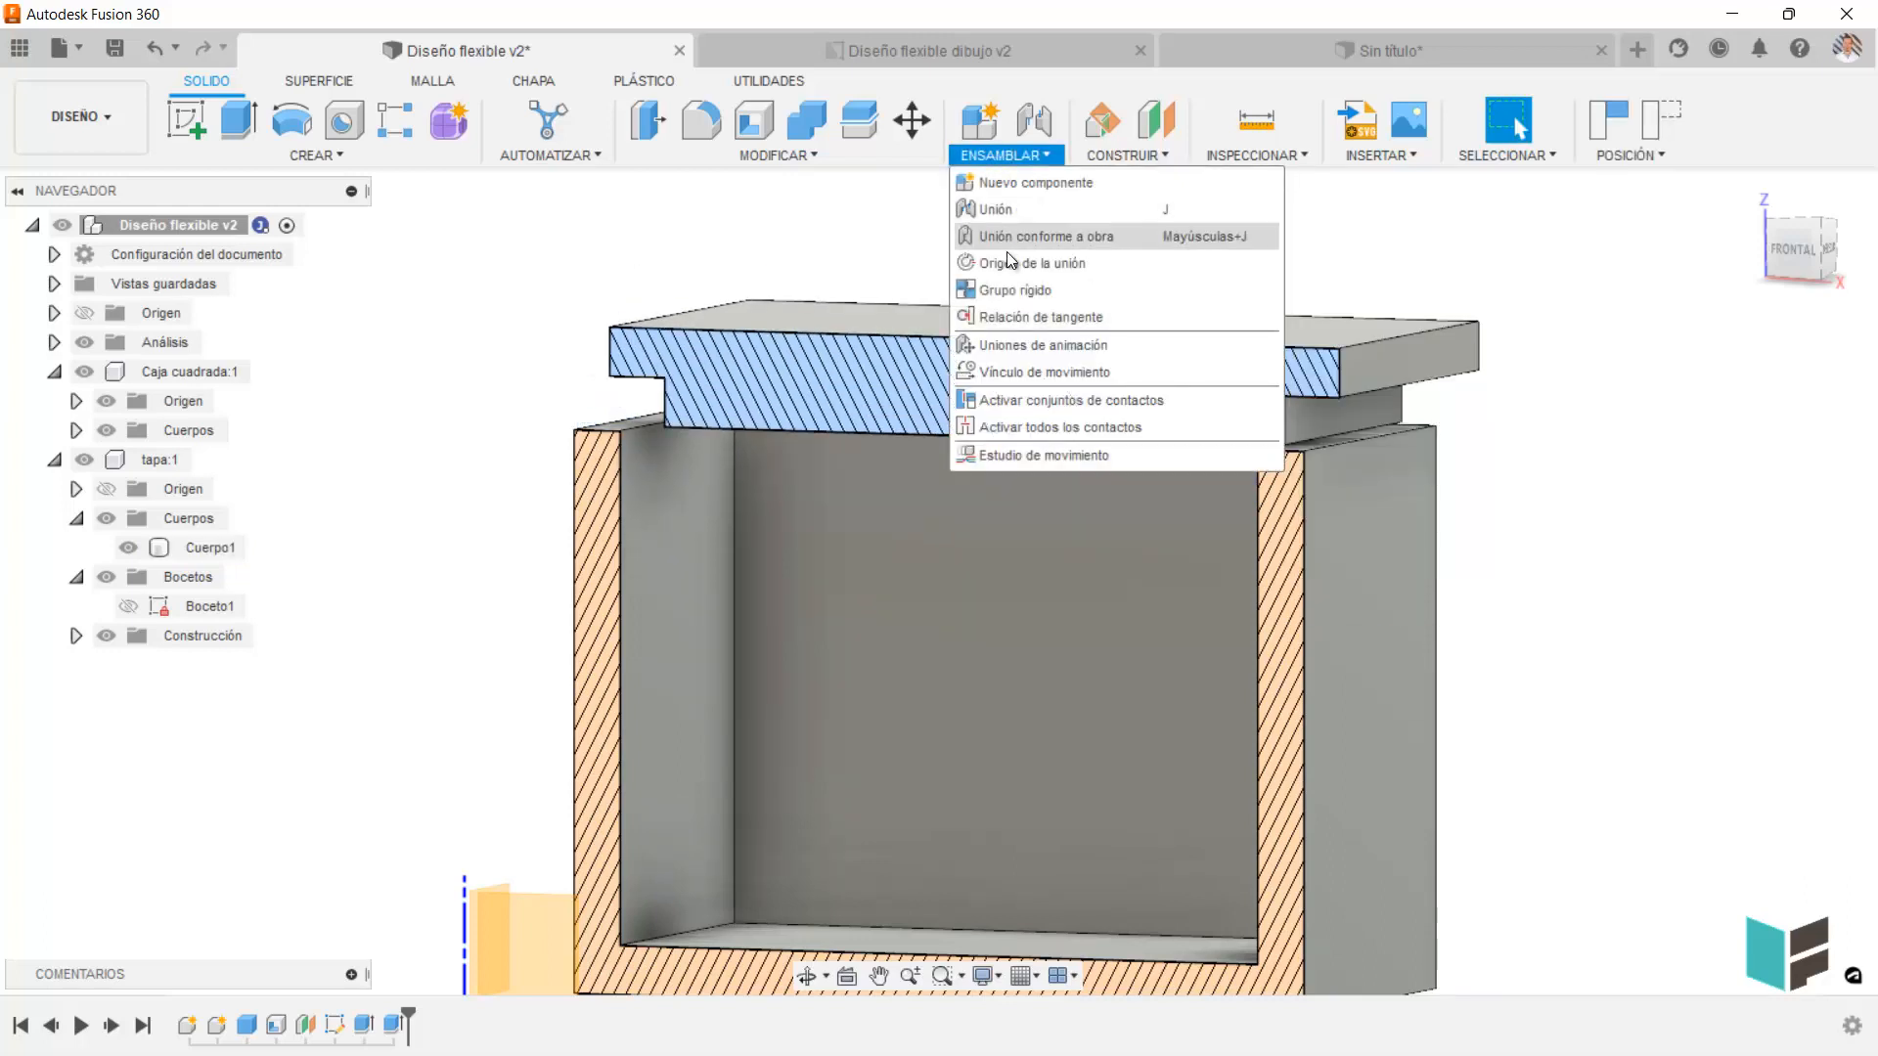
{"action": "left_click", "coordinate": [810, 227]}
{"action": "key", "text": "ctrl+z"}
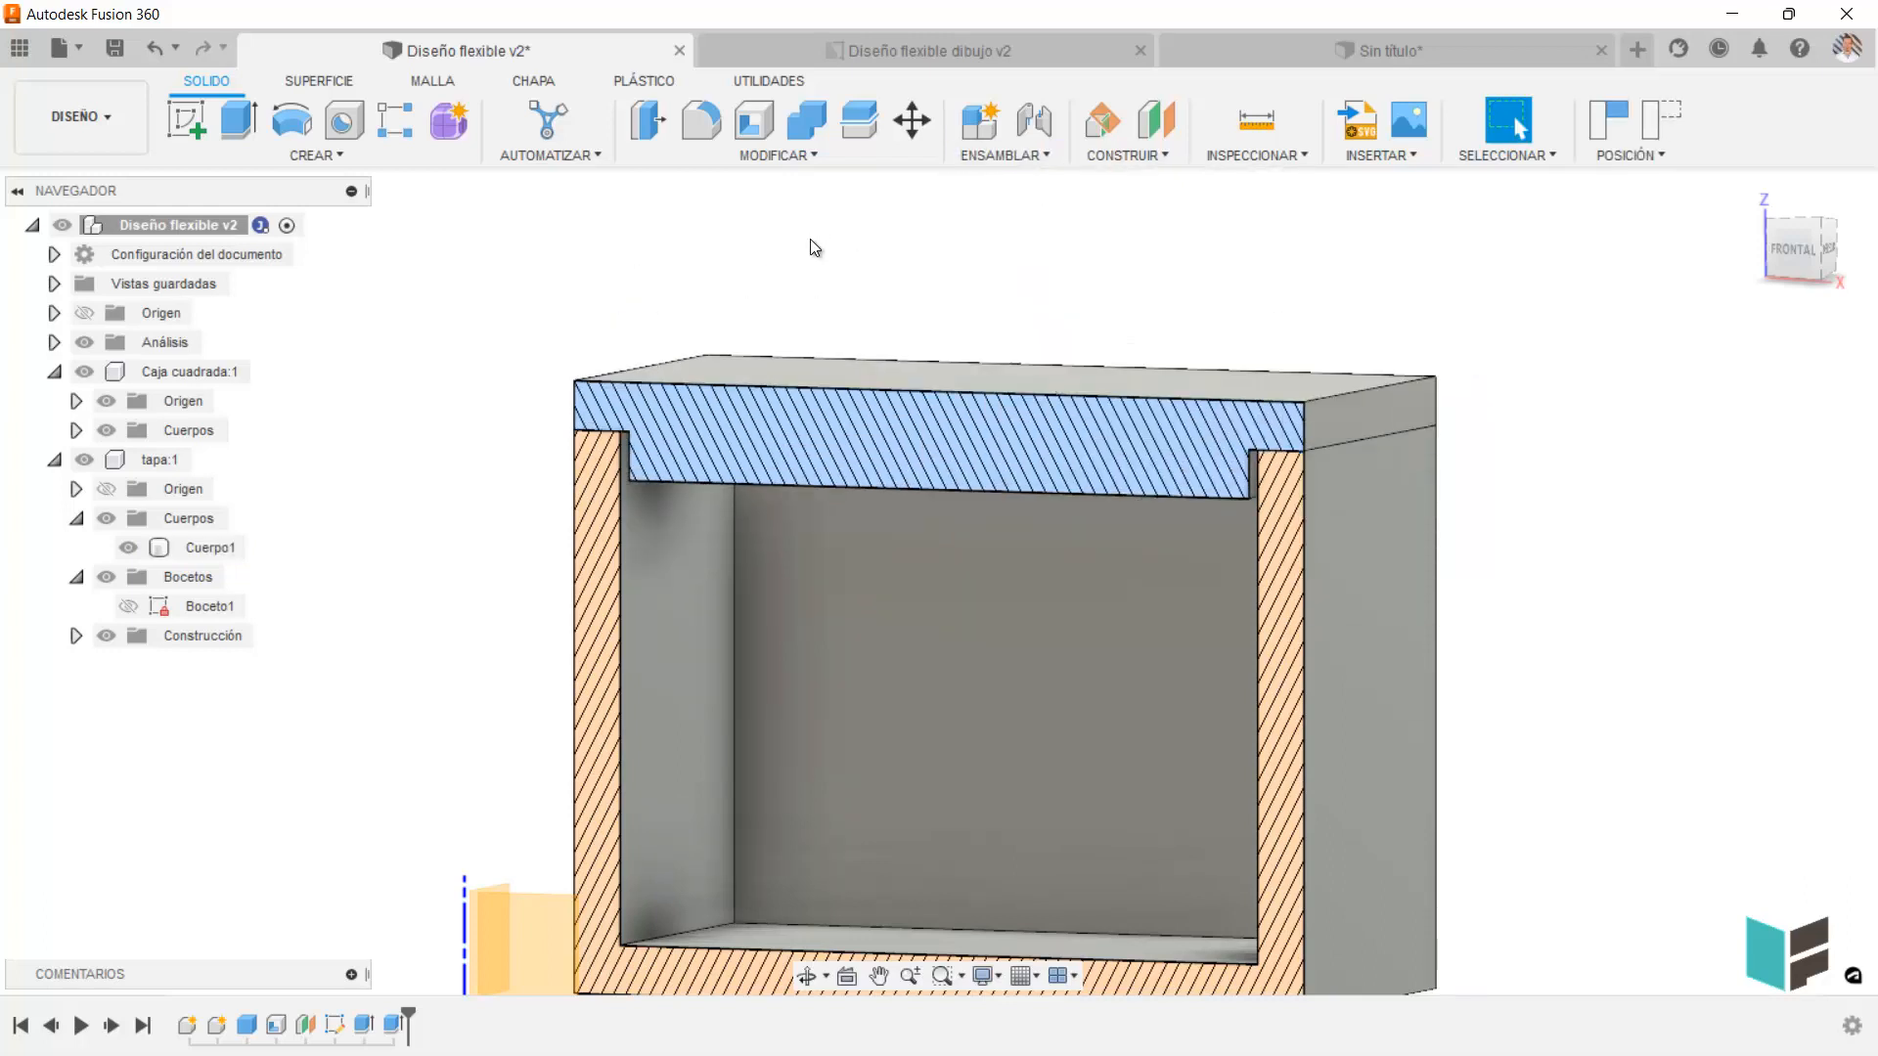
{"action": "left_click", "coordinate": [1009, 155]}
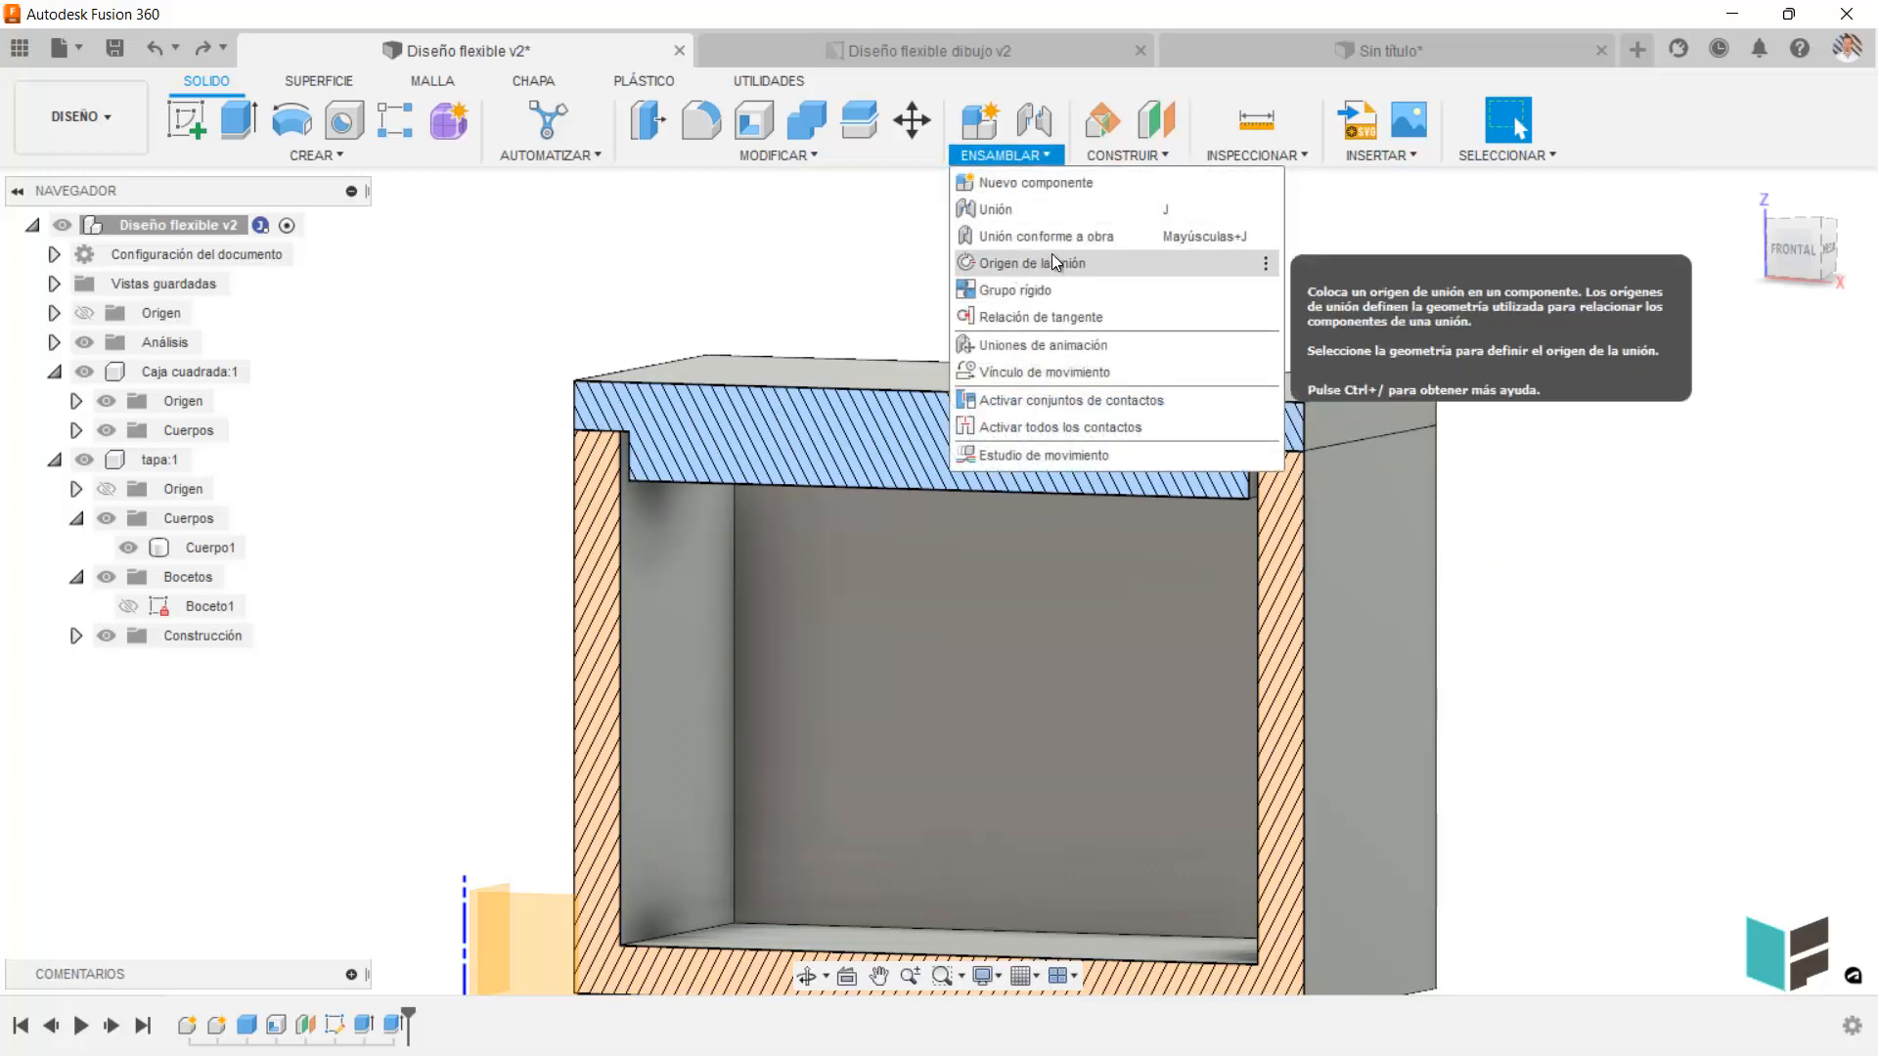
{"action": "left_click", "coordinate": [812, 261]}
{"action": "left_click", "coordinate": [860, 455]}
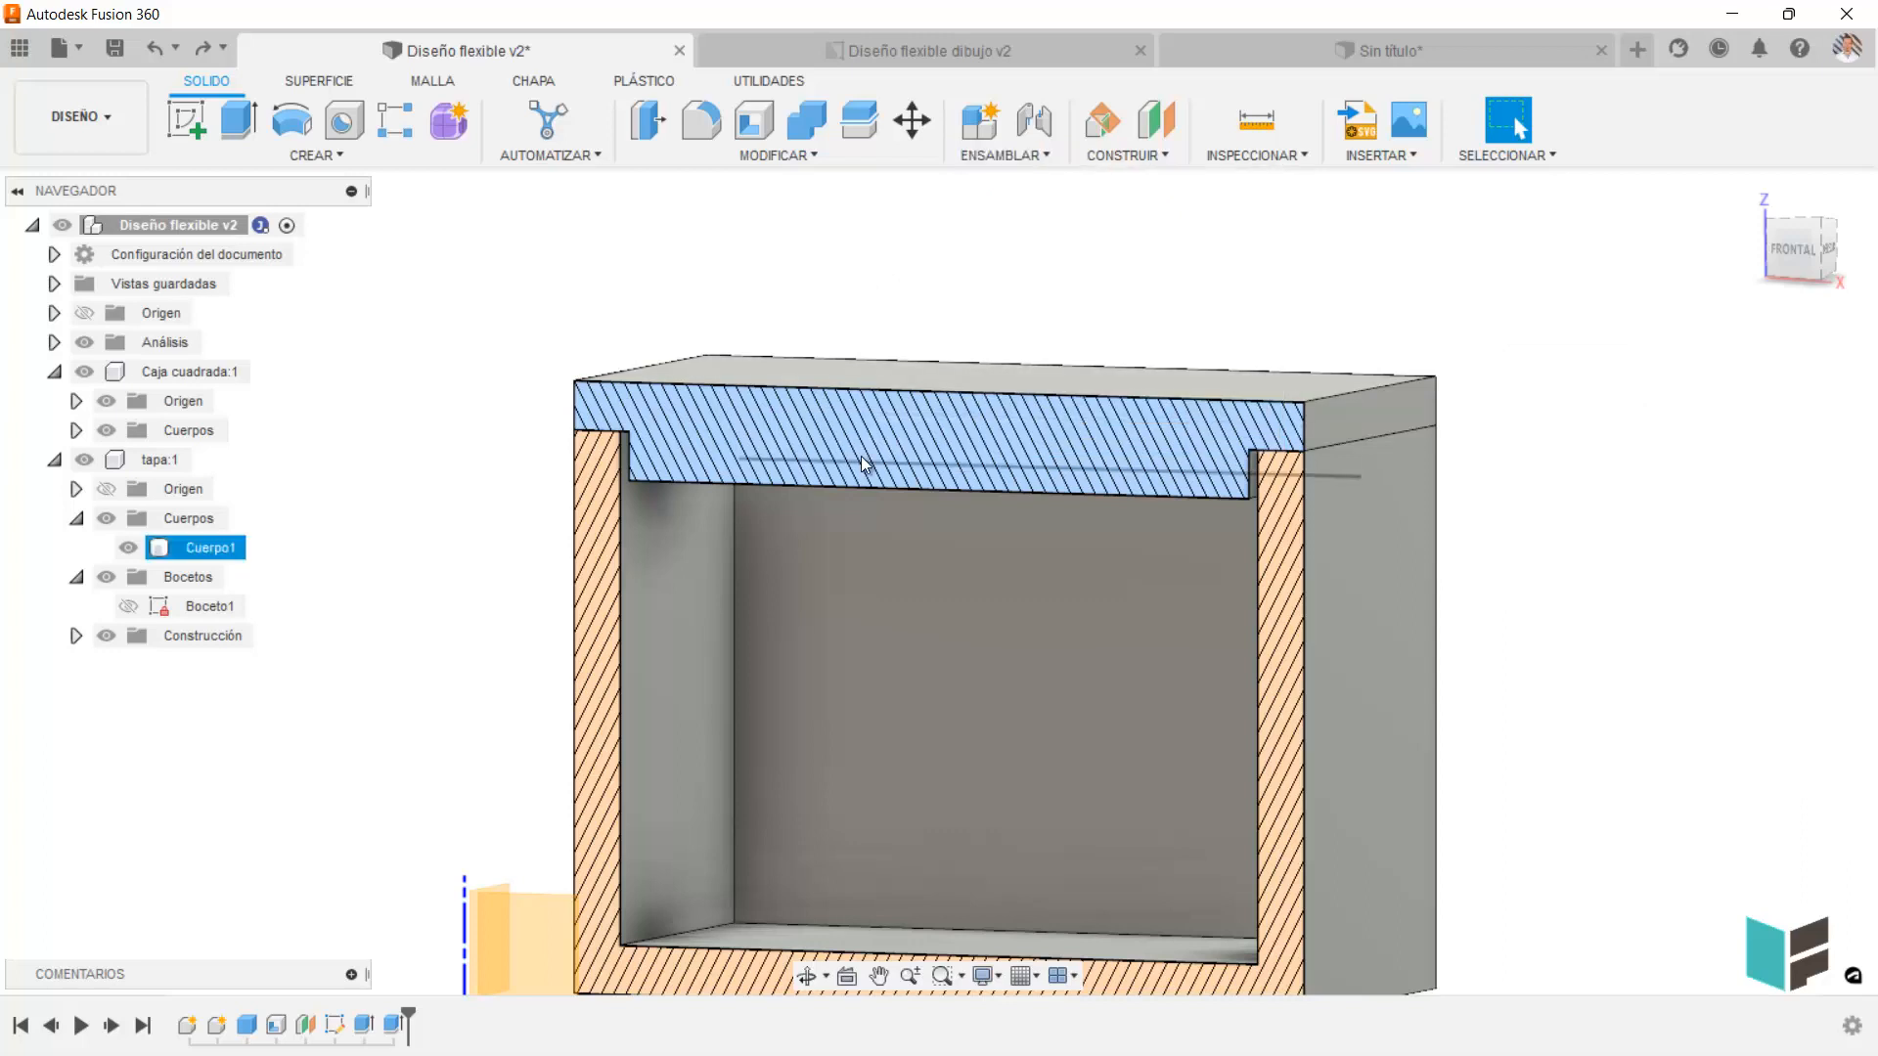
{"action": "left_click", "coordinate": [823, 264]}
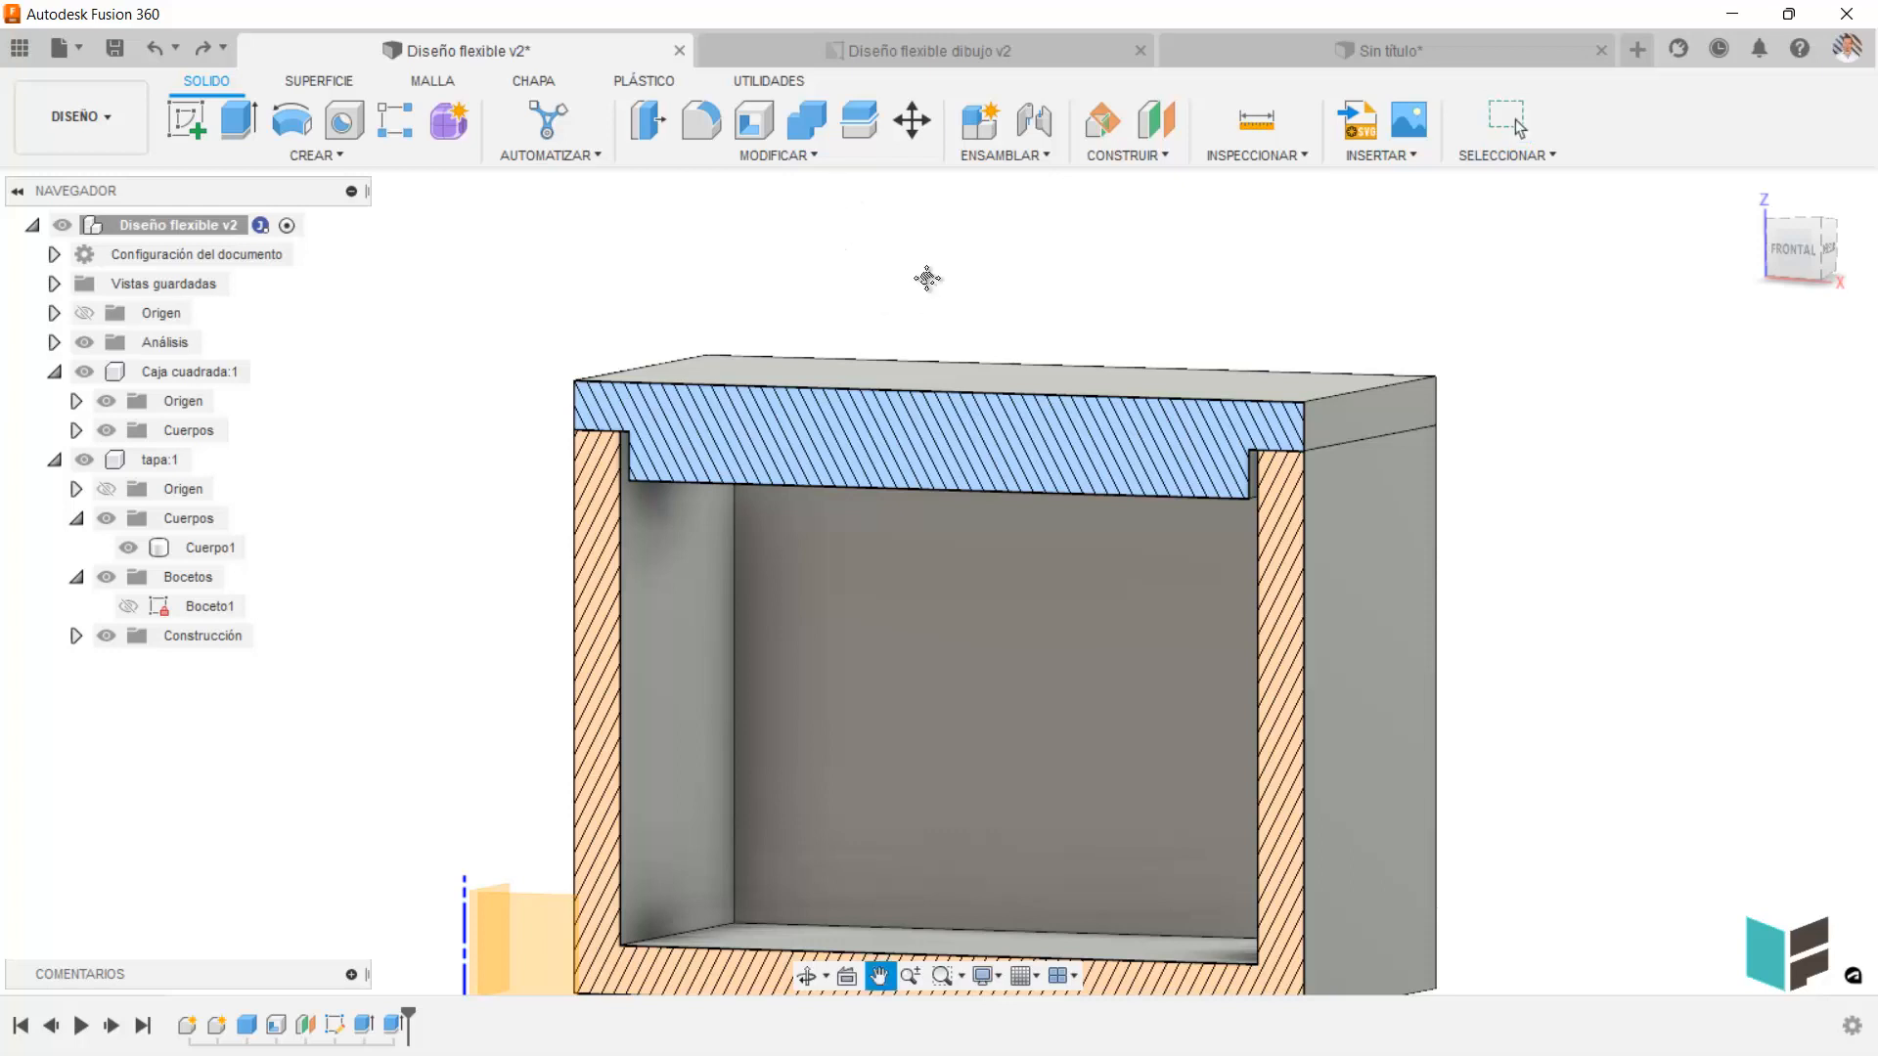
Paste a copy of the lid body Cuerpo1 into the root component and move the copy -81.289 mm along Z.
{"action": "scroll", "coordinate": [957, 266], "scroll_direction": "down", "scroll_amount": 4}
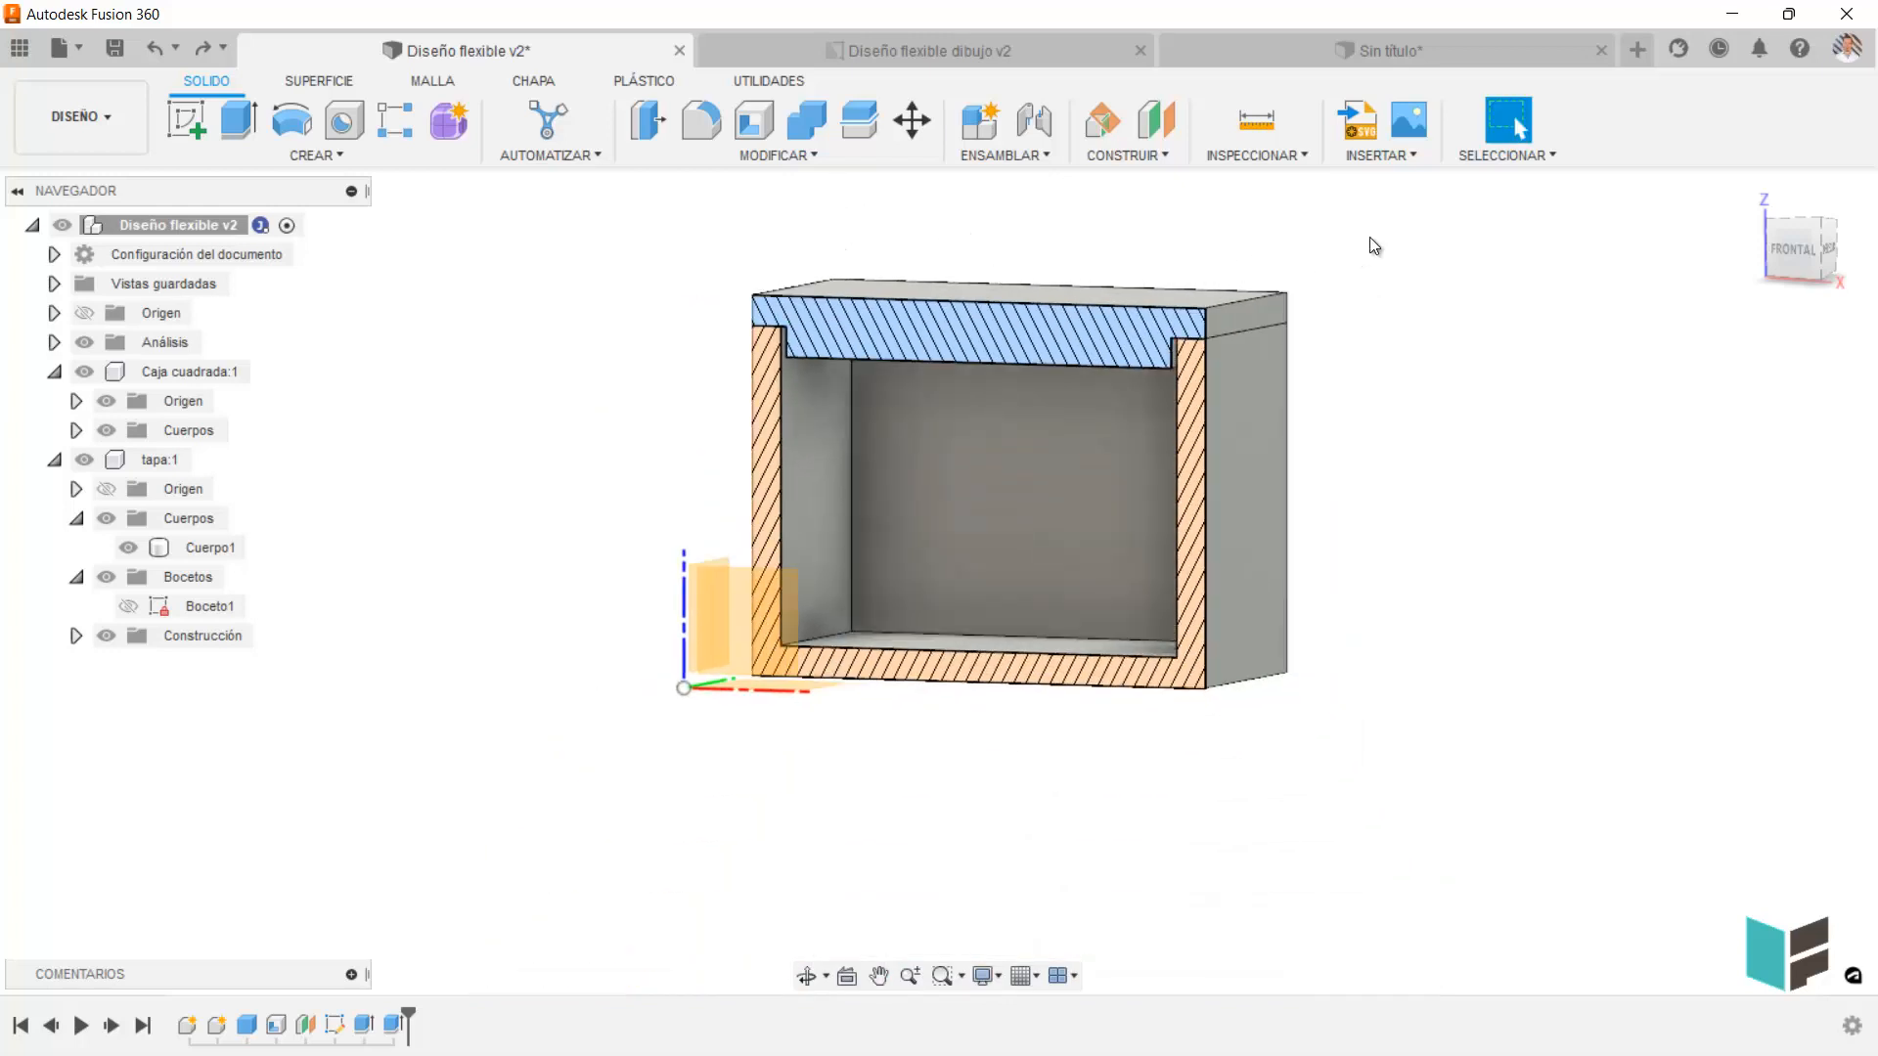
{"action": "middle_click_drag", "start_coordinate": [1418, 350], "coordinate": [1383, 390], "text": "shift"}
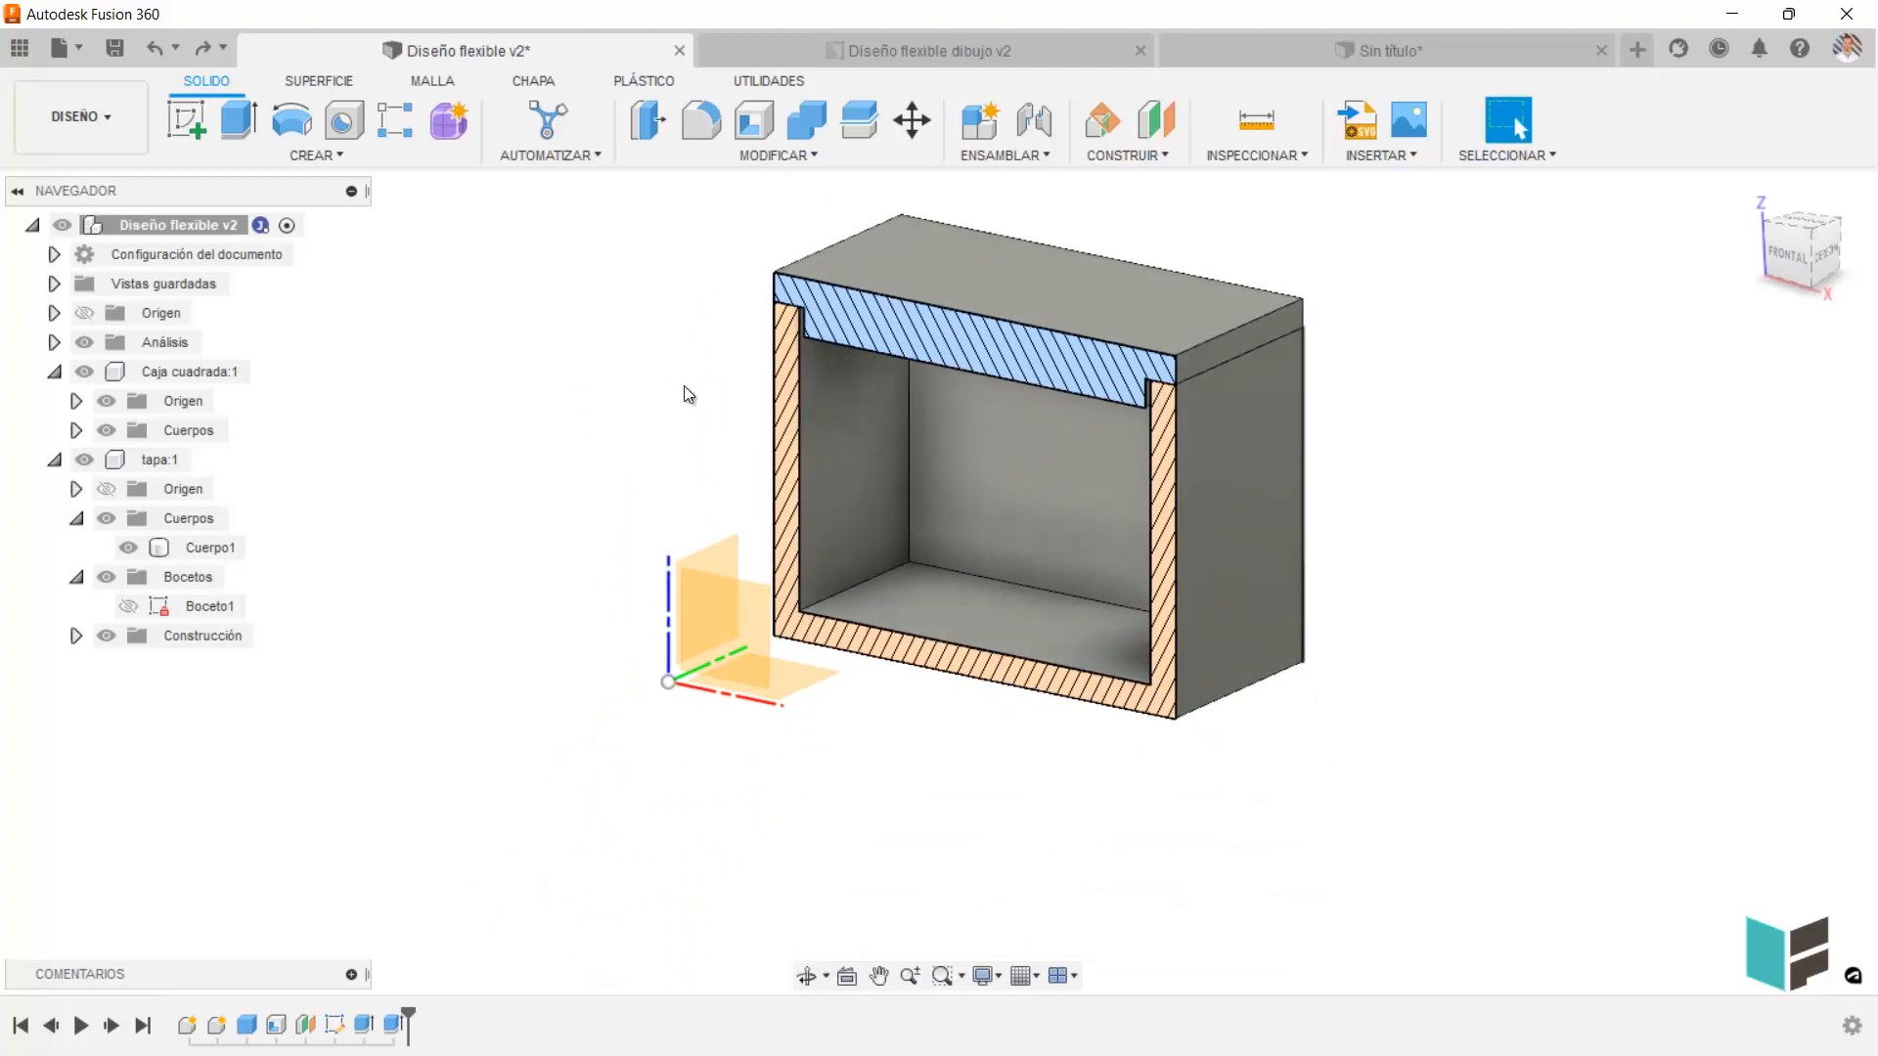
{"action": "left_click", "coordinate": [202, 555]}
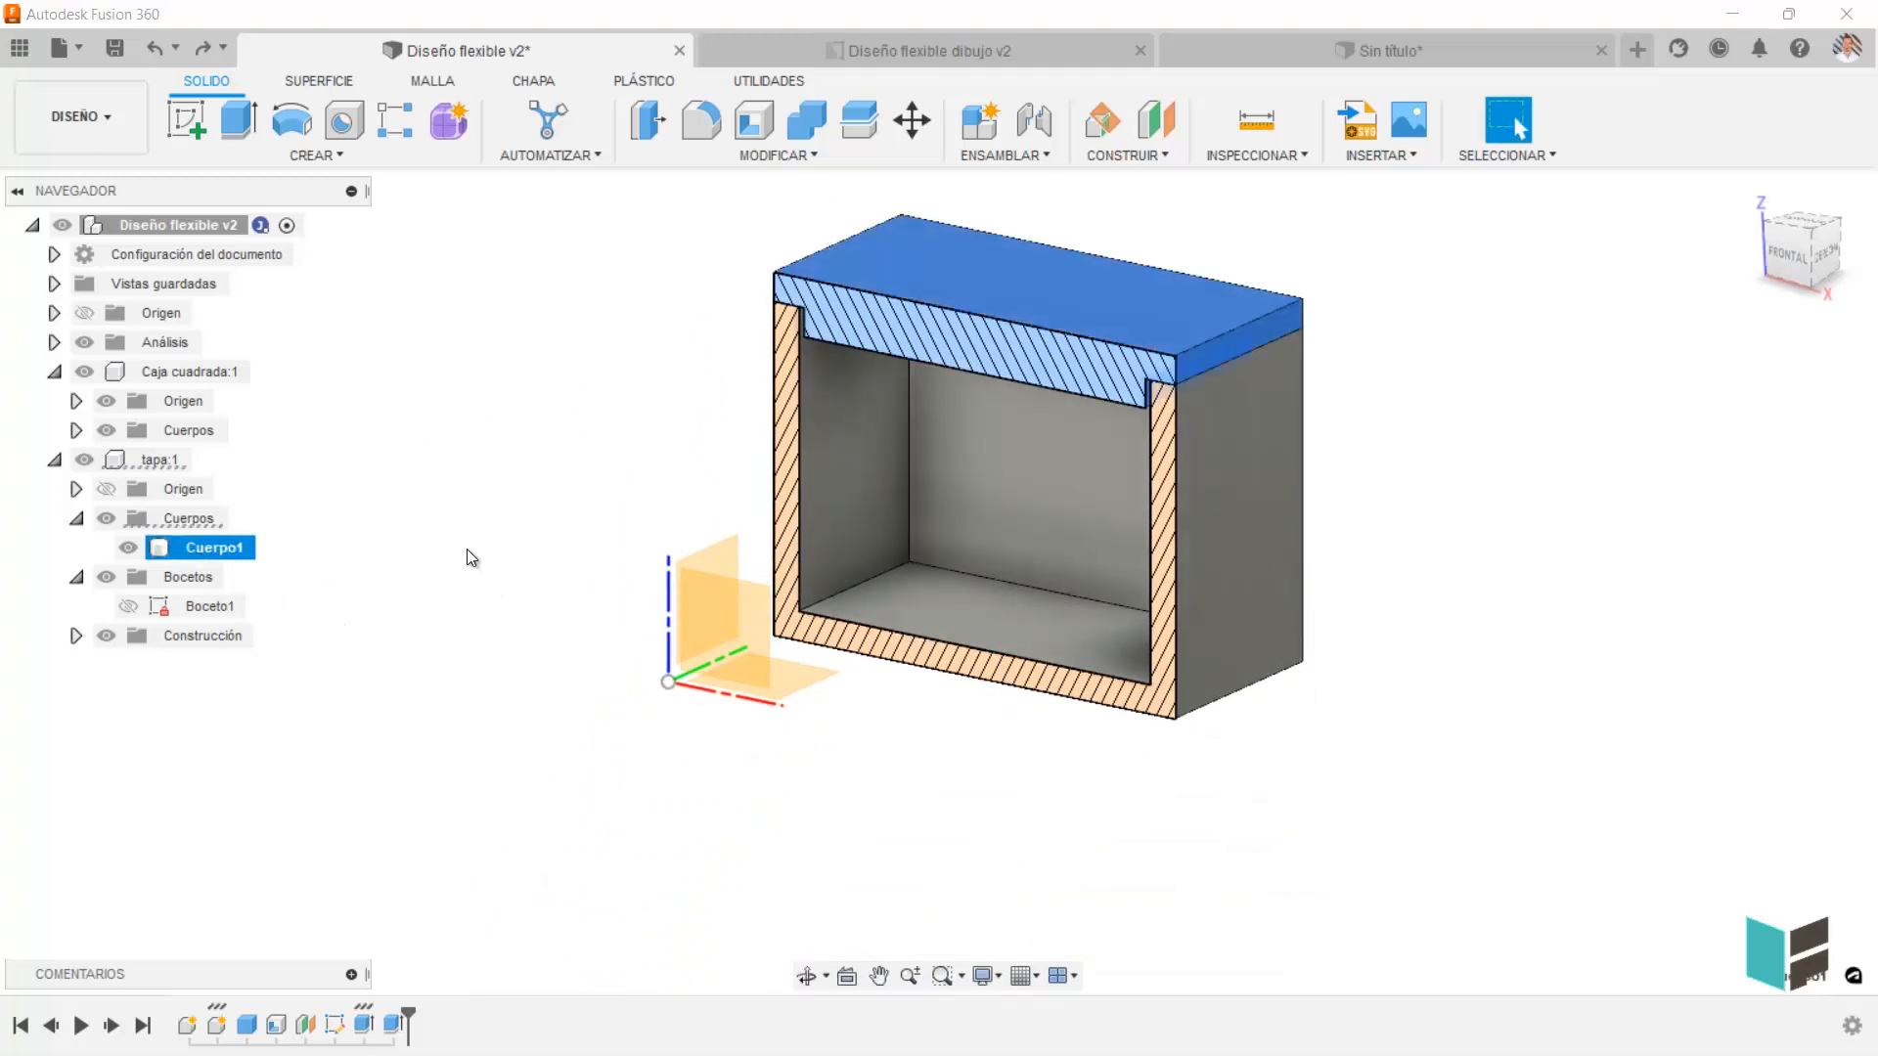
{"action": "key", "text": "m"}
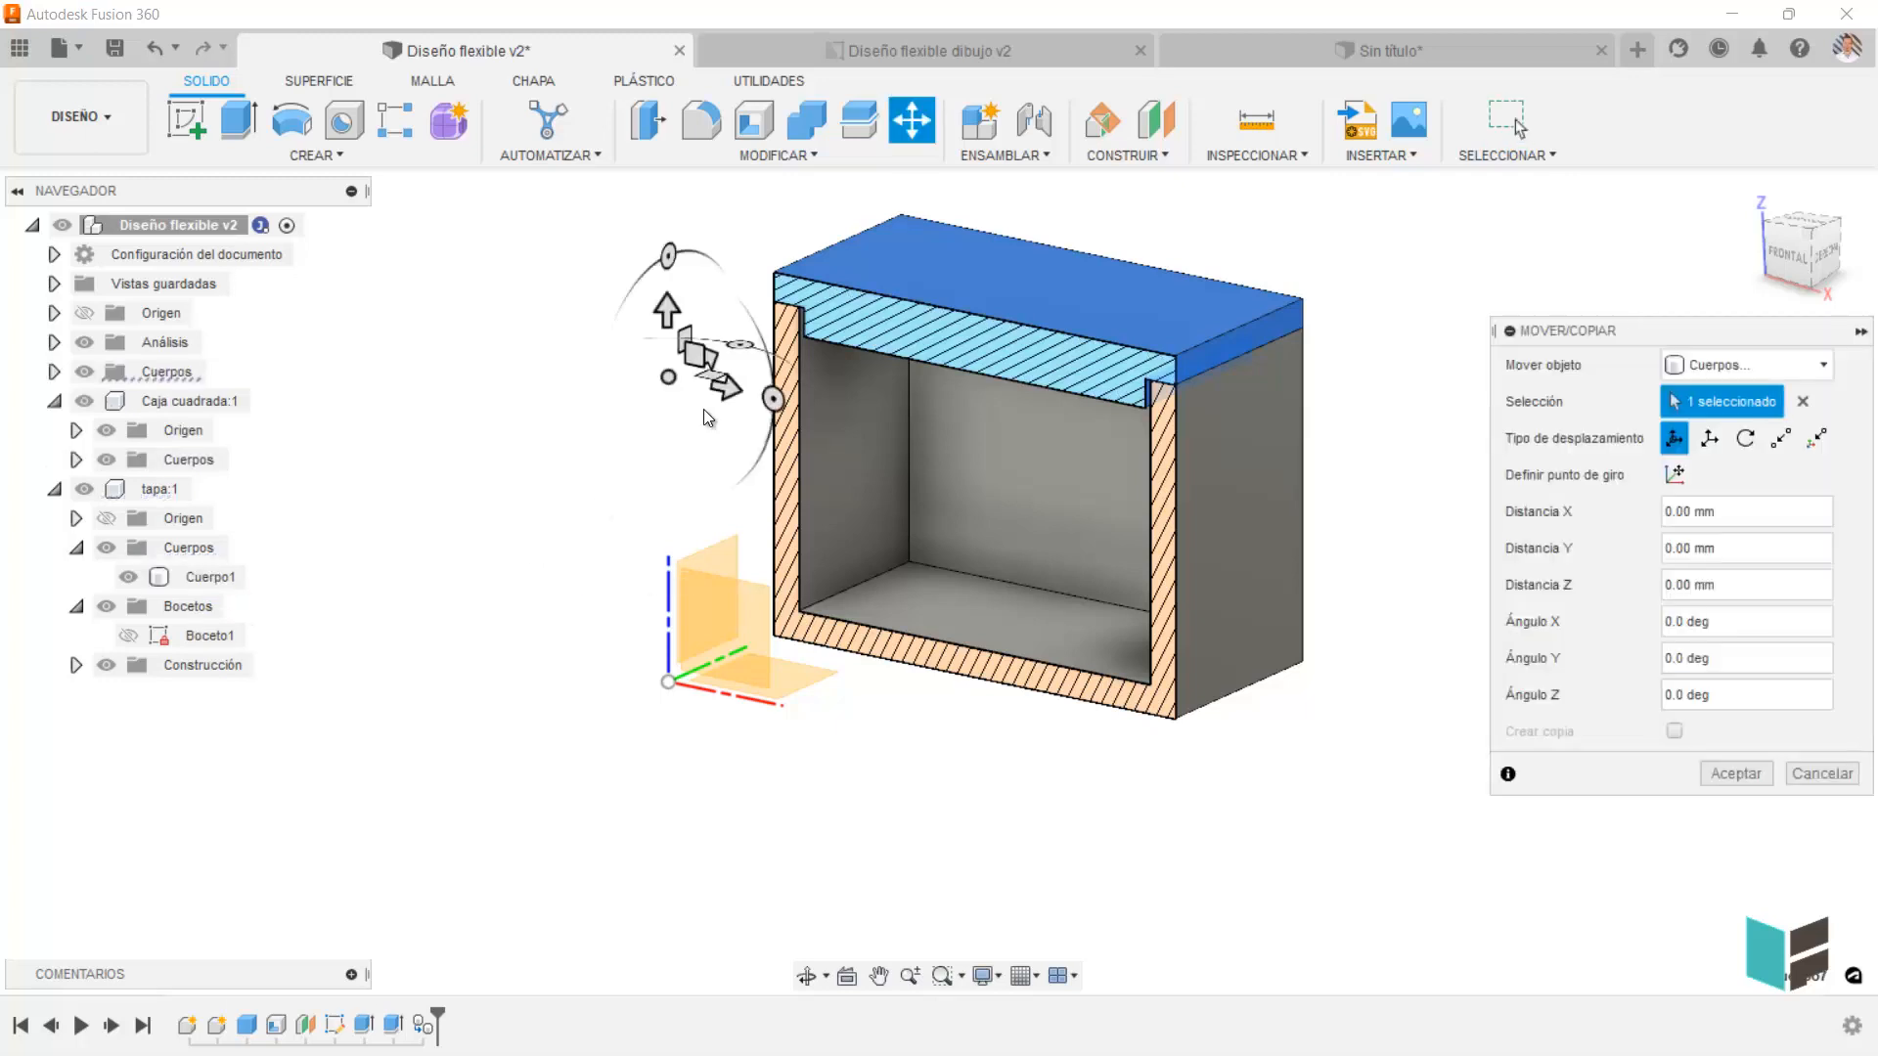
{"action": "left_click_drag", "start_coordinate": [666, 320], "coordinate": [667, 782]}
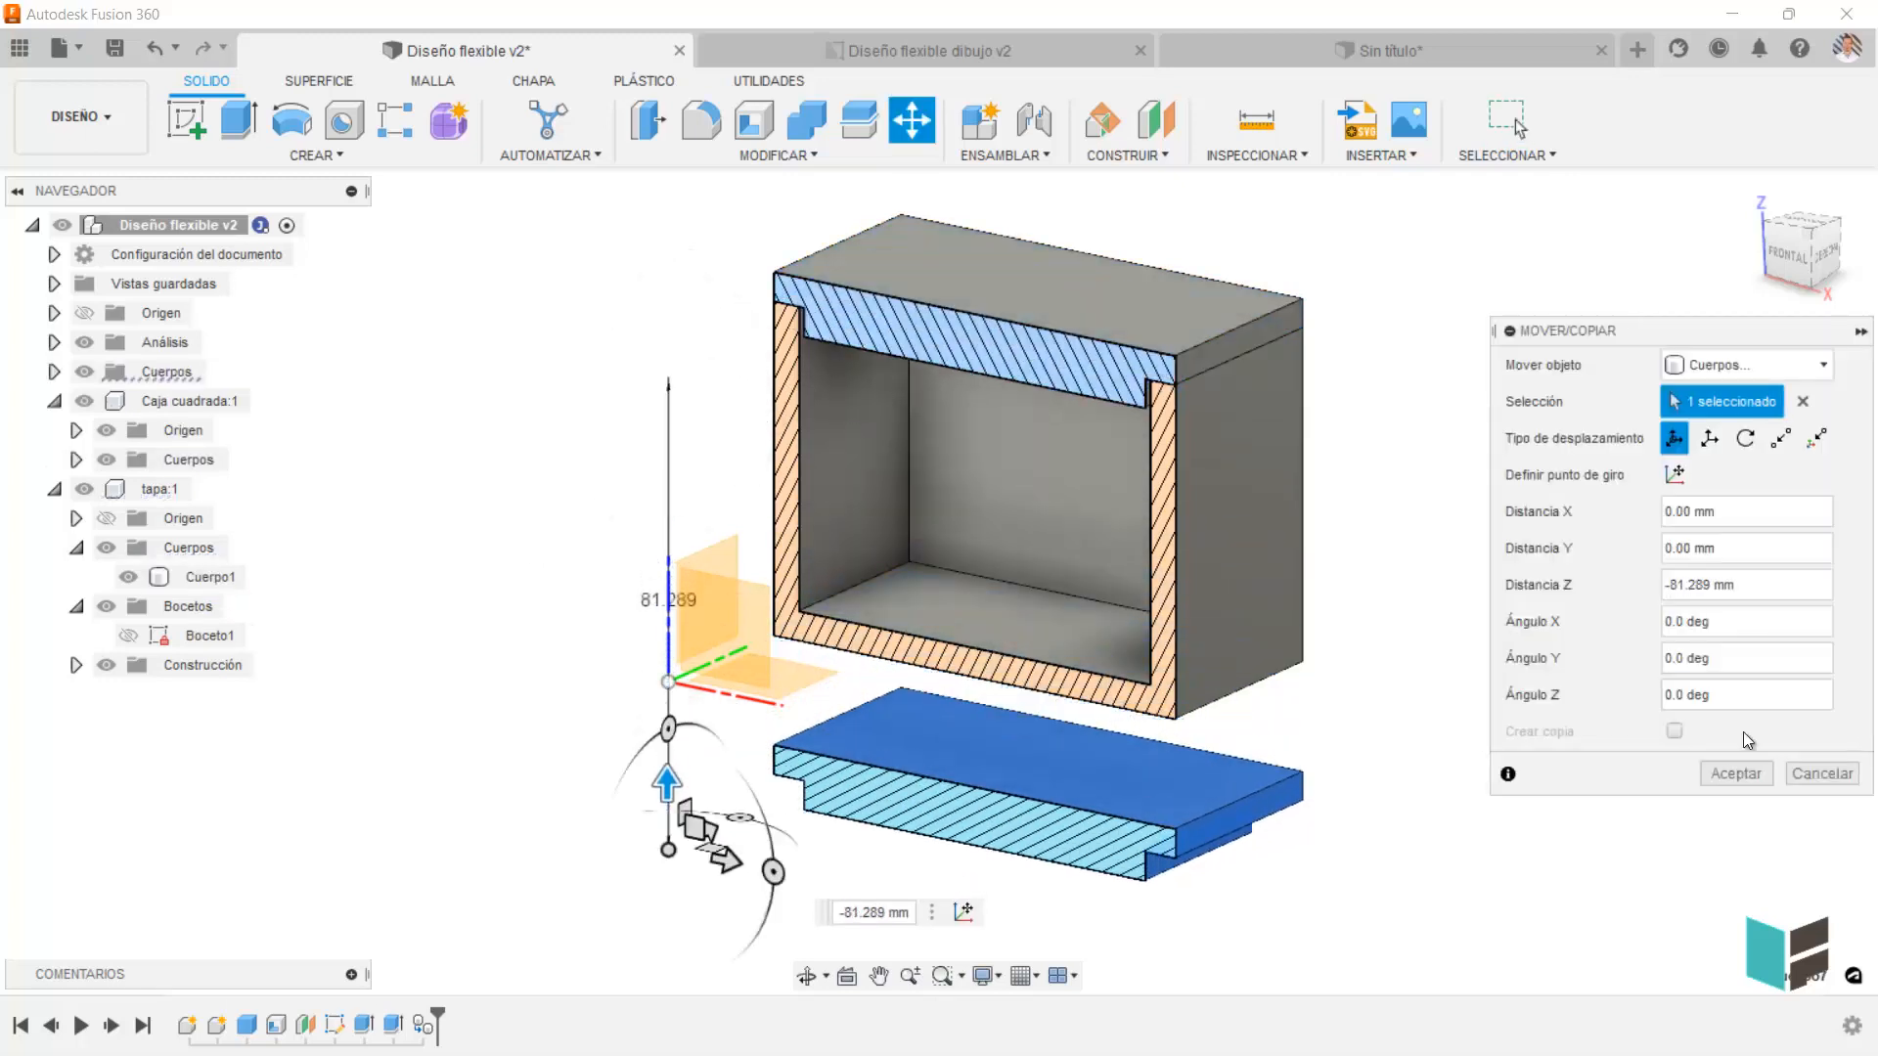
{"action": "left_click", "coordinate": [1736, 774]}
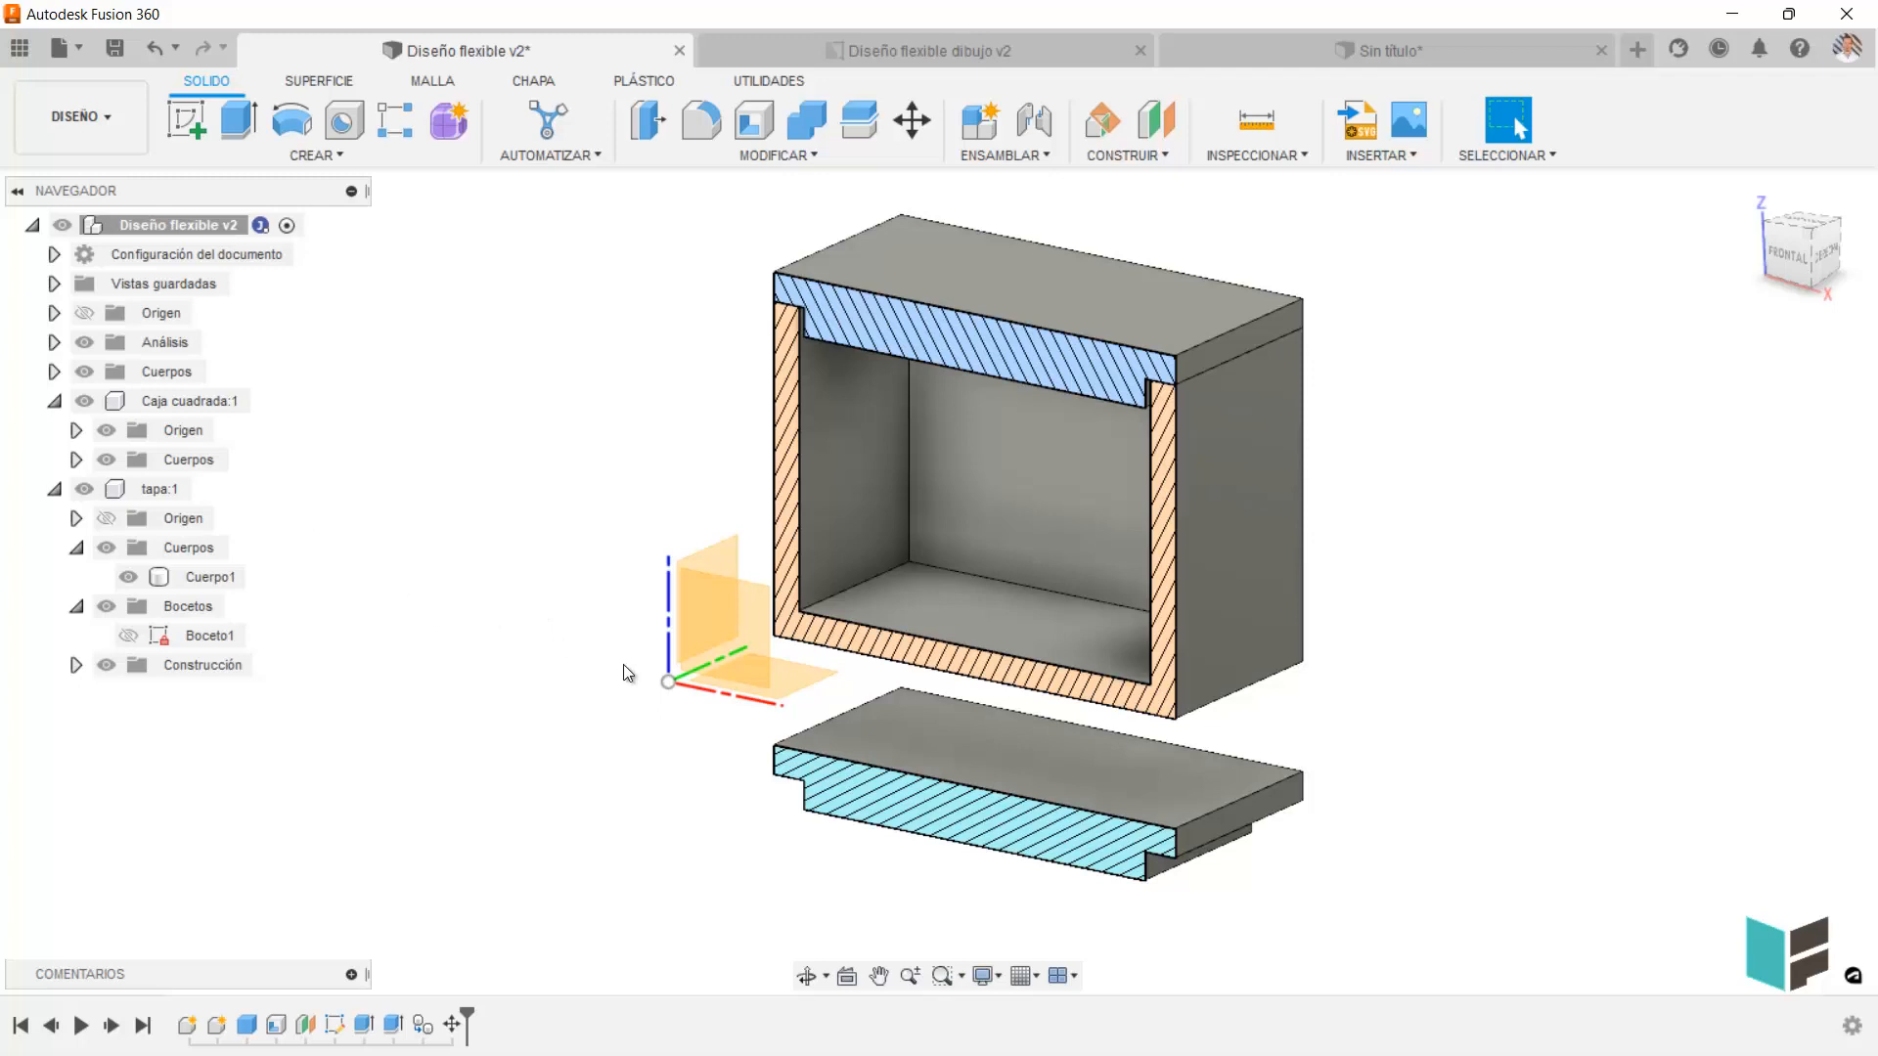
Undo the Z displacement and the pasting of the body copy in the root component.
{"action": "key", "text": "ctrl+z"}
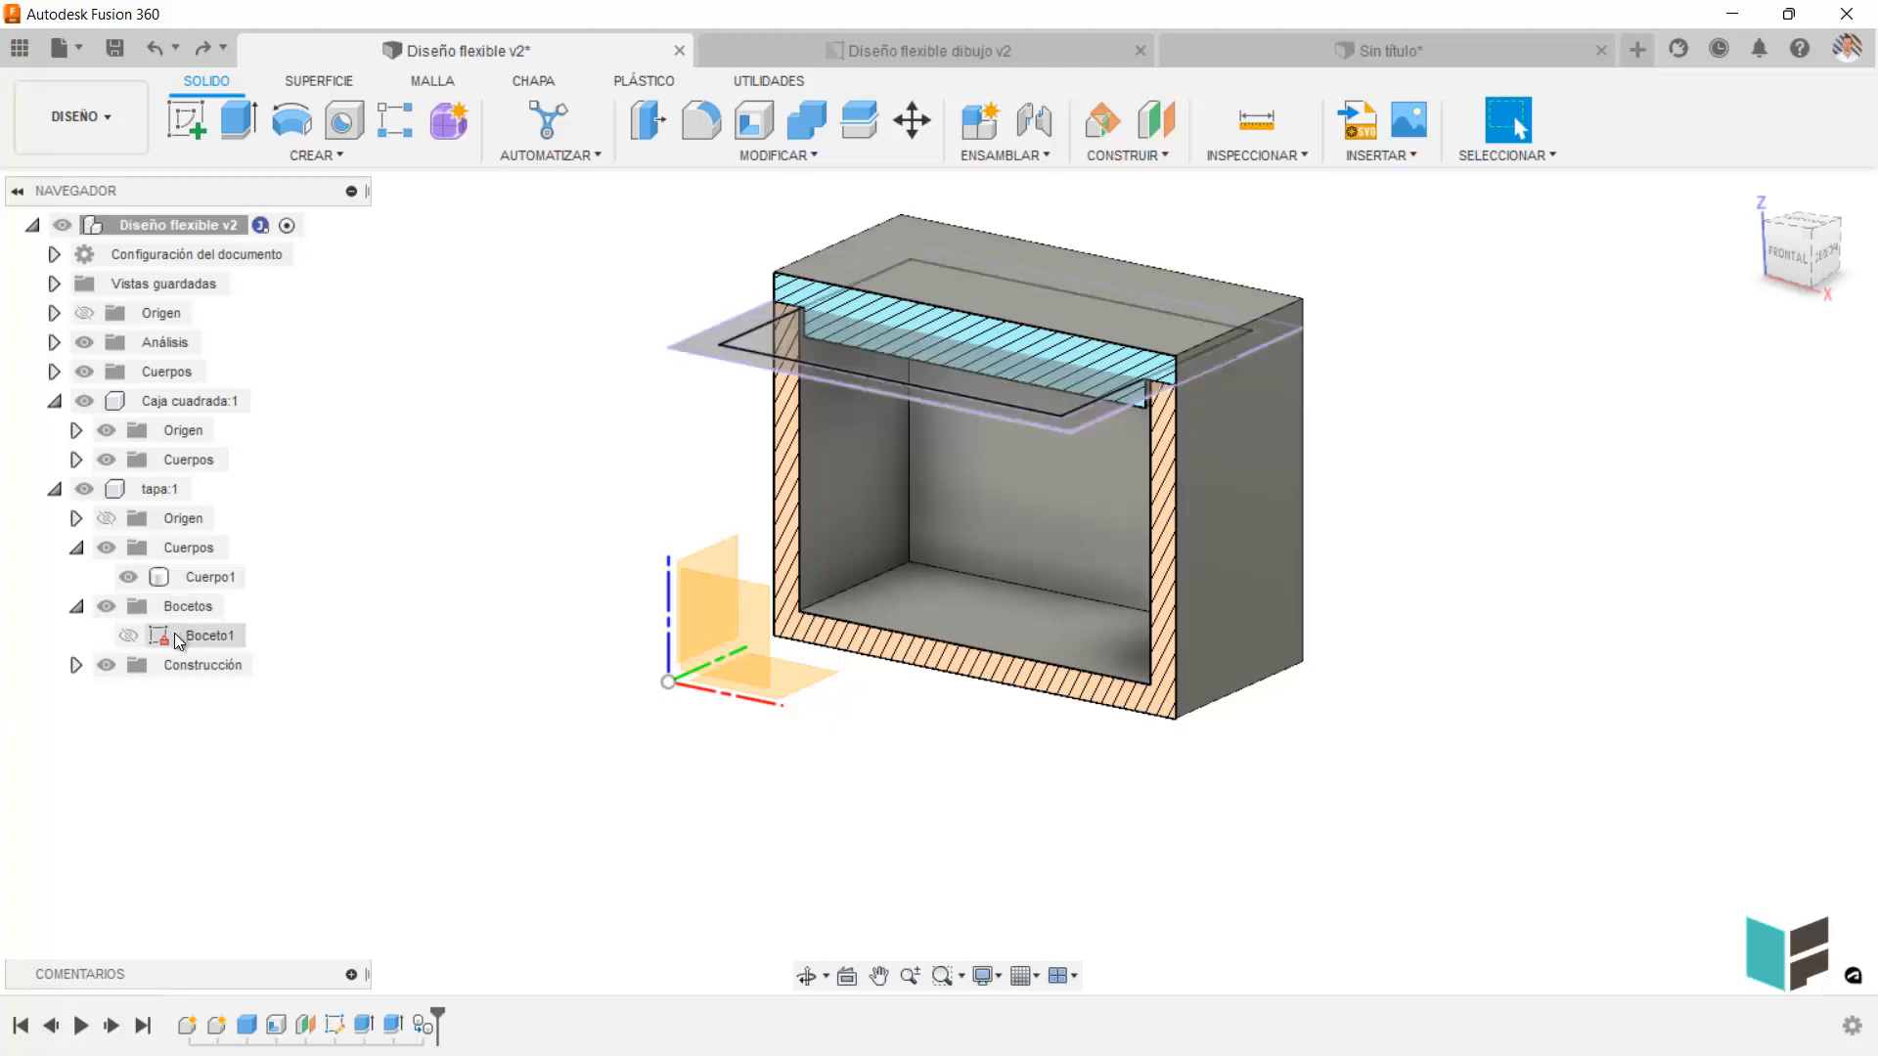
{"action": "key", "text": "ctrl+z"}
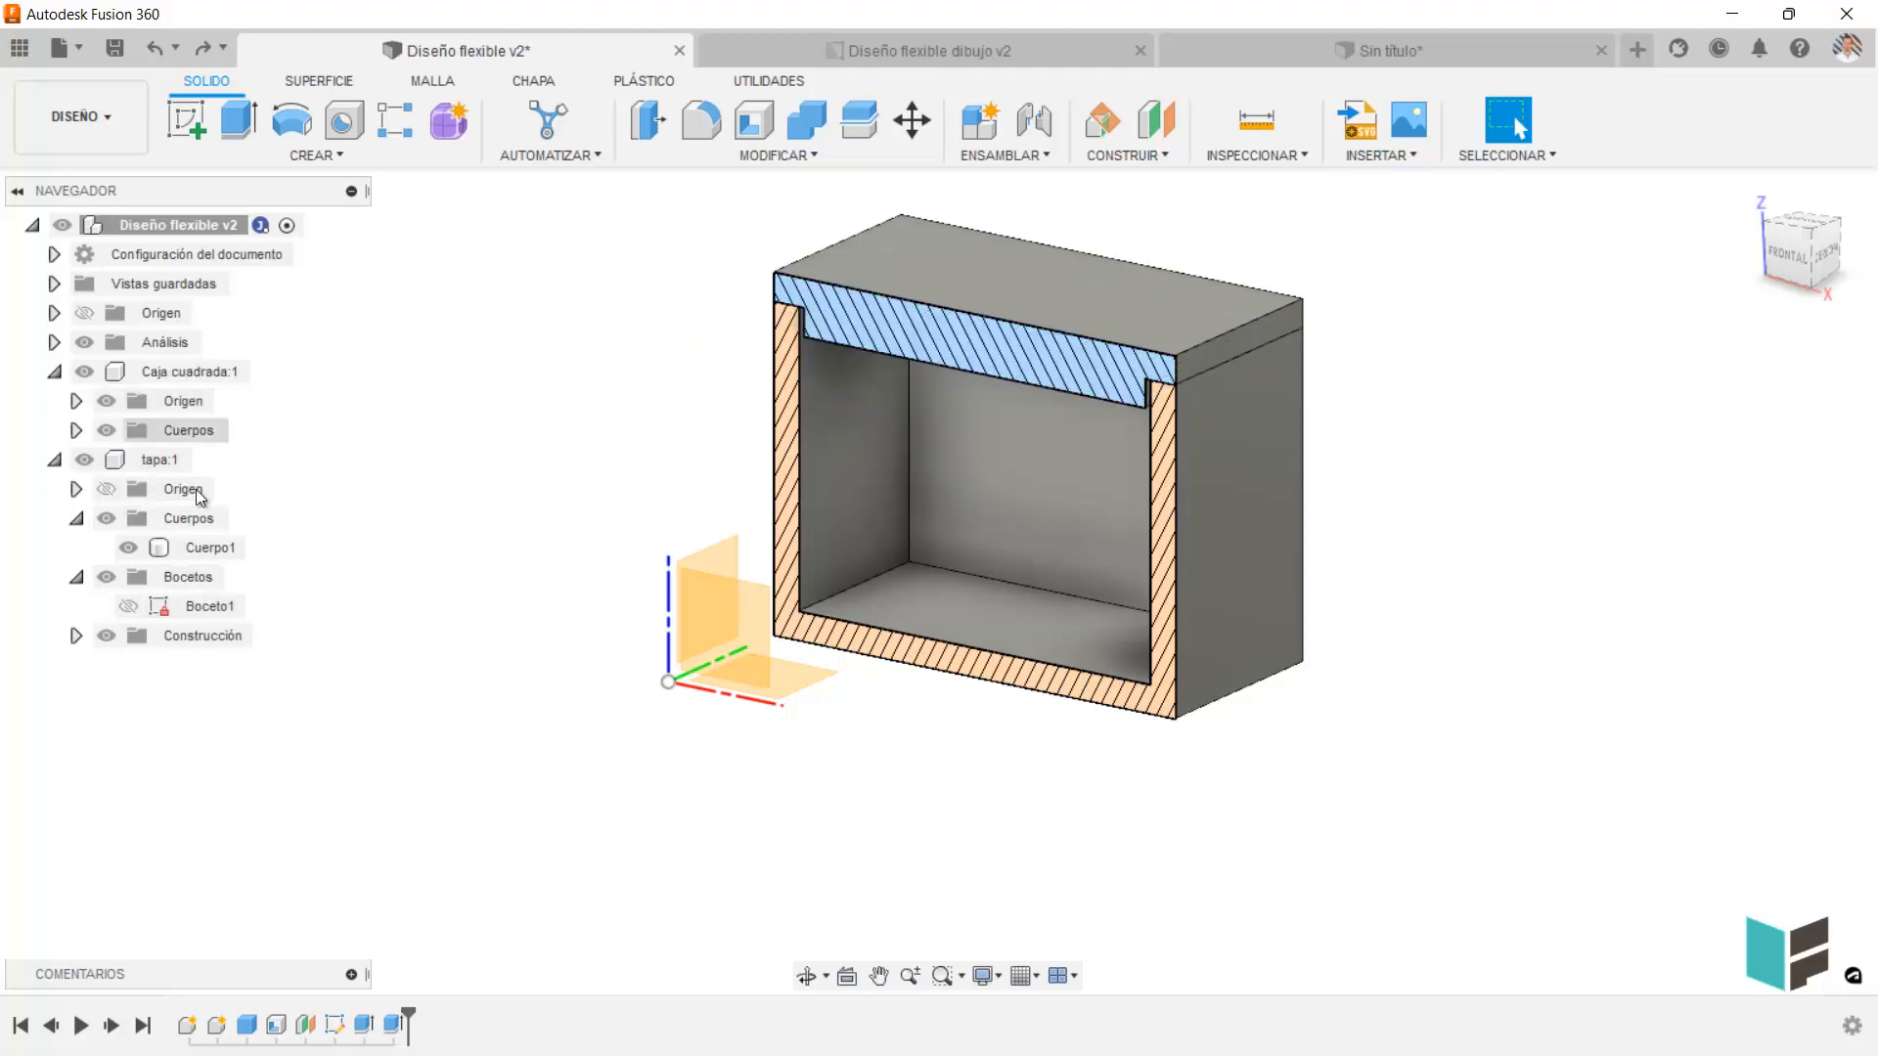
Activate the tapa component.
{"action": "left_click", "coordinate": [178, 460]}
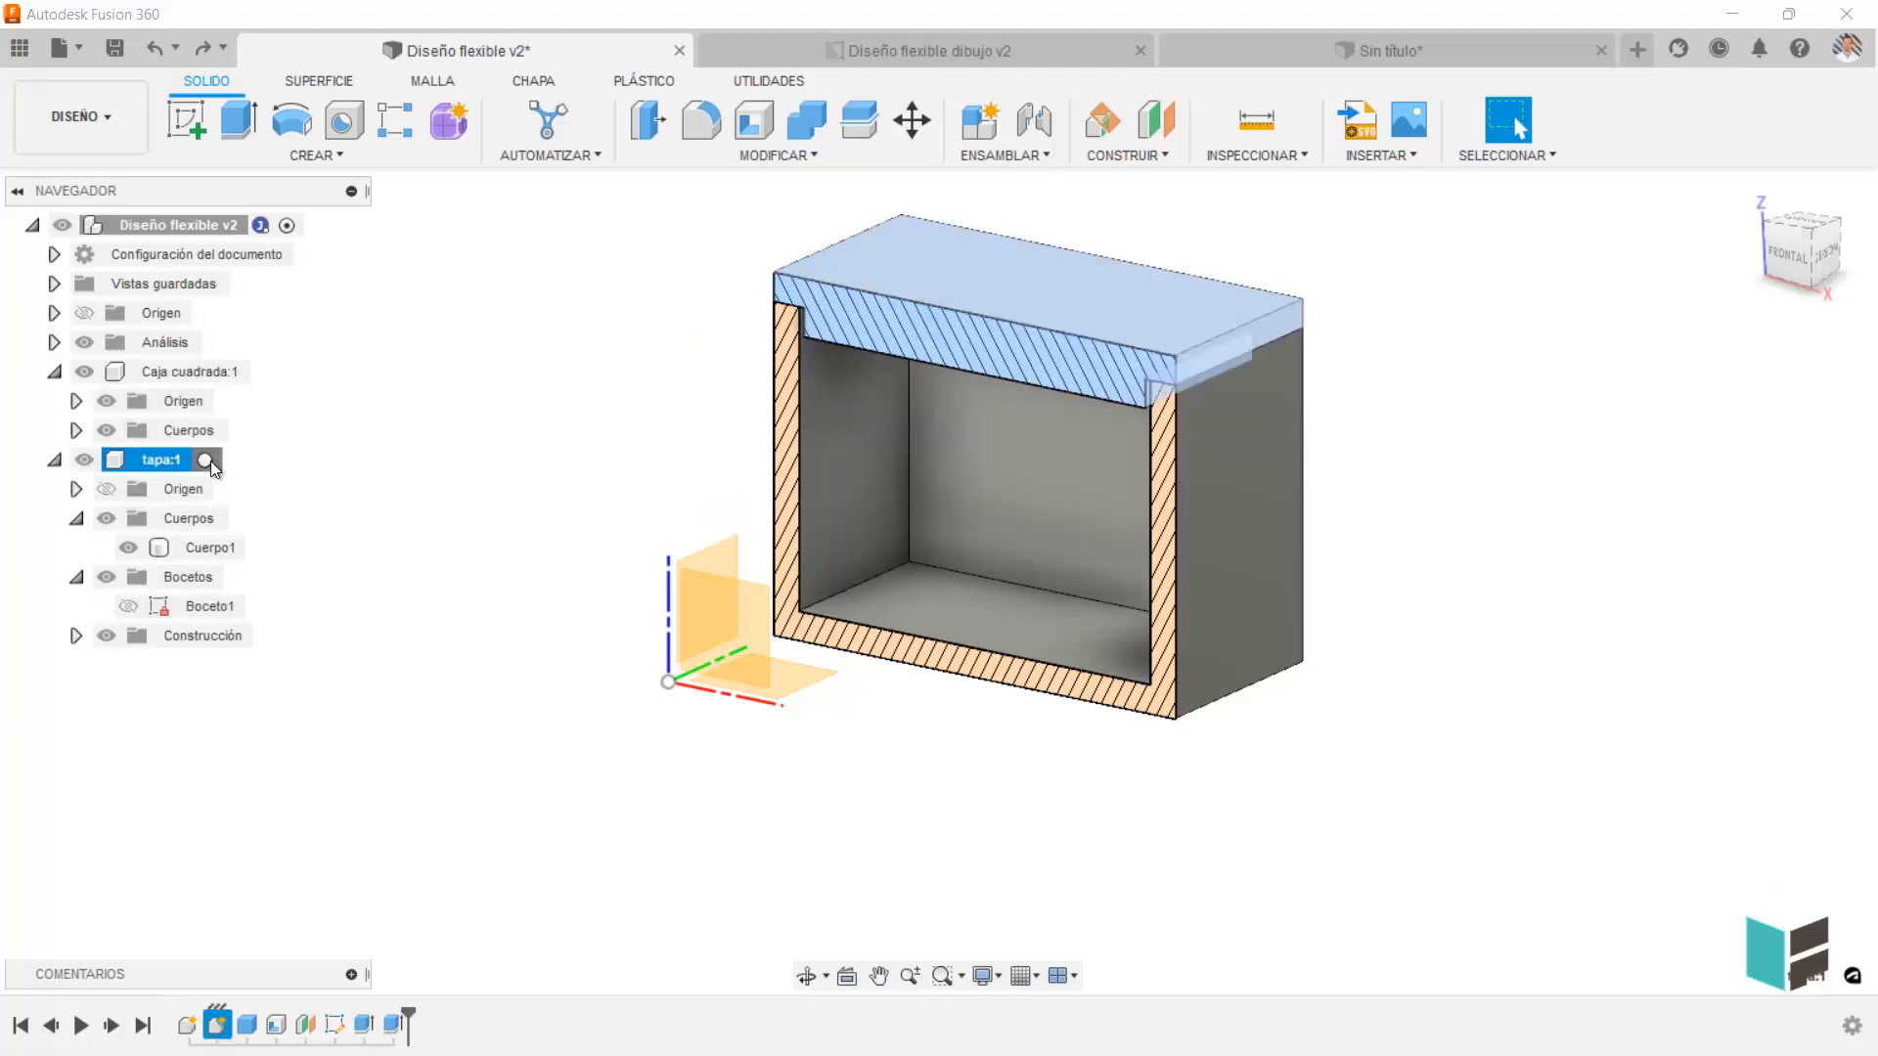
{"action": "left_click", "coordinate": [205, 459]}
Paste a copy of Cuerpo1 inside the tapa component and move the copy 104.932 mm along X.
{"action": "left_click", "coordinate": [210, 548]}
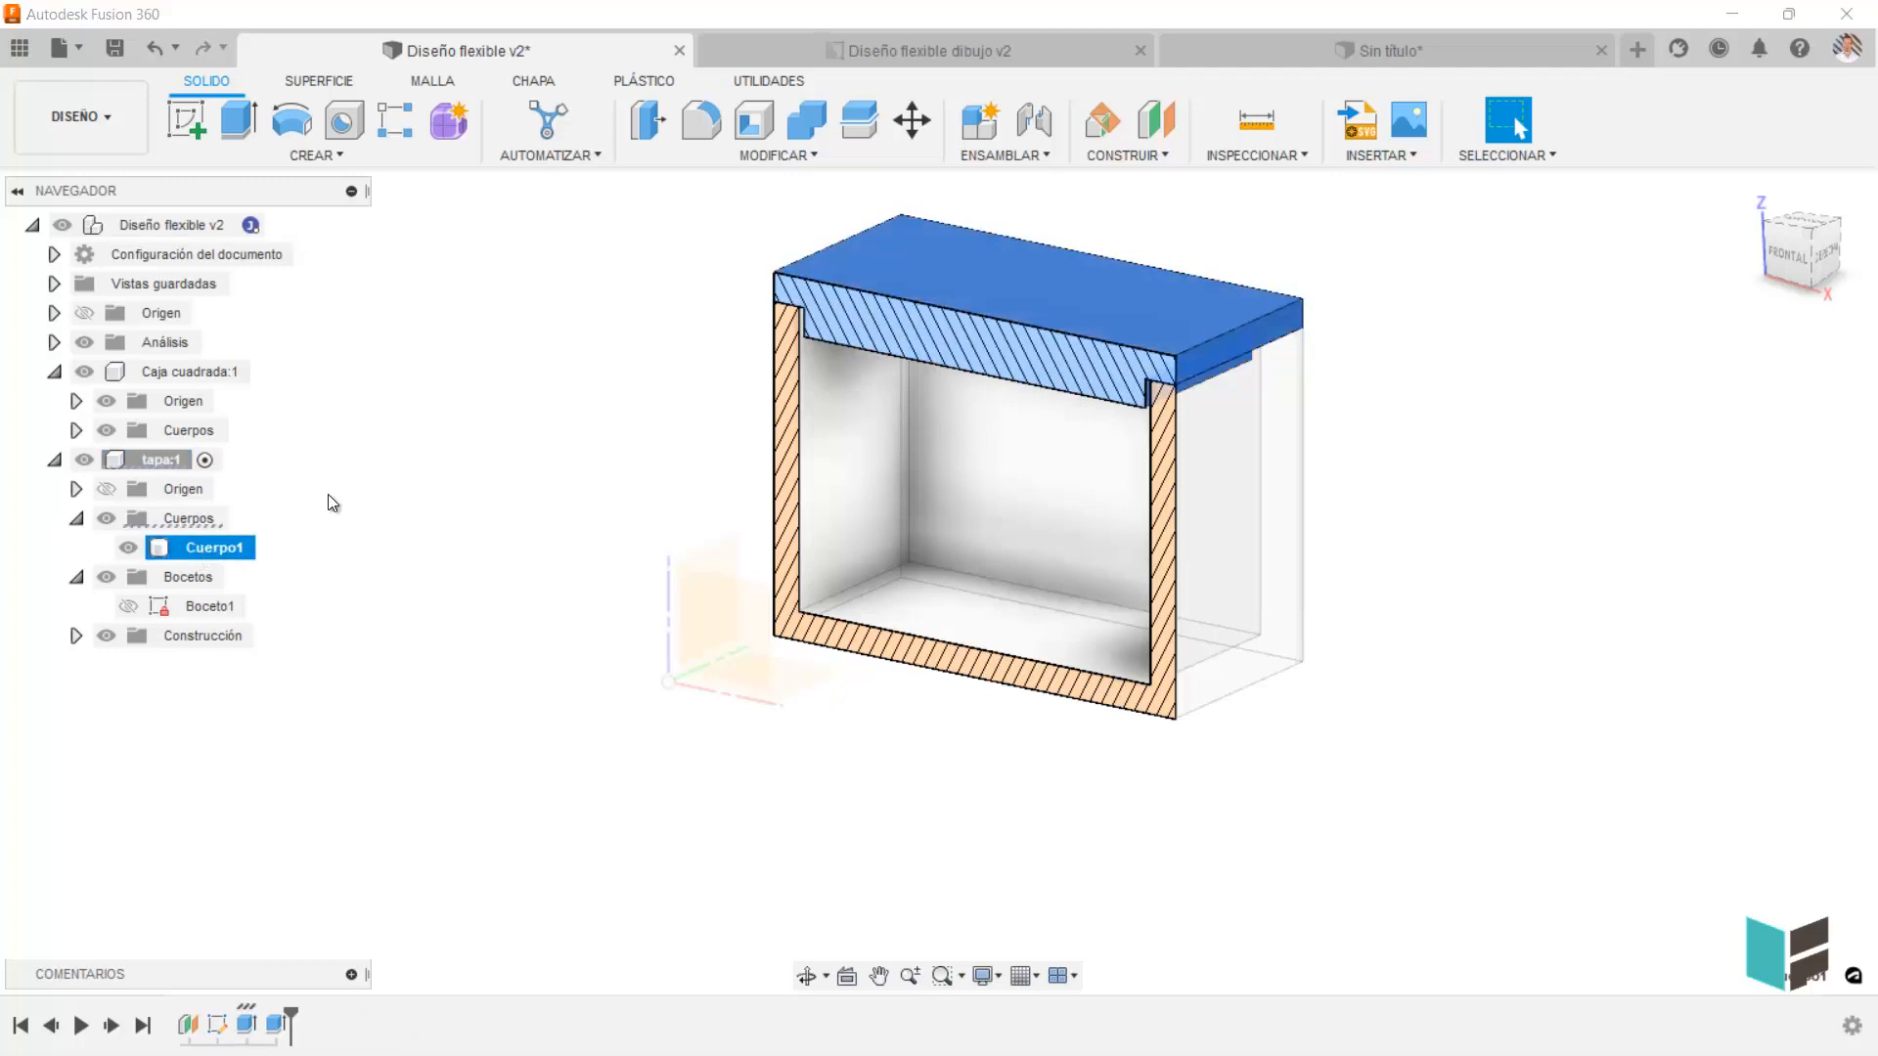
{"action": "key", "text": "ctrl+v"}
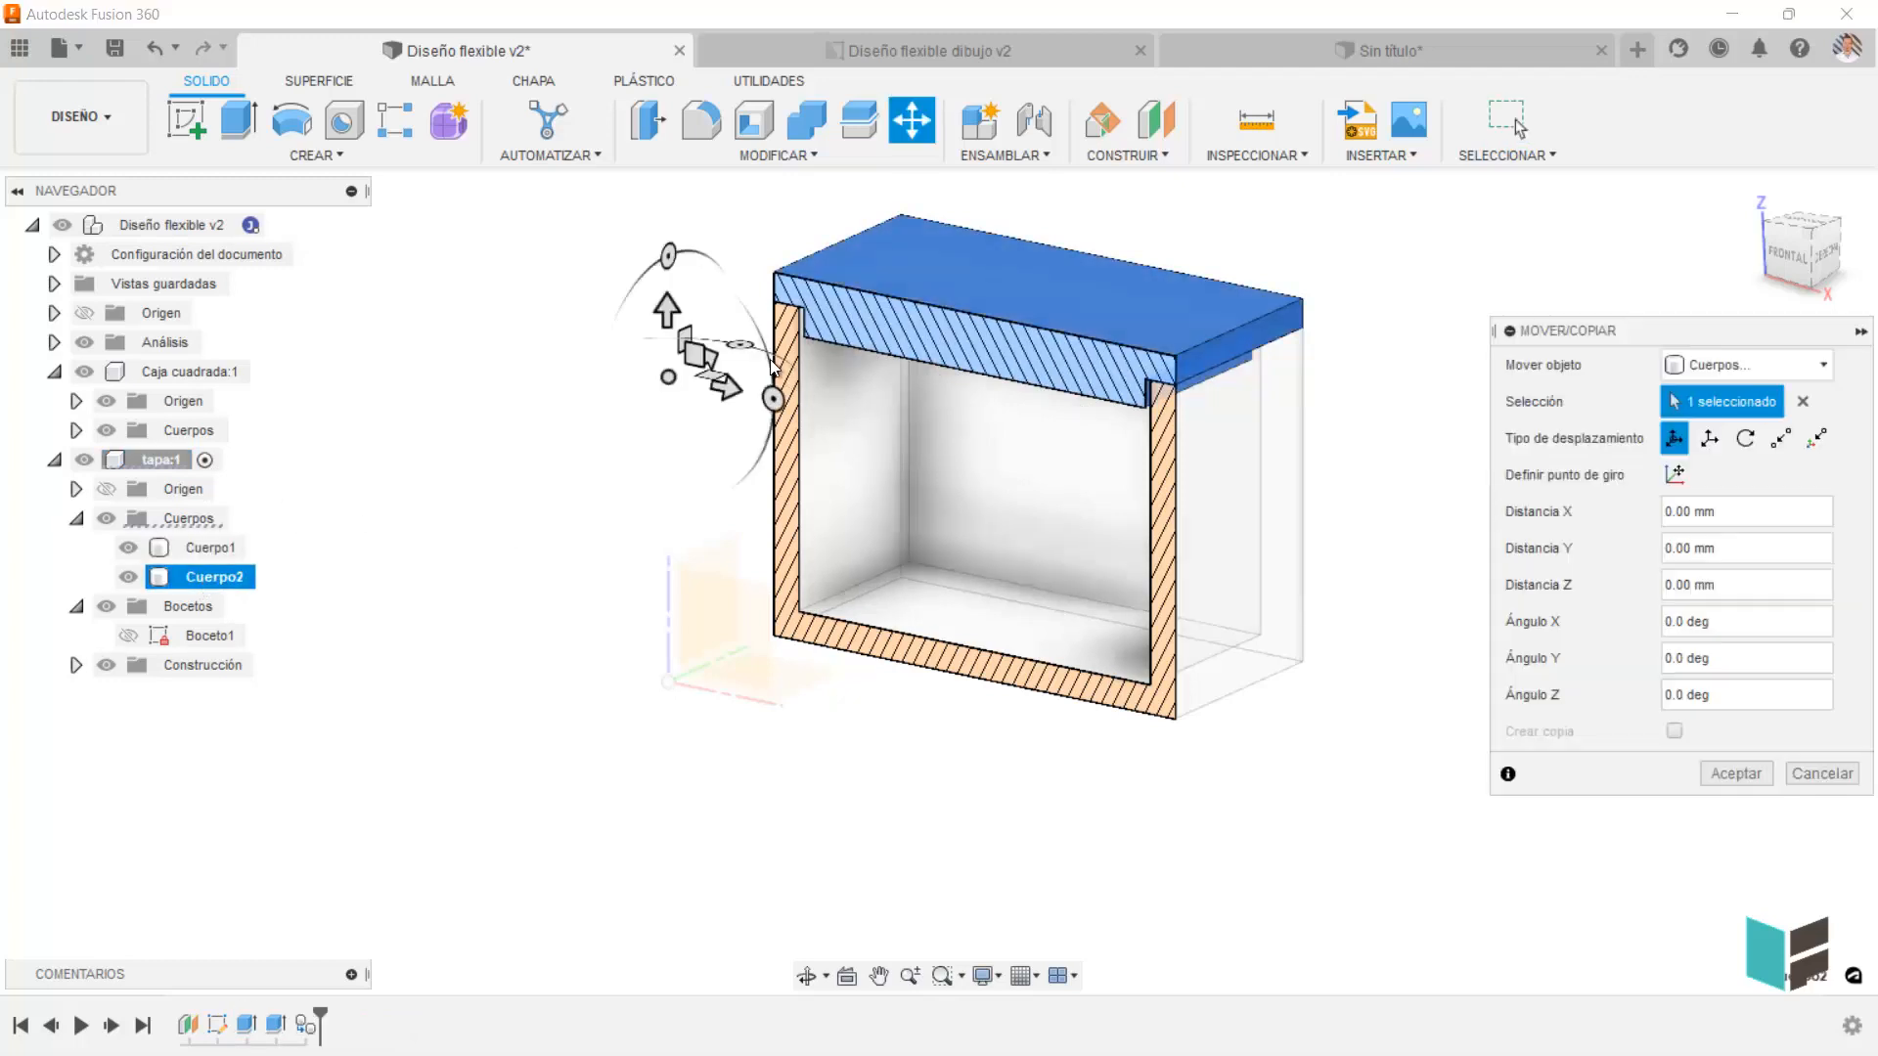
{"action": "left_click_drag", "start_coordinate": [668, 313], "coordinate": [719, 782]}
{"action": "key", "text": "Escape"}
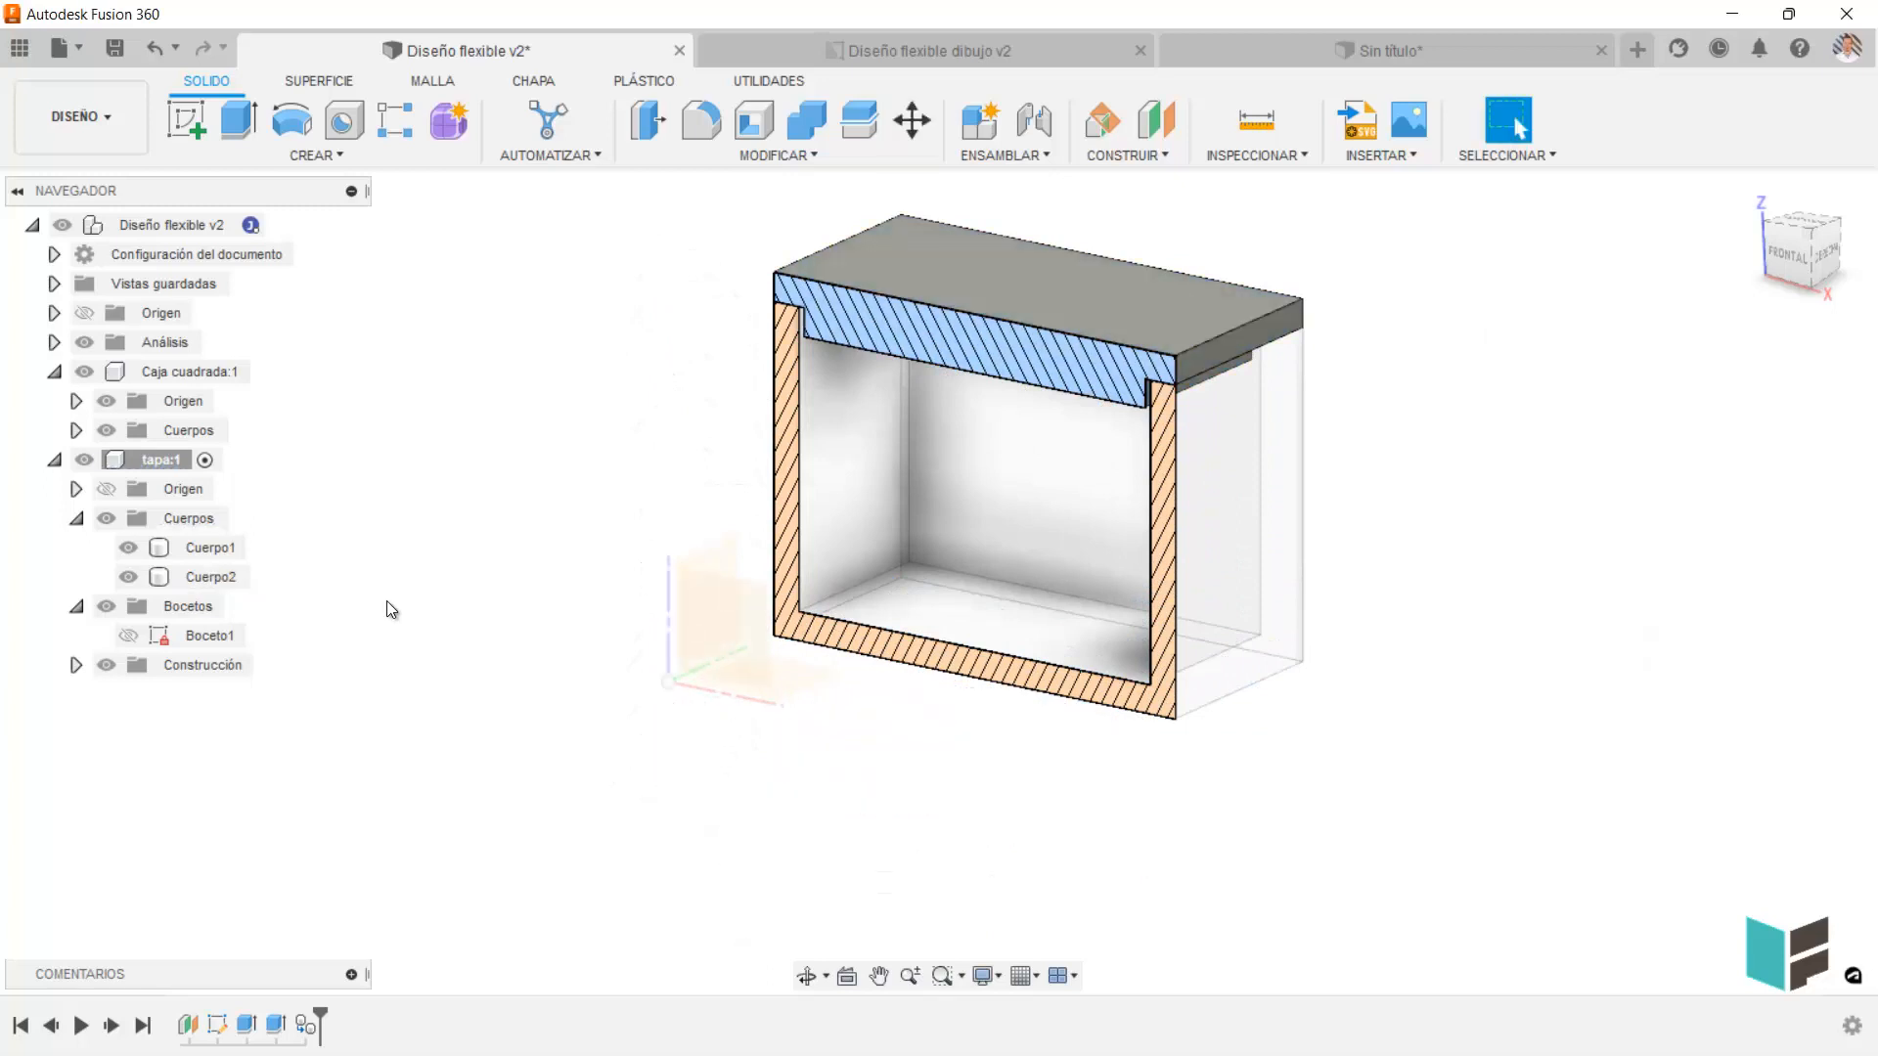
{"action": "left_click", "coordinate": [205, 577]}
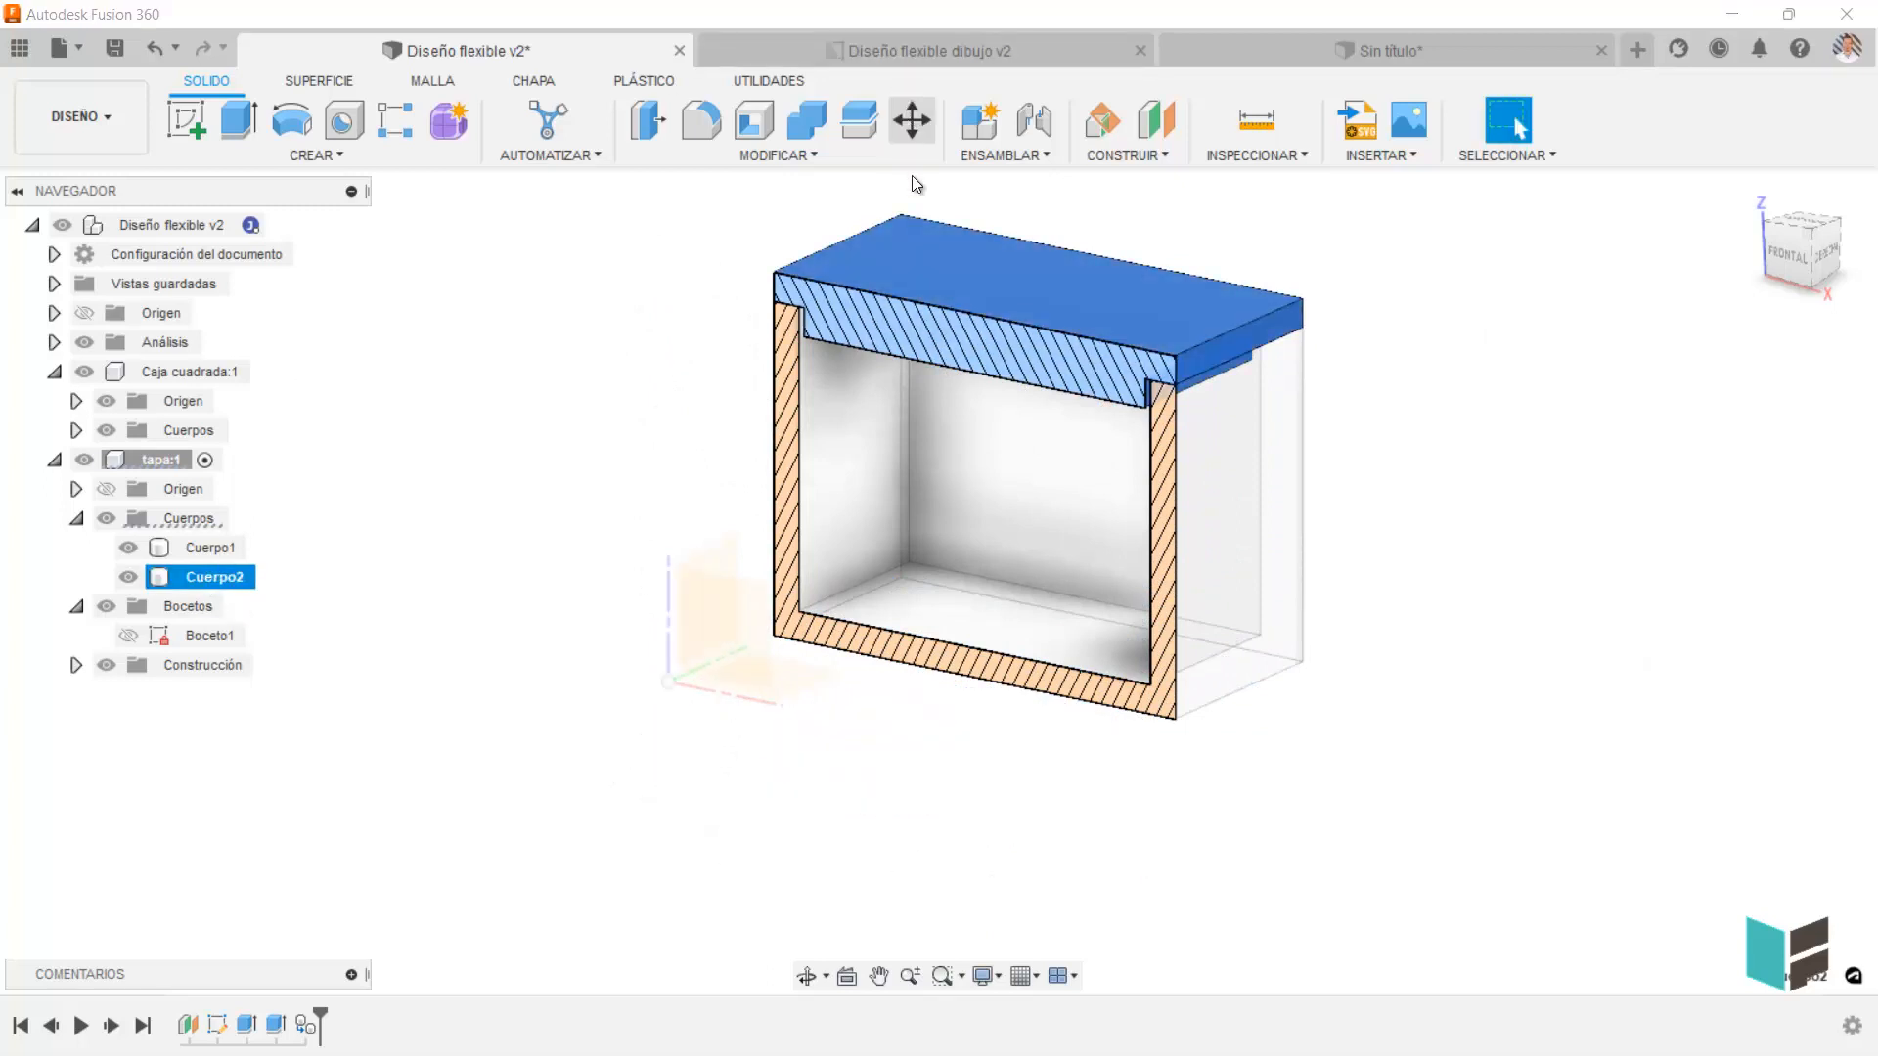
{"action": "left_click", "coordinate": [911, 122]}
{"action": "left_click_drag", "start_coordinate": [726, 390], "coordinate": [1279, 520]}
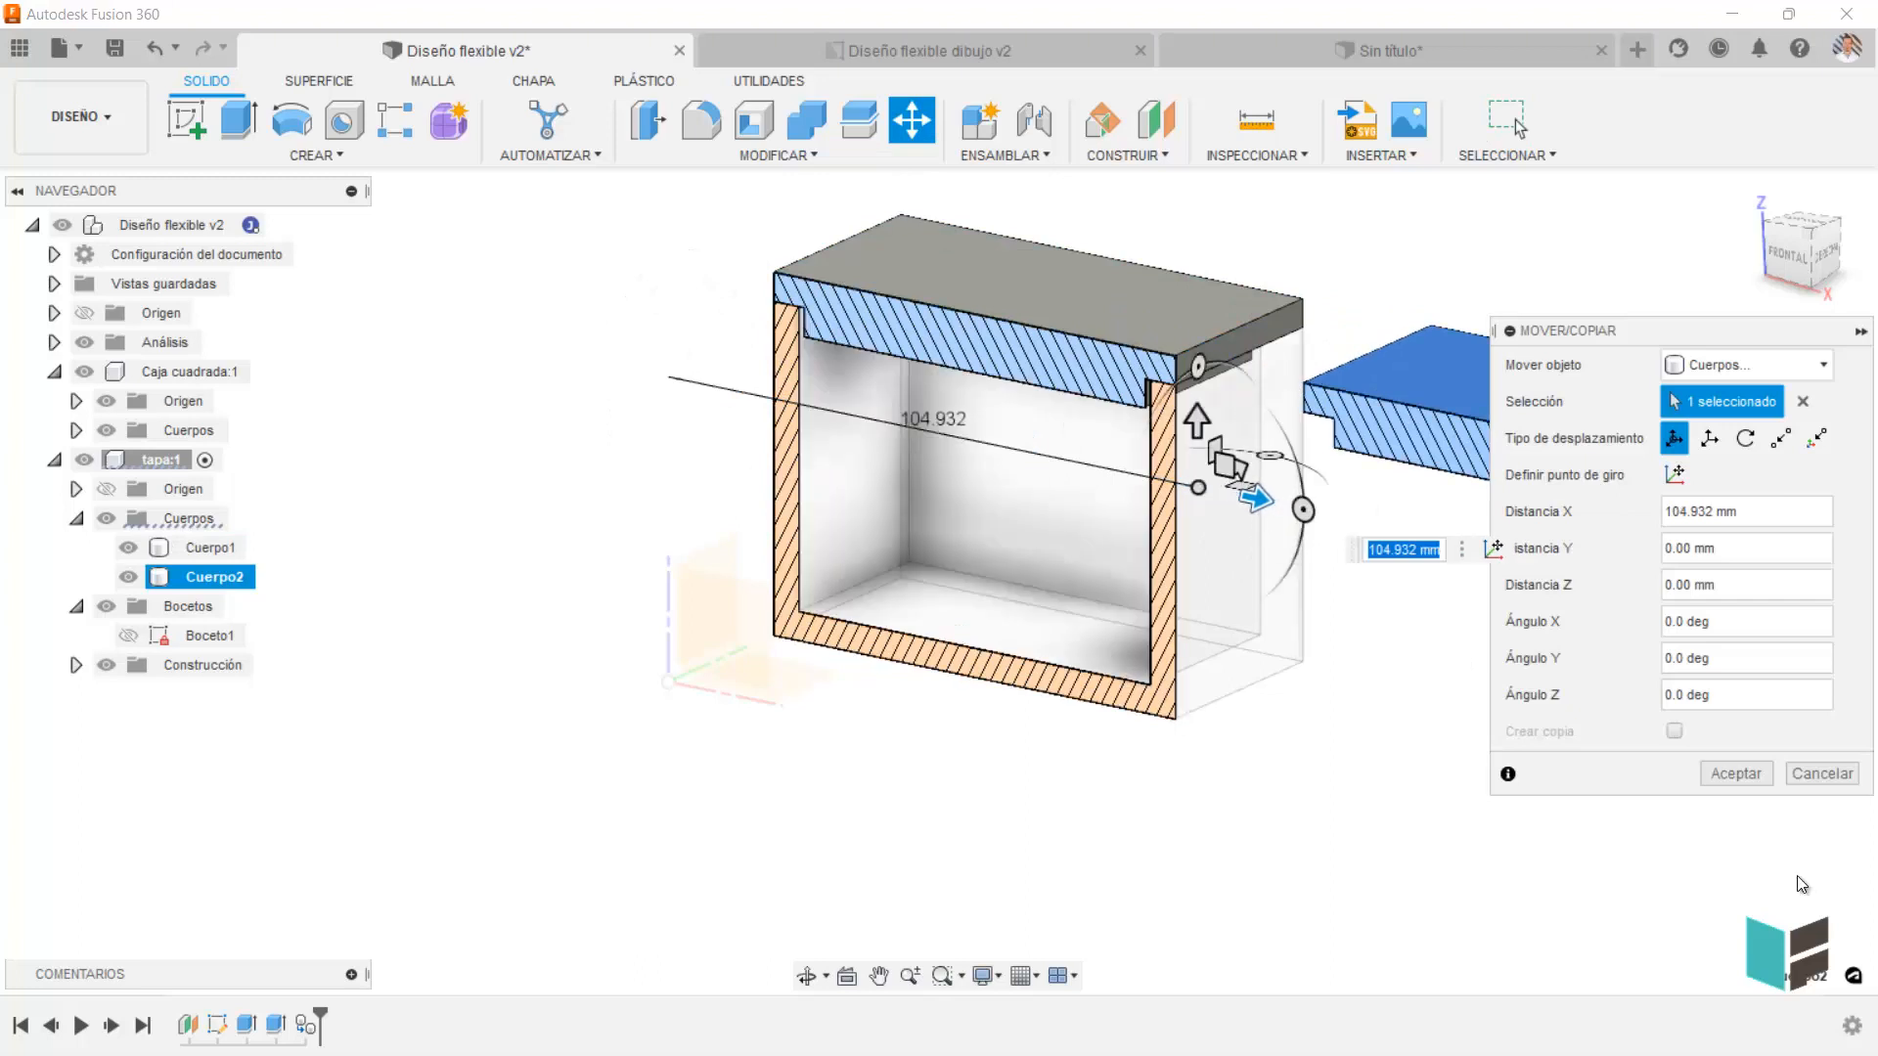
{"action": "left_click", "coordinate": [1734, 773]}
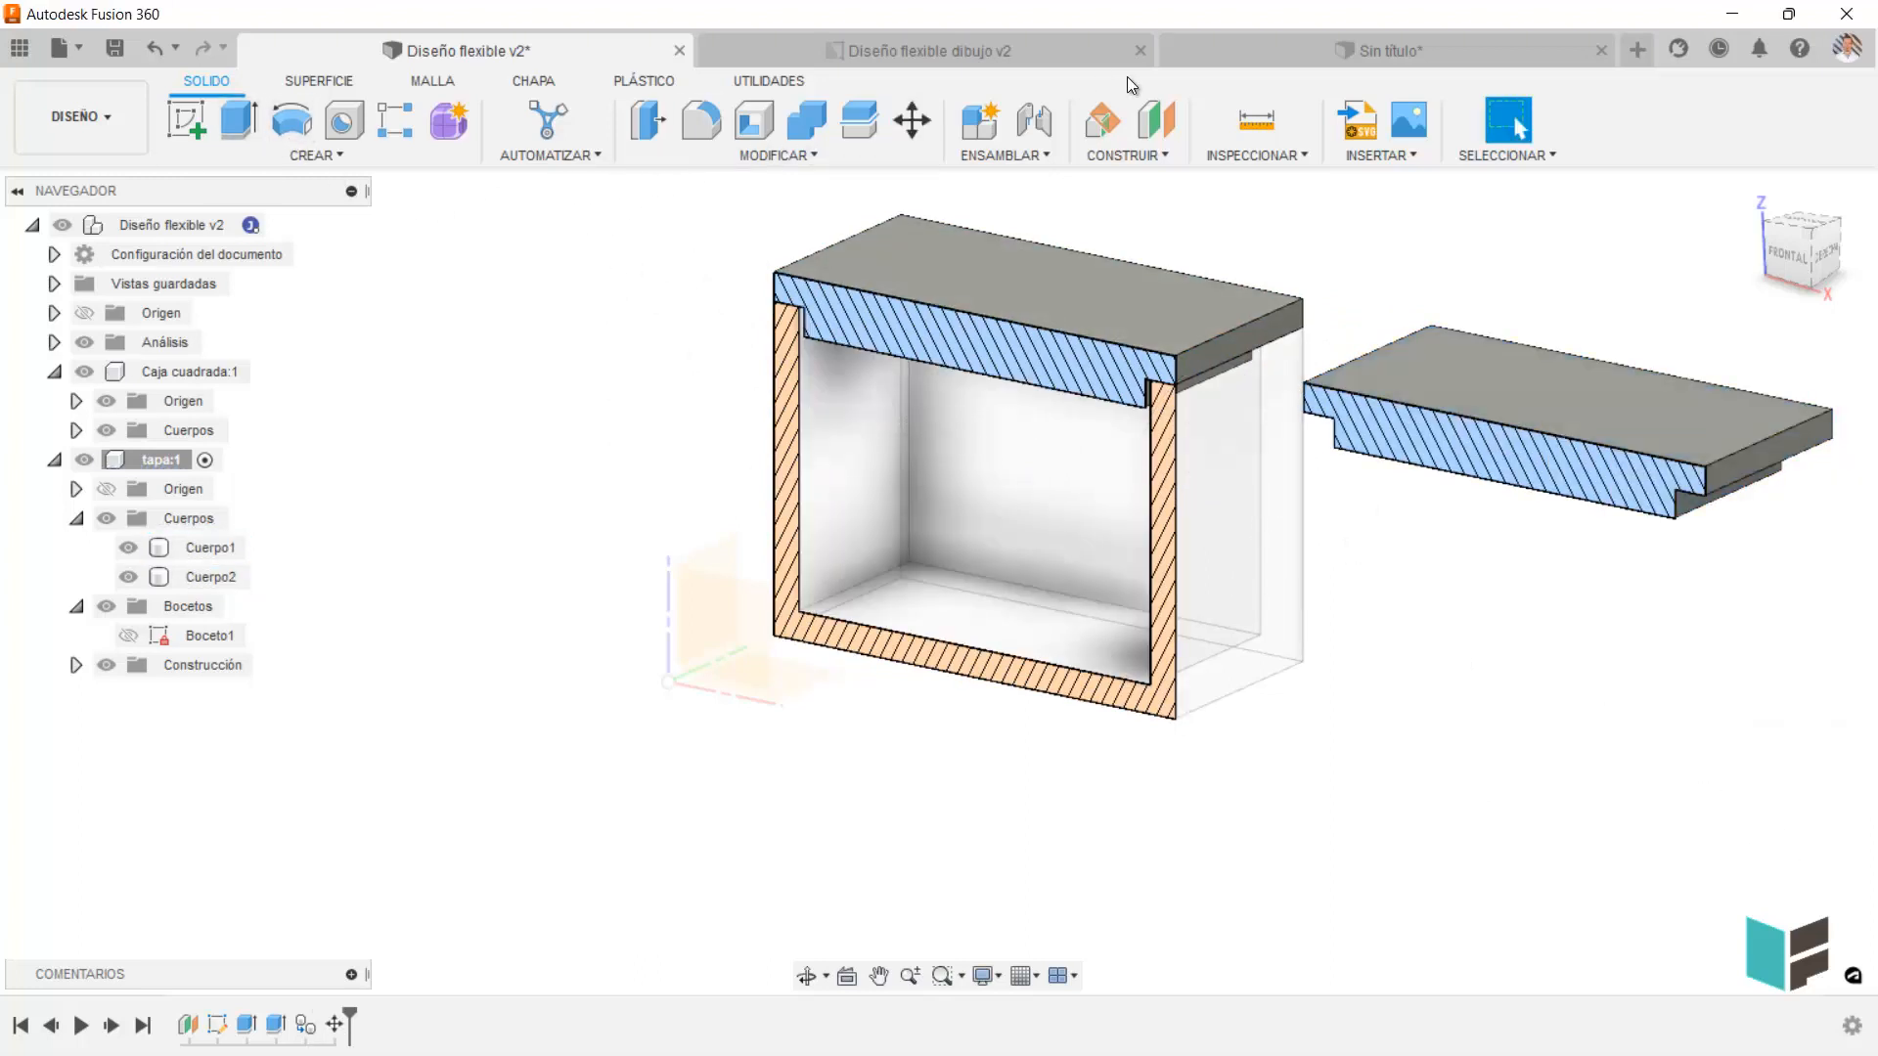
Move only the top face of the lid body Cuerpo1 by 4.831 mm along Z, using Caras as the object type.
{"action": "left_click", "coordinate": [908, 103]}
{"action": "left_click", "coordinate": [970, 266]}
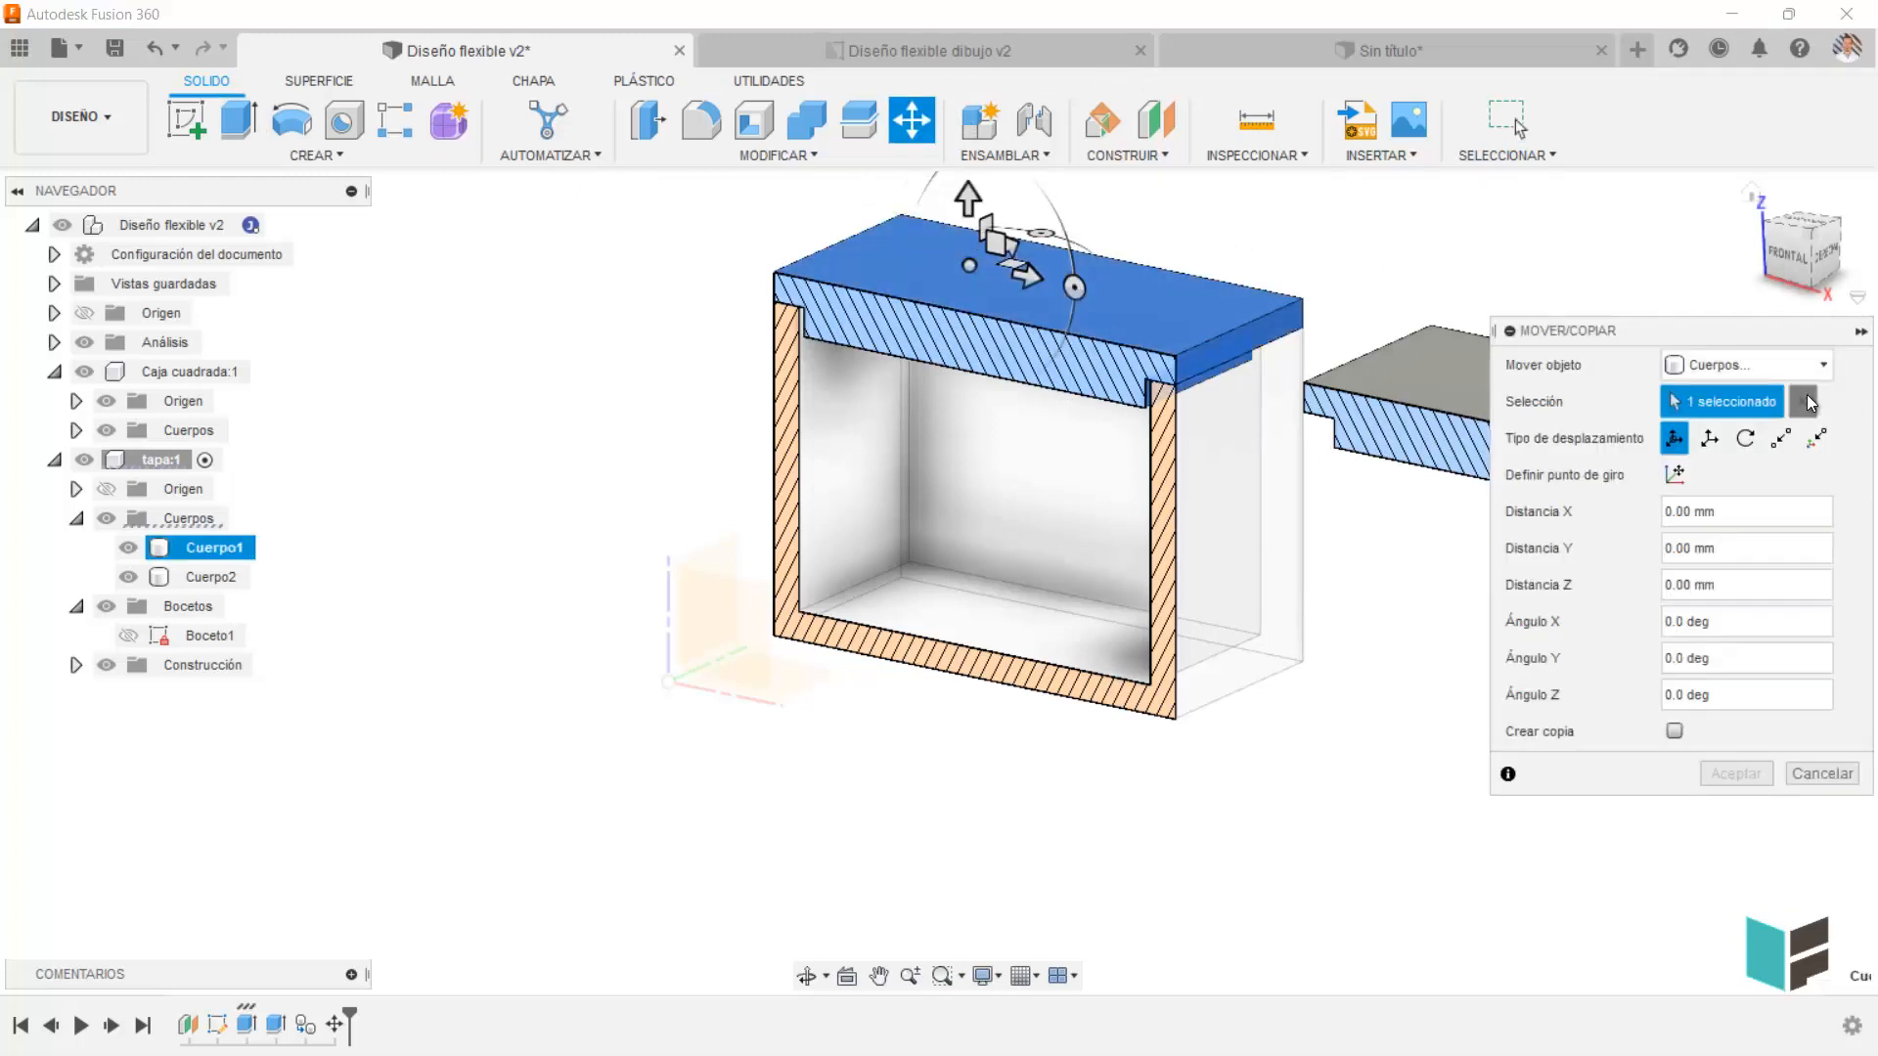
{"action": "left_click", "coordinate": [1805, 397]}
{"action": "left_click", "coordinate": [1810, 367]}
{"action": "left_click", "coordinate": [1770, 445]}
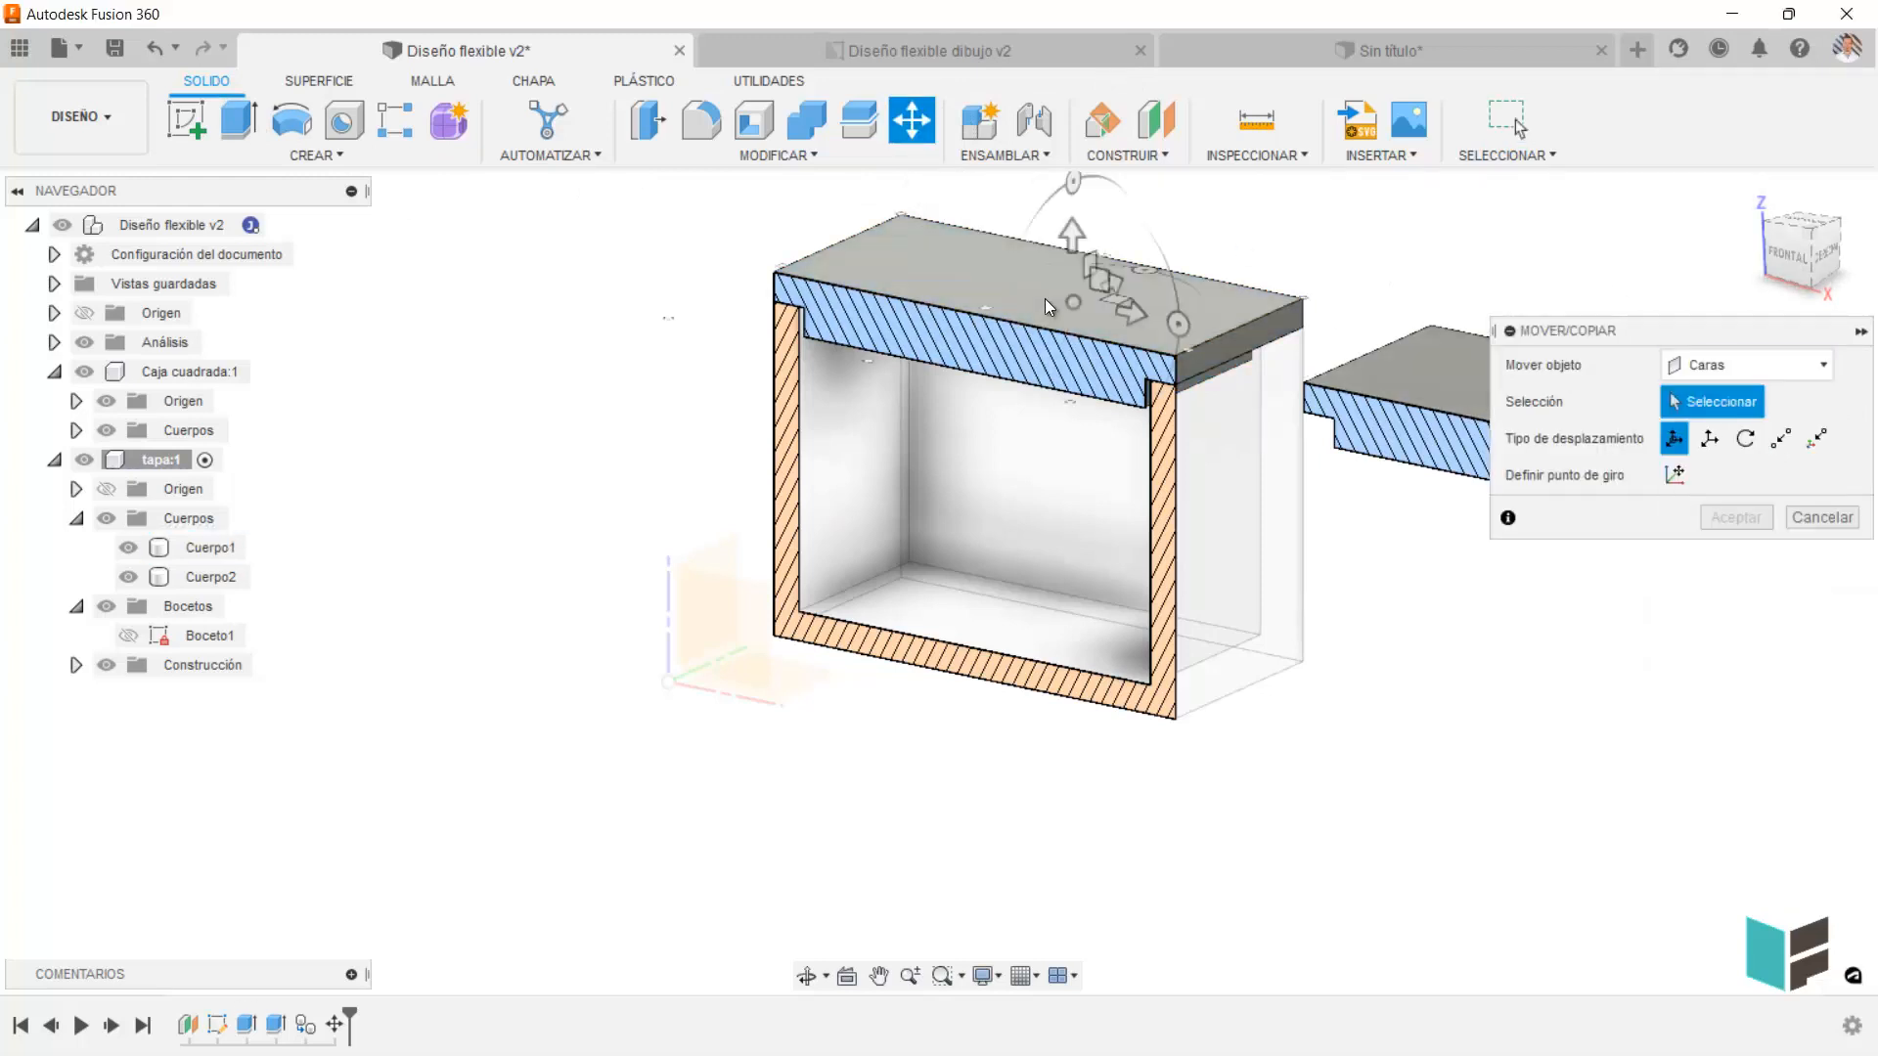
{"action": "left_click", "coordinate": [1044, 306]}
{"action": "left_click_drag", "start_coordinate": [1043, 230], "coordinate": [1043, 203]}
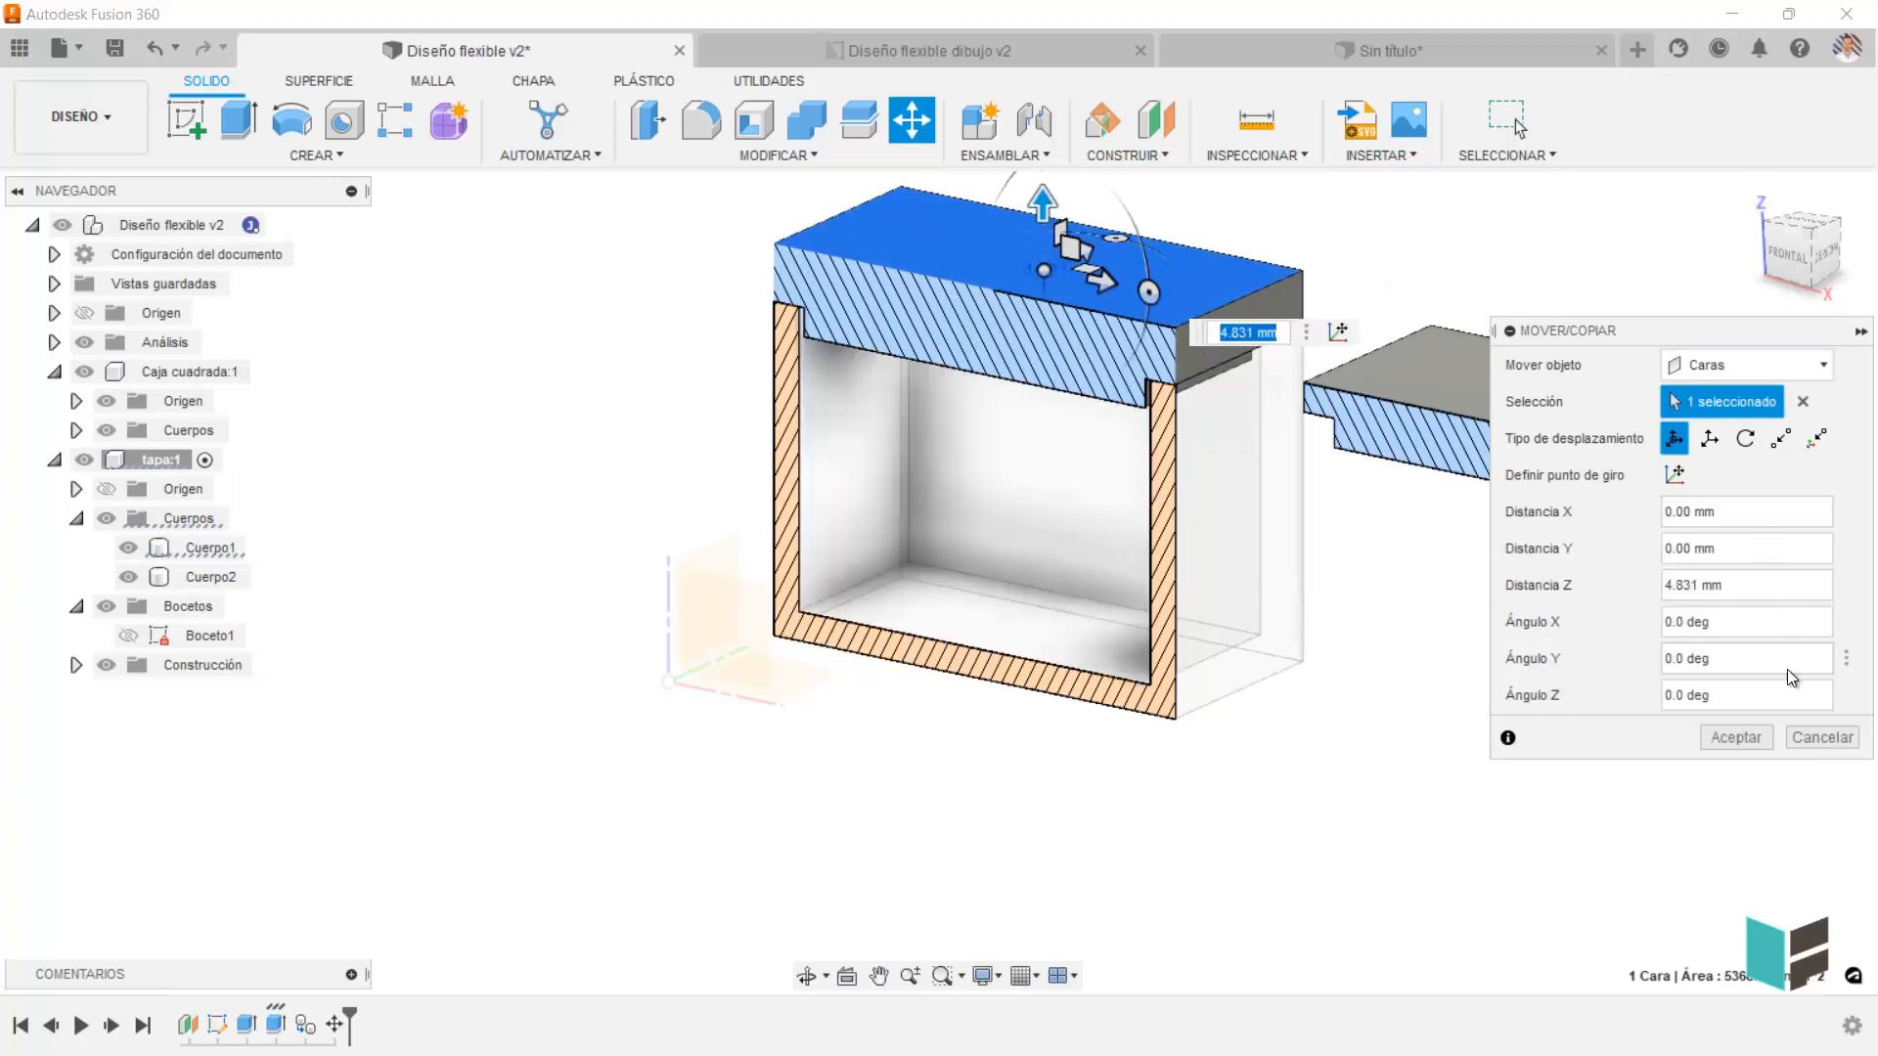
{"action": "left_click", "coordinate": [1736, 738]}
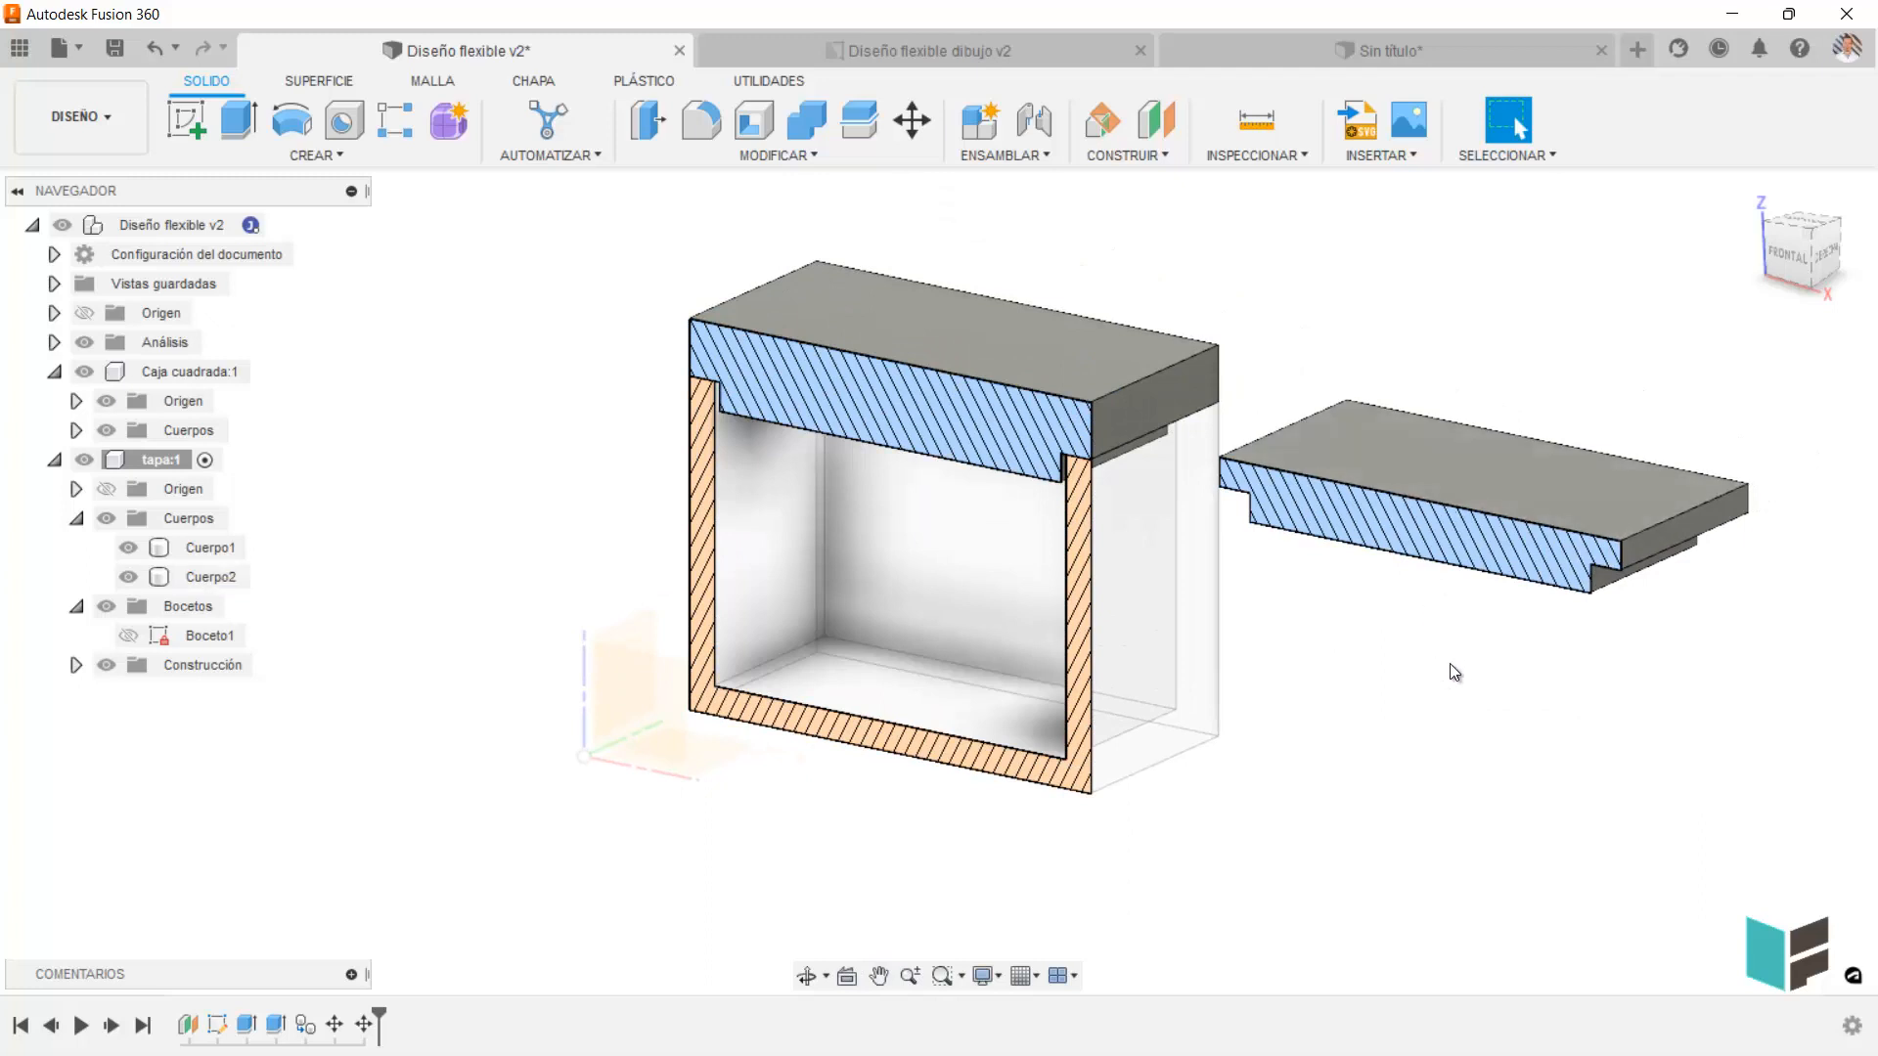
Undo the face move, the displacement of Cuerpo2 and the pasting of that body.
{"action": "key", "text": "ctrl+z"}
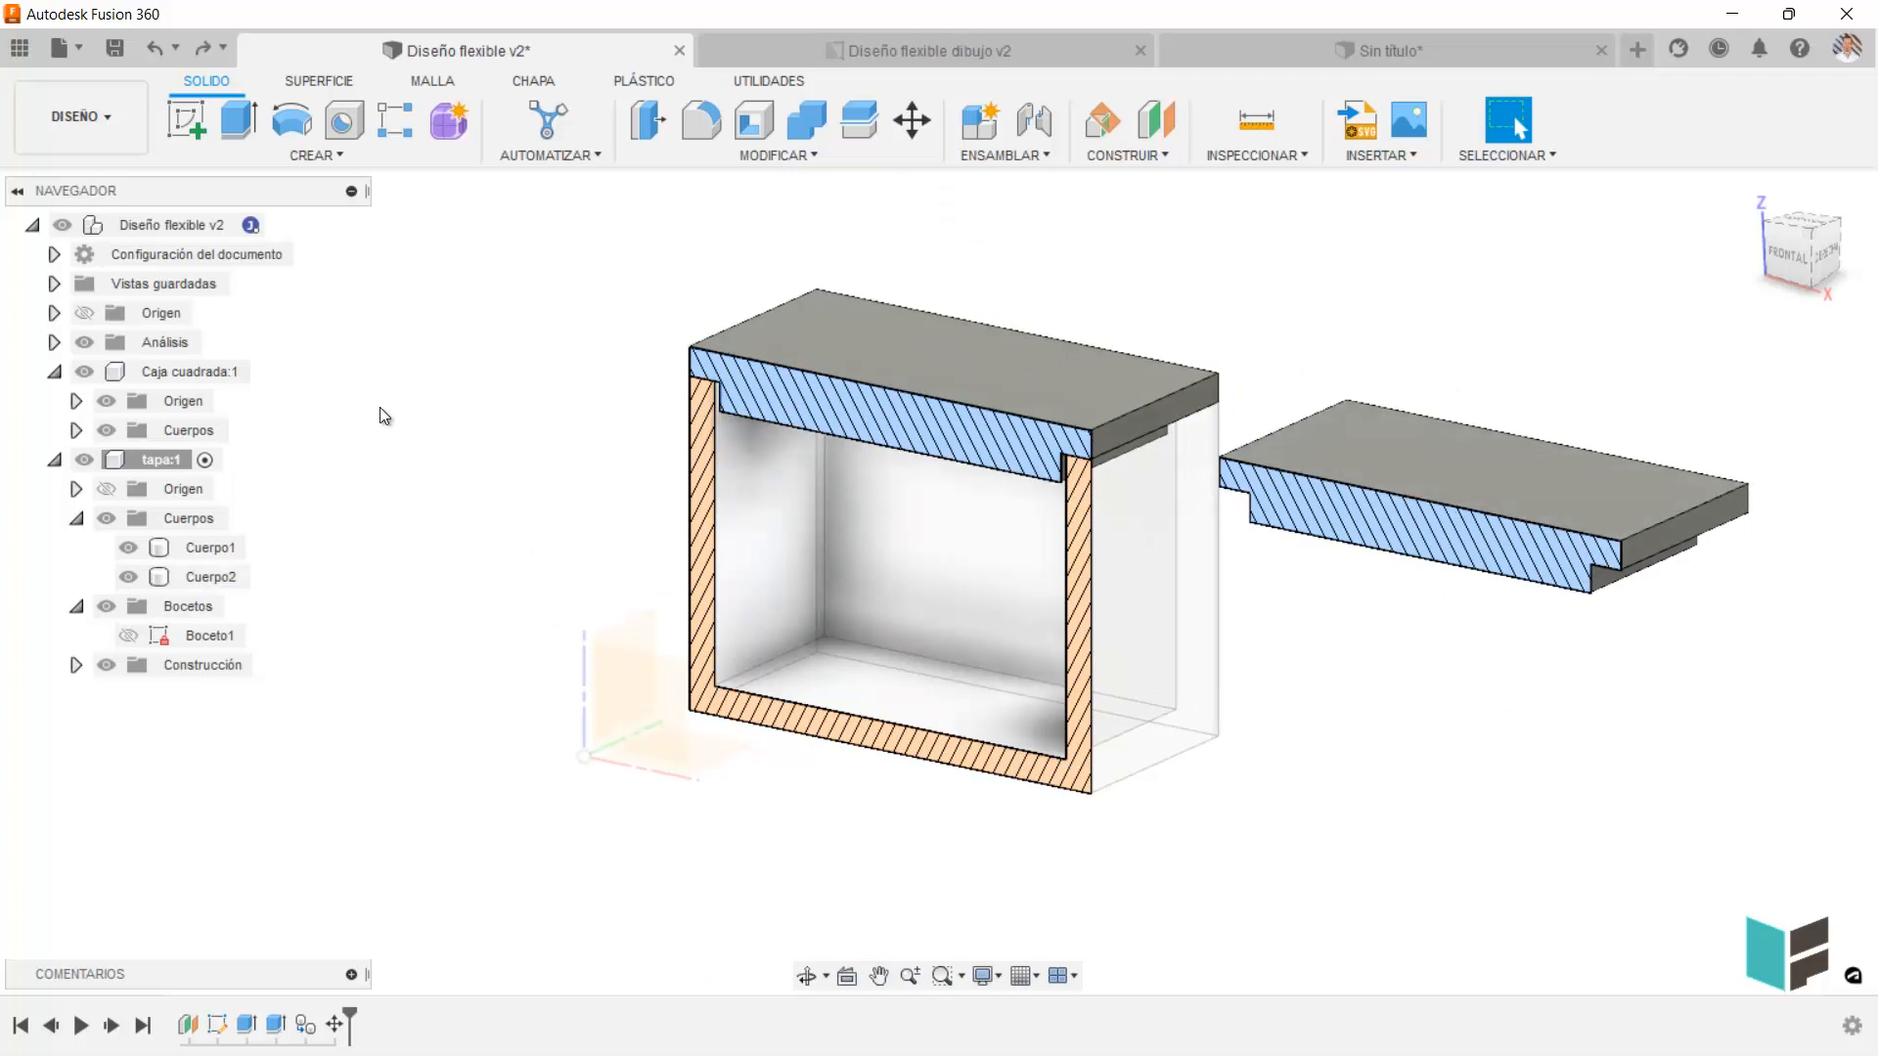
{"action": "key", "text": "ctrl+z"}
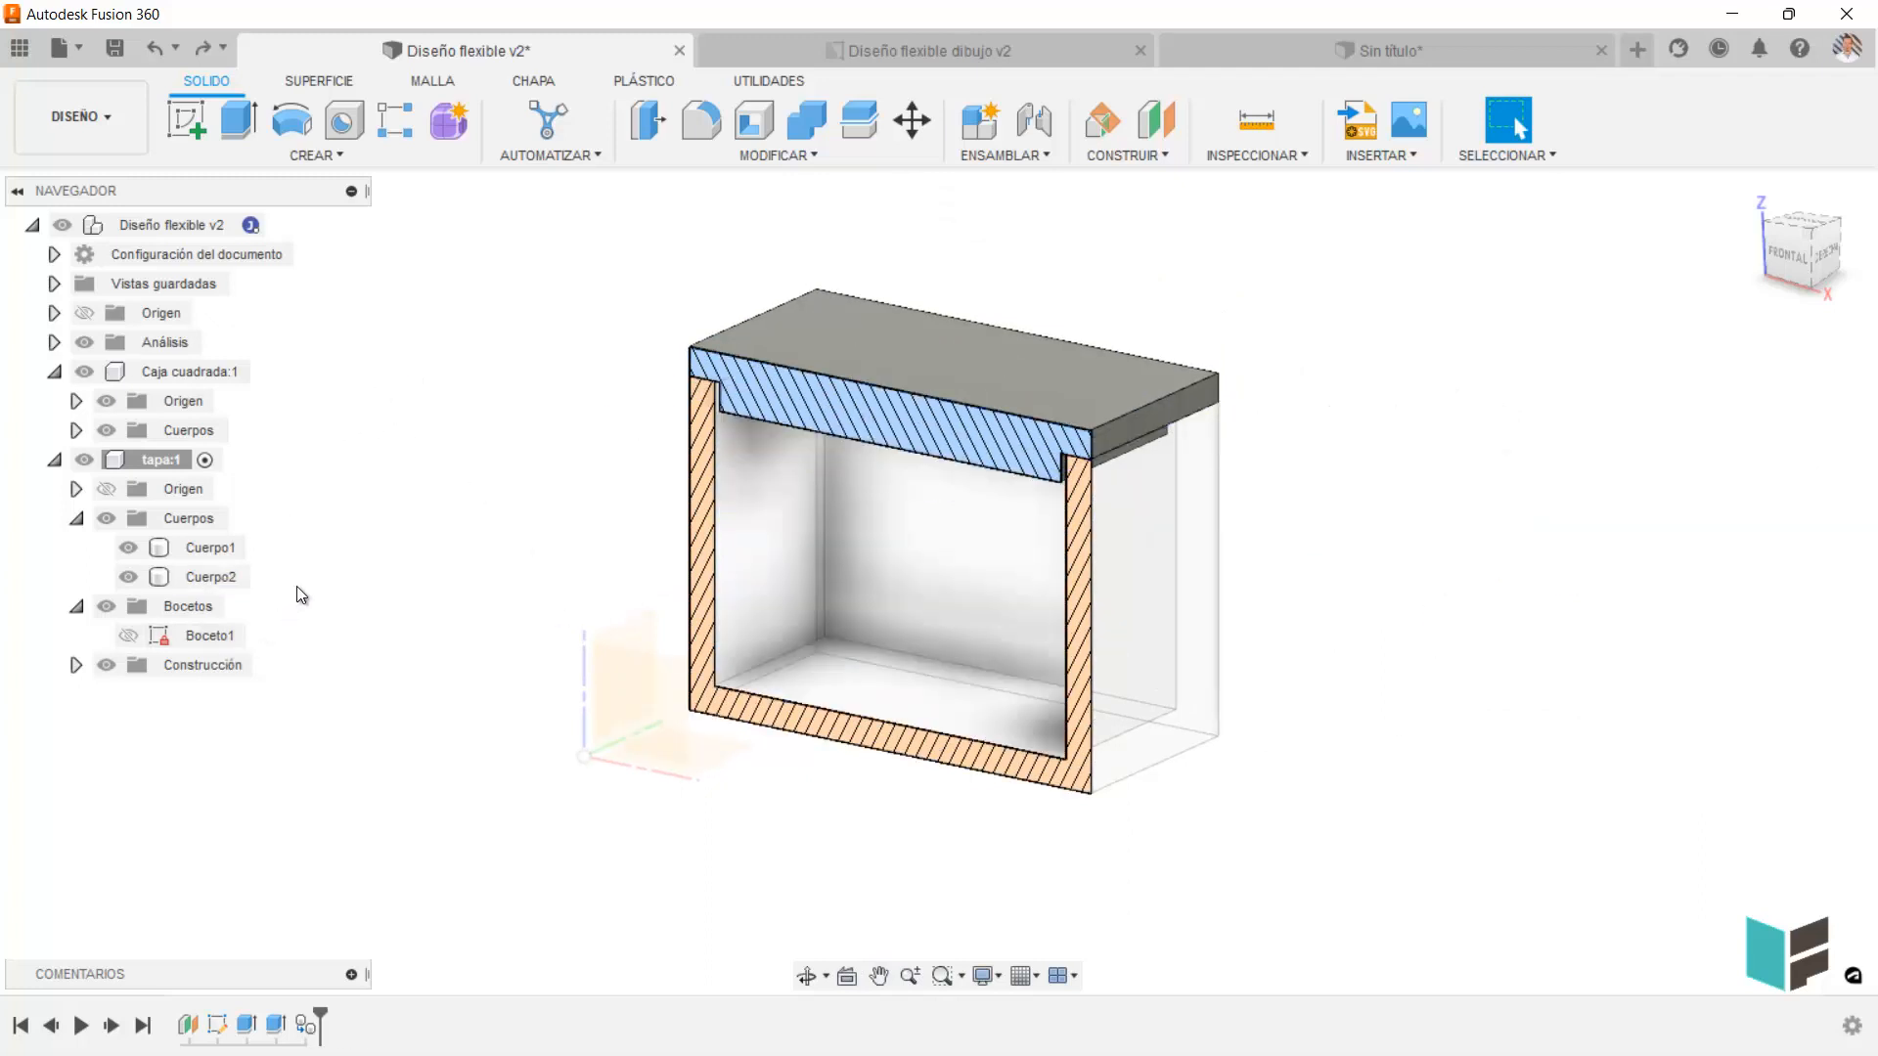
{"action": "key", "text": "ctrl+z"}
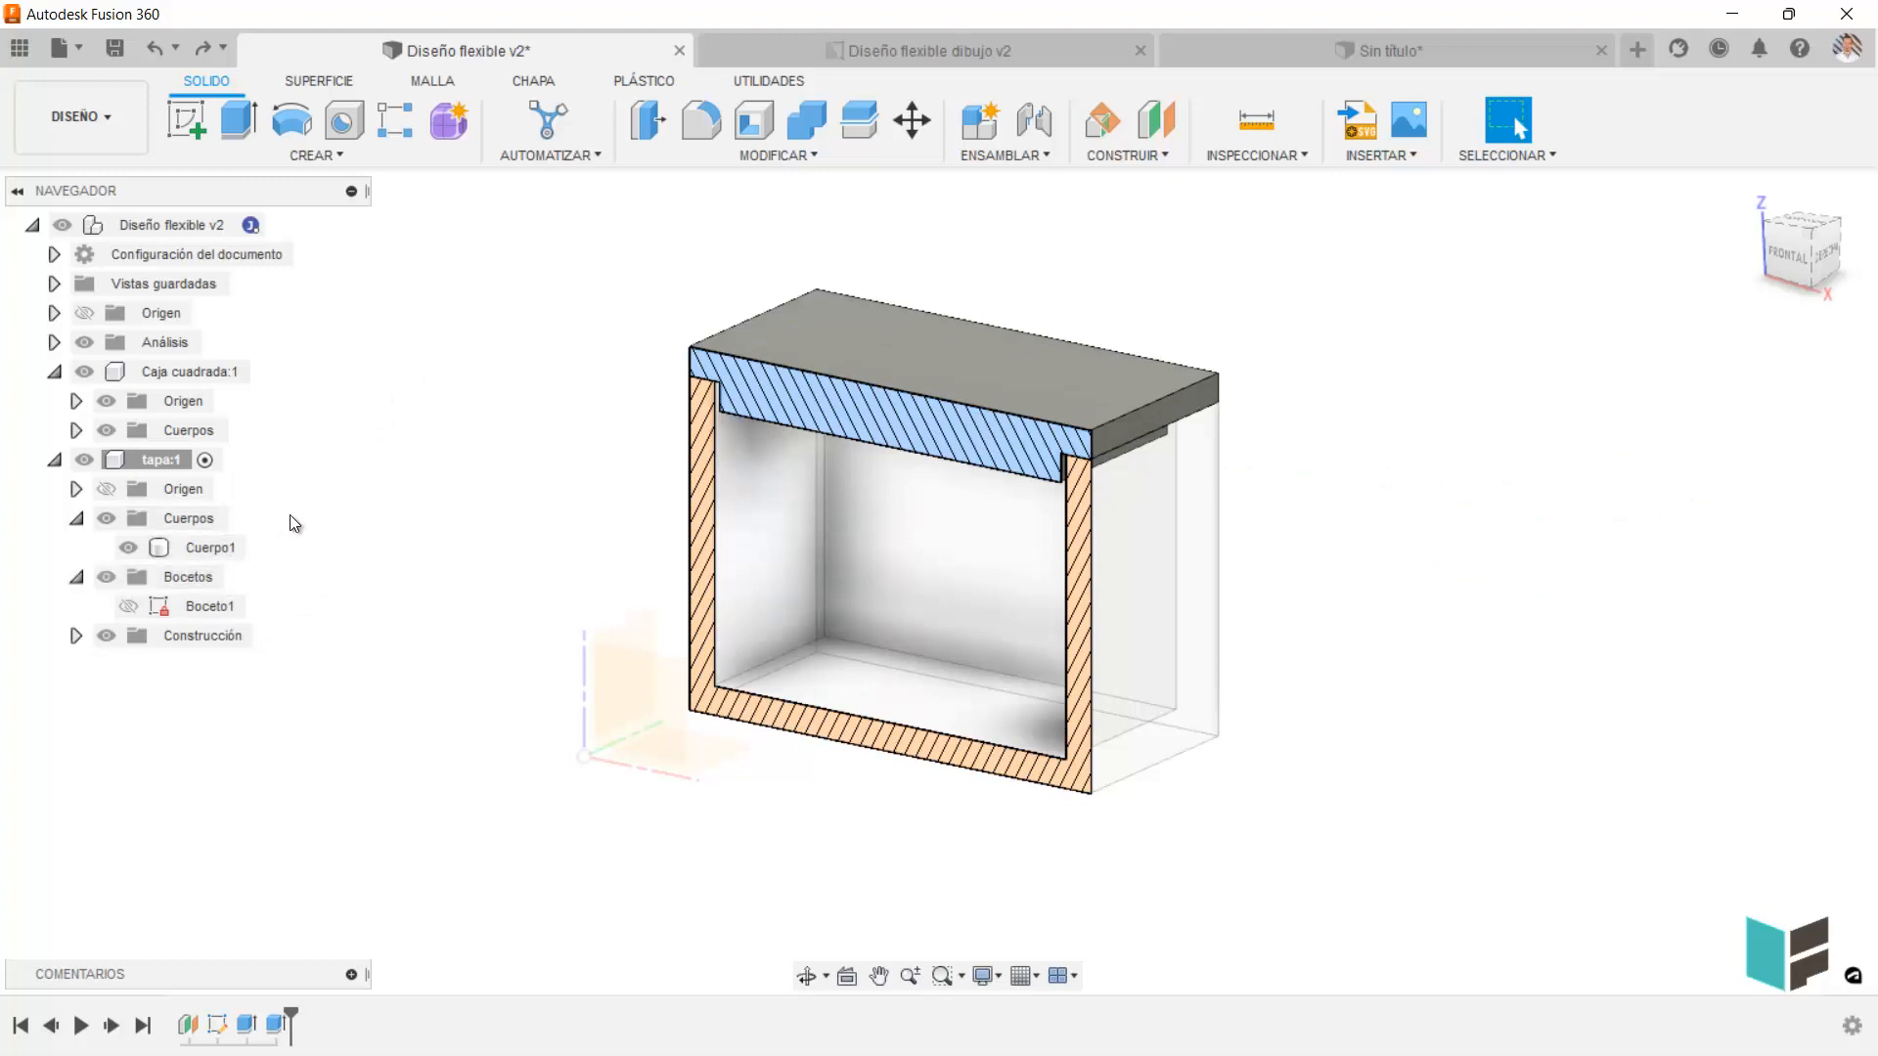
{"action": "left_click", "coordinate": [147, 459]}
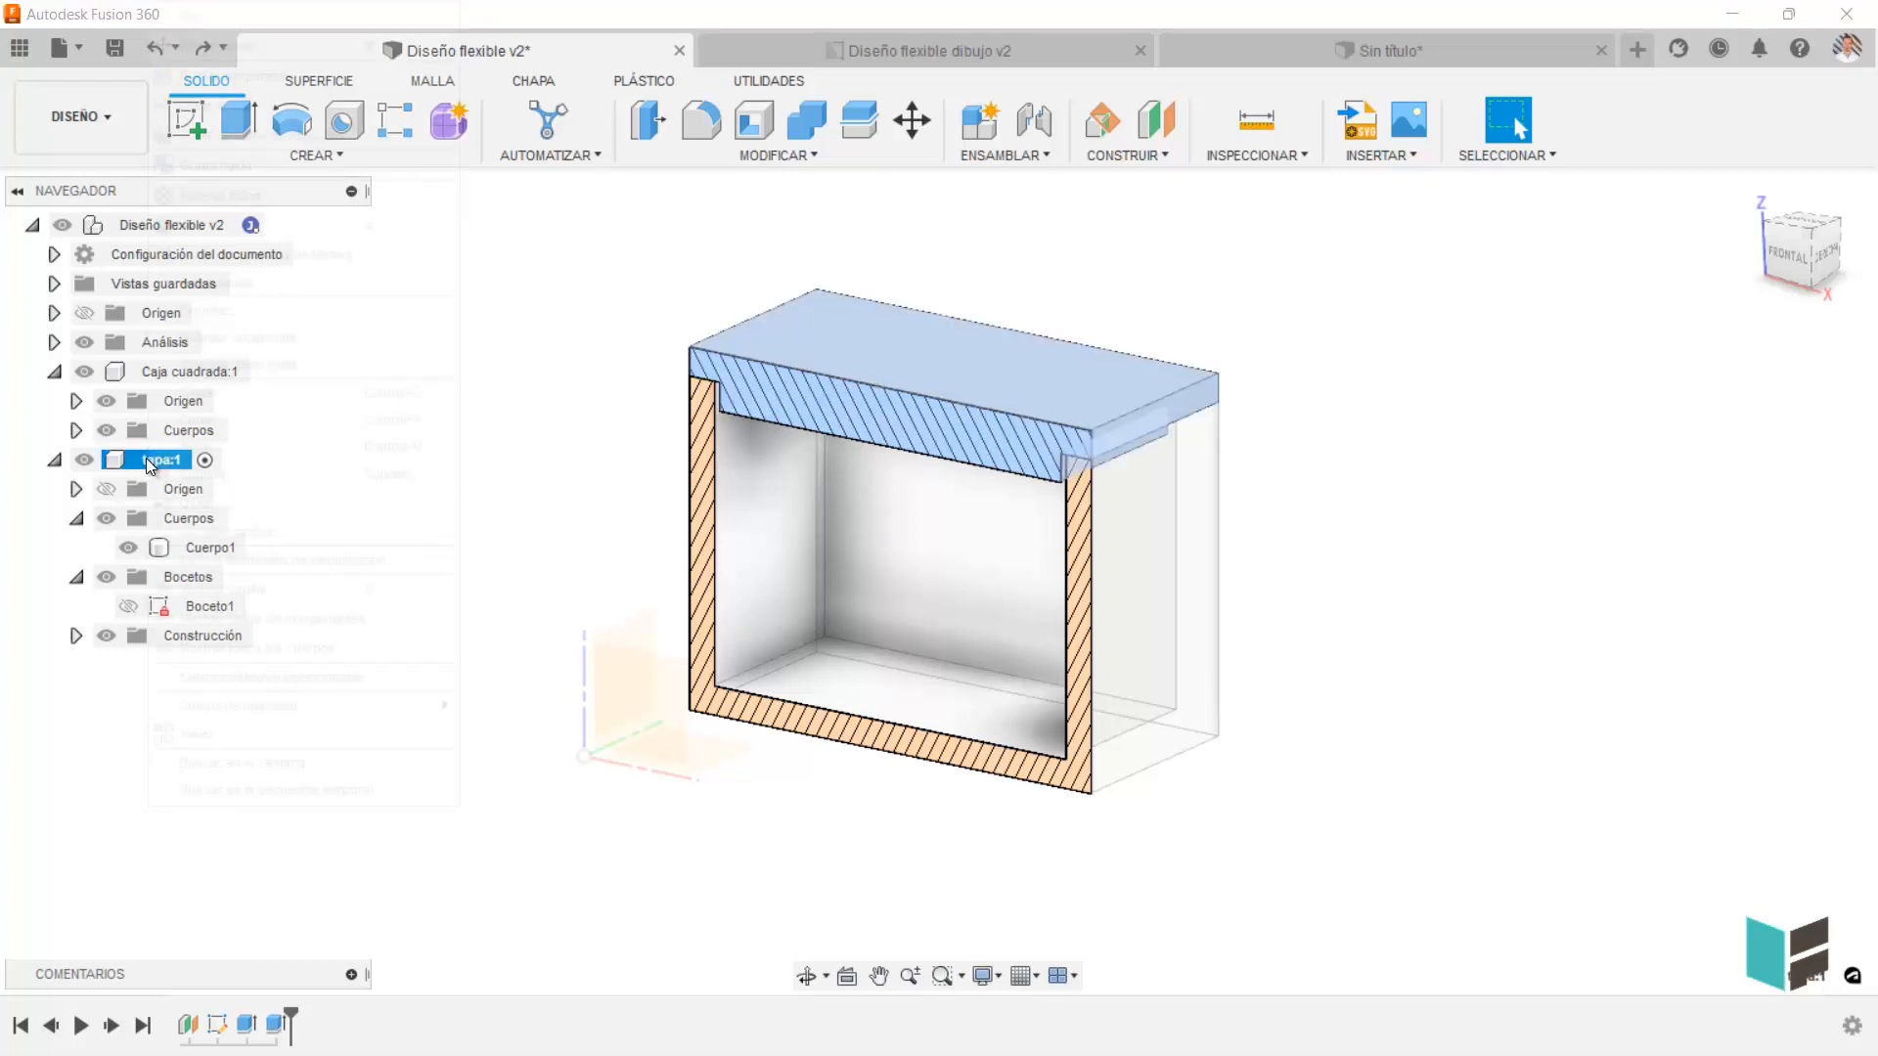
{"action": "right_click", "coordinate": [149, 459]}
{"action": "left_click", "coordinate": [201, 395]}
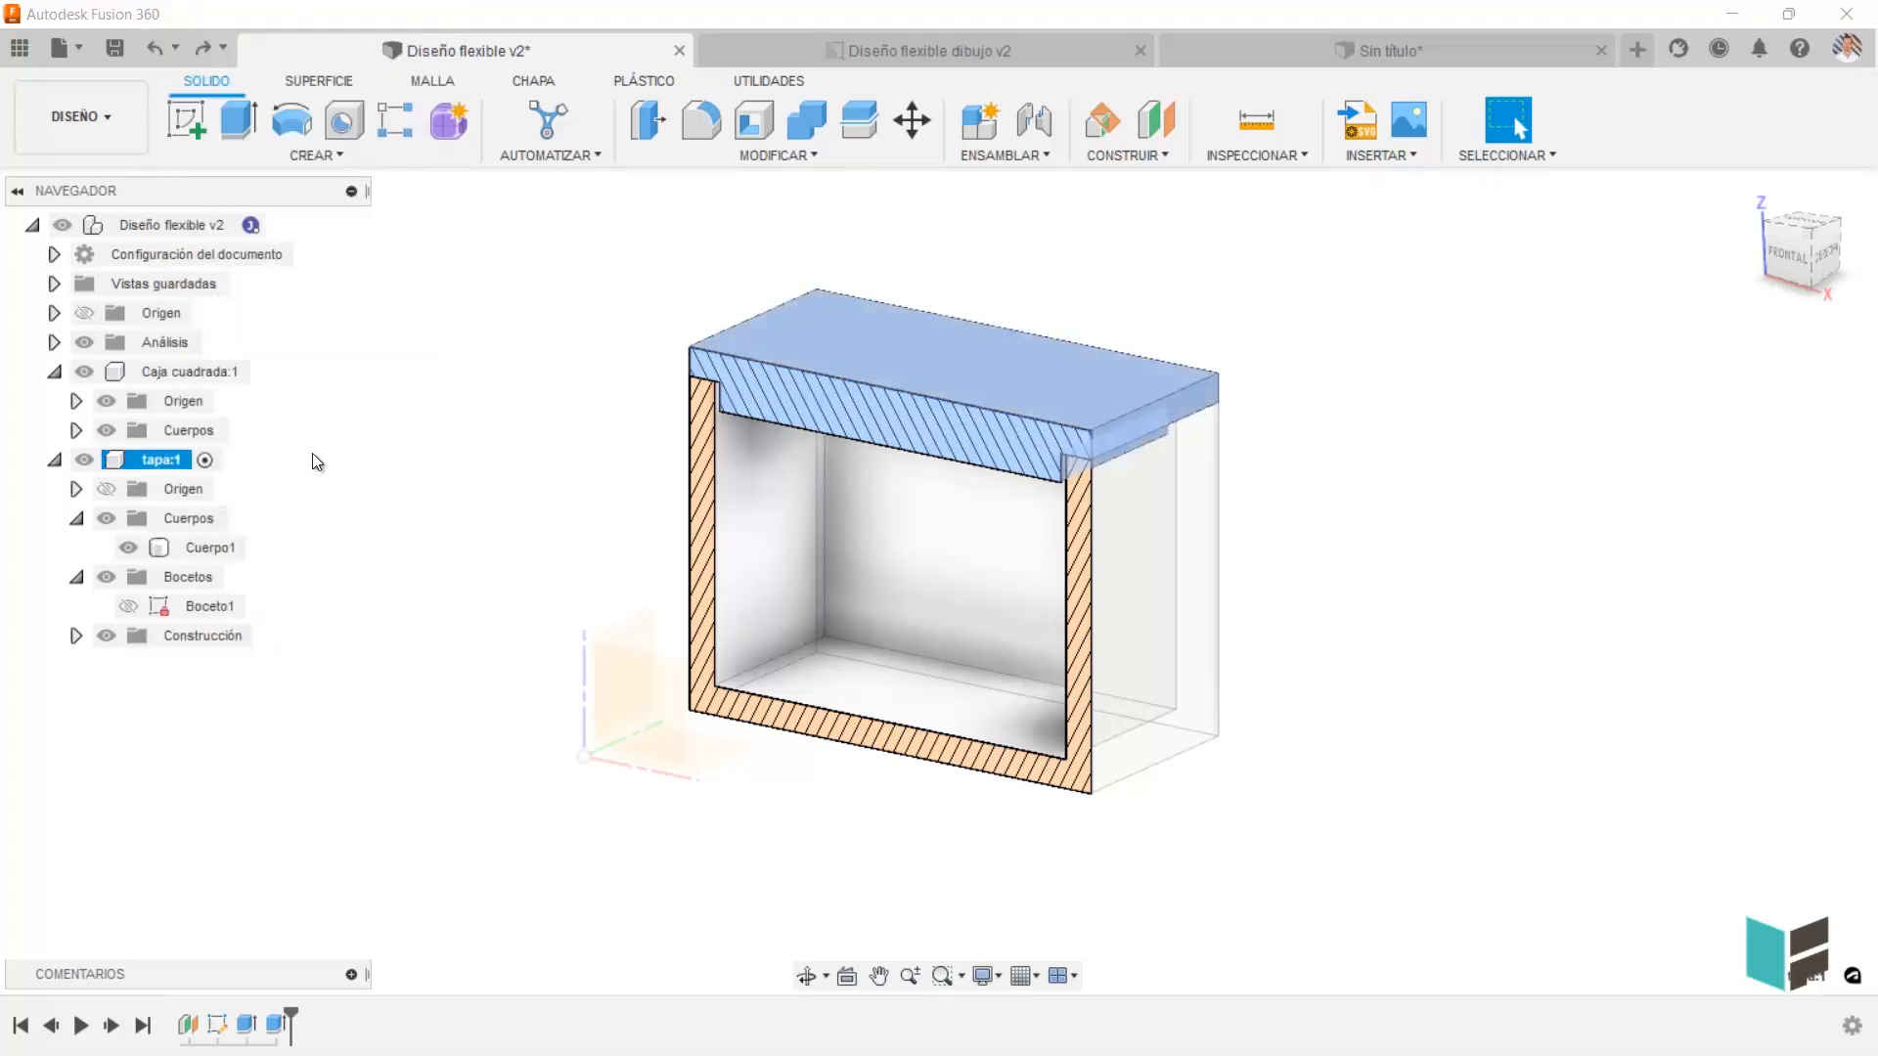
{"action": "left_click", "coordinate": [313, 456]}
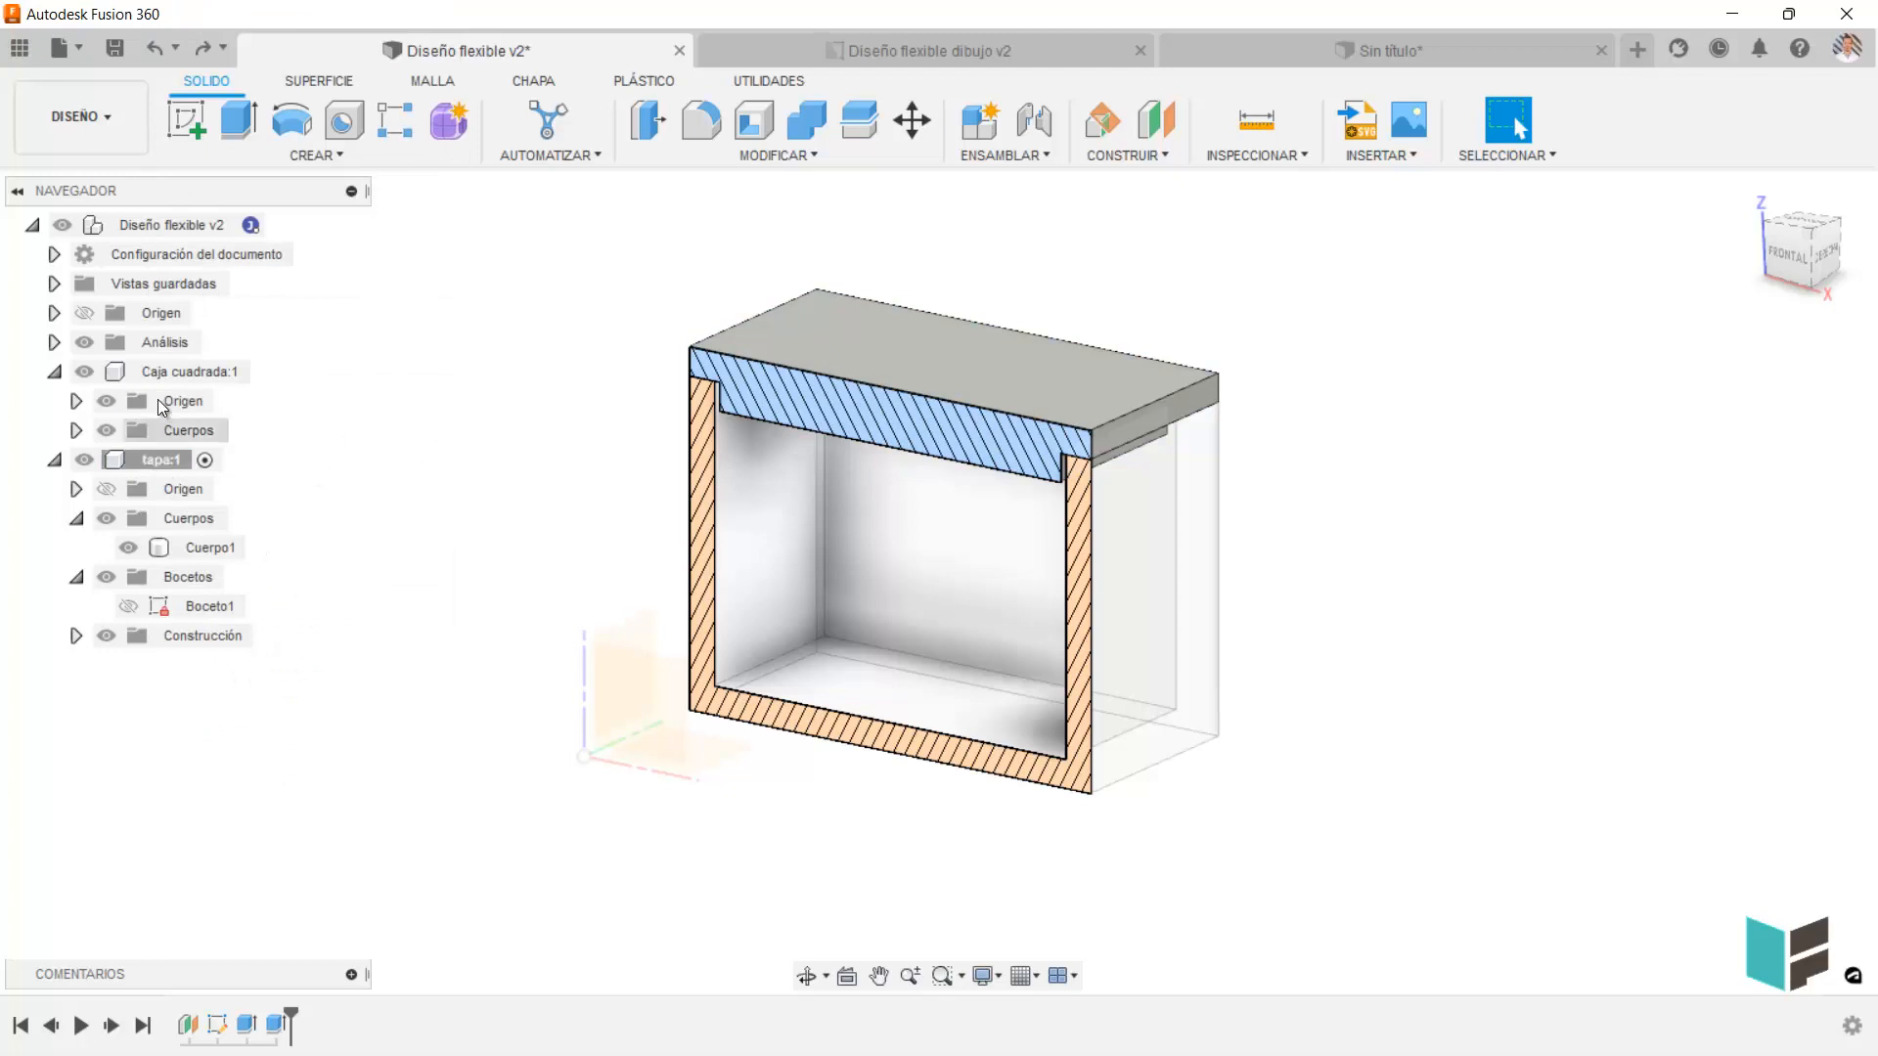
Activate the root component Diseño flexible v2.
{"action": "left_click", "coordinate": [274, 227]}
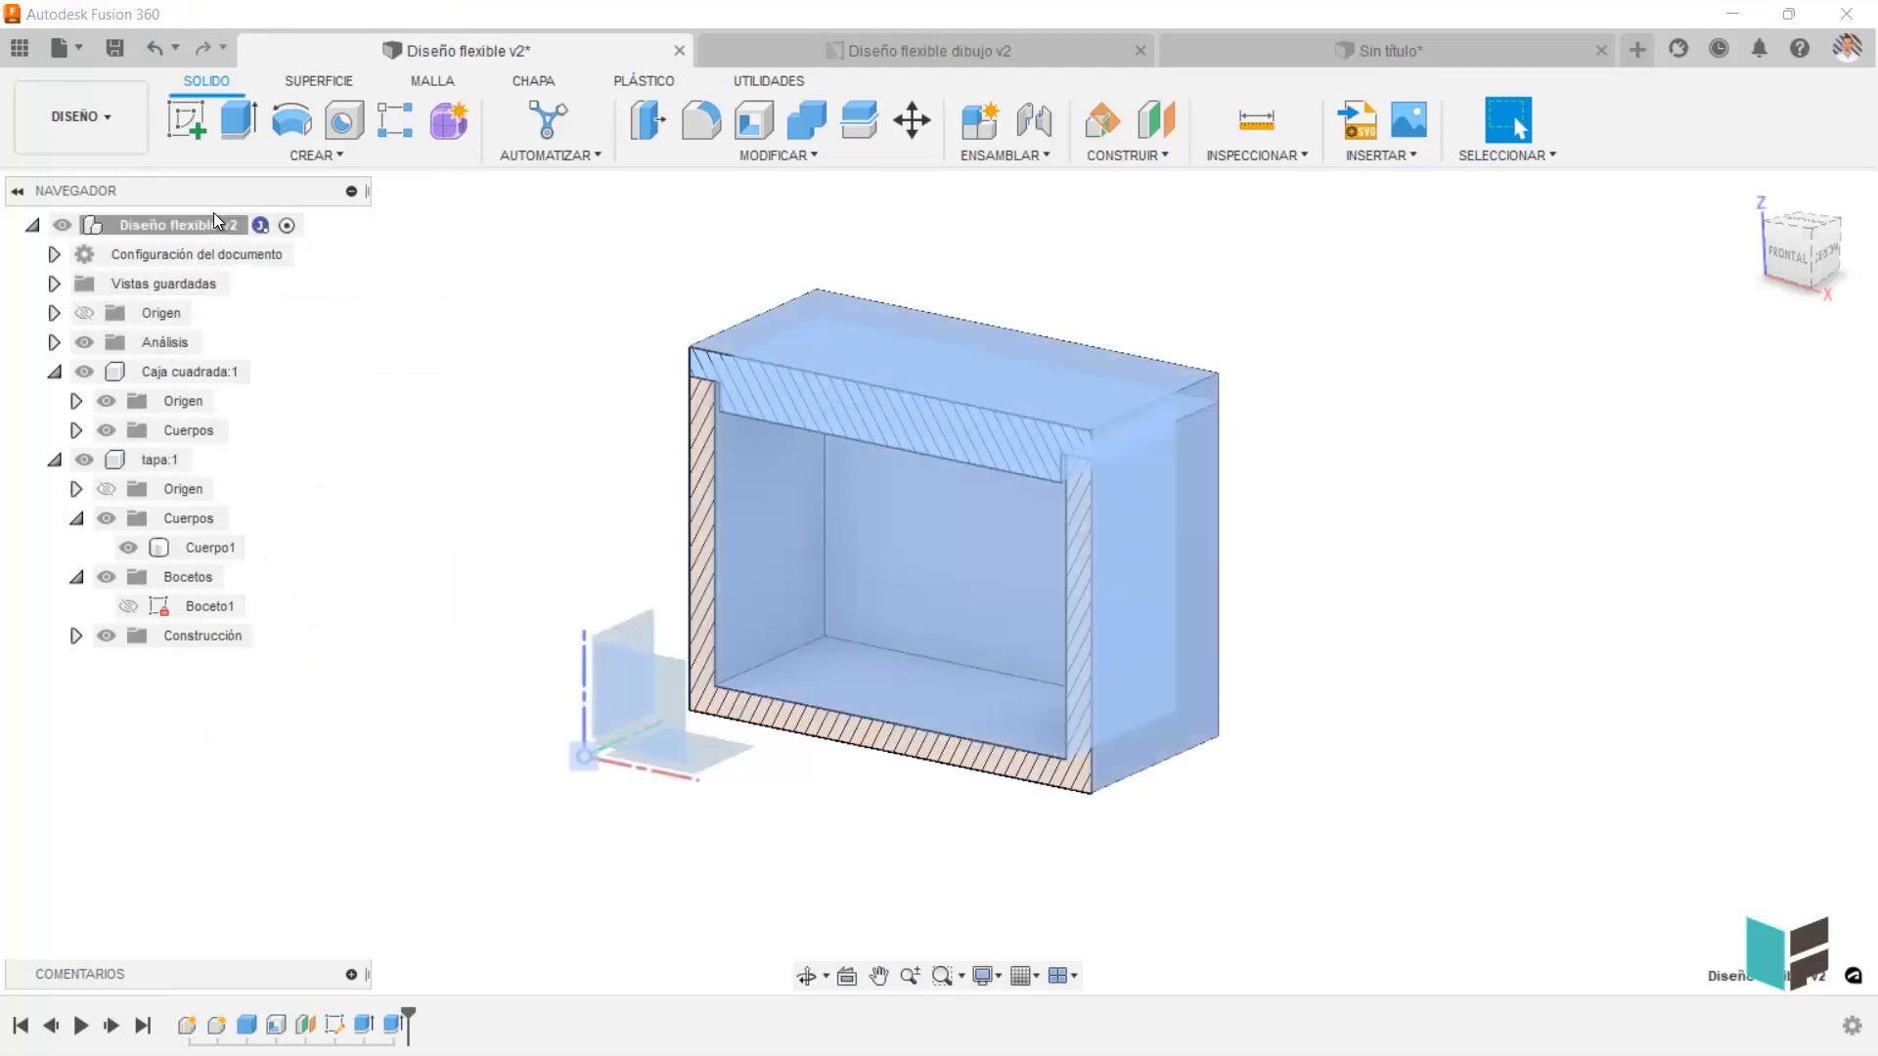
Paste a linked instance of the tapa component into the root component and move it along X beside the box.
{"action": "right_click", "coordinate": [207, 227]}
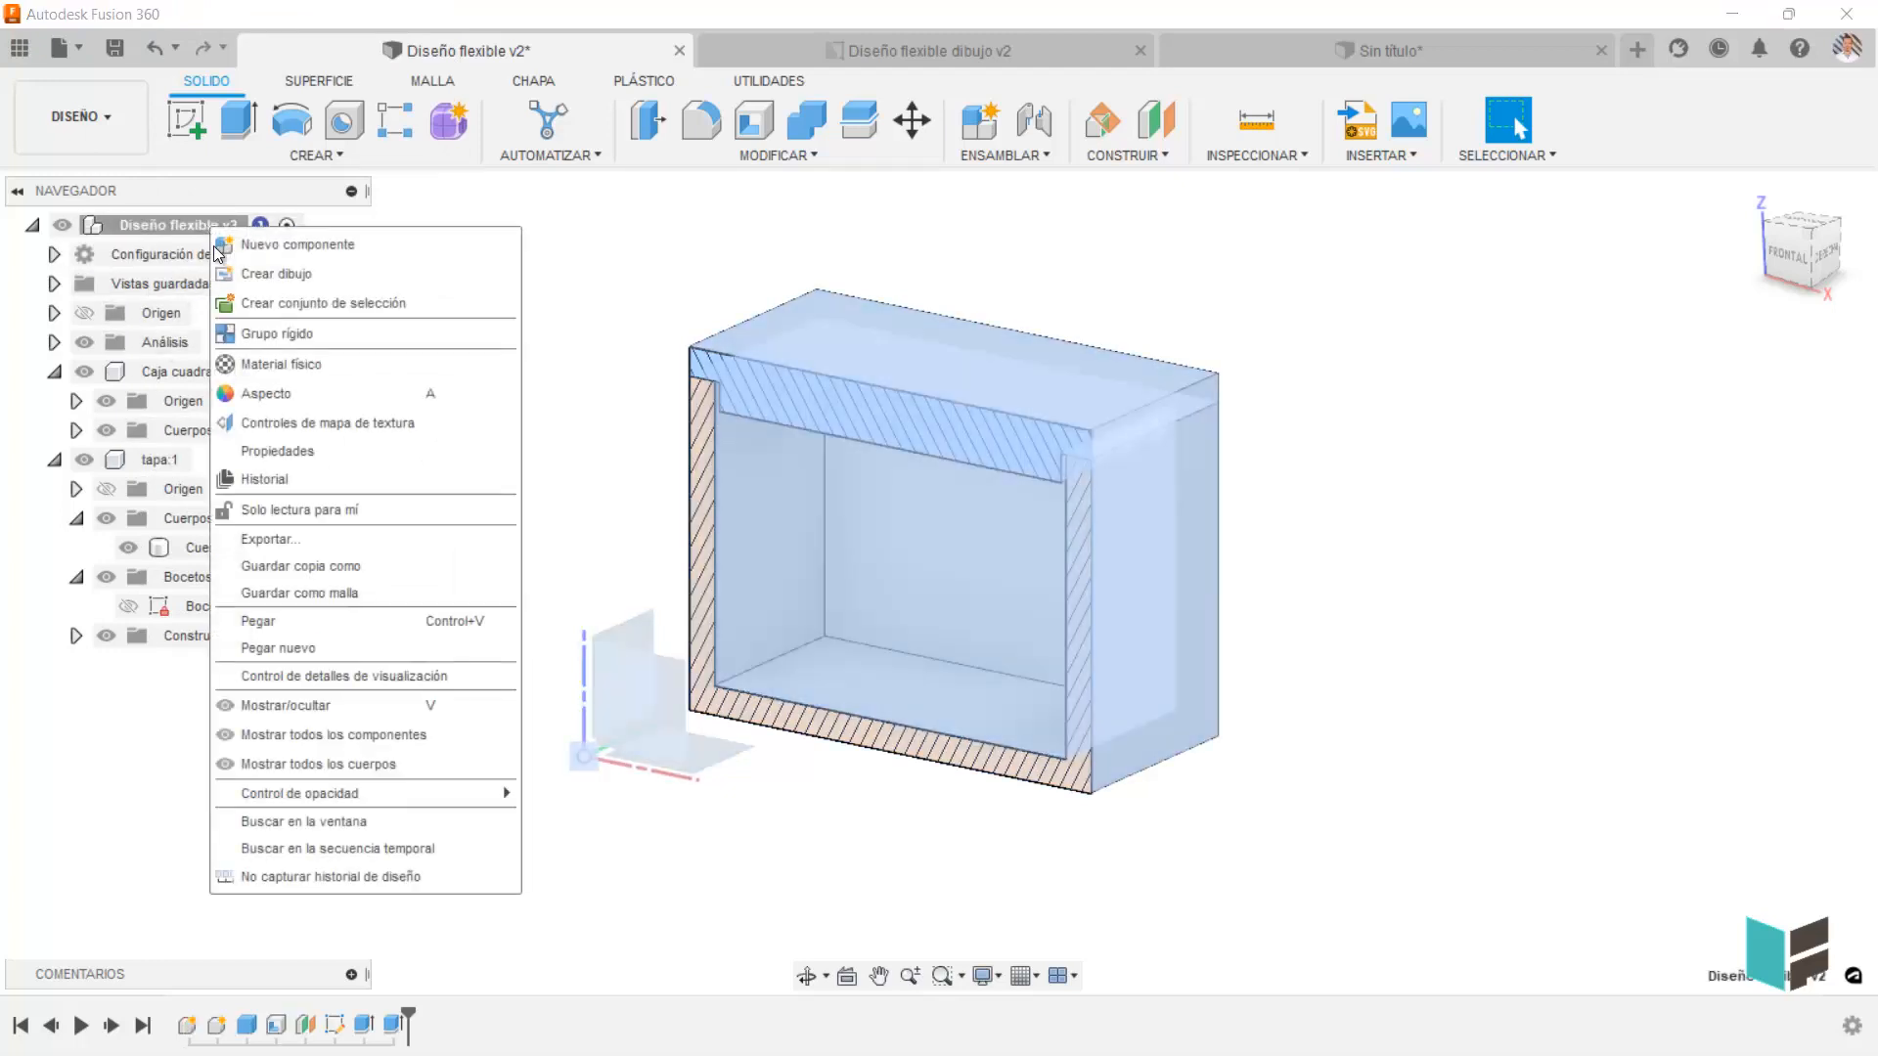
{"action": "left_click", "coordinate": [342, 620]}
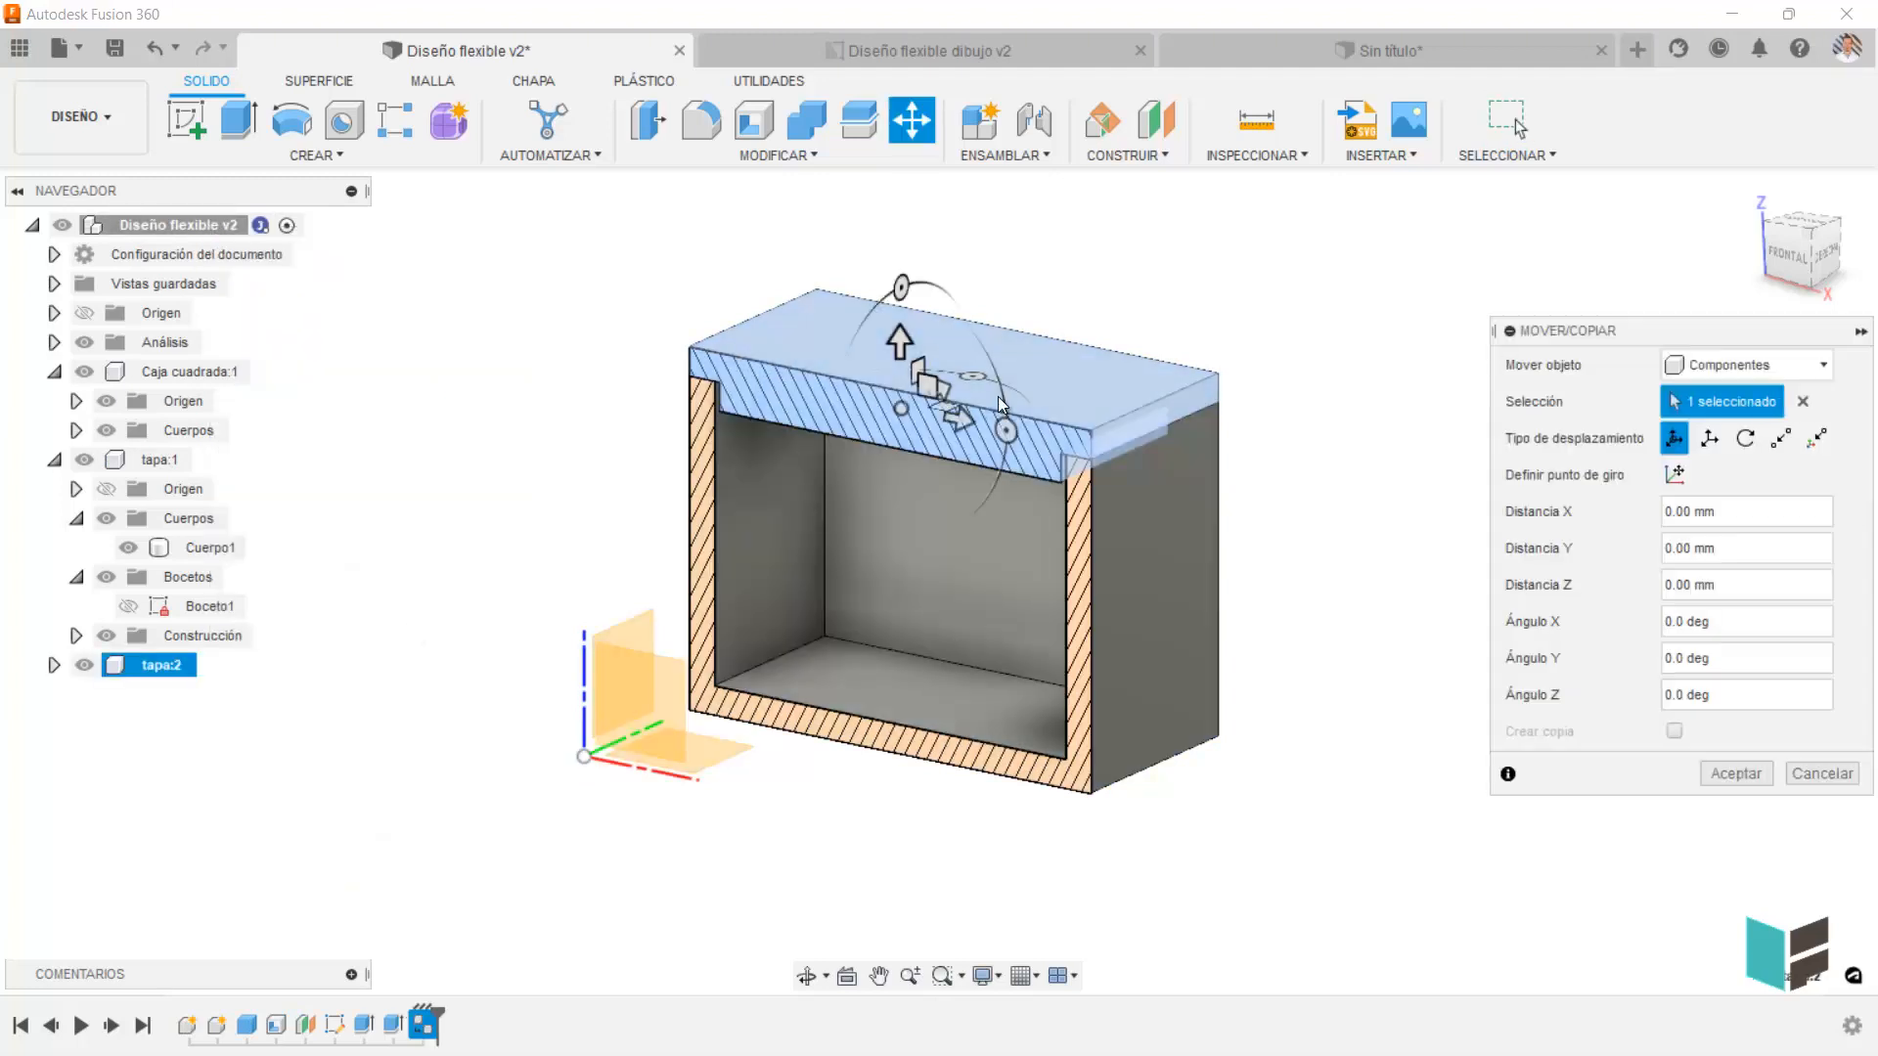
{"action": "left_click_drag", "start_coordinate": [948, 419], "coordinate": [1418, 515]}
{"action": "left_click", "coordinate": [1737, 776]}
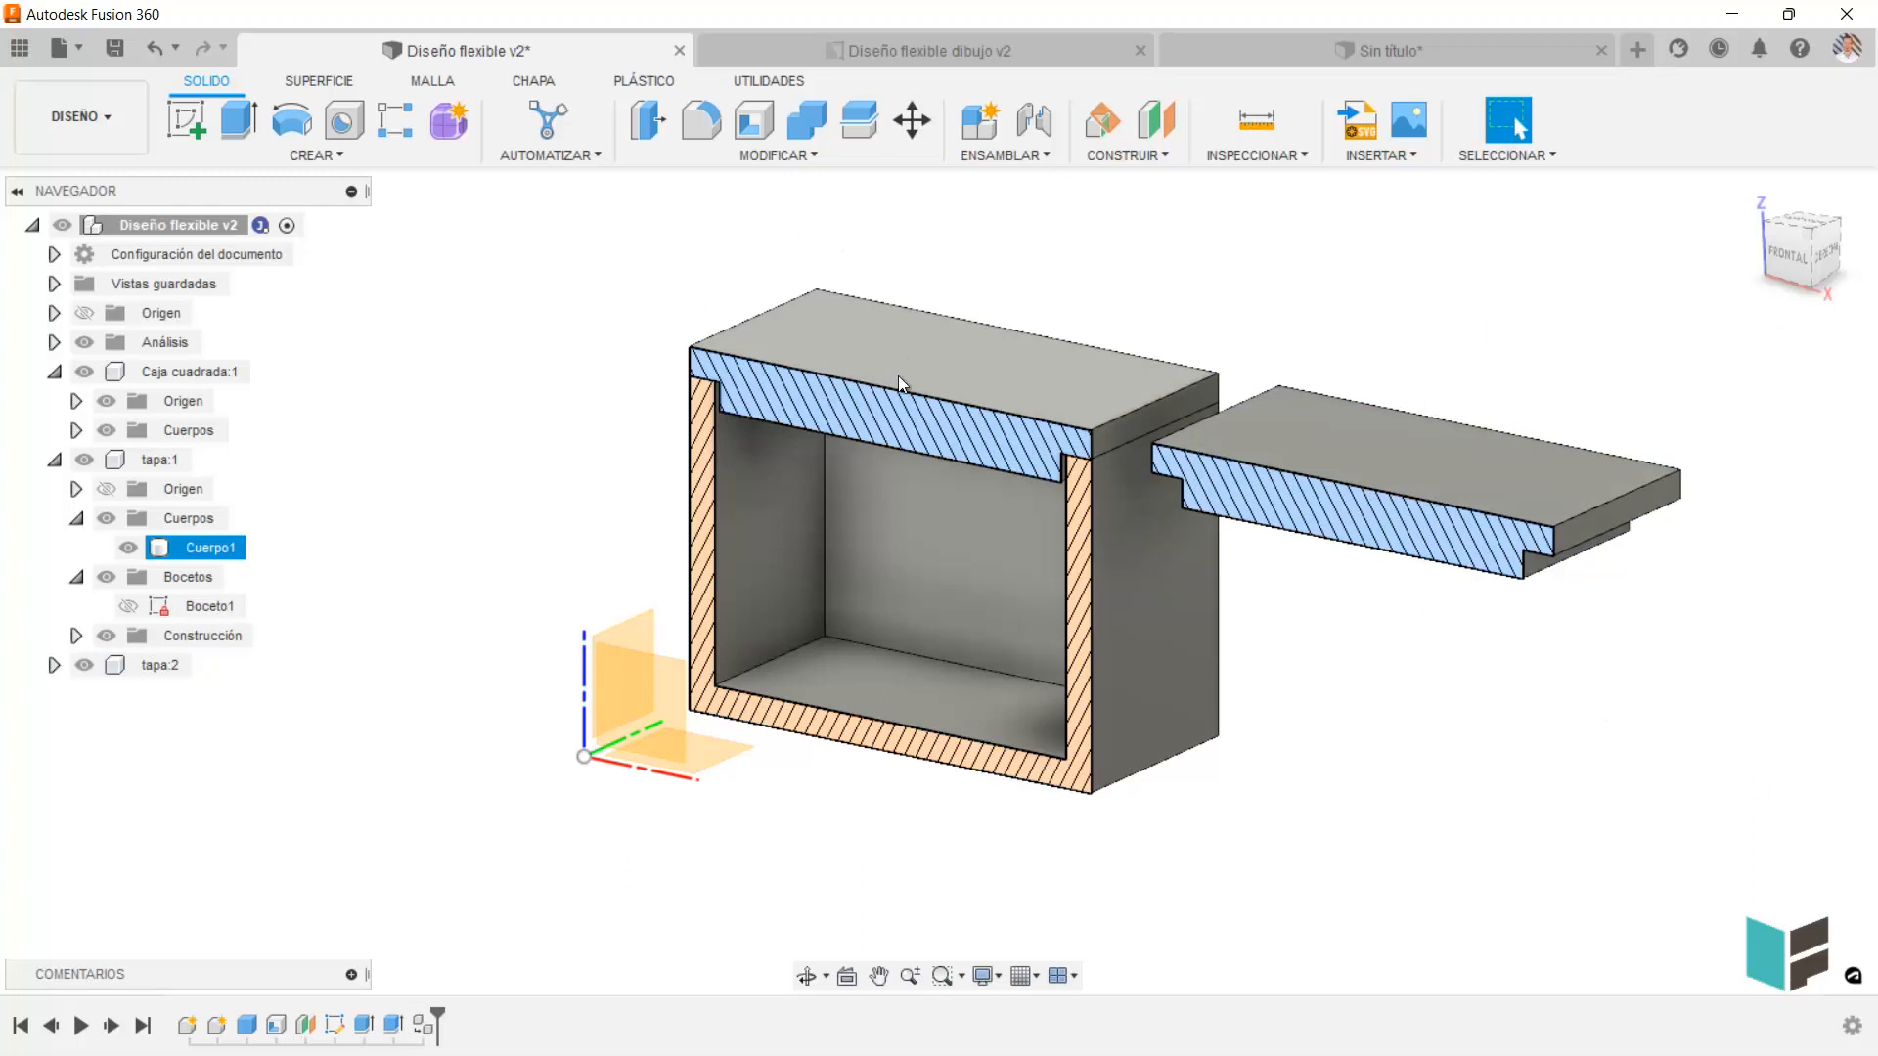
Try moving the top face of the original lid 8.192 mm along Z, and cancel the move.
{"action": "left_click", "coordinate": [902, 315]}
{"action": "left_click", "coordinate": [911, 120]}
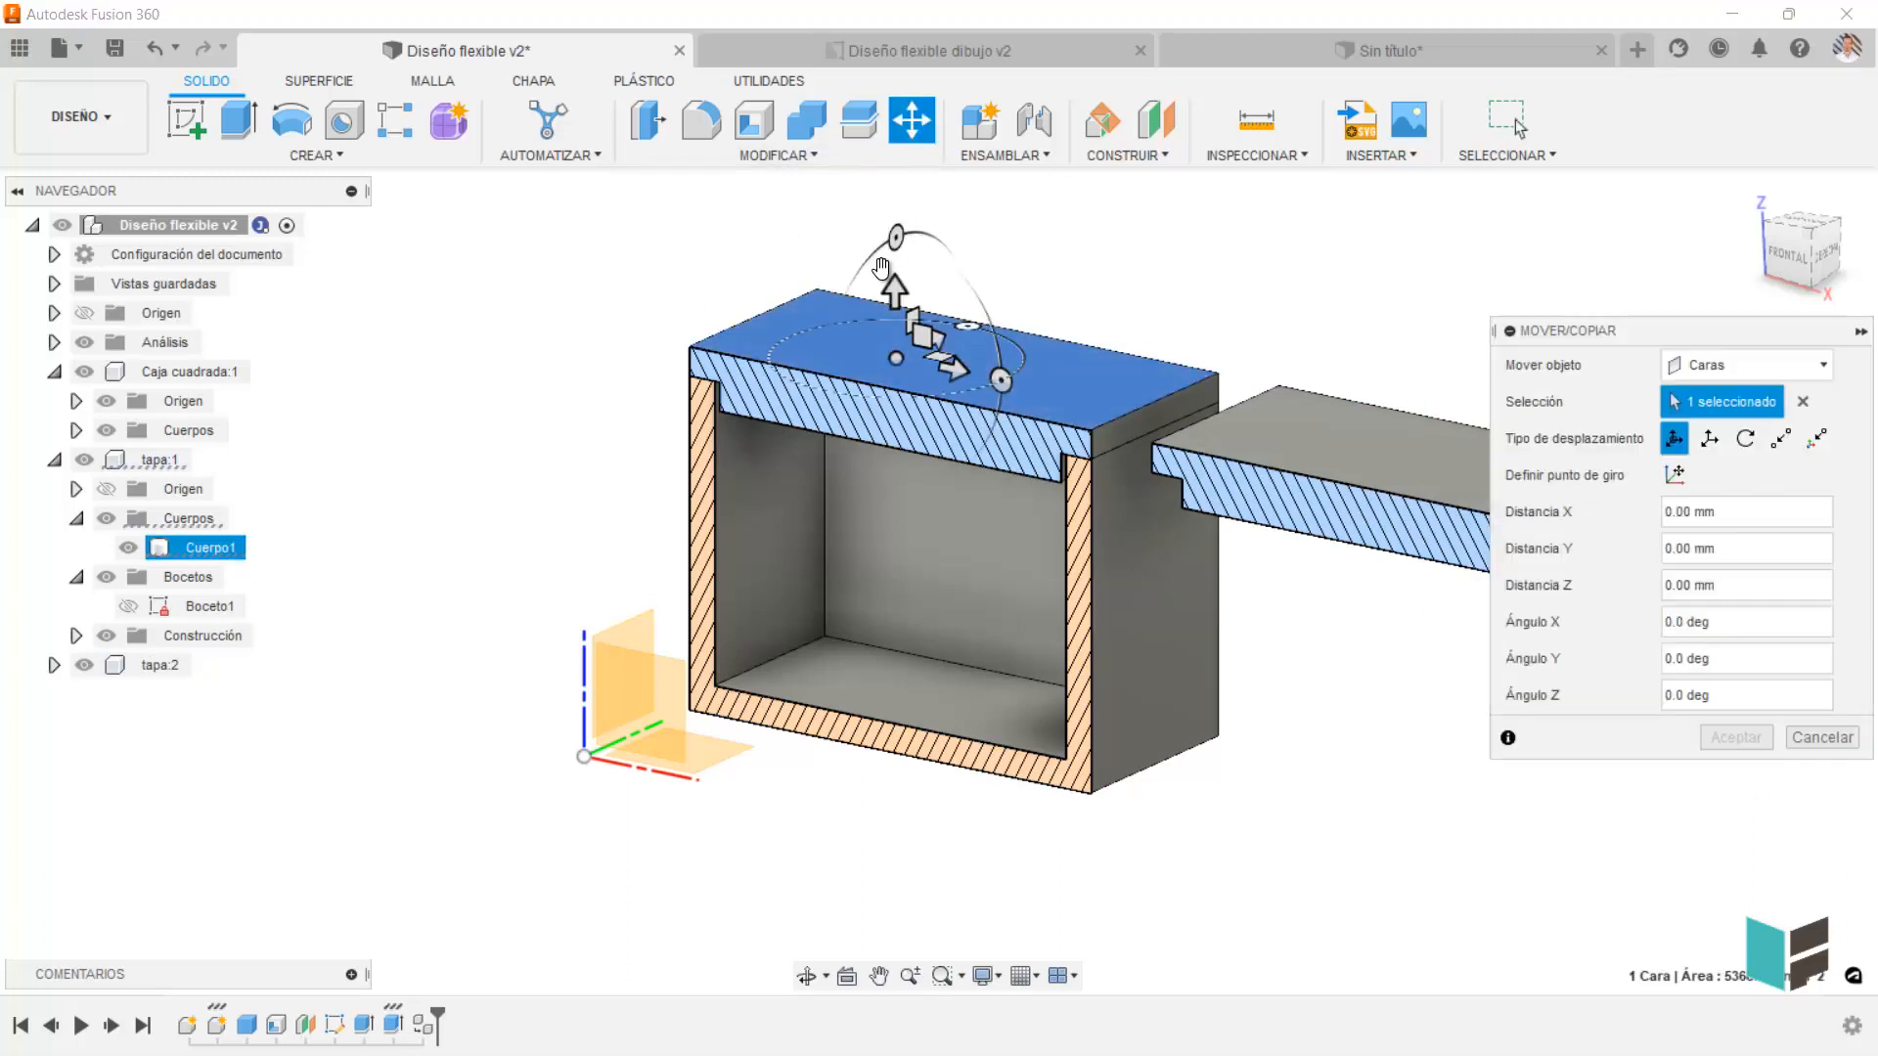
{"action": "left_click_drag", "start_coordinate": [893, 285], "coordinate": [894, 241]}
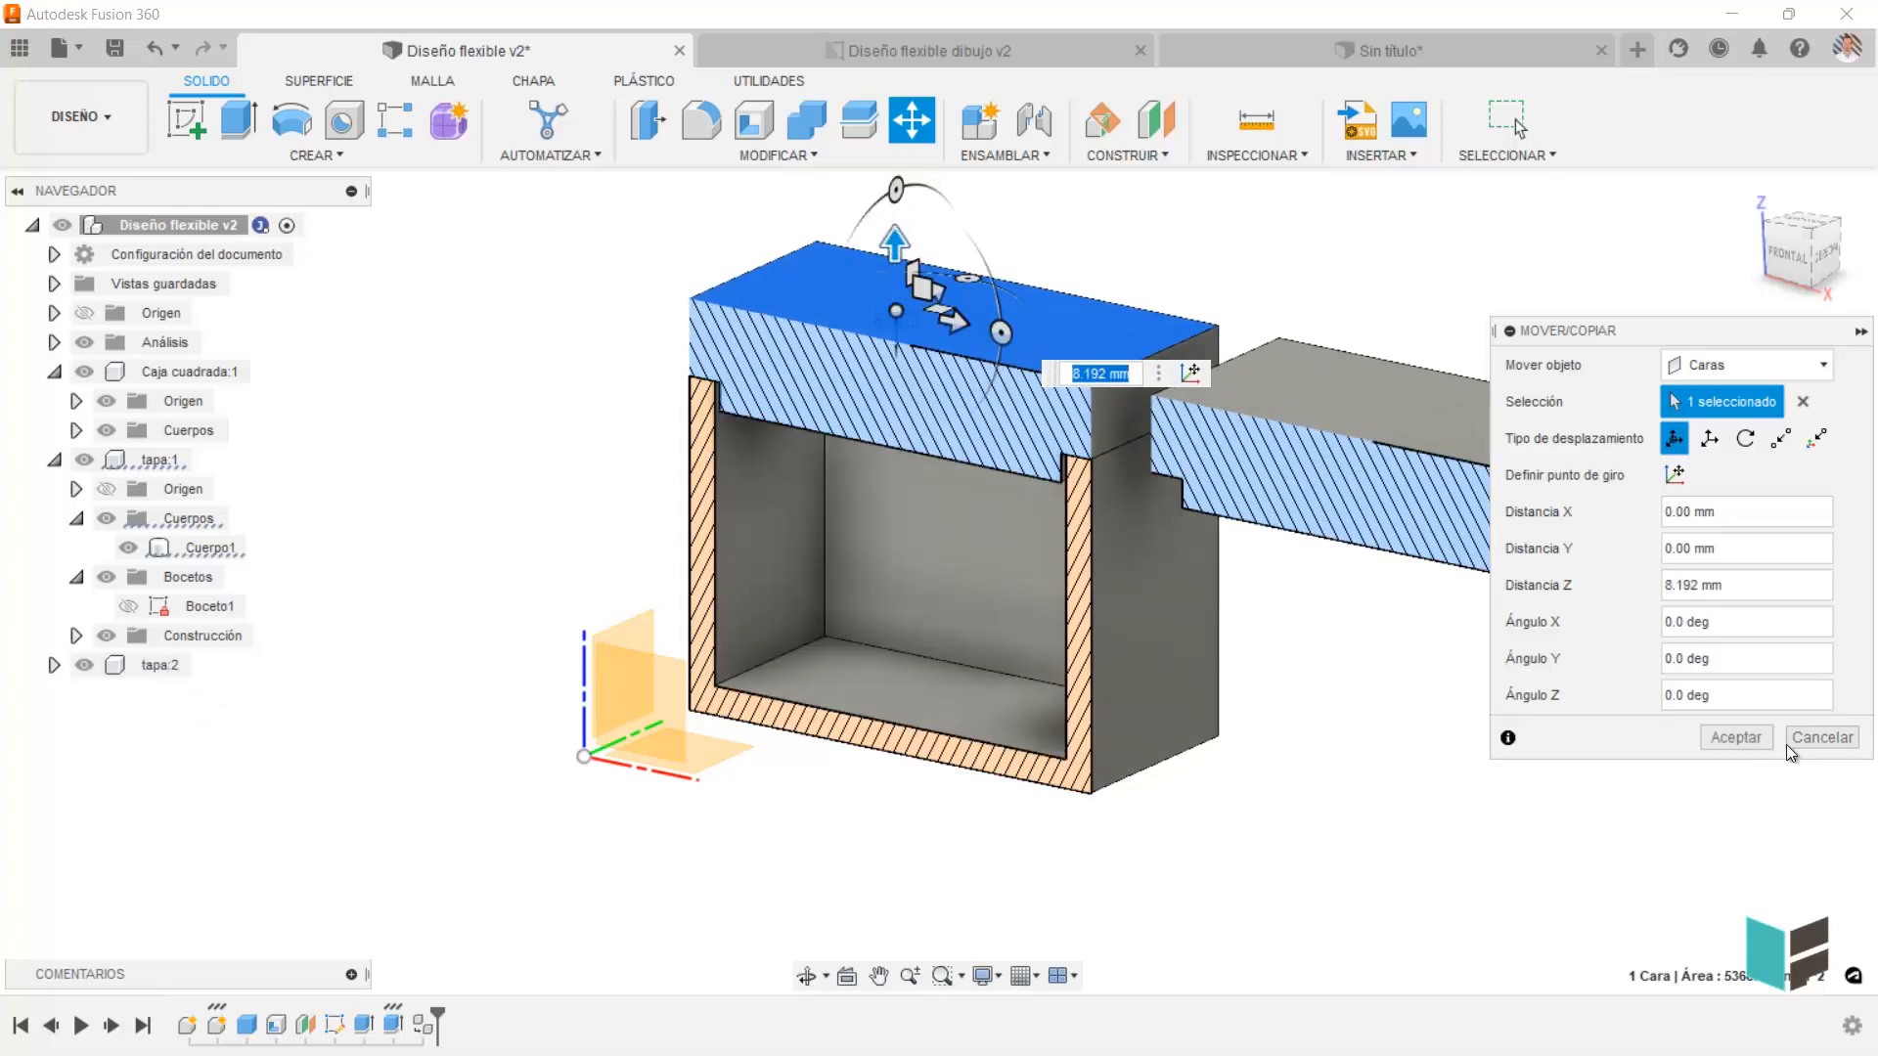
{"action": "left_click", "coordinate": [1821, 737]}
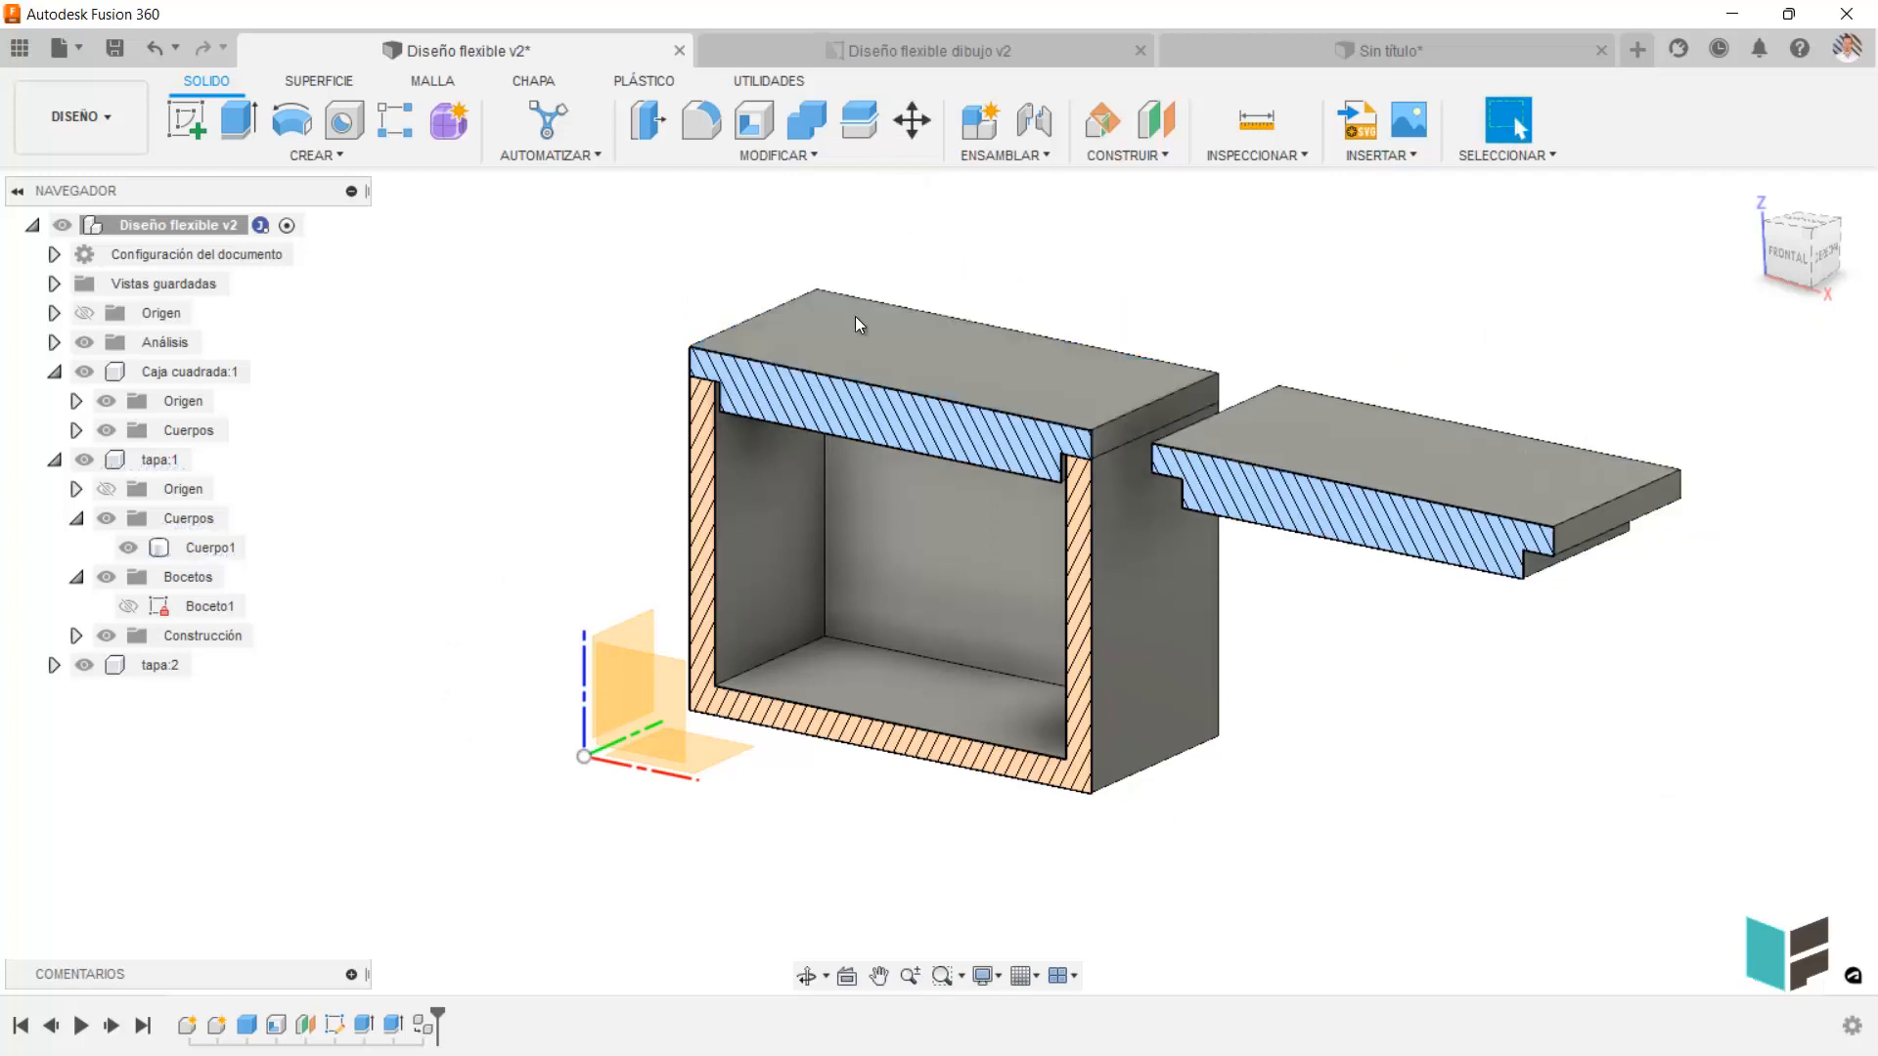
Try moving the top face of the pasted lid instance 10.082 mm along Z, and cancel the move.
{"action": "left_click", "coordinate": [1412, 430]}
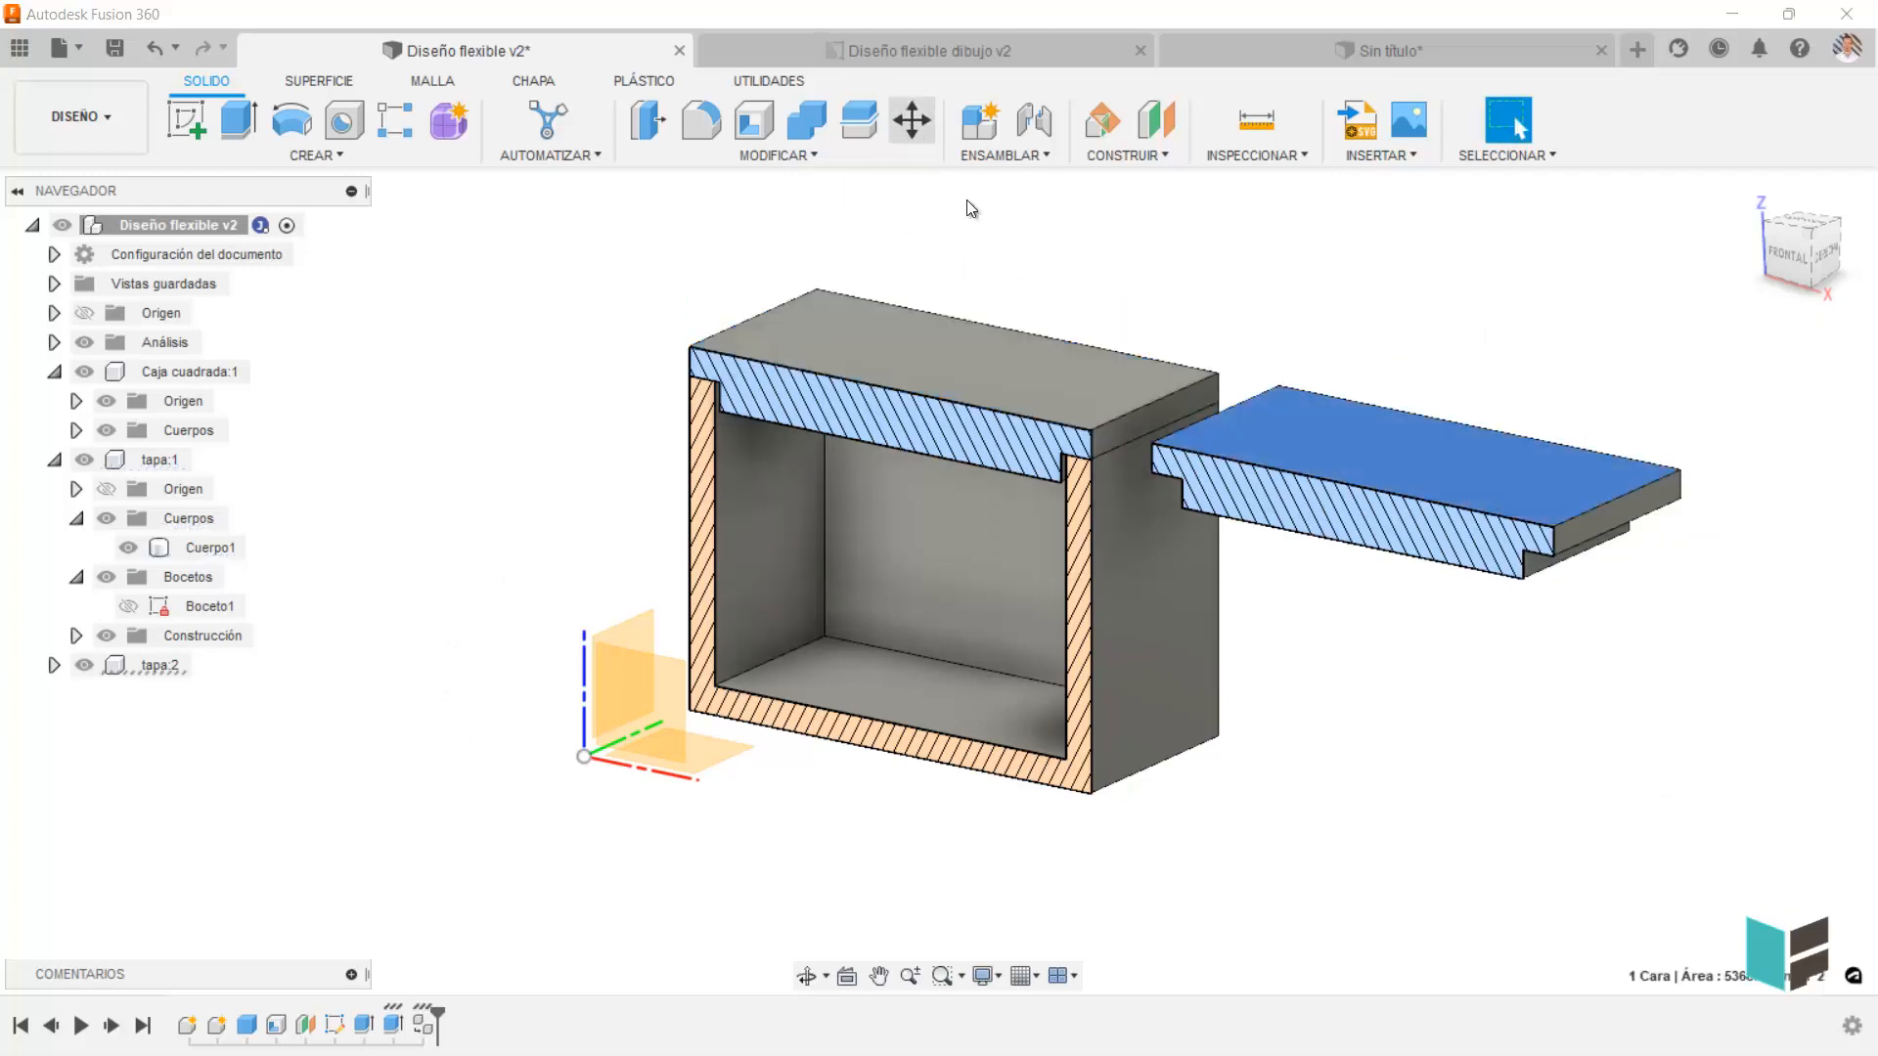
{"action": "key", "text": "m"}
{"action": "left_click_drag", "start_coordinate": [1412, 366], "coordinate": [1412, 307]}
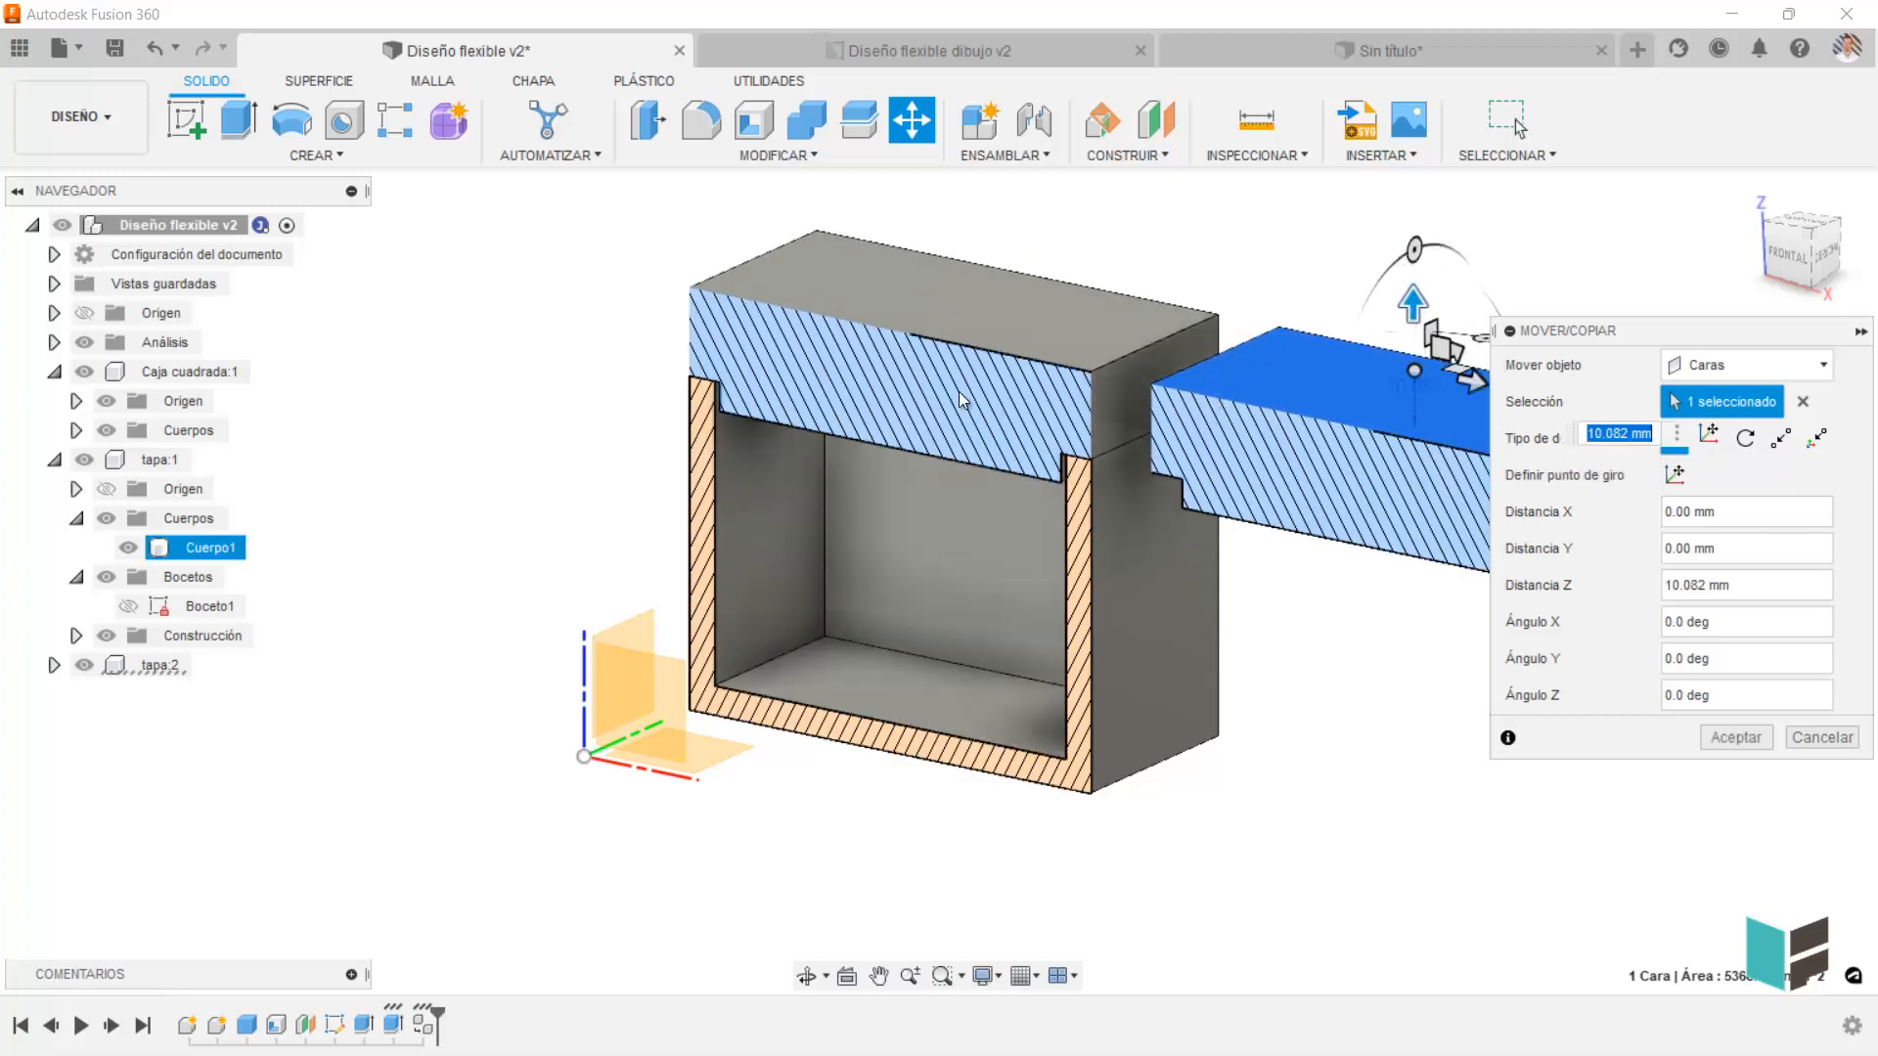
{"action": "left_click", "coordinate": [1821, 737]}
Undo the displacement and the pasting of the linked lid instance.
{"action": "key", "text": "ctrl+z"}
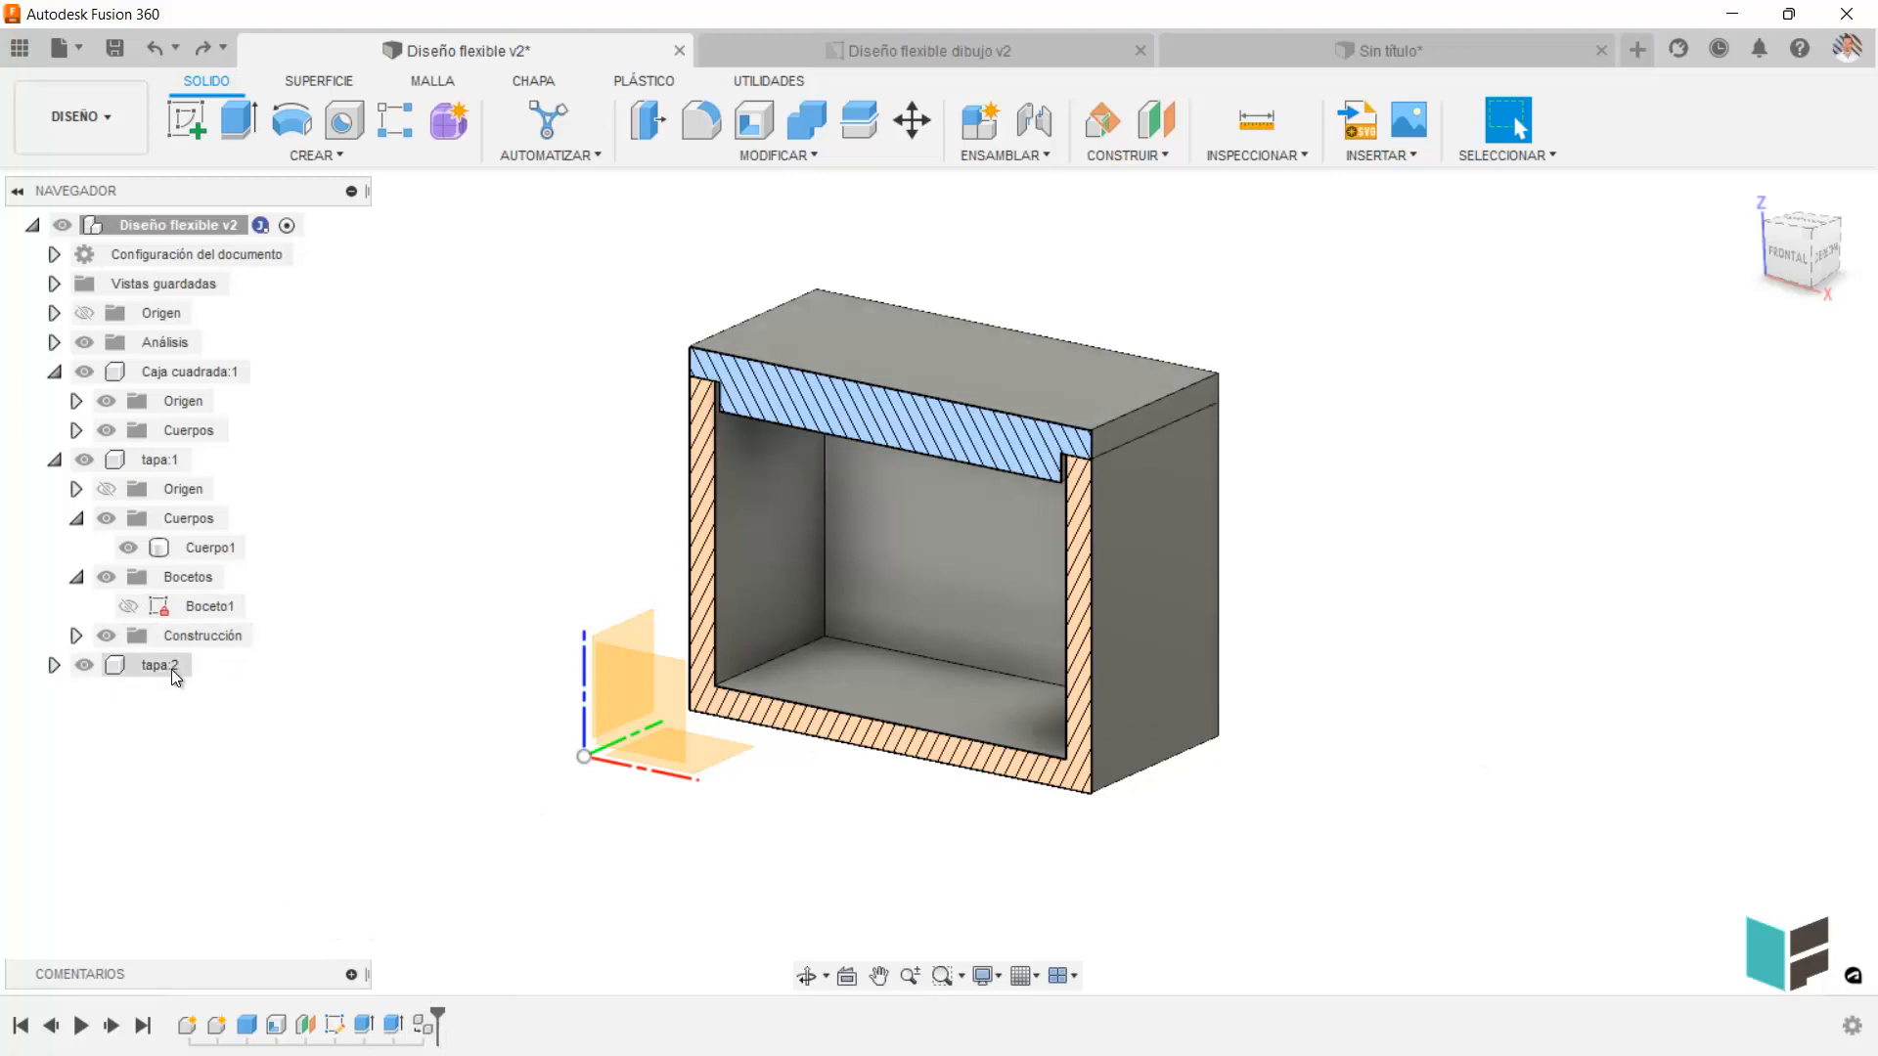
{"action": "key", "text": "ctrl+z"}
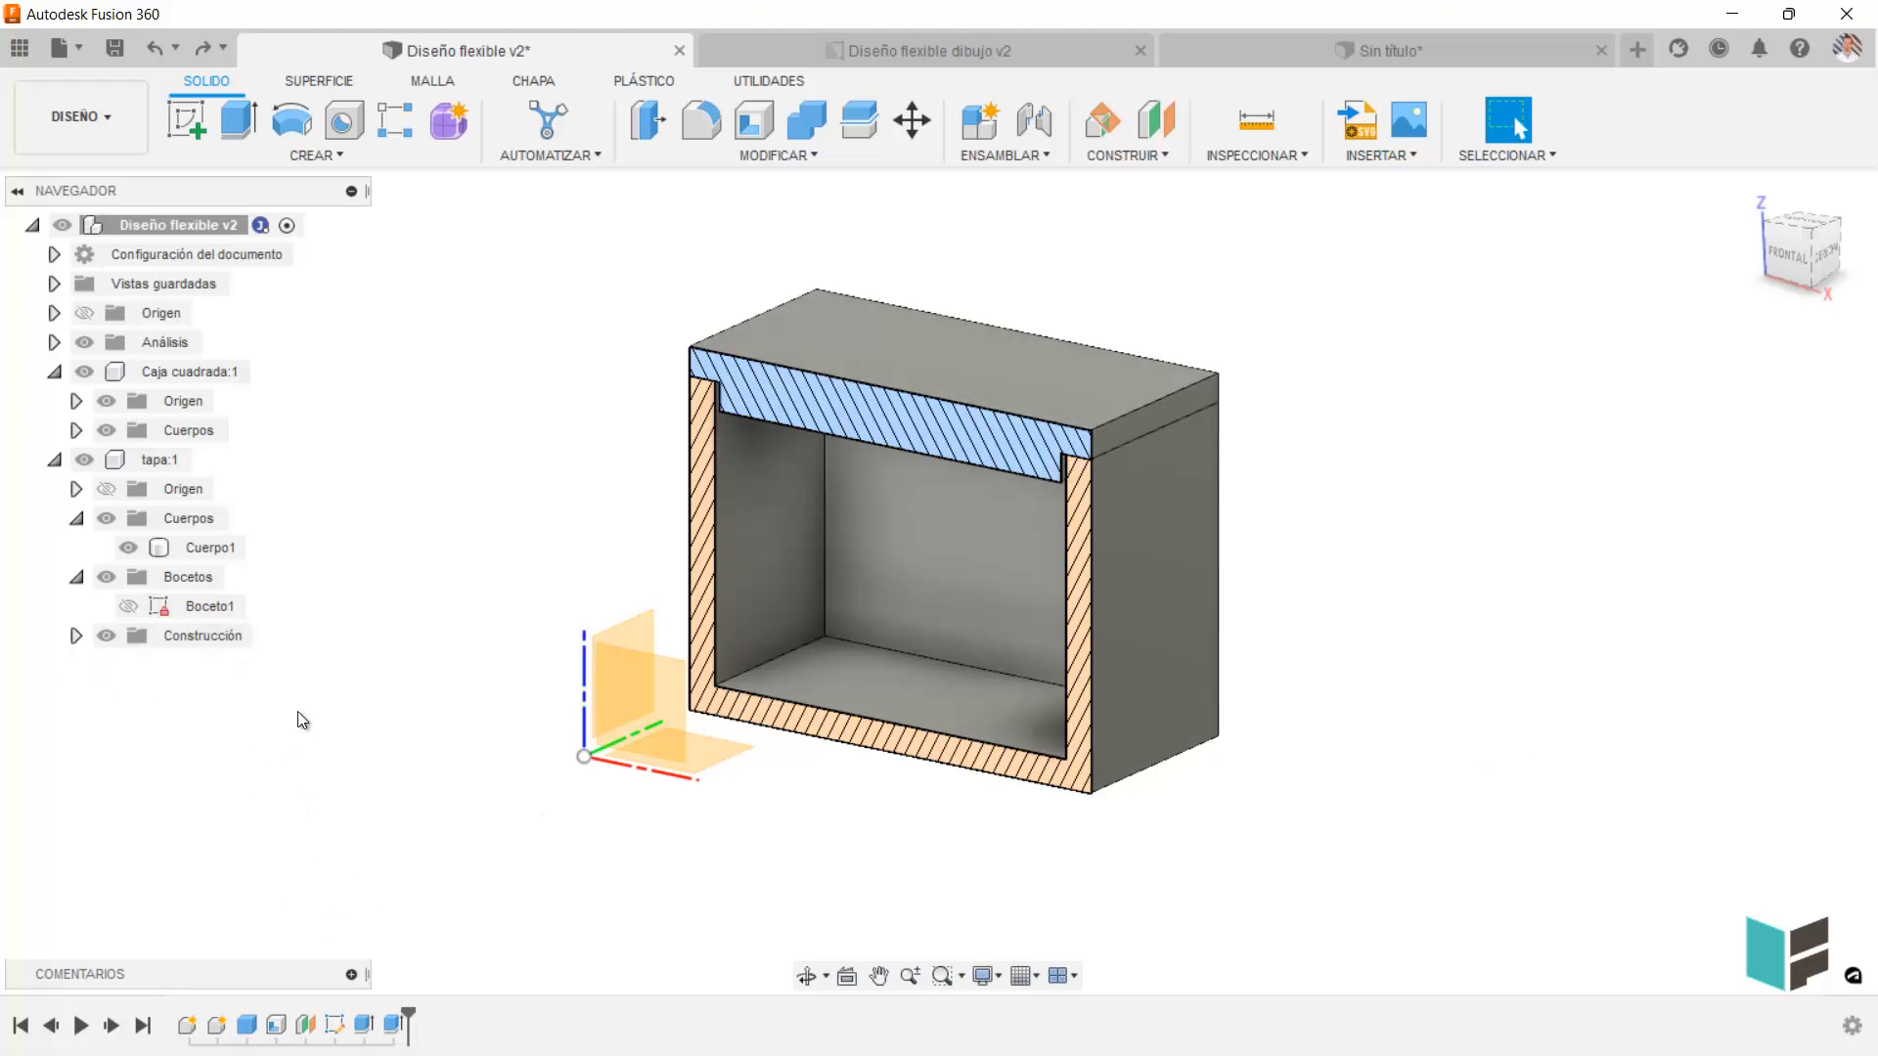
Copy the tapa component, paste it as a new independent component in the root, and move it 95.303 mm along X.
{"action": "right_click", "coordinate": [163, 461]}
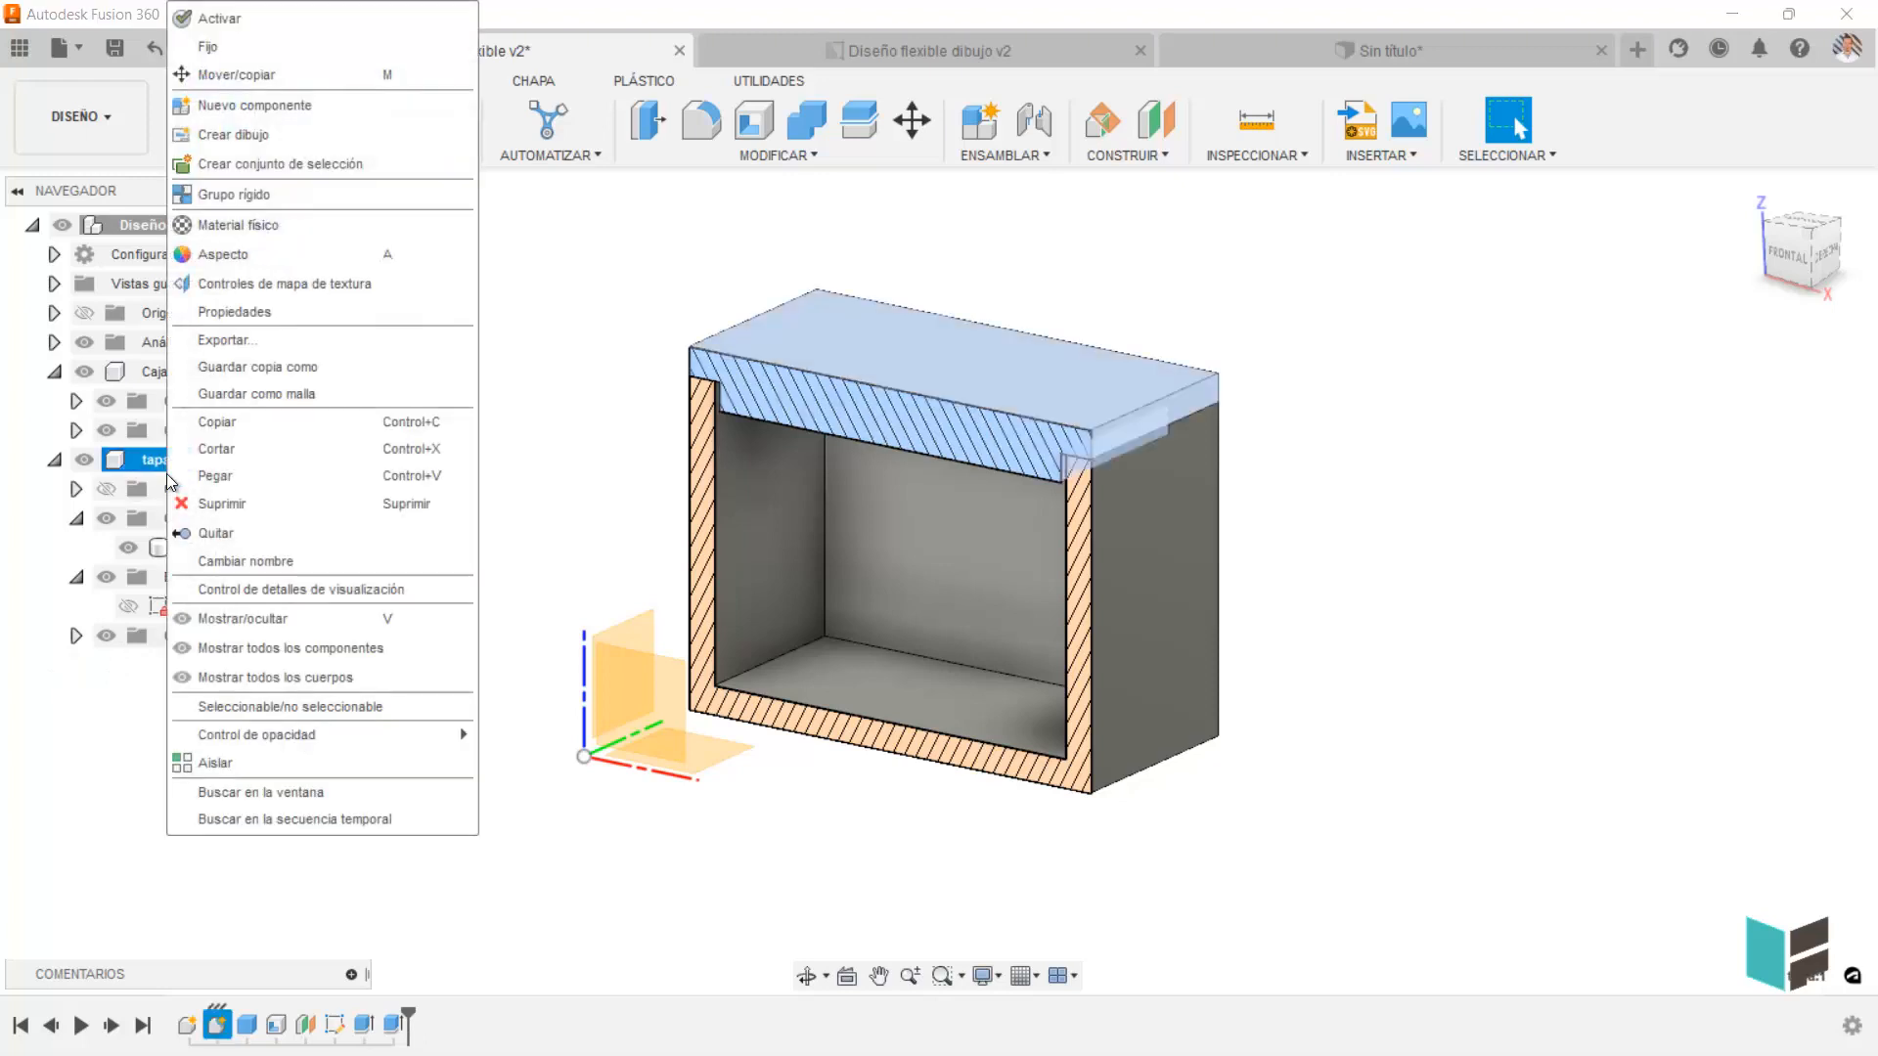
{"action": "left_click", "coordinate": [223, 426]}
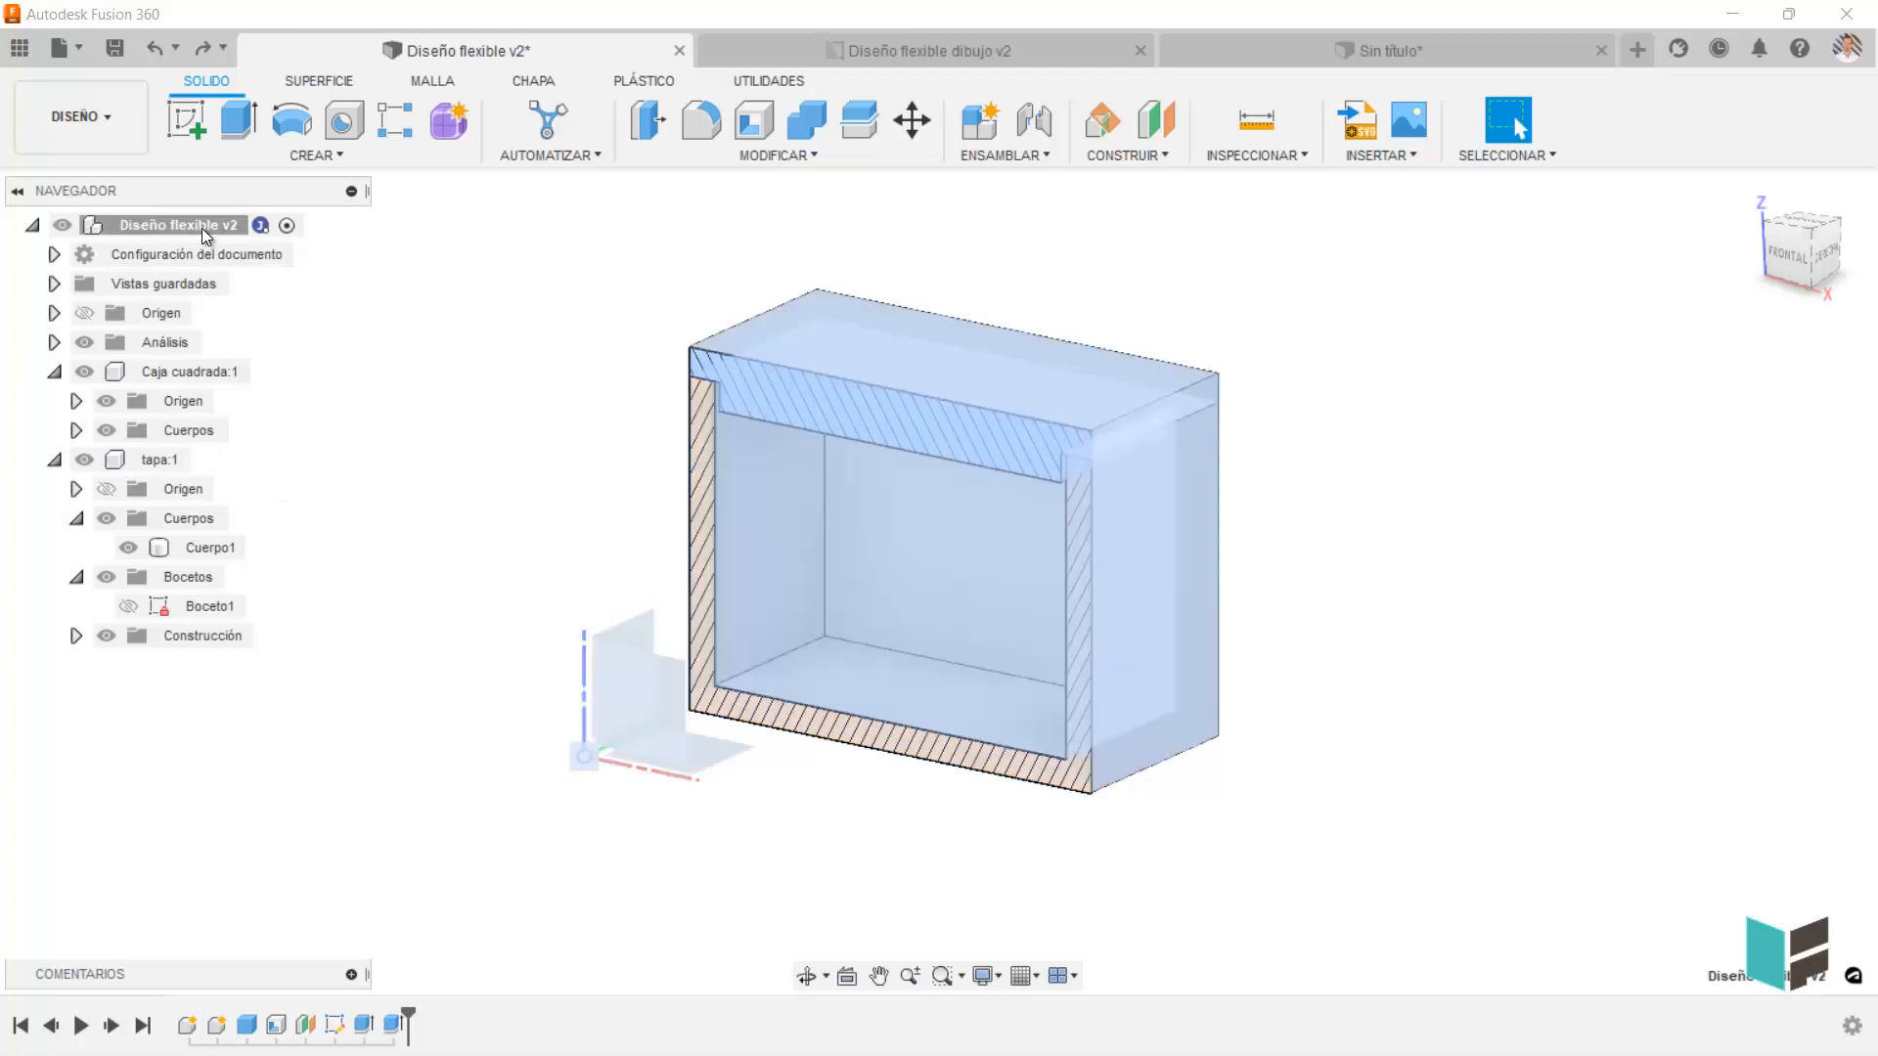
{"action": "right_click", "coordinate": [204, 230]}
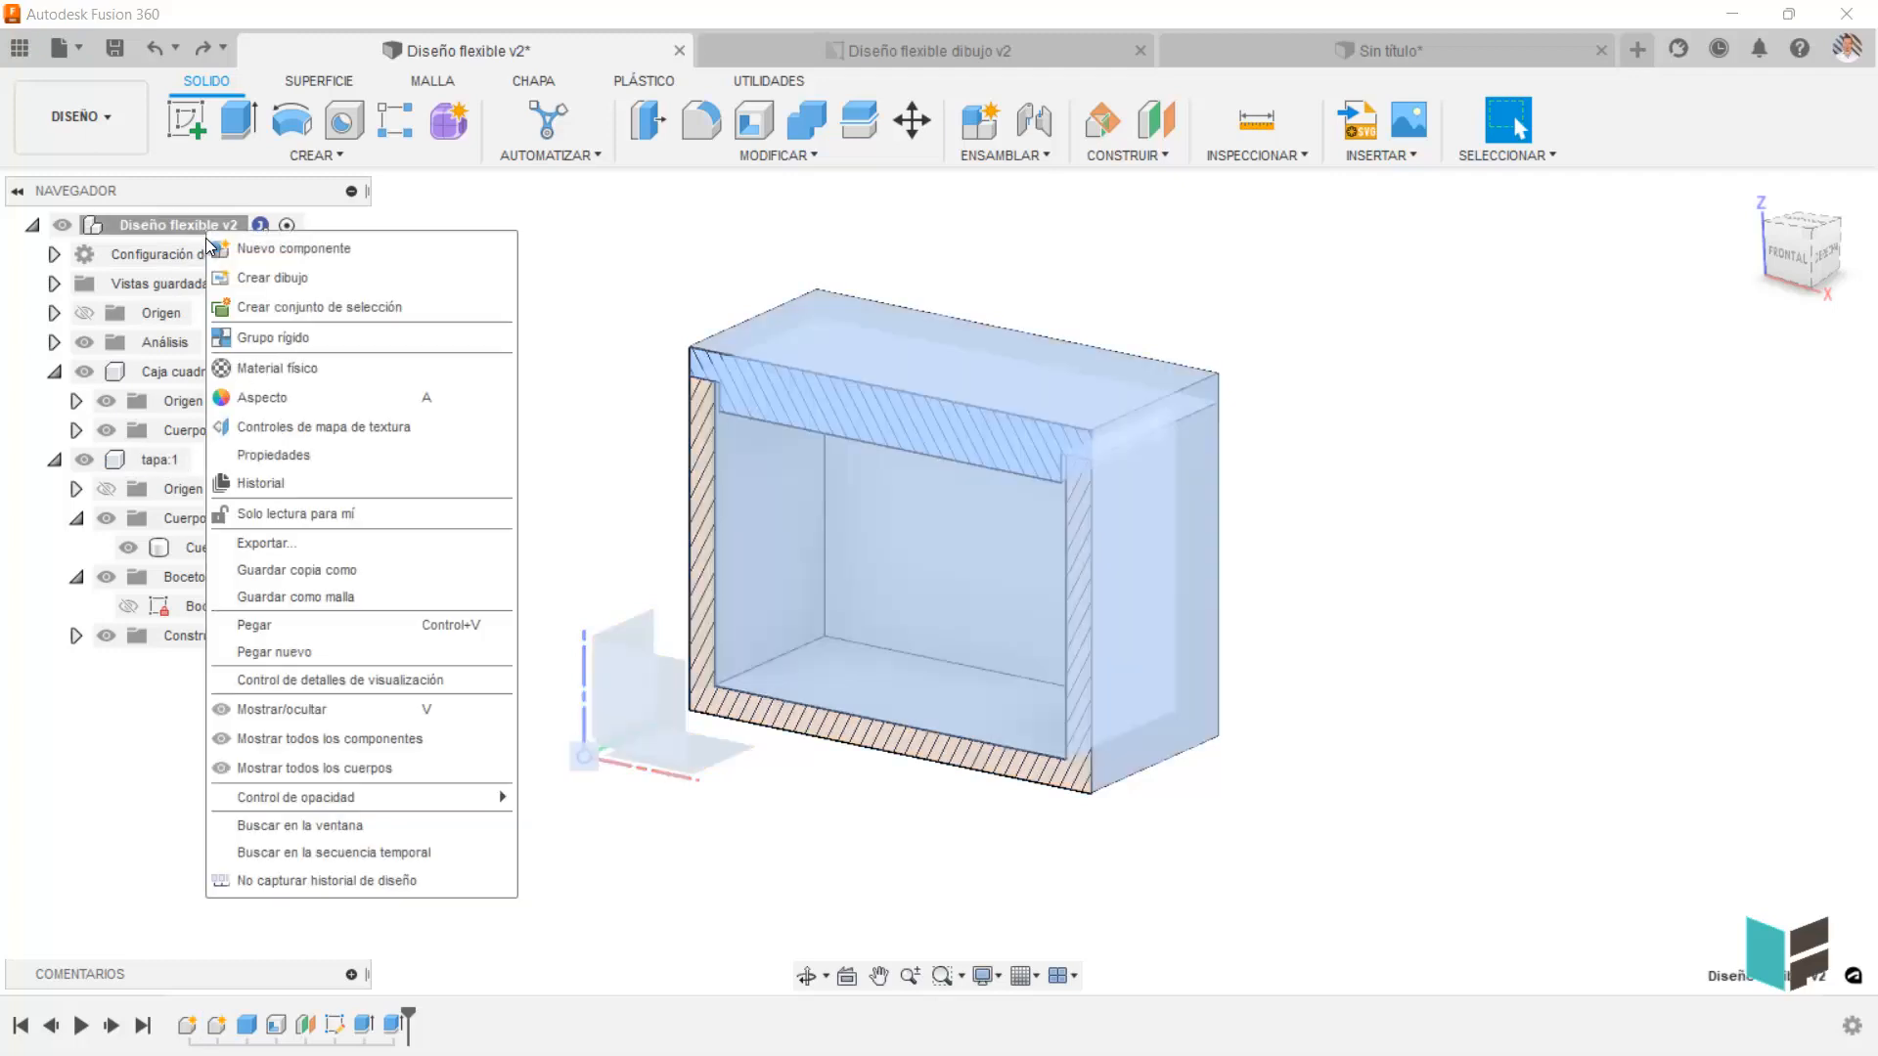
{"action": "left_click", "coordinate": [303, 653]}
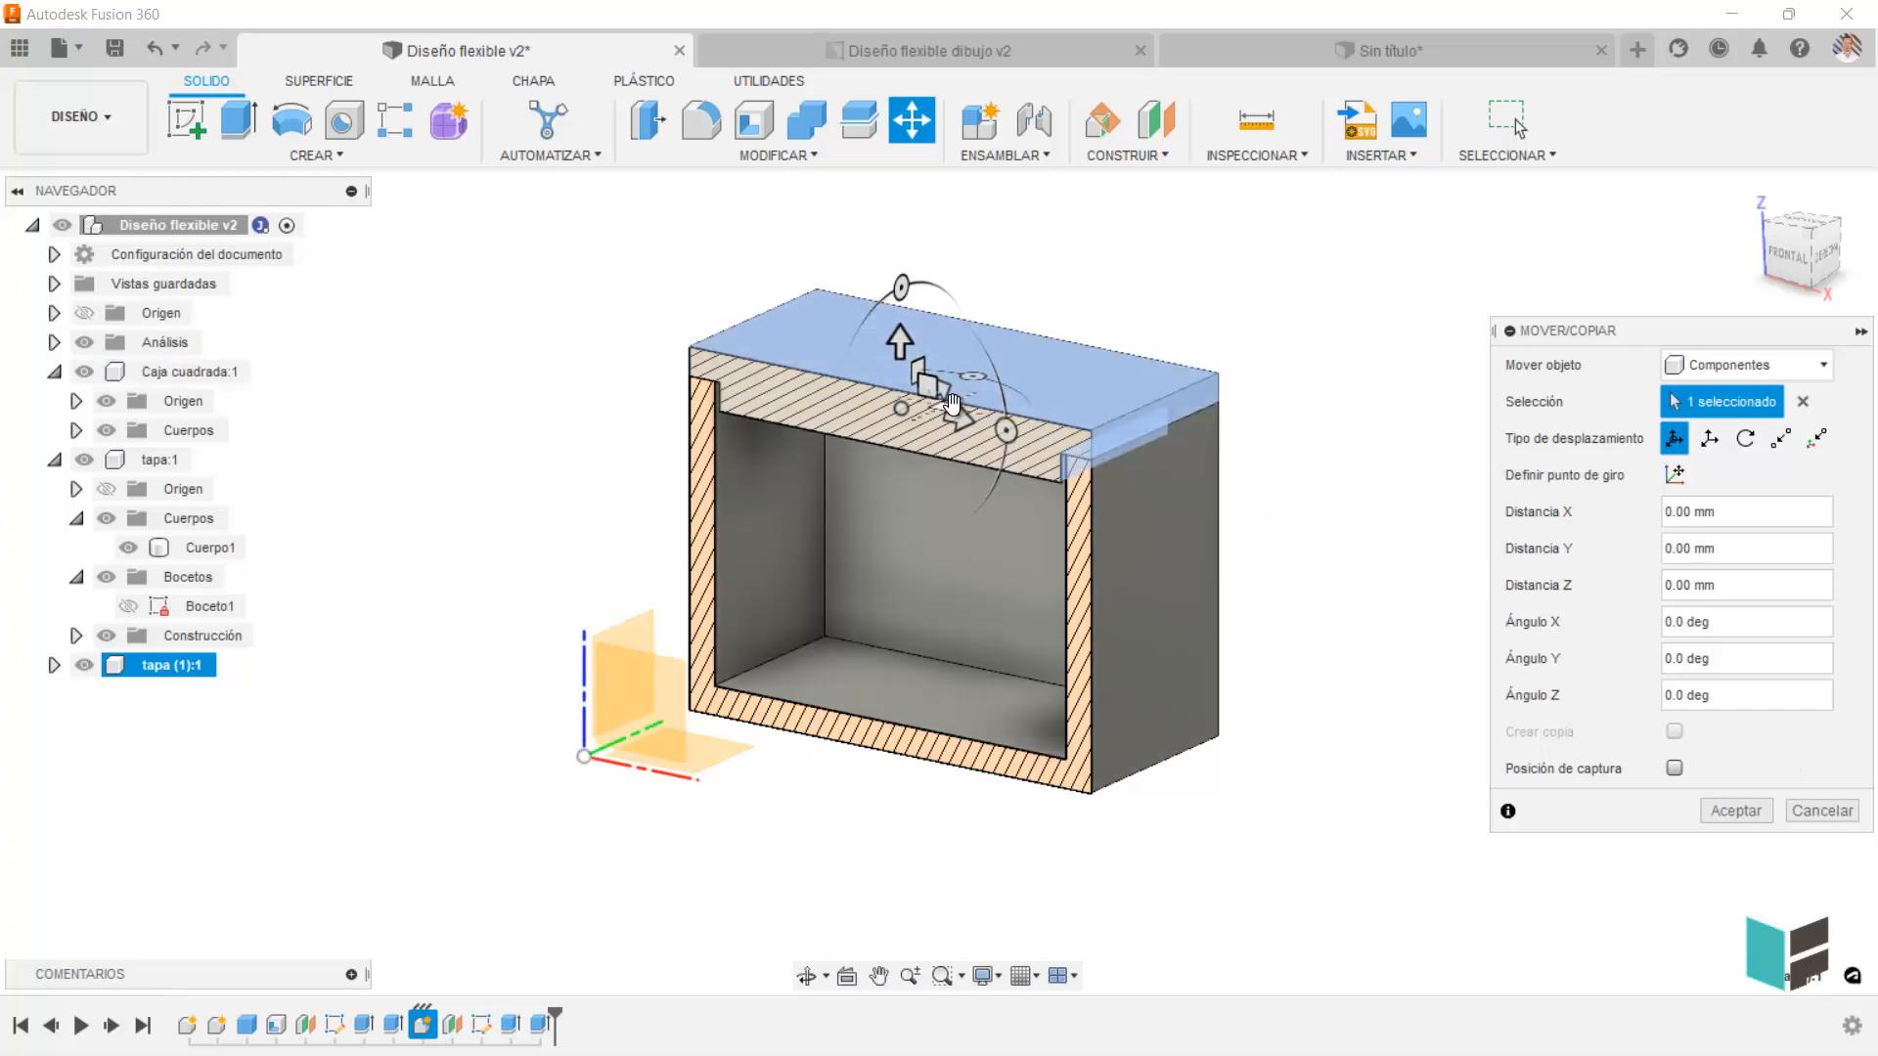
{"action": "left_click_drag", "start_coordinate": [956, 418], "coordinate": [1436, 524]}
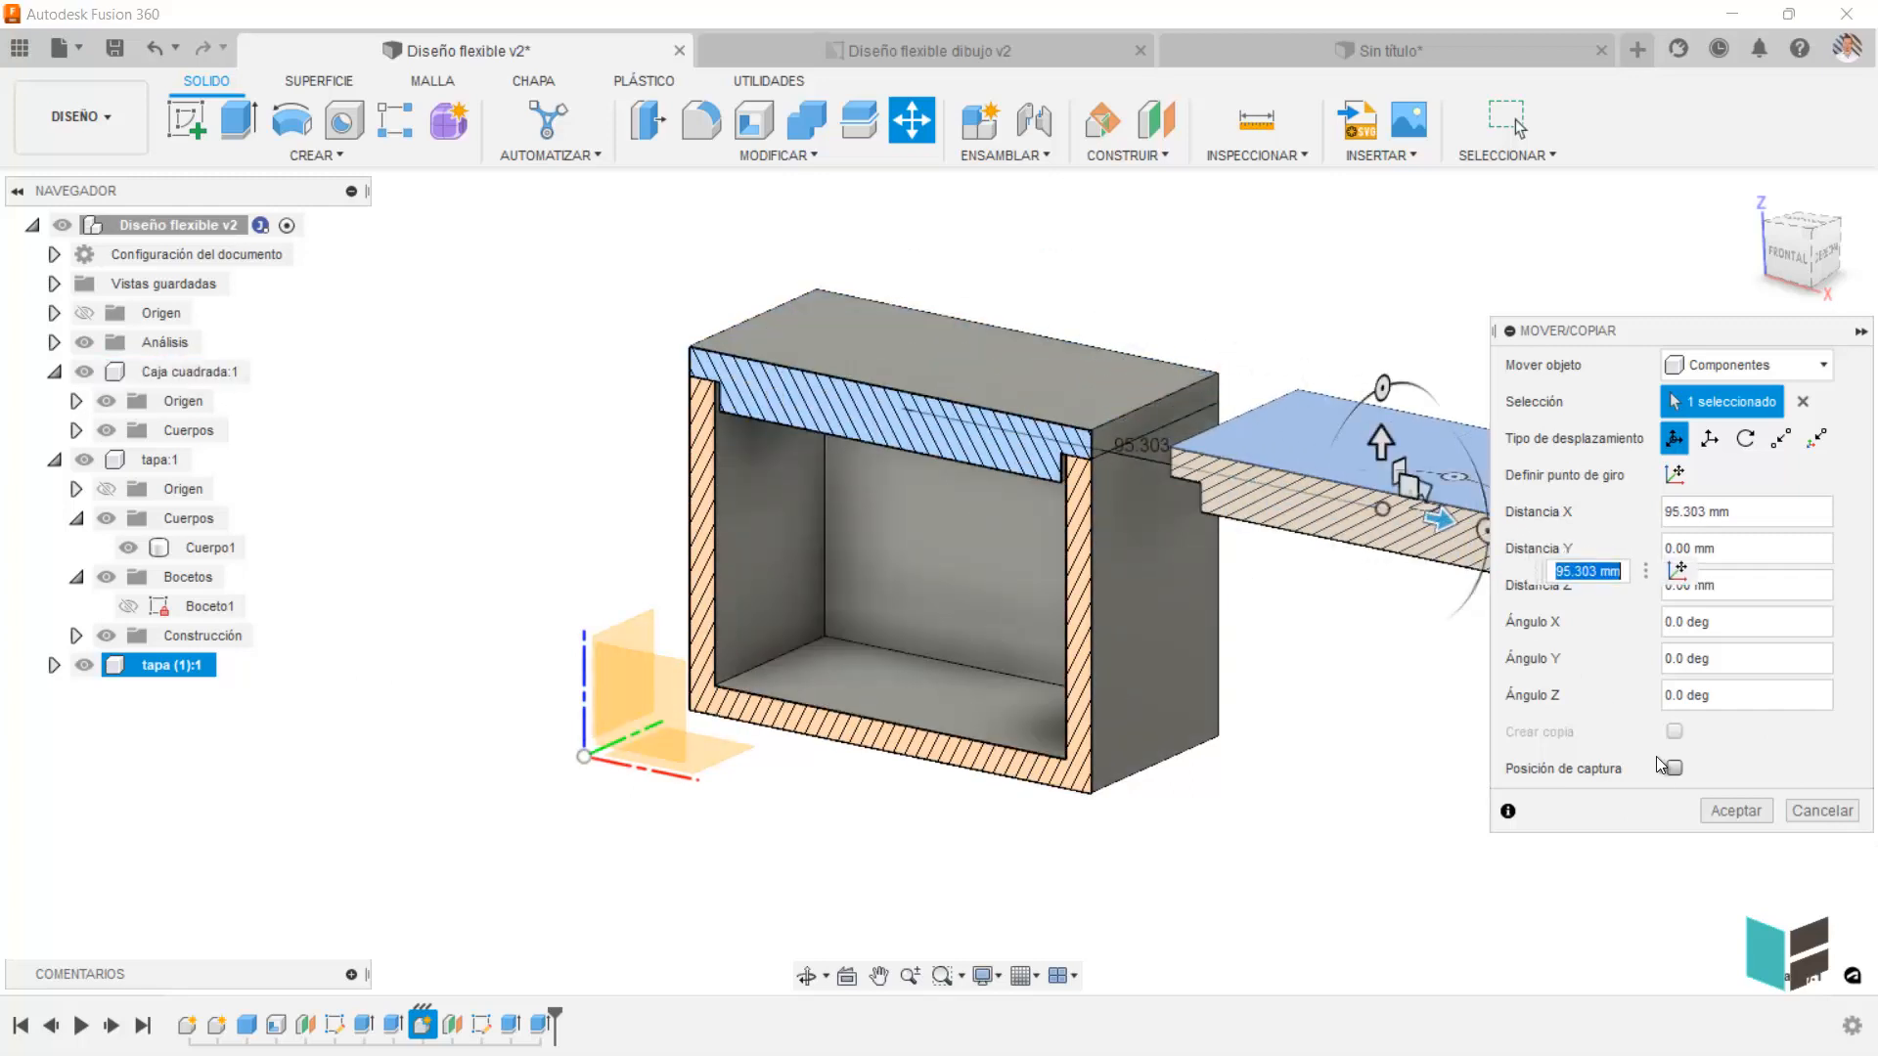
{"action": "left_click", "coordinate": [1732, 811]}
Move the top face of the original lid 9.242 mm along Z, using Caras as the object type.
{"action": "middle_click_drag", "start_coordinate": [1466, 788], "coordinate": [1426, 769]}
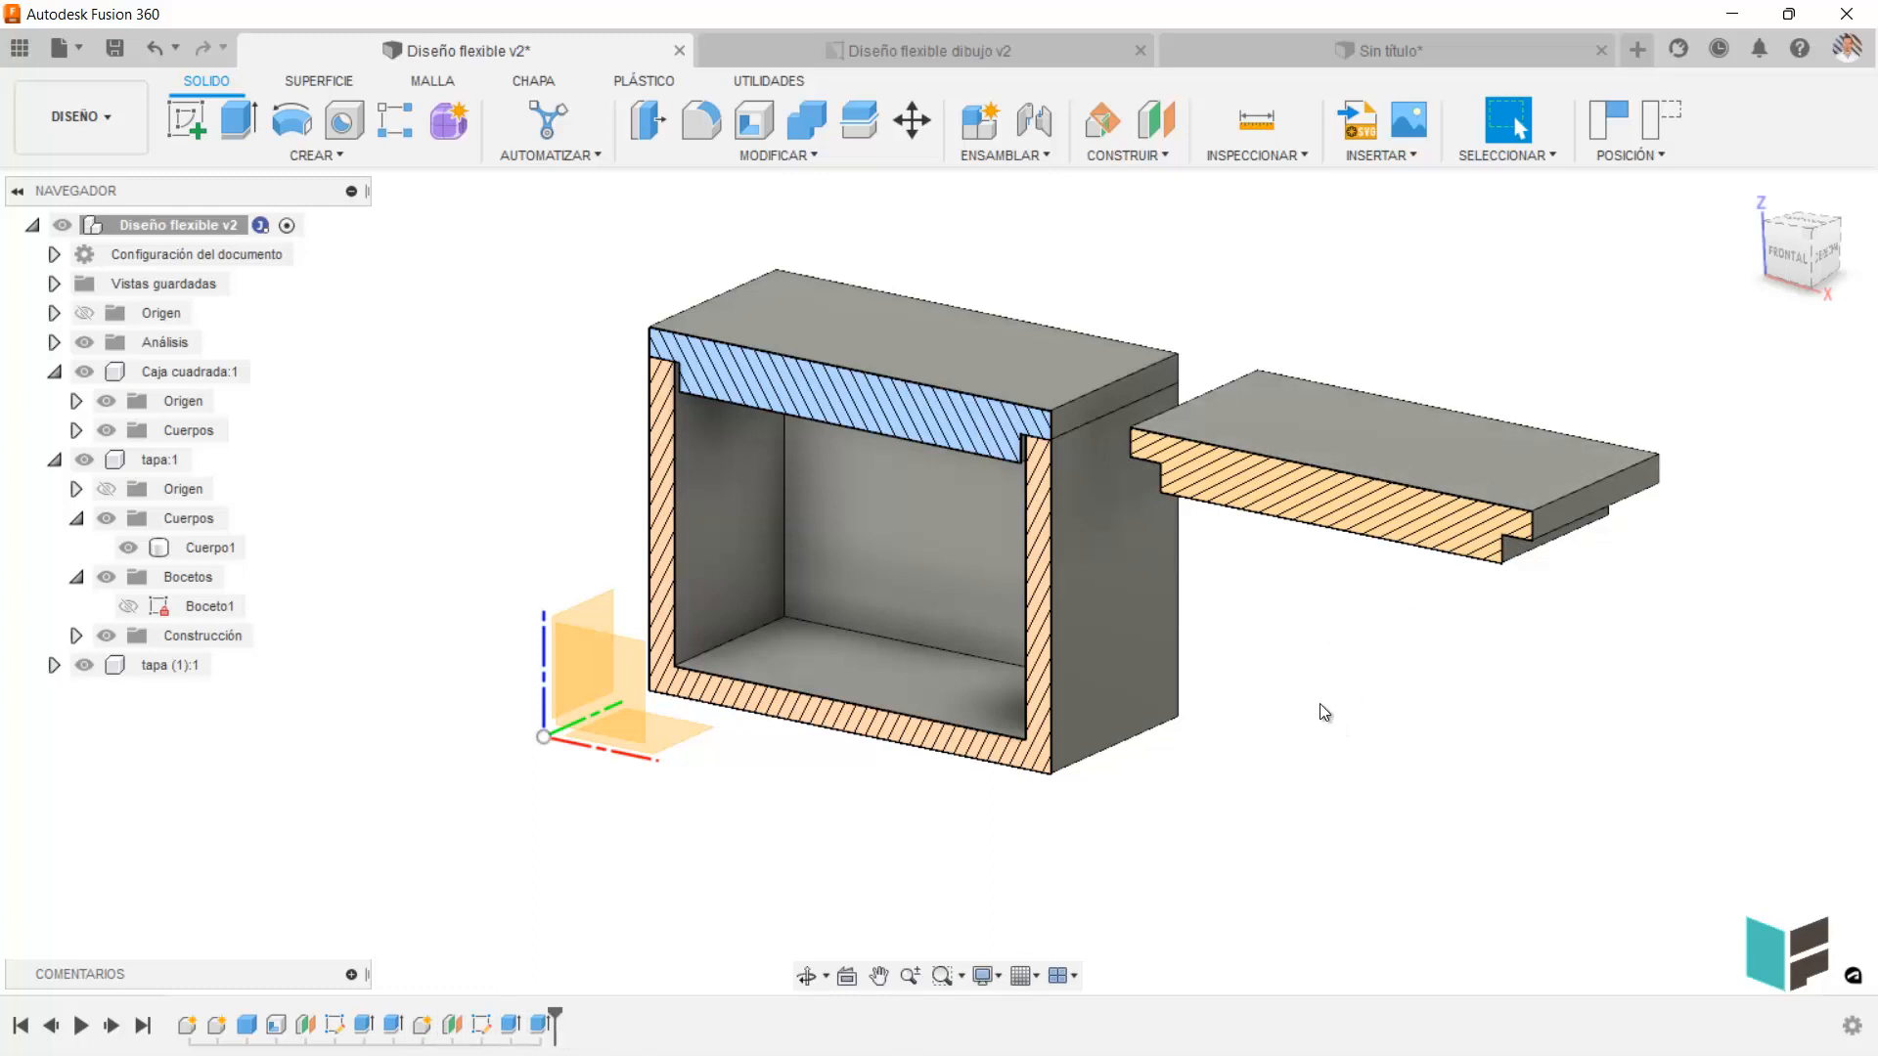
{"action": "left_click", "coordinate": [911, 119]}
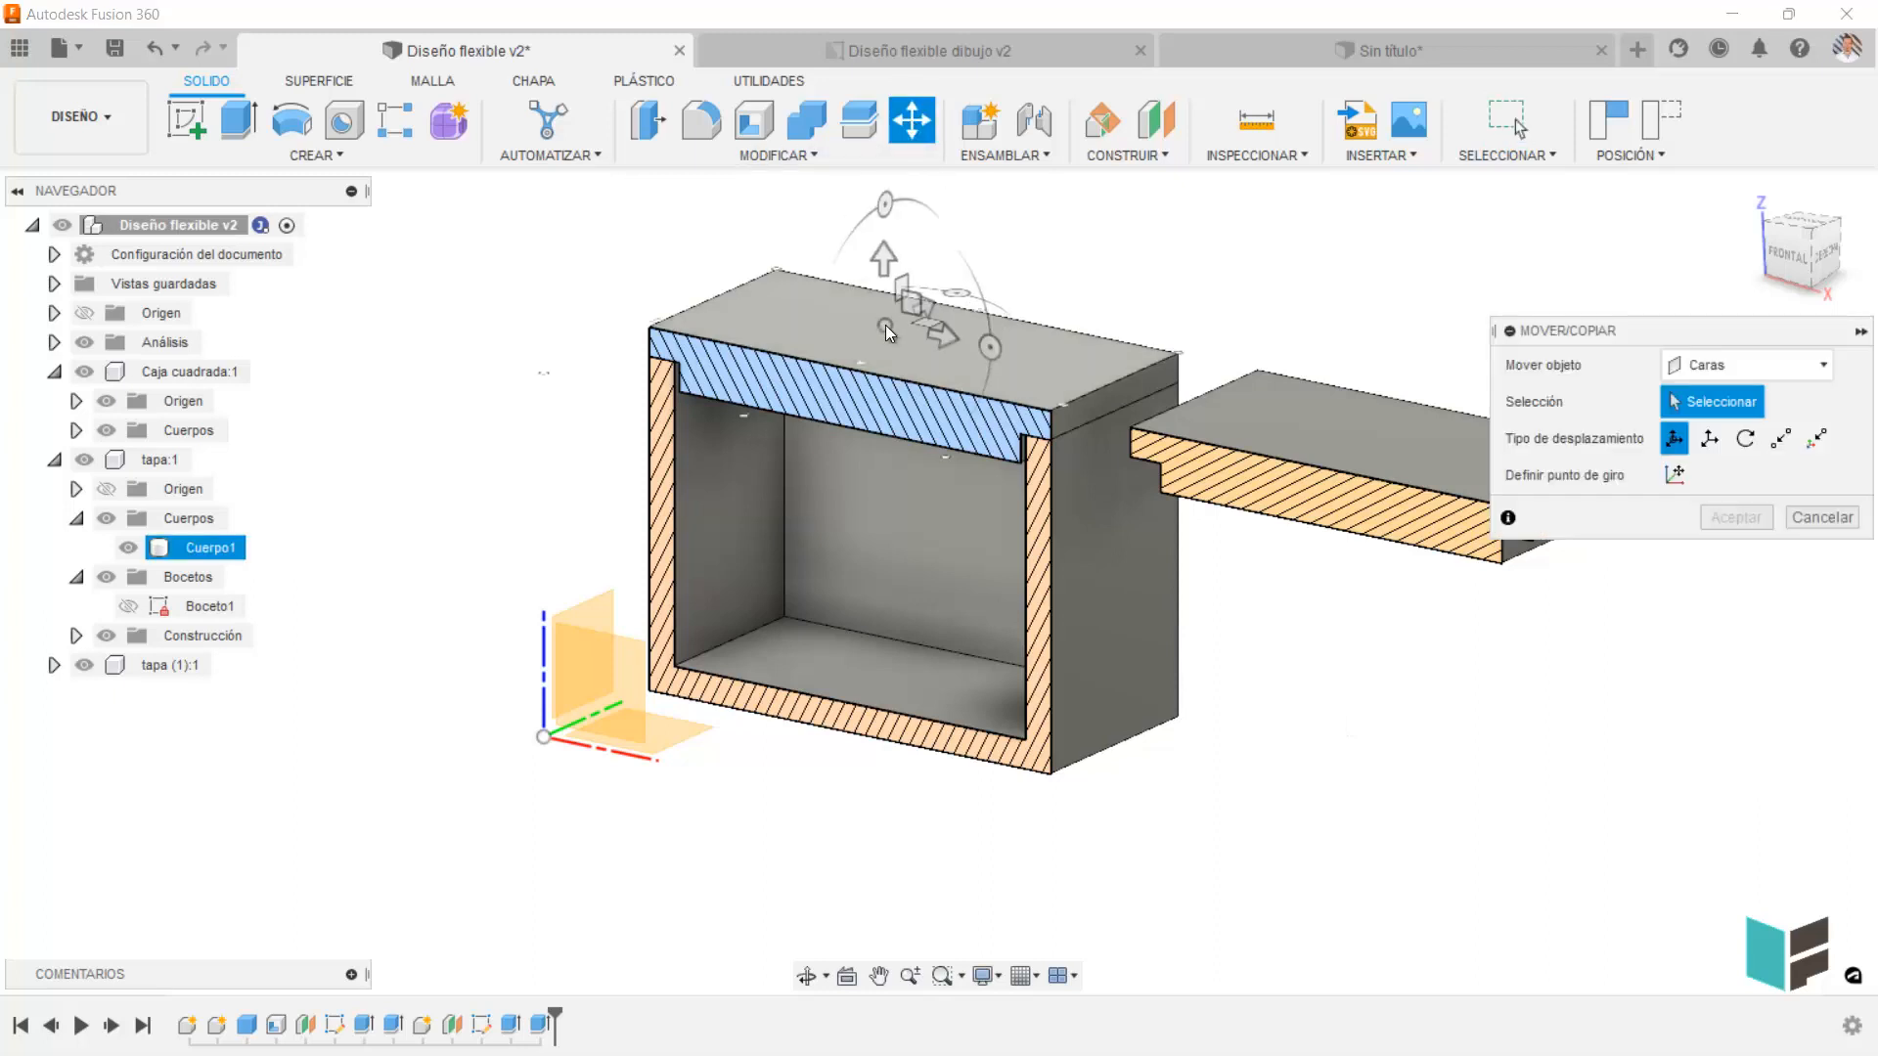
{"action": "left_click", "coordinate": [968, 366]}
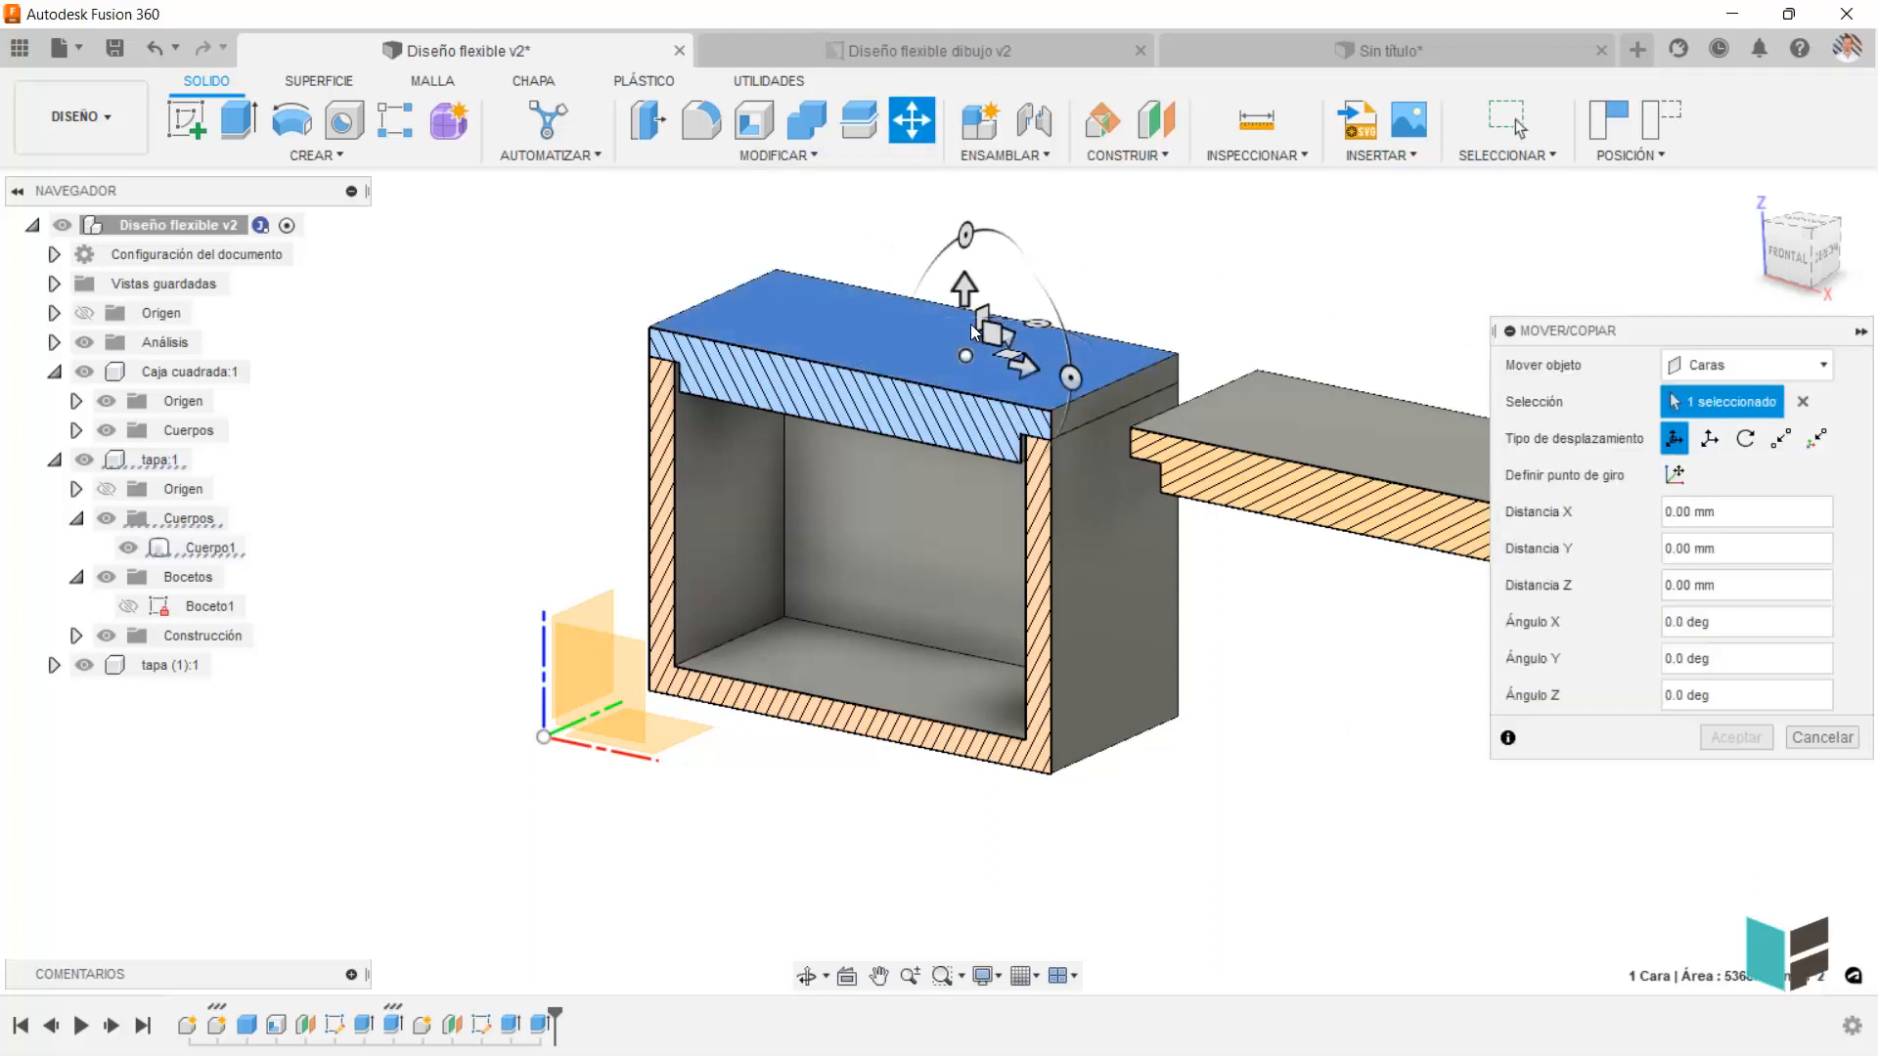
{"action": "left_click_drag", "start_coordinate": [964, 289], "coordinate": [964, 235]}
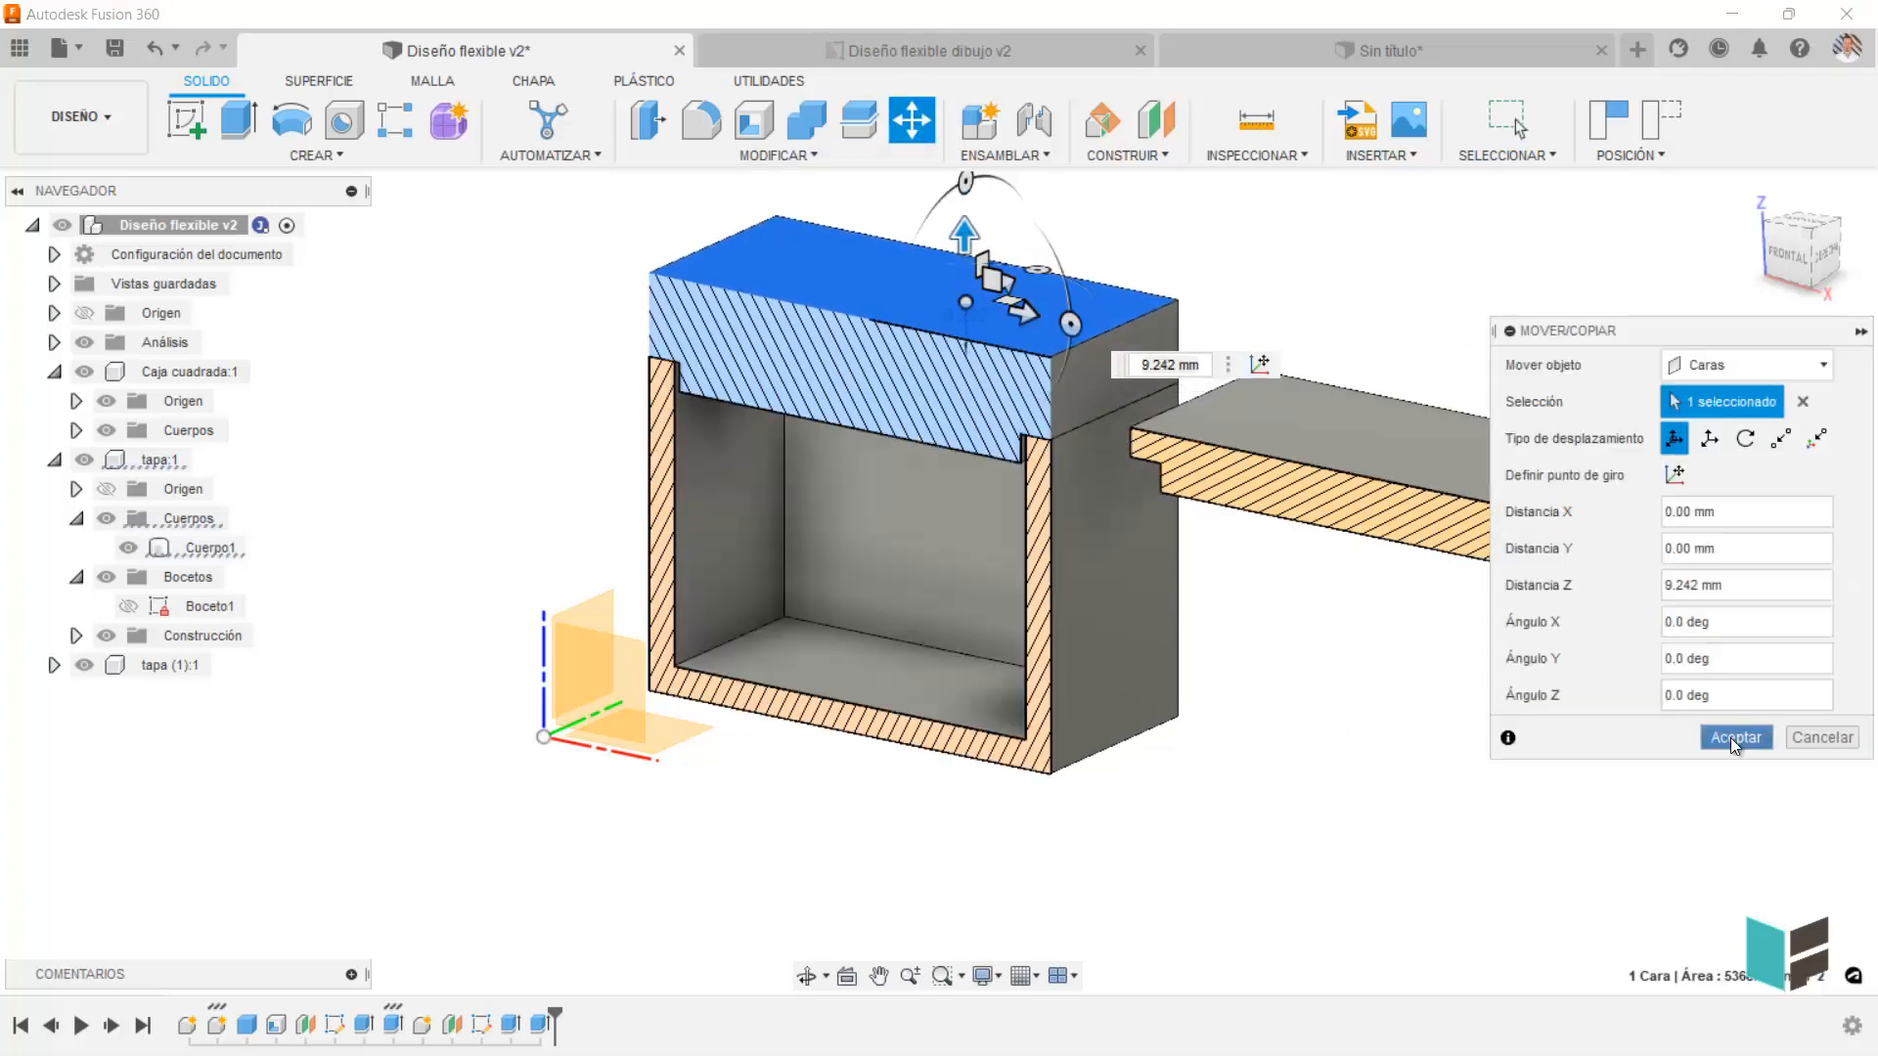
{"action": "left_click", "coordinate": [1735, 737]}
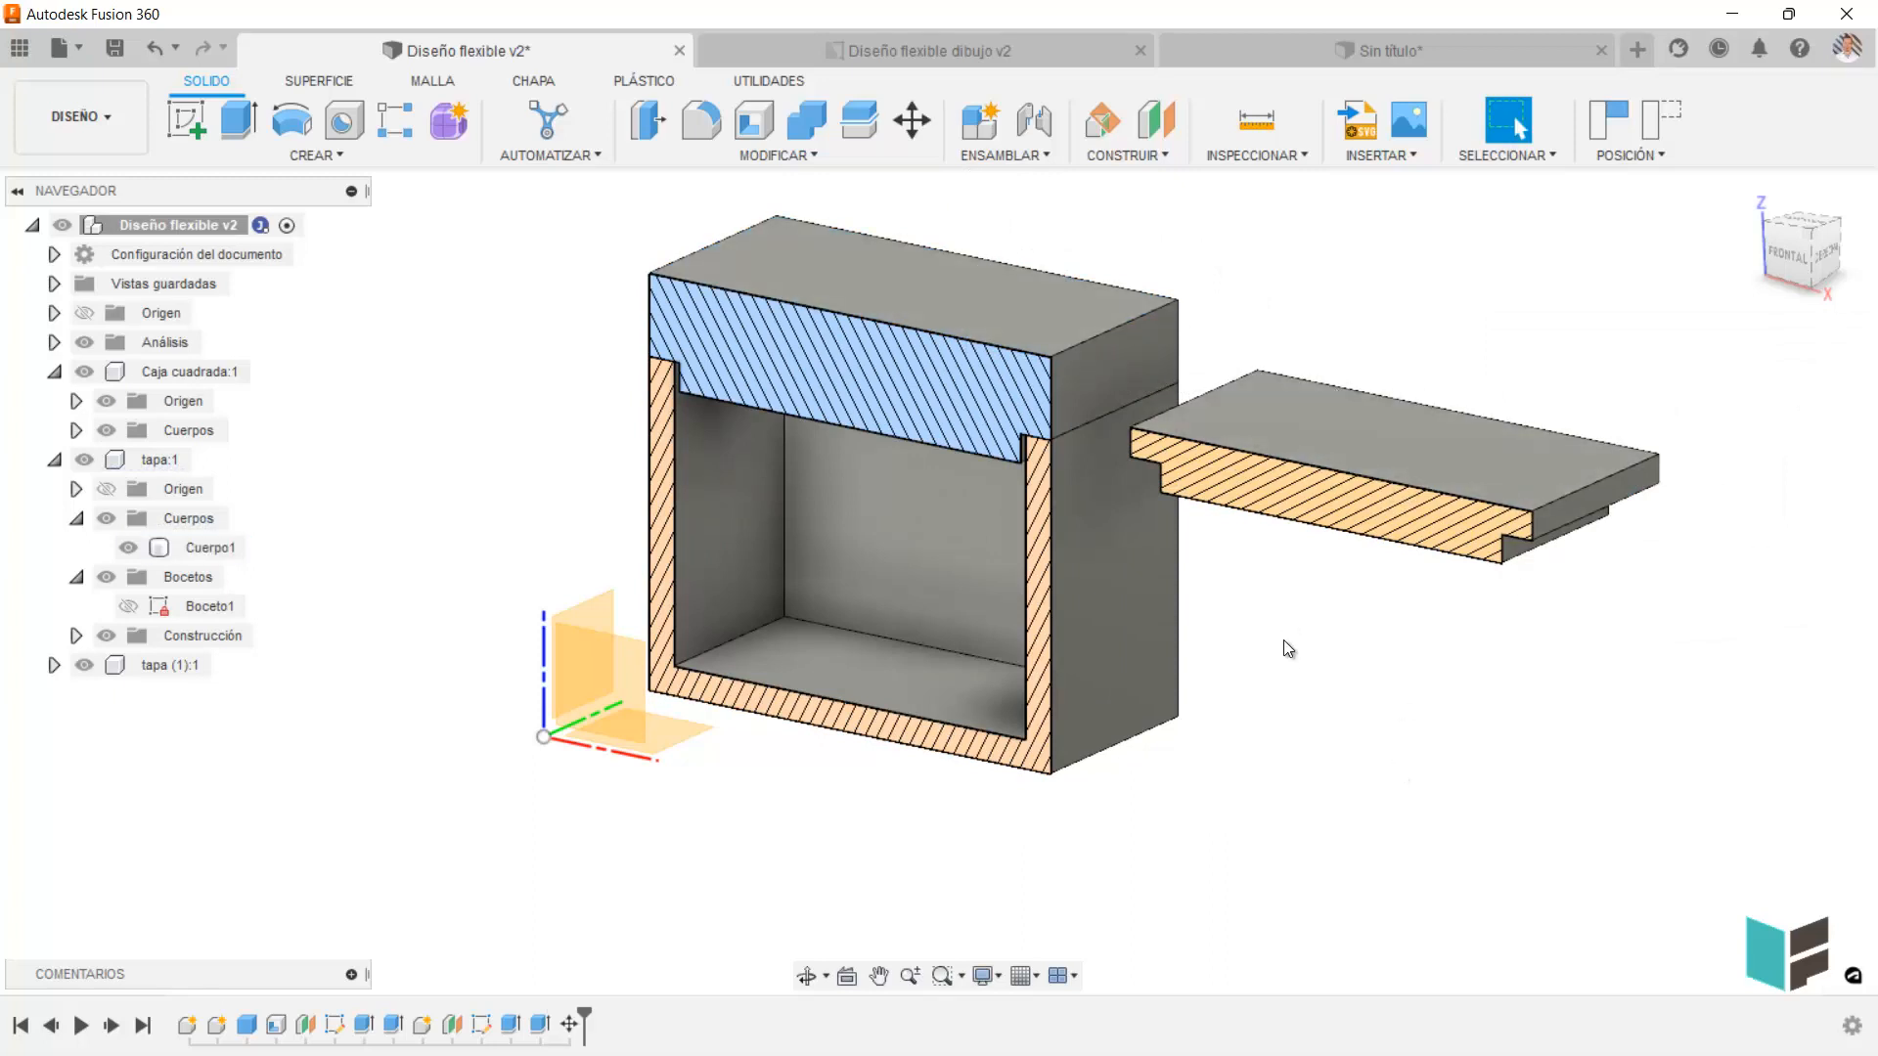
Undo the lid's face move, the displacement of the independent lid copy and its pasting.
{"action": "key", "text": "ctrl+z"}
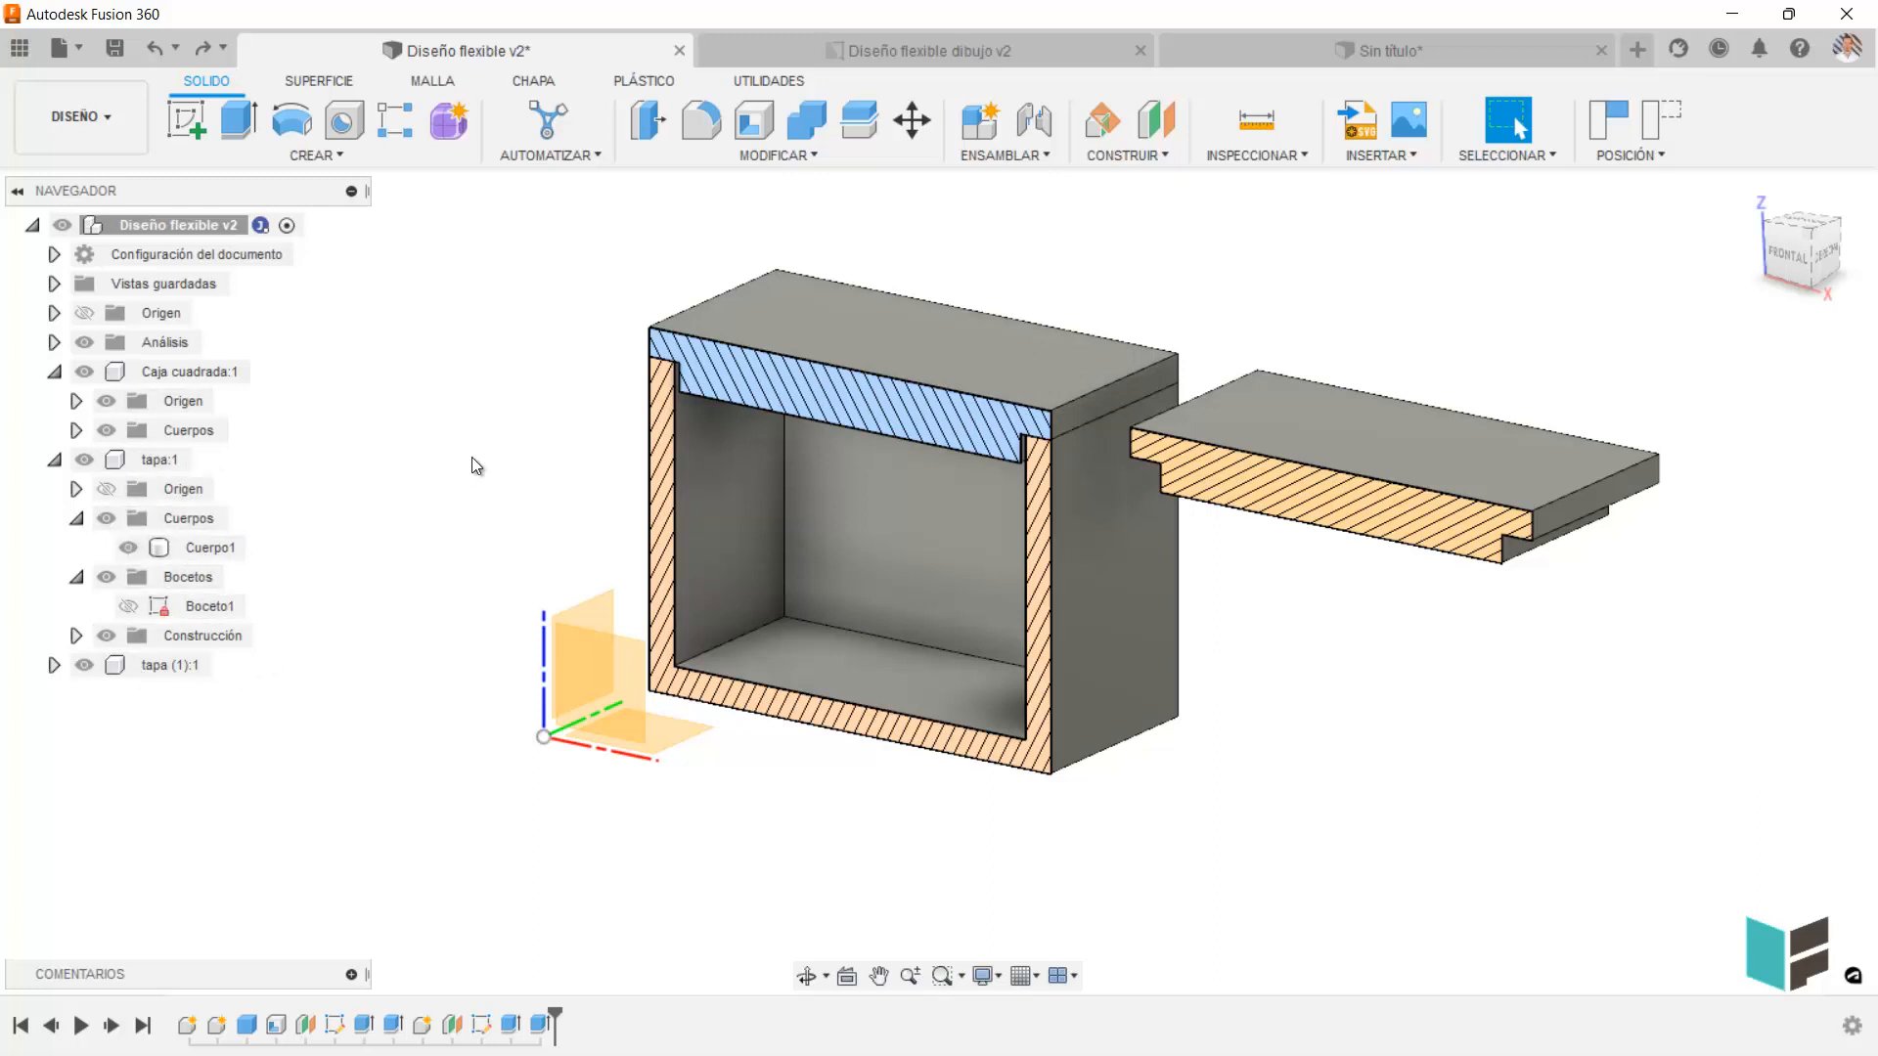
{"action": "key", "text": "ctrl+z"}
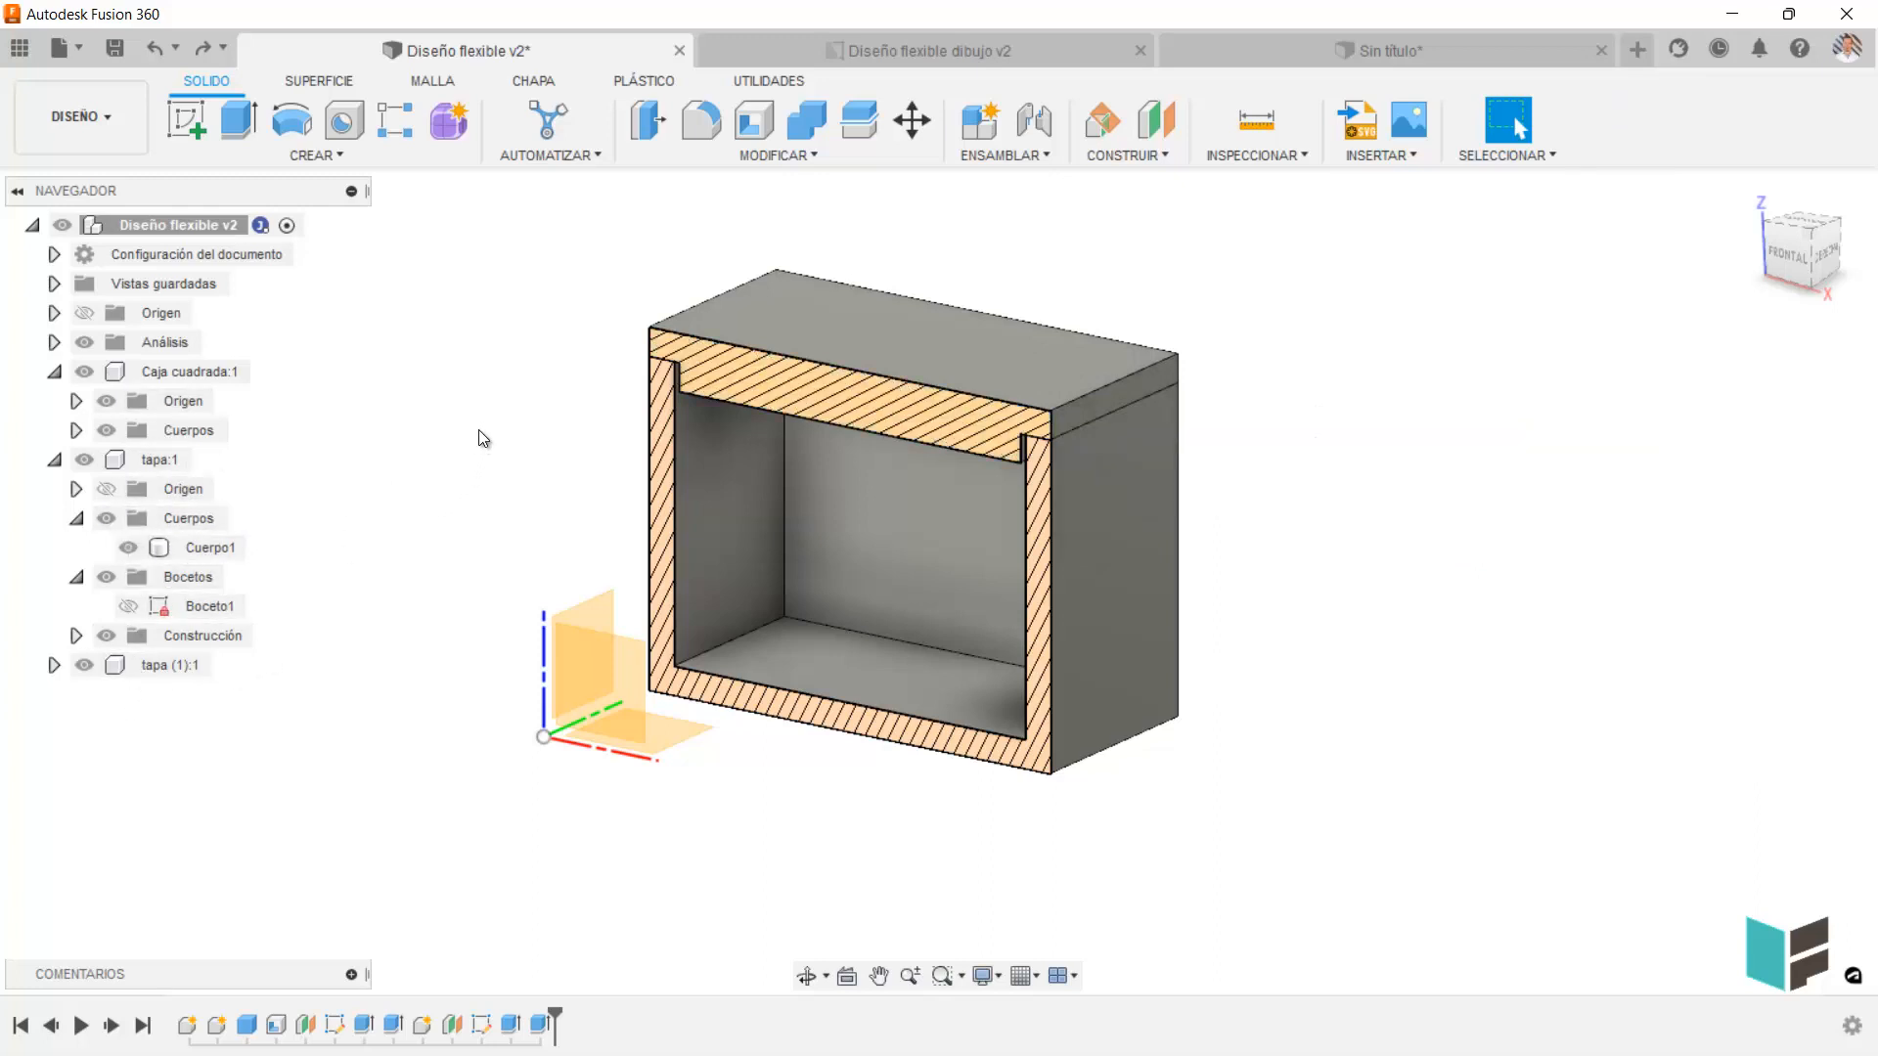
{"action": "key", "text": "ctrl+z"}
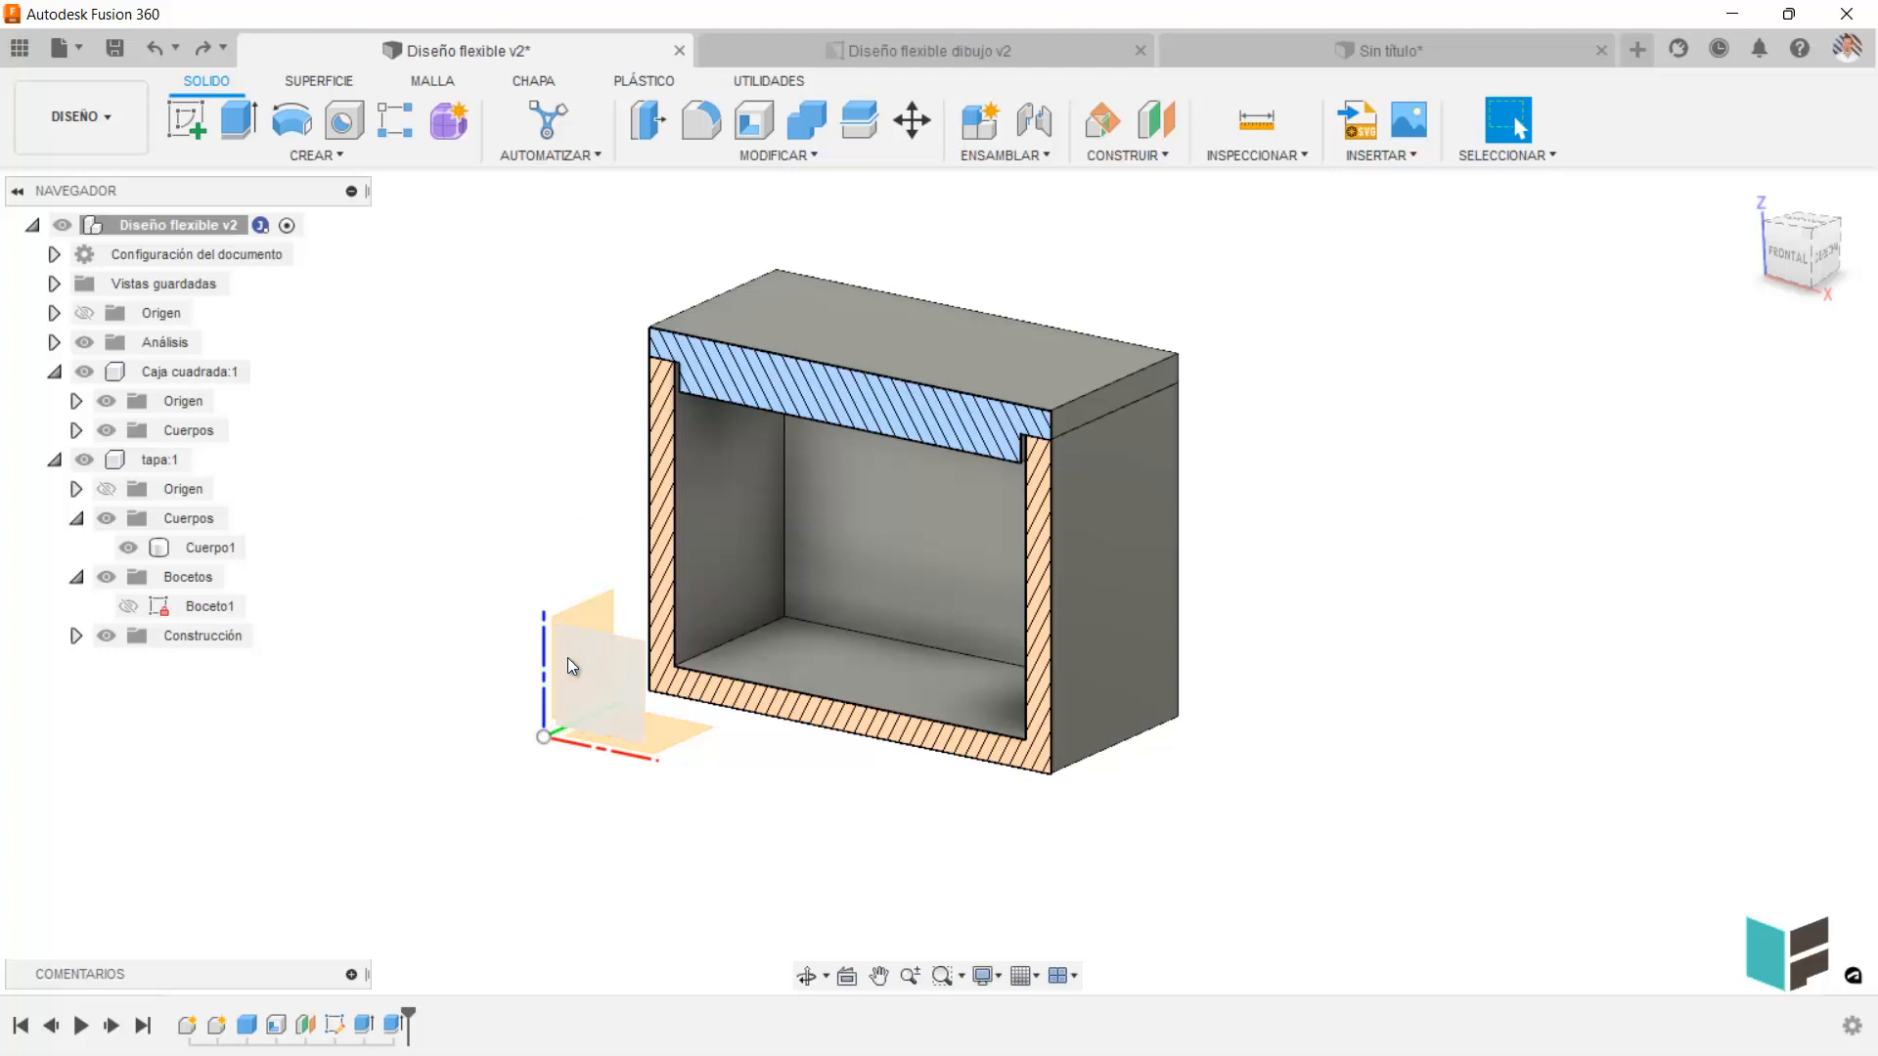
{"action": "middle_click_drag", "start_coordinate": [537, 557], "coordinate": [629, 587]}
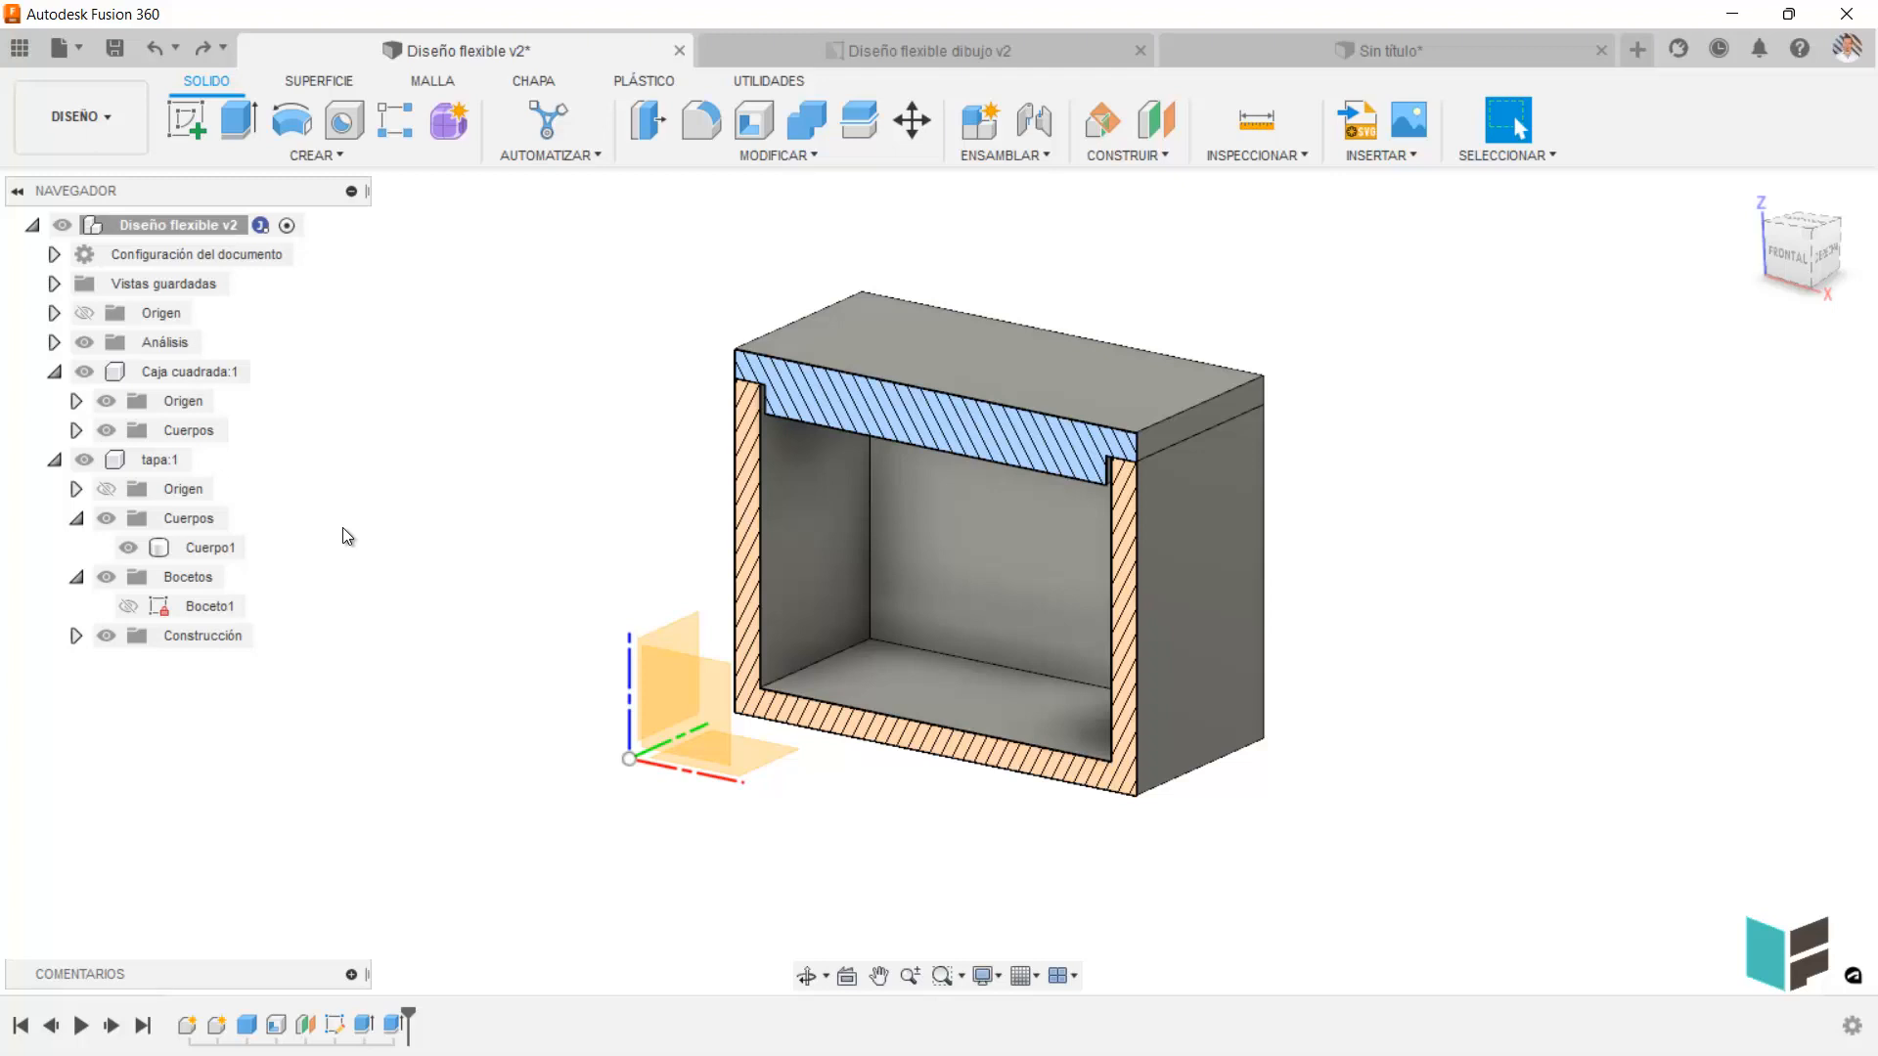
{"action": "scroll", "coordinate": [448, 549], "scroll_direction": "down", "scroll_amount": 2}
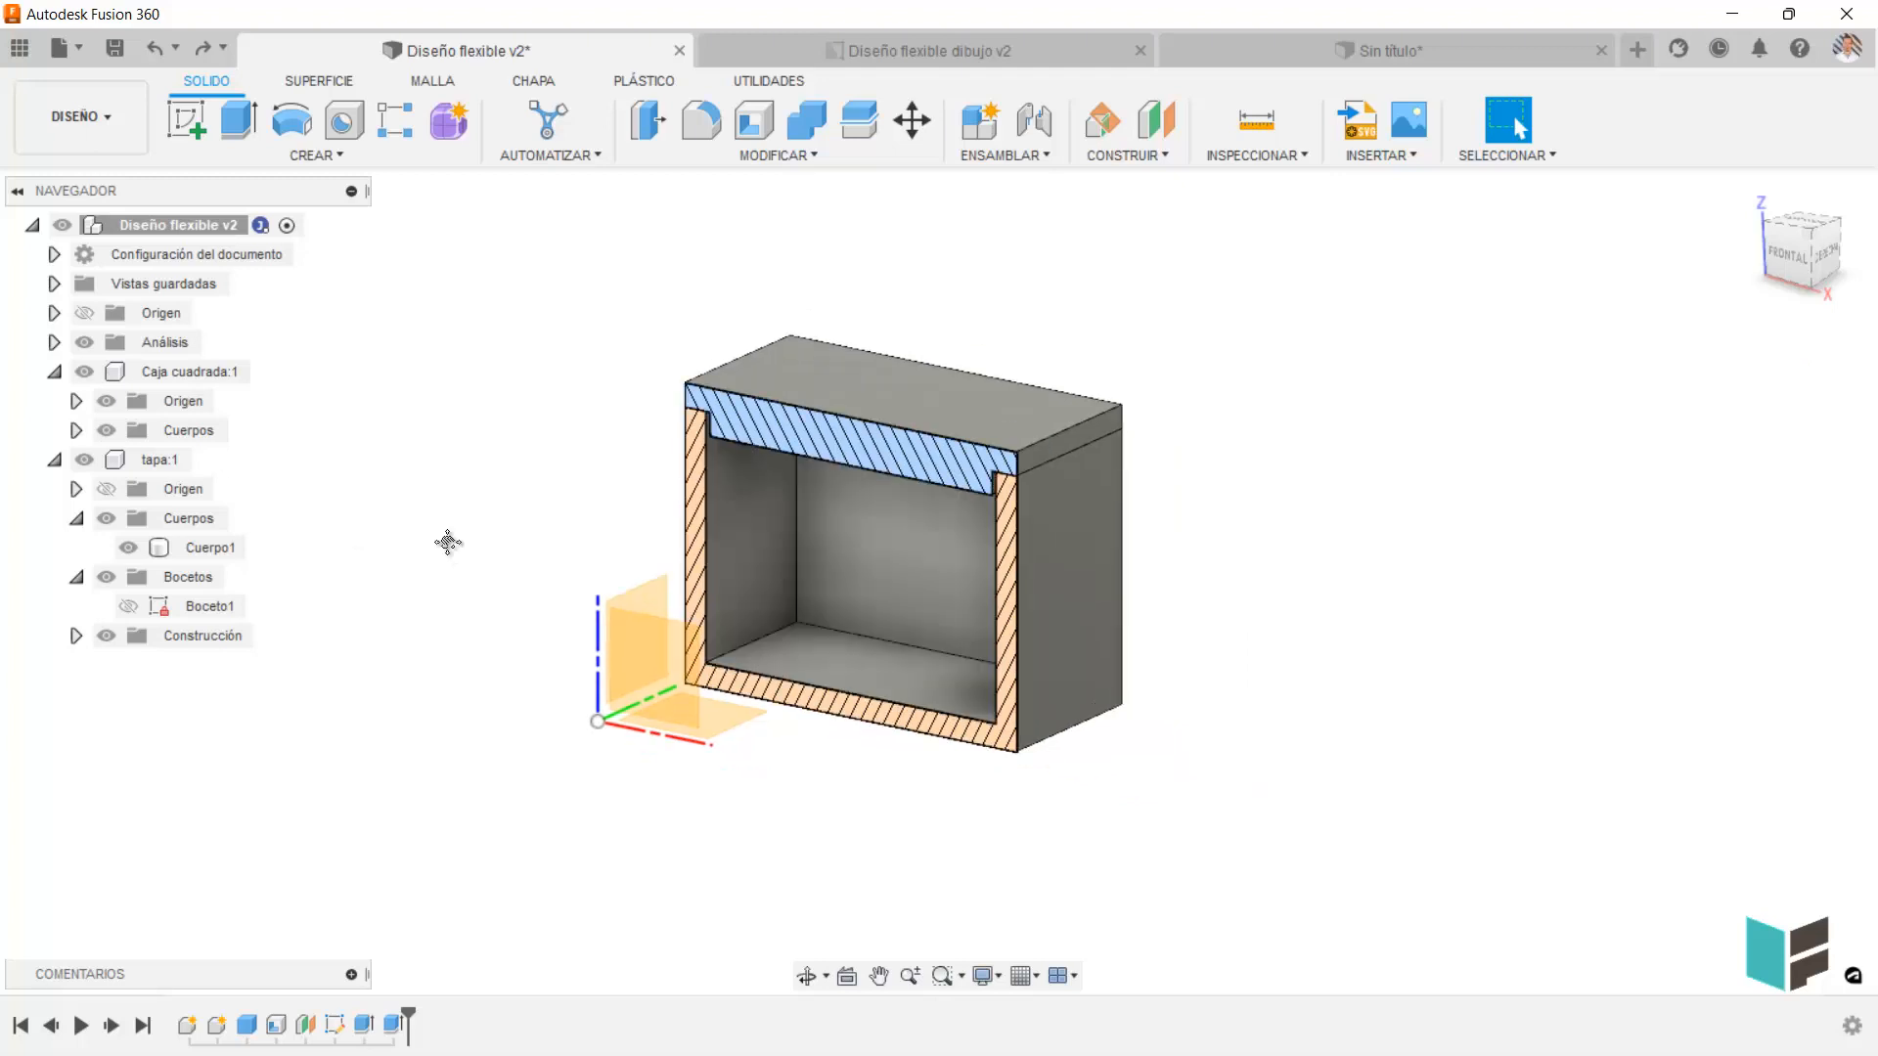
{"action": "middle_click_drag", "start_coordinate": [448, 540], "coordinate": [466, 528]}
{"action": "left_click", "coordinate": [745, 391]}
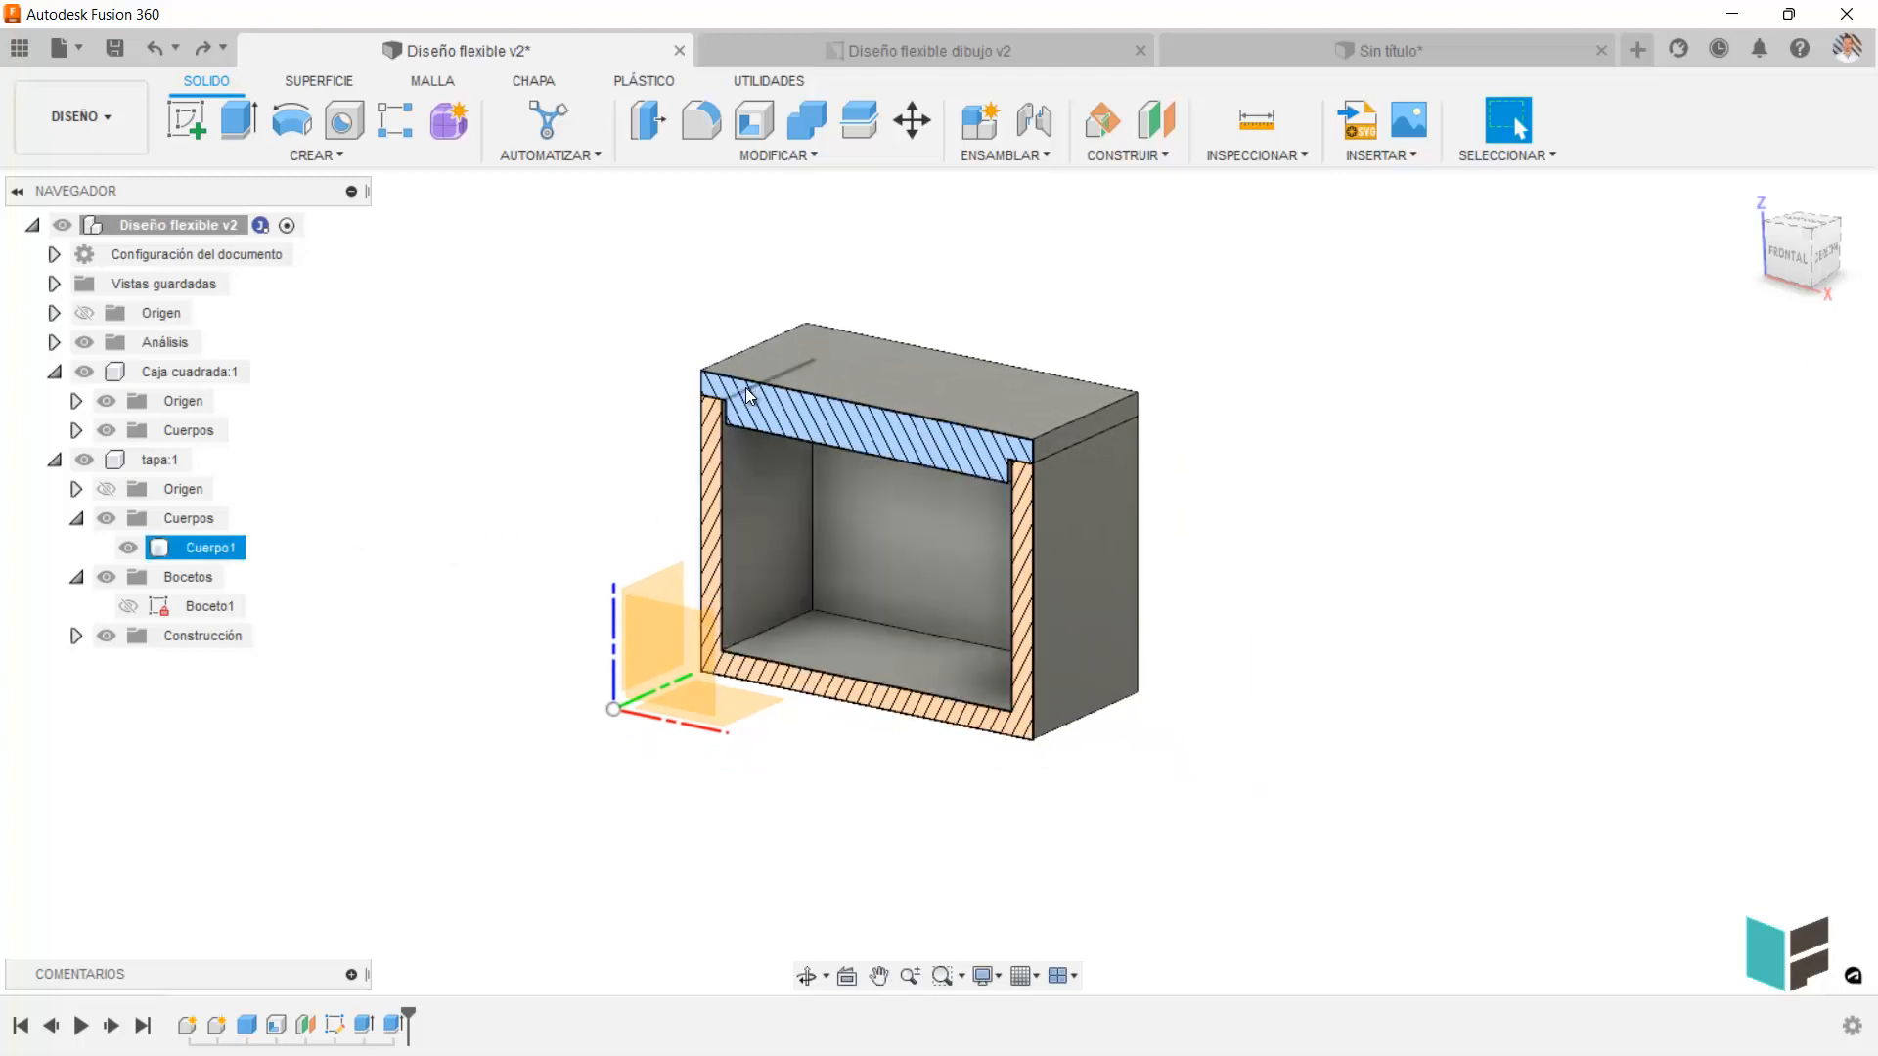
{"action": "left_click", "coordinate": [534, 348]}
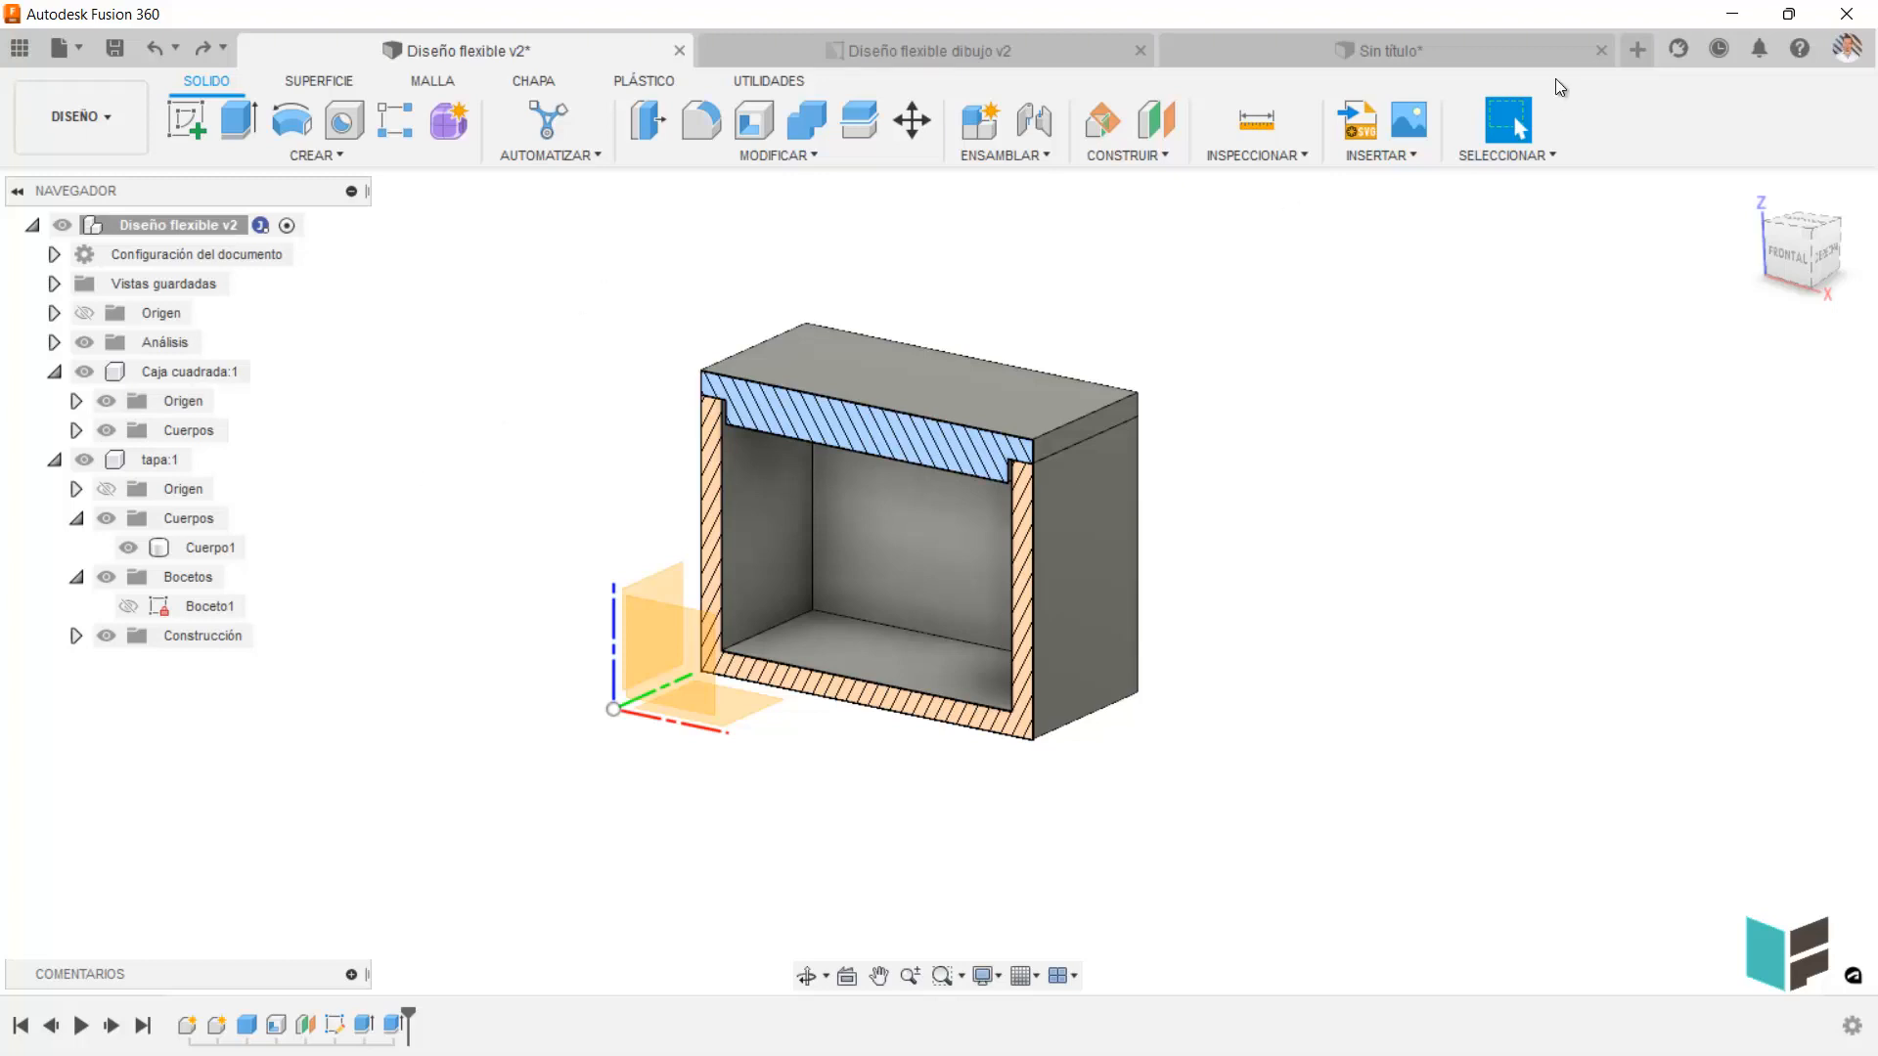
Examine the box view, its balloons and the Lista de piezas in the Diseño flexible dibujo v2 drawing, comparing with the design.
{"action": "left_click", "coordinate": [1059, 53]}
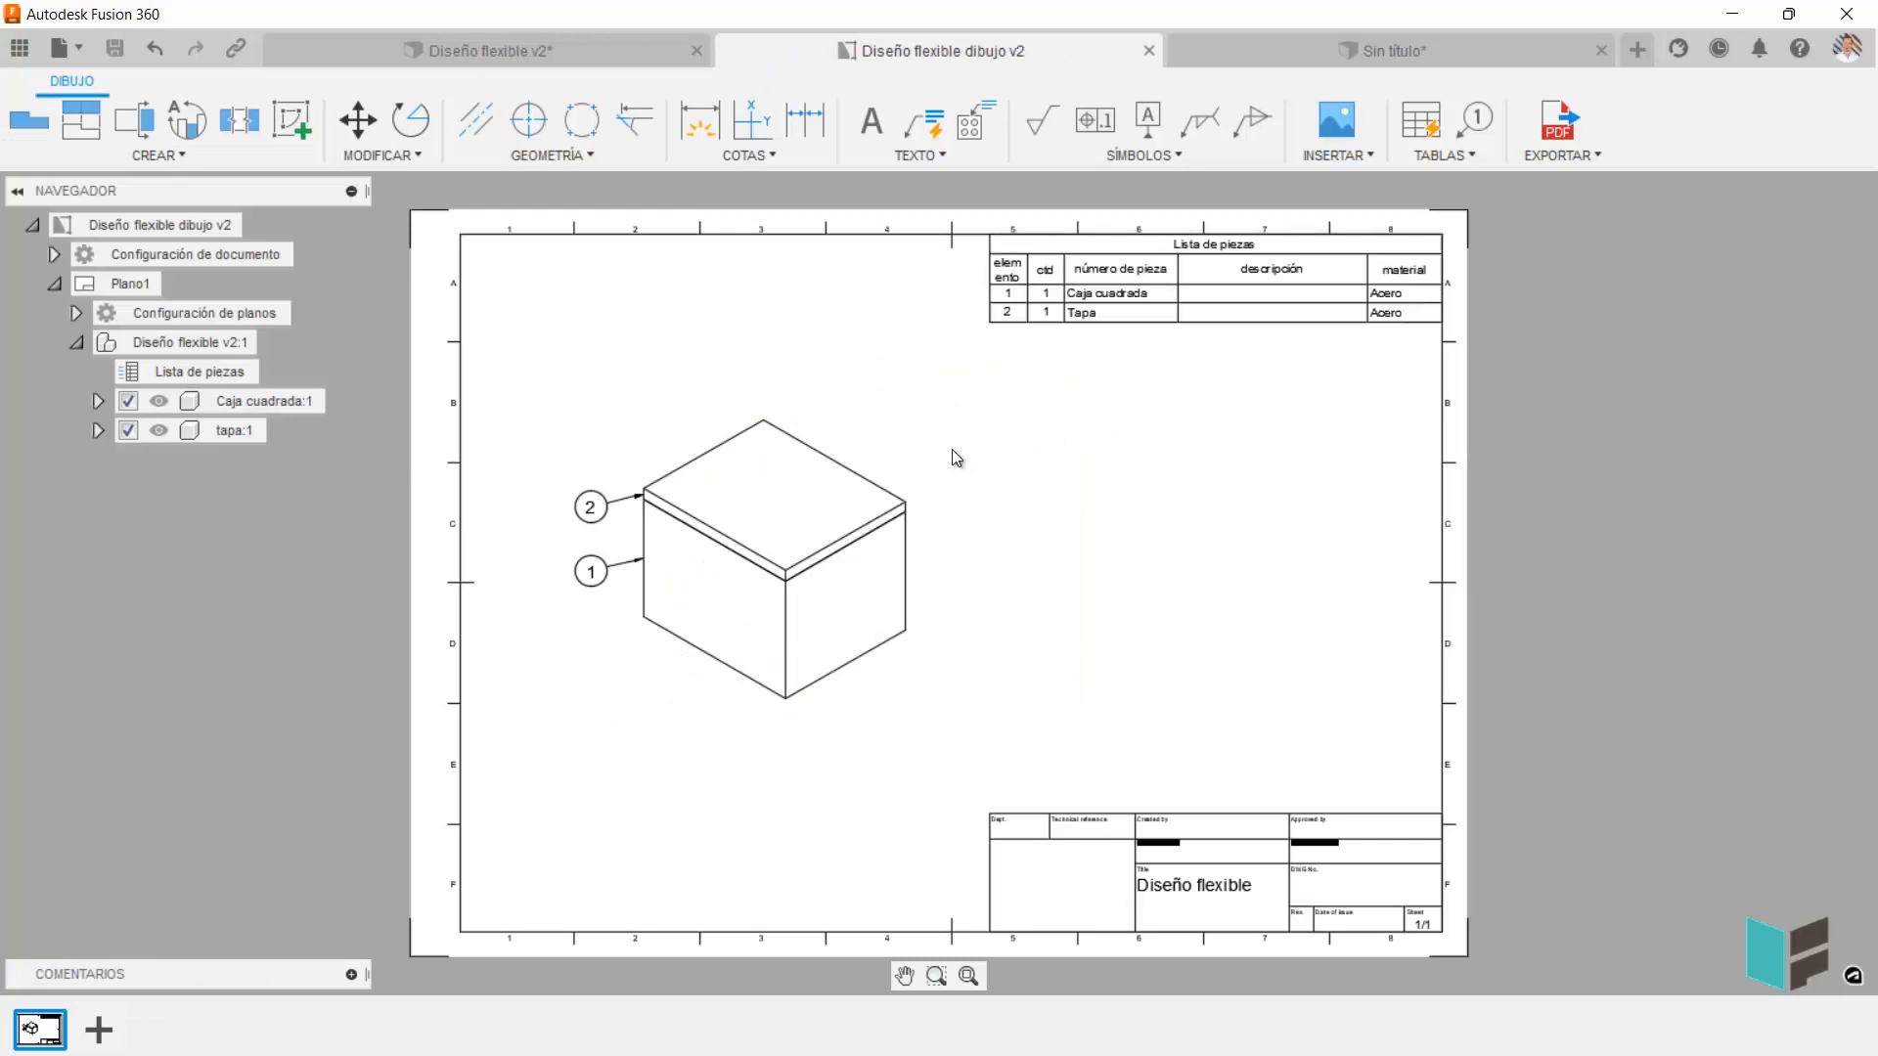
{"action": "left_click", "coordinate": [956, 457]}
{"action": "left_click", "coordinate": [702, 411]}
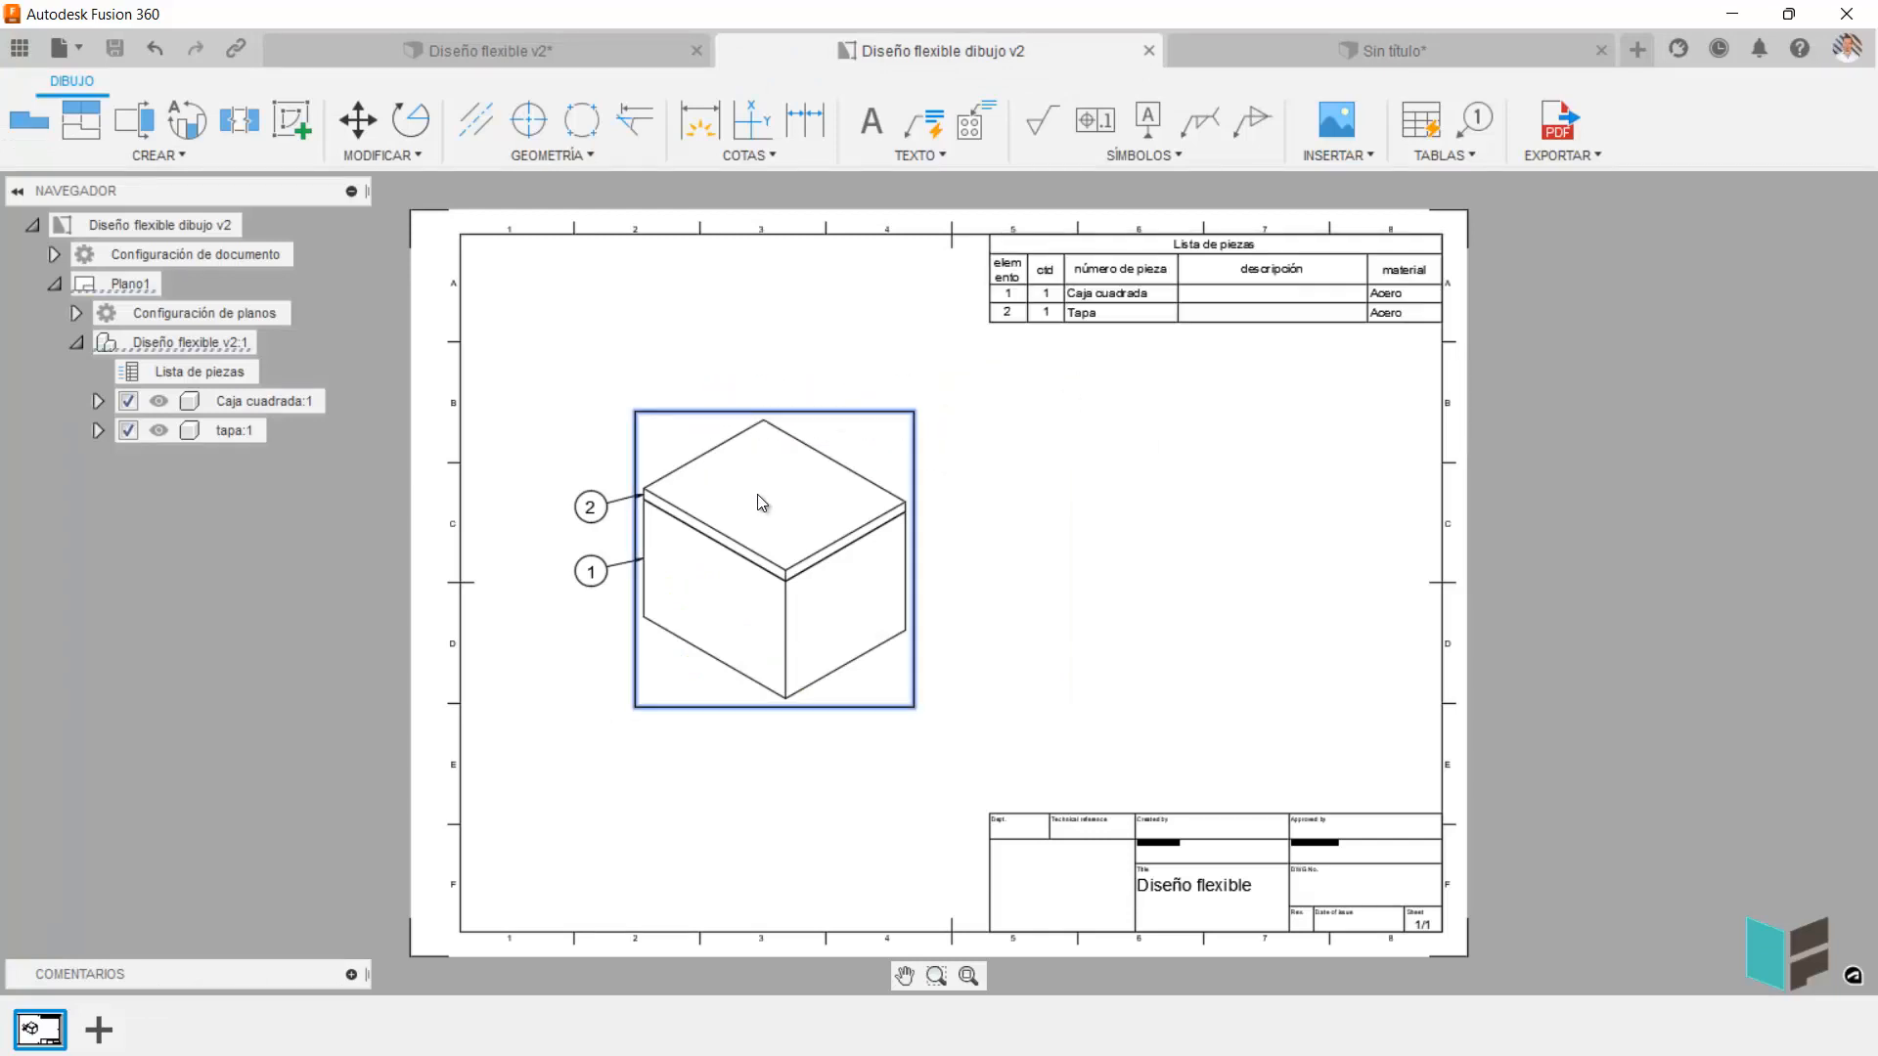
{"action": "left_click", "coordinate": [613, 50]}
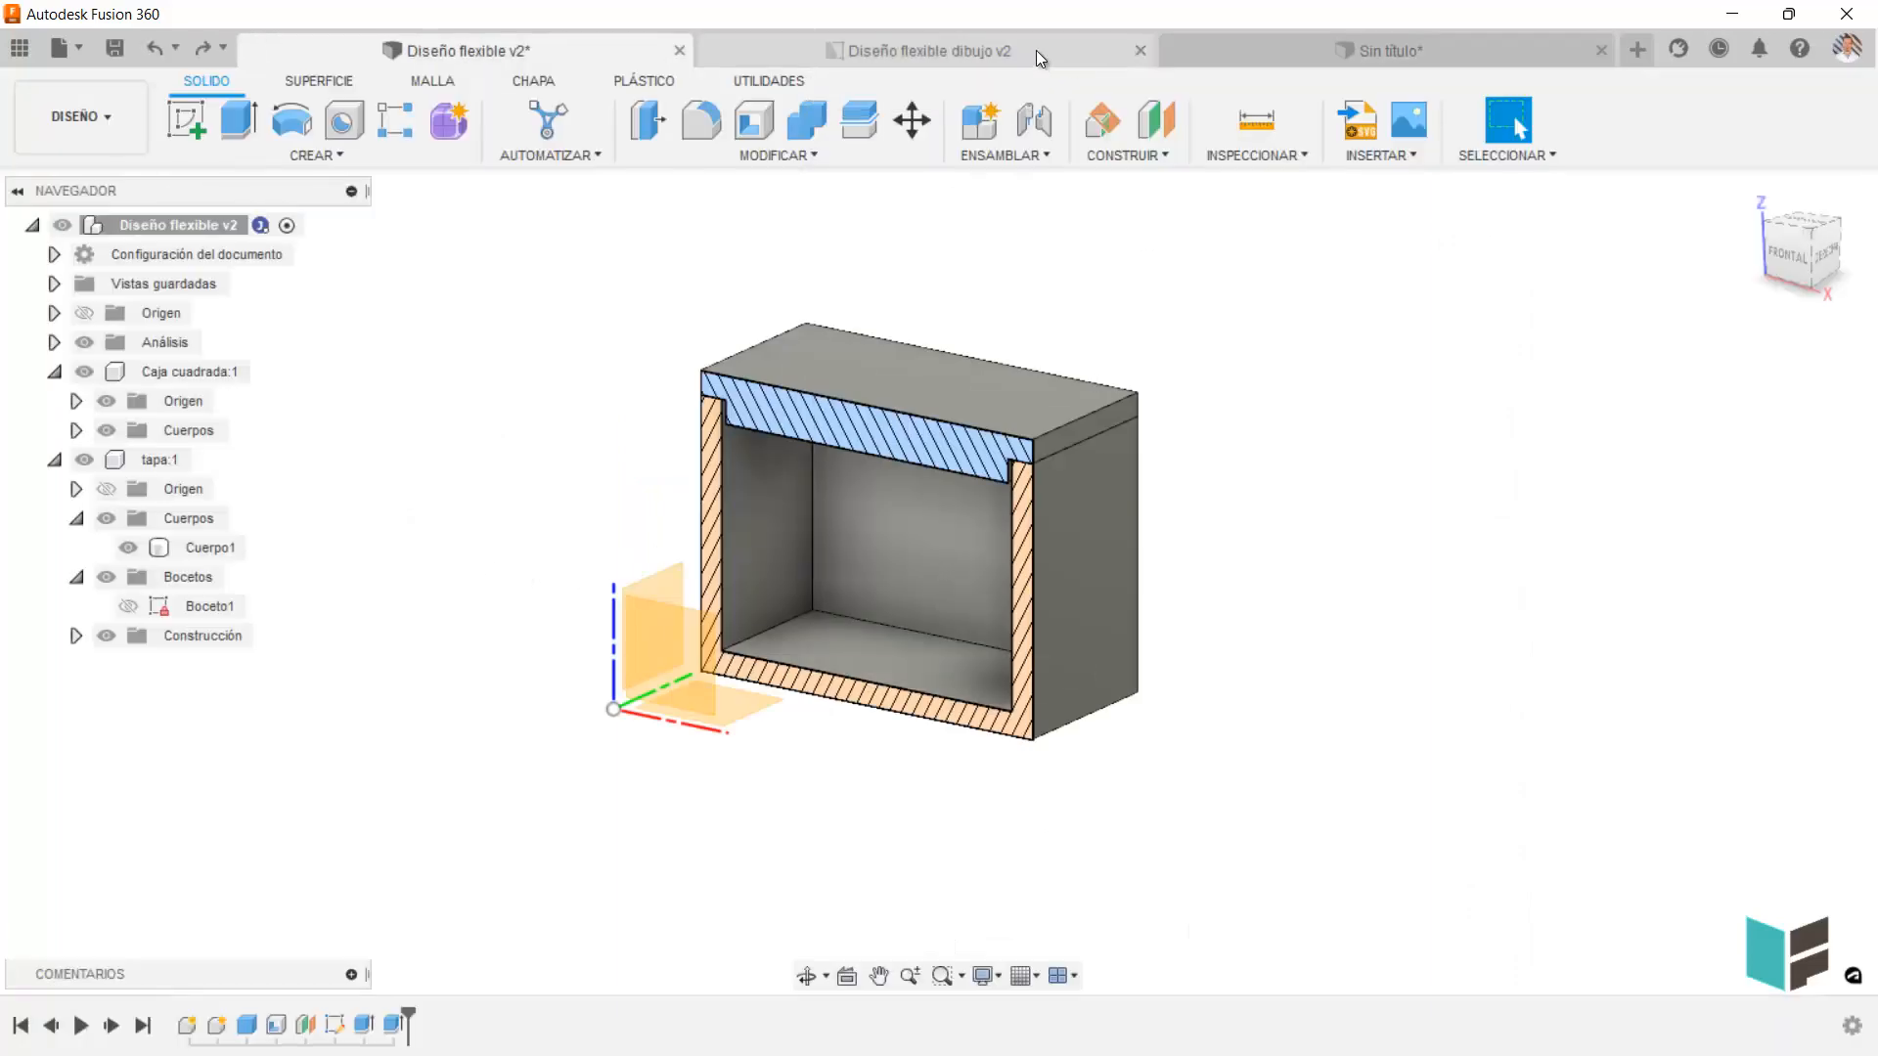
{"action": "left_click", "coordinate": [1036, 50]}
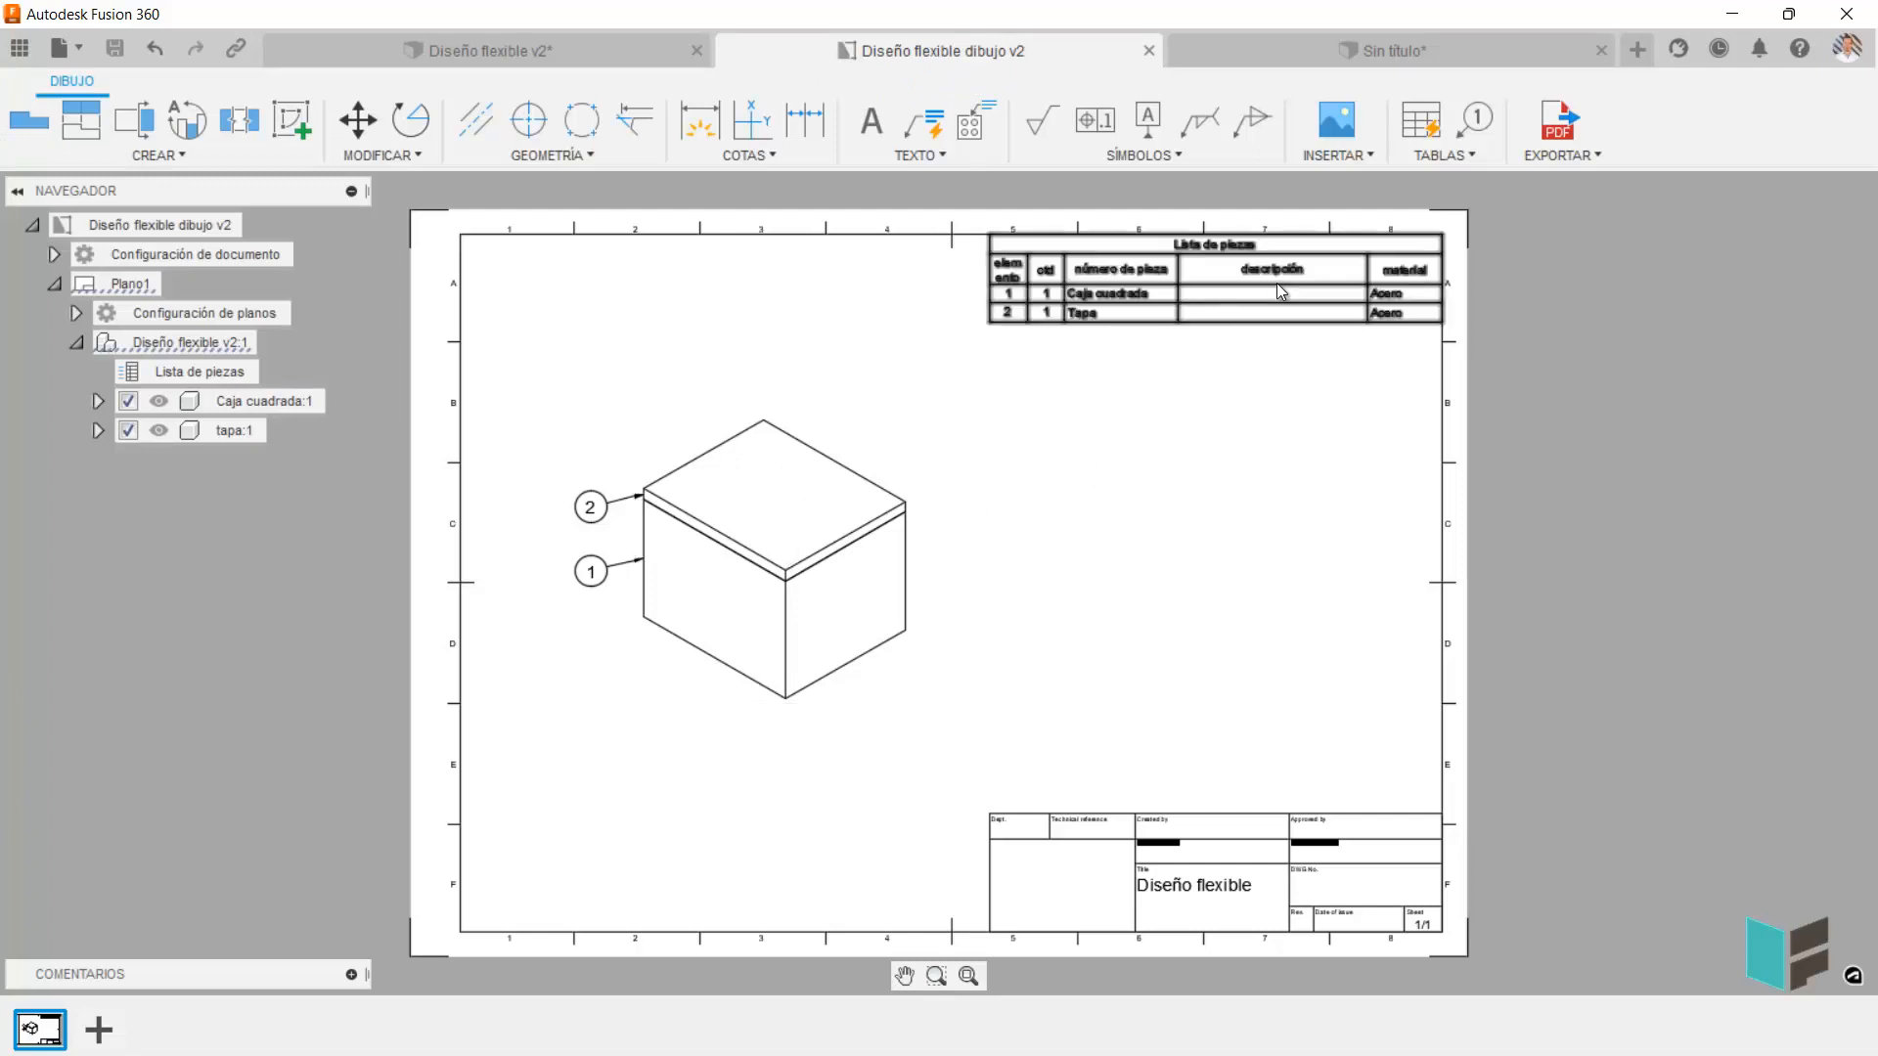
{"action": "scroll", "coordinate": [1103, 301], "scroll_direction": "up", "scroll_amount": 3}
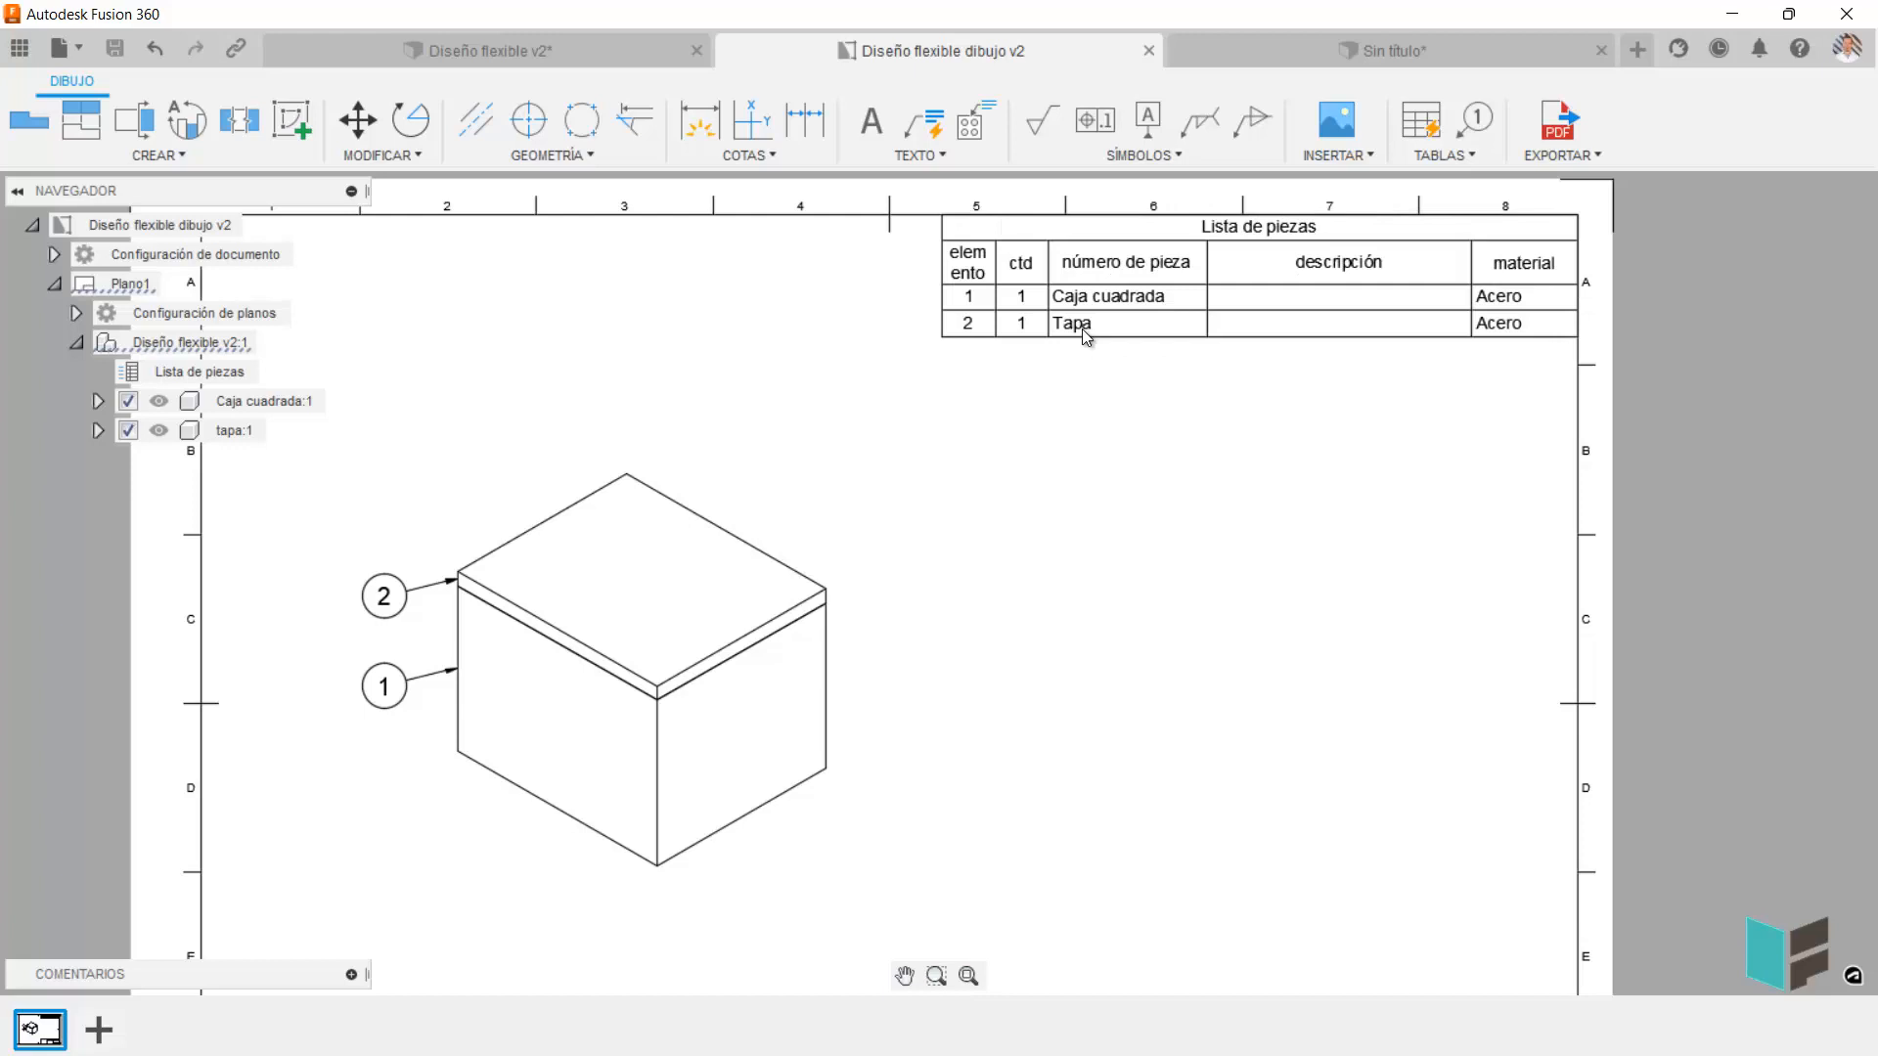
Return to the Diseño flexible v2 design and review the available workspaces and the assembly commands.
{"action": "left_click", "coordinate": [493, 49]}
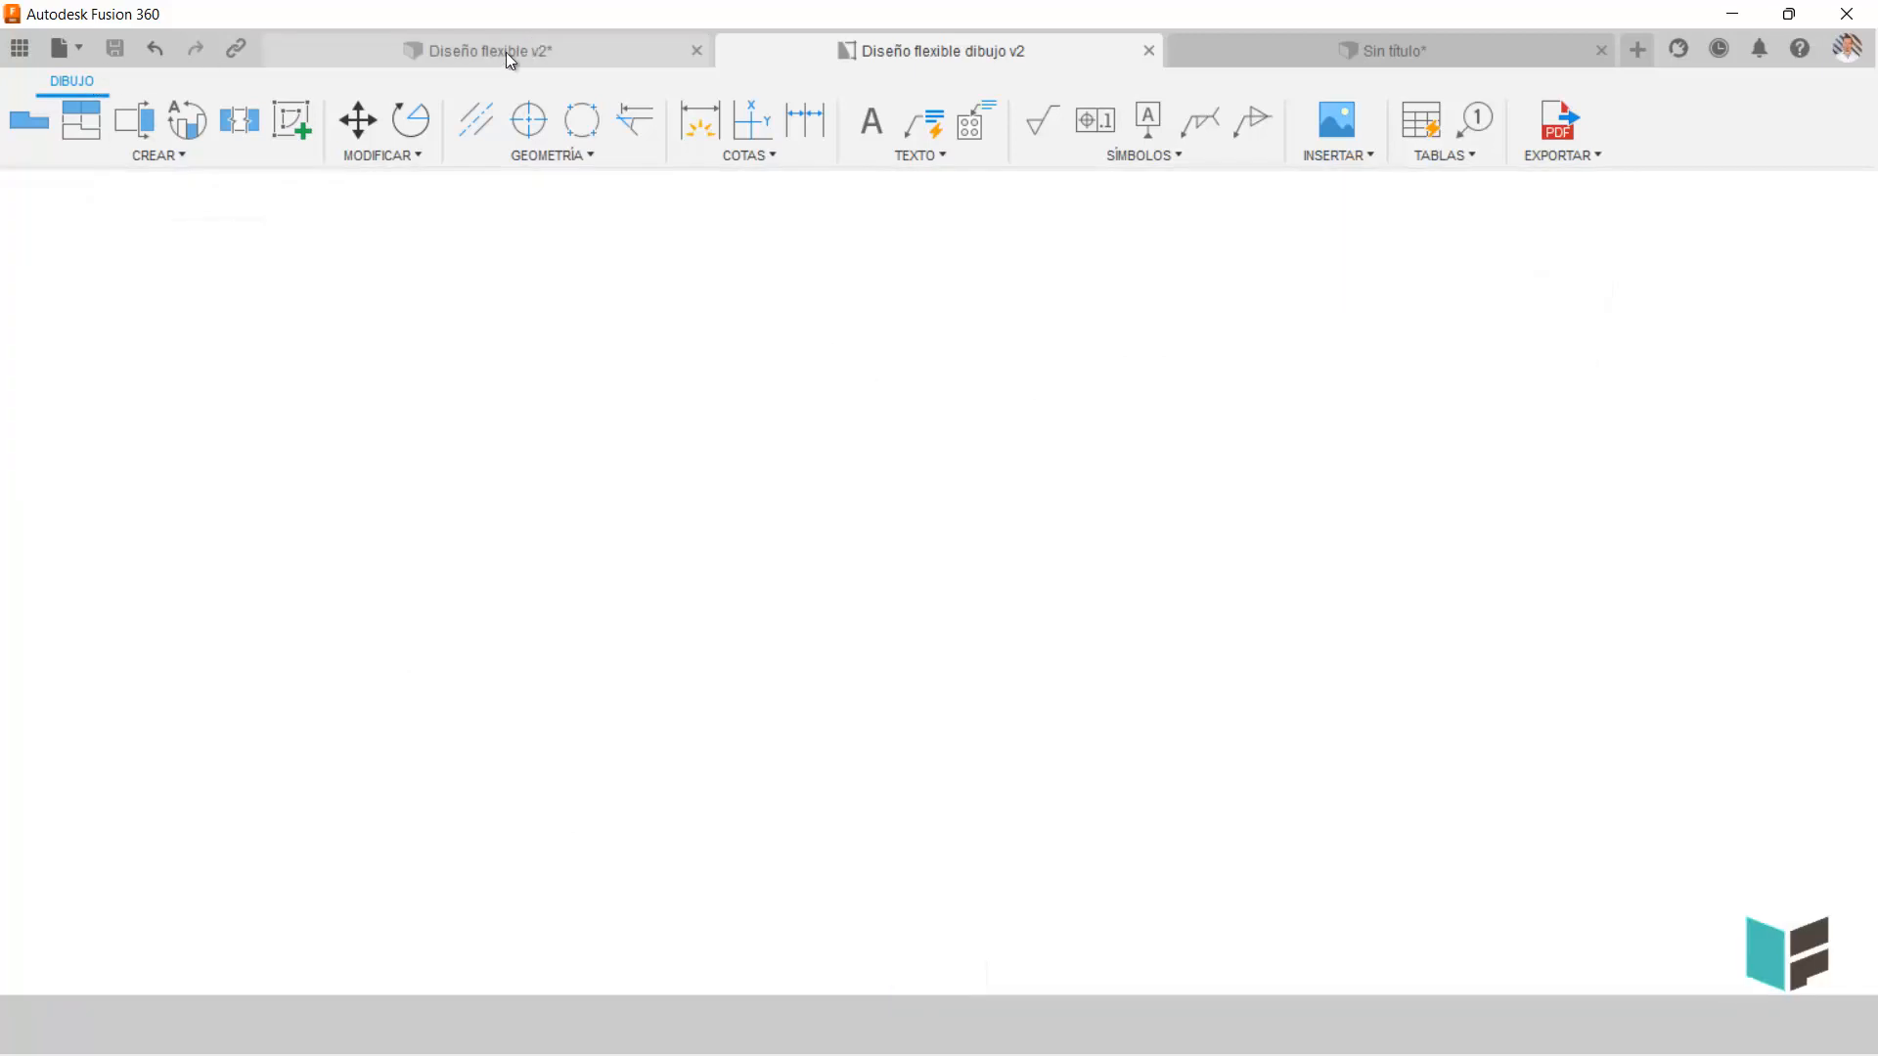
{"action": "left_click", "coordinate": [108, 127]}
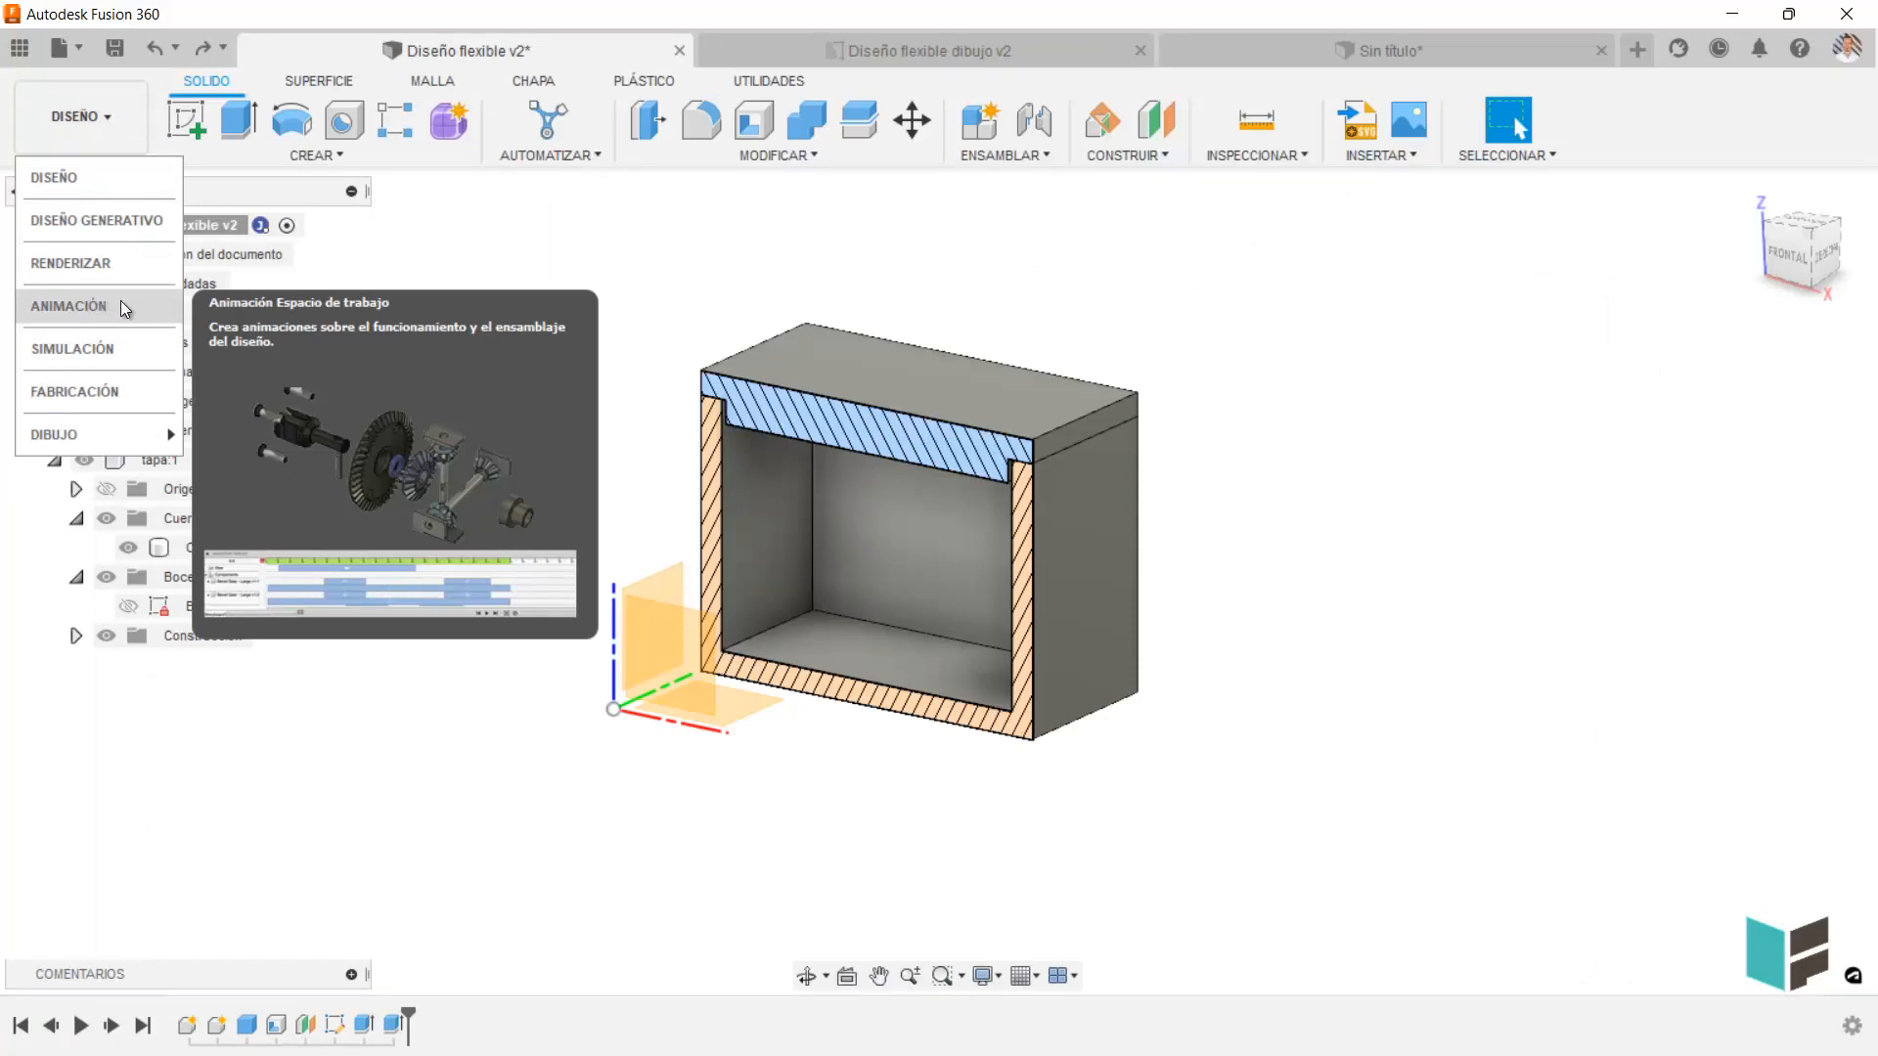
{"action": "left_click", "coordinate": [913, 253]}
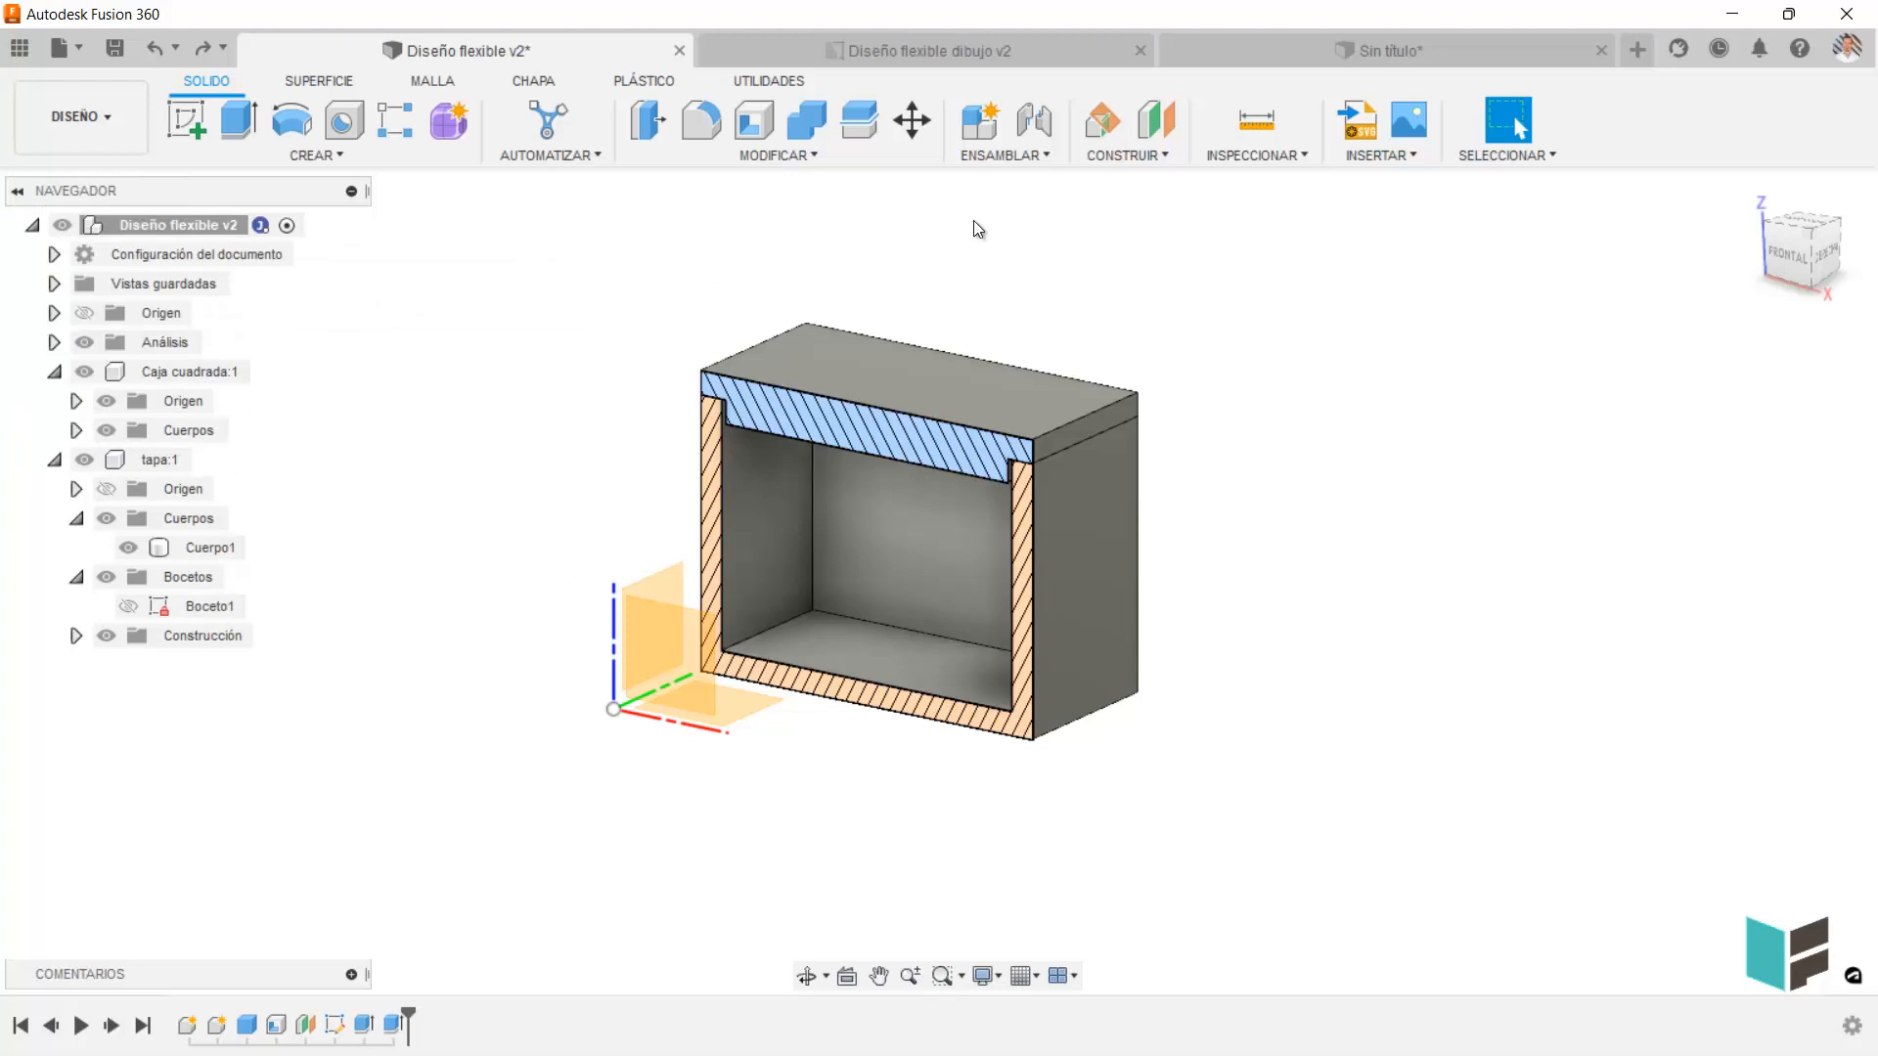
{"action": "left_click", "coordinate": [1005, 155]}
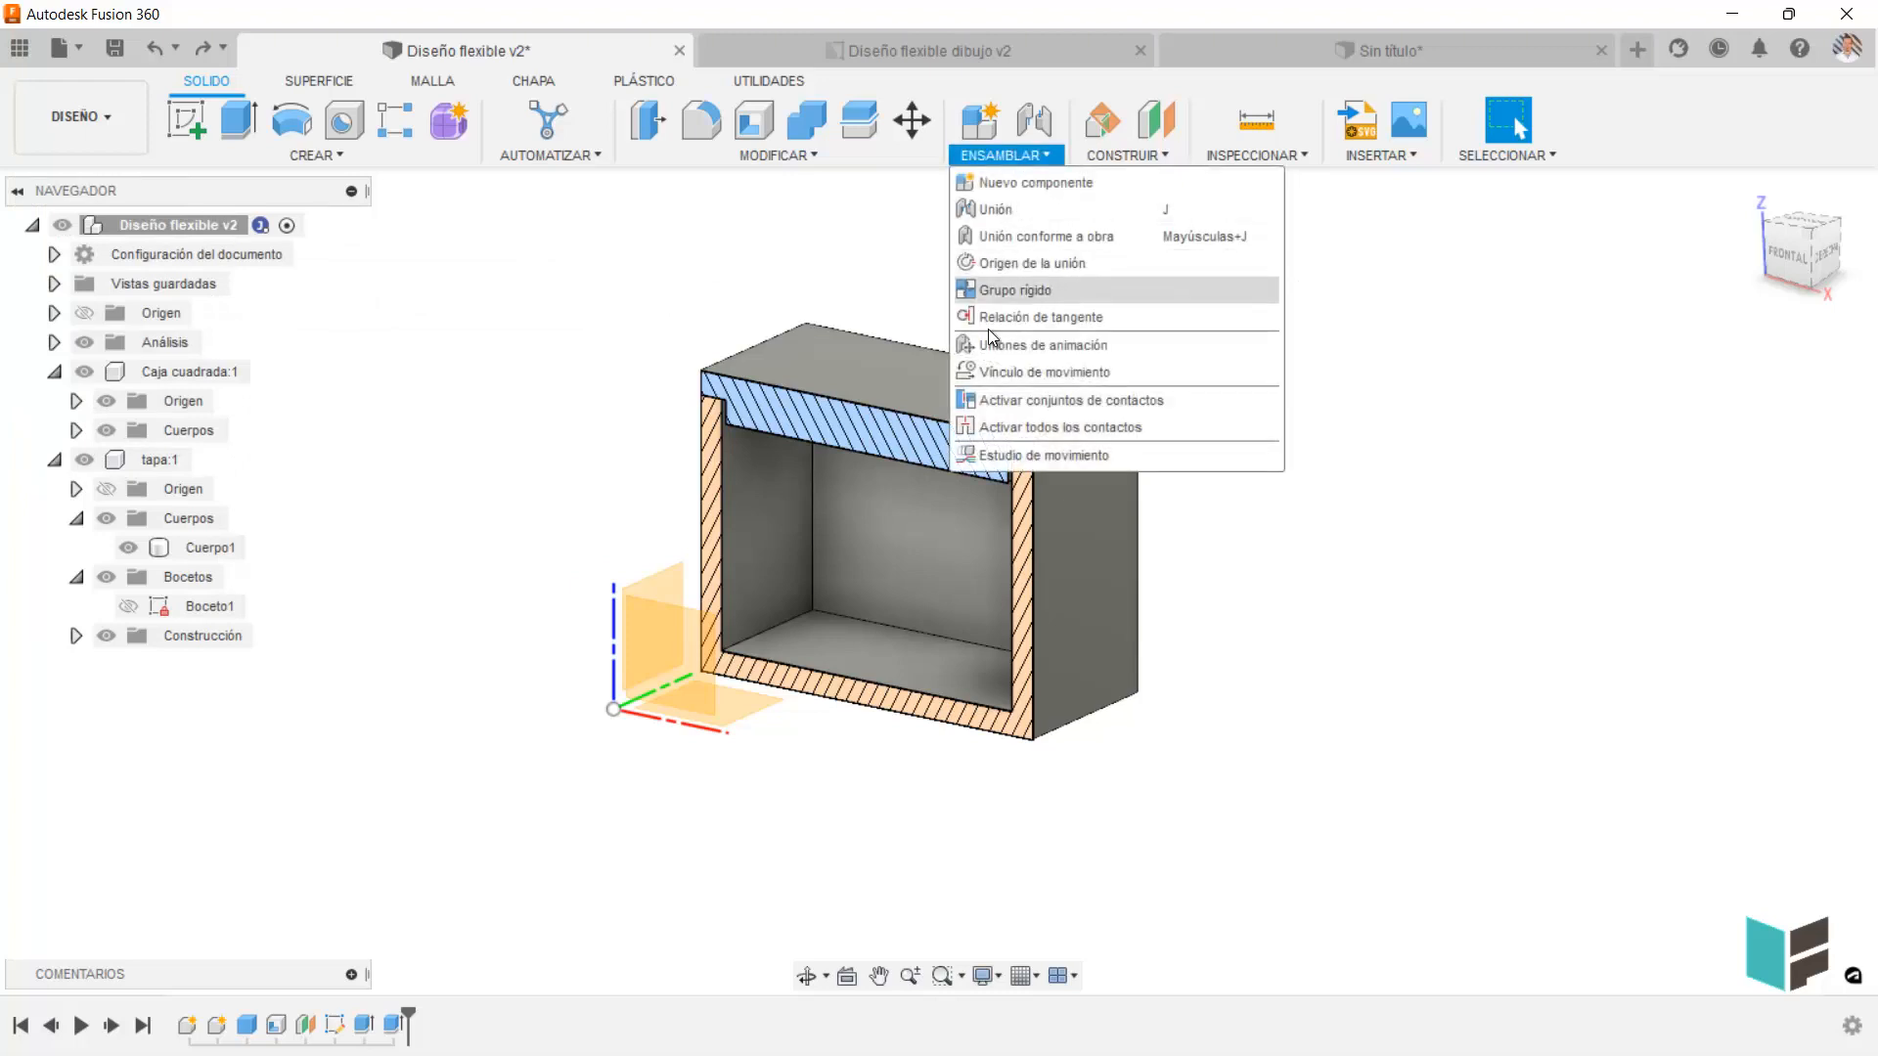
{"action": "left_click", "coordinate": [807, 244]}
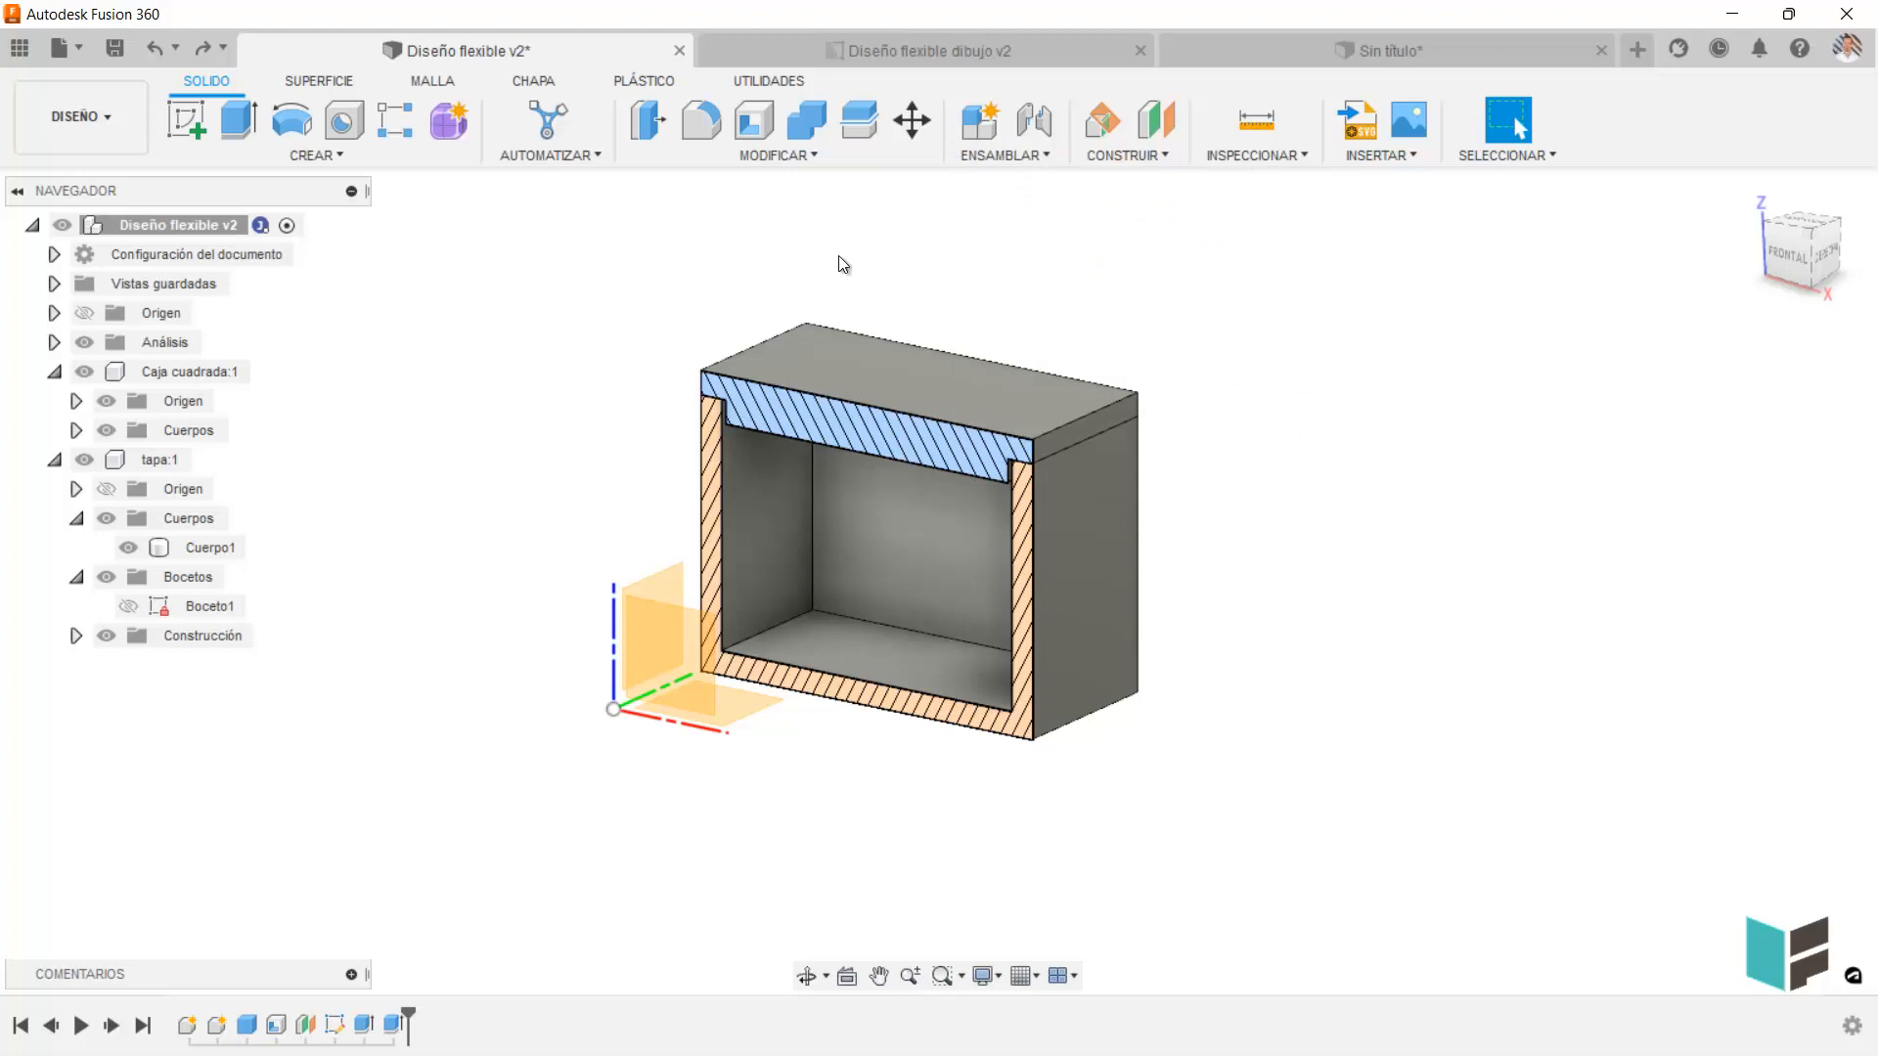
Turn on the component colour display so each component of the box design has its own colour.
{"action": "left_click", "coordinate": [1271, 161]}
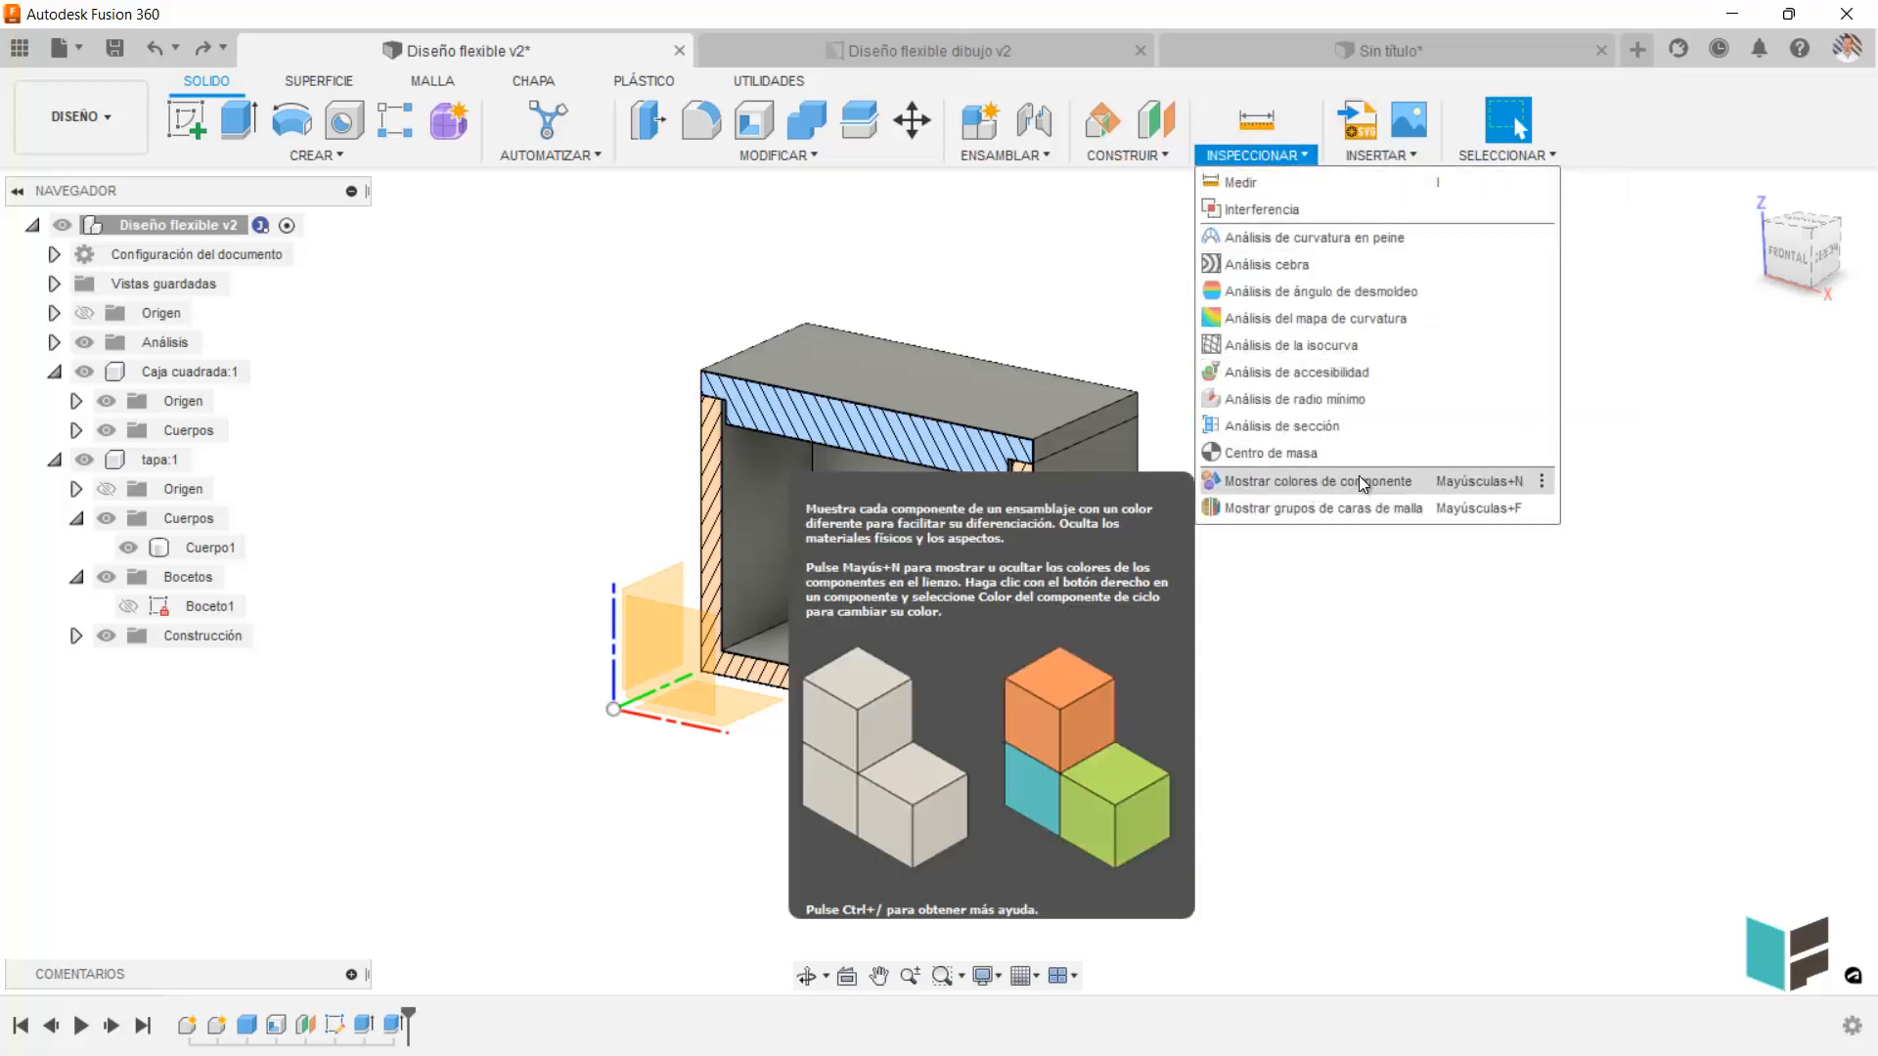
{"action": "left_click", "coordinate": [1359, 477]}
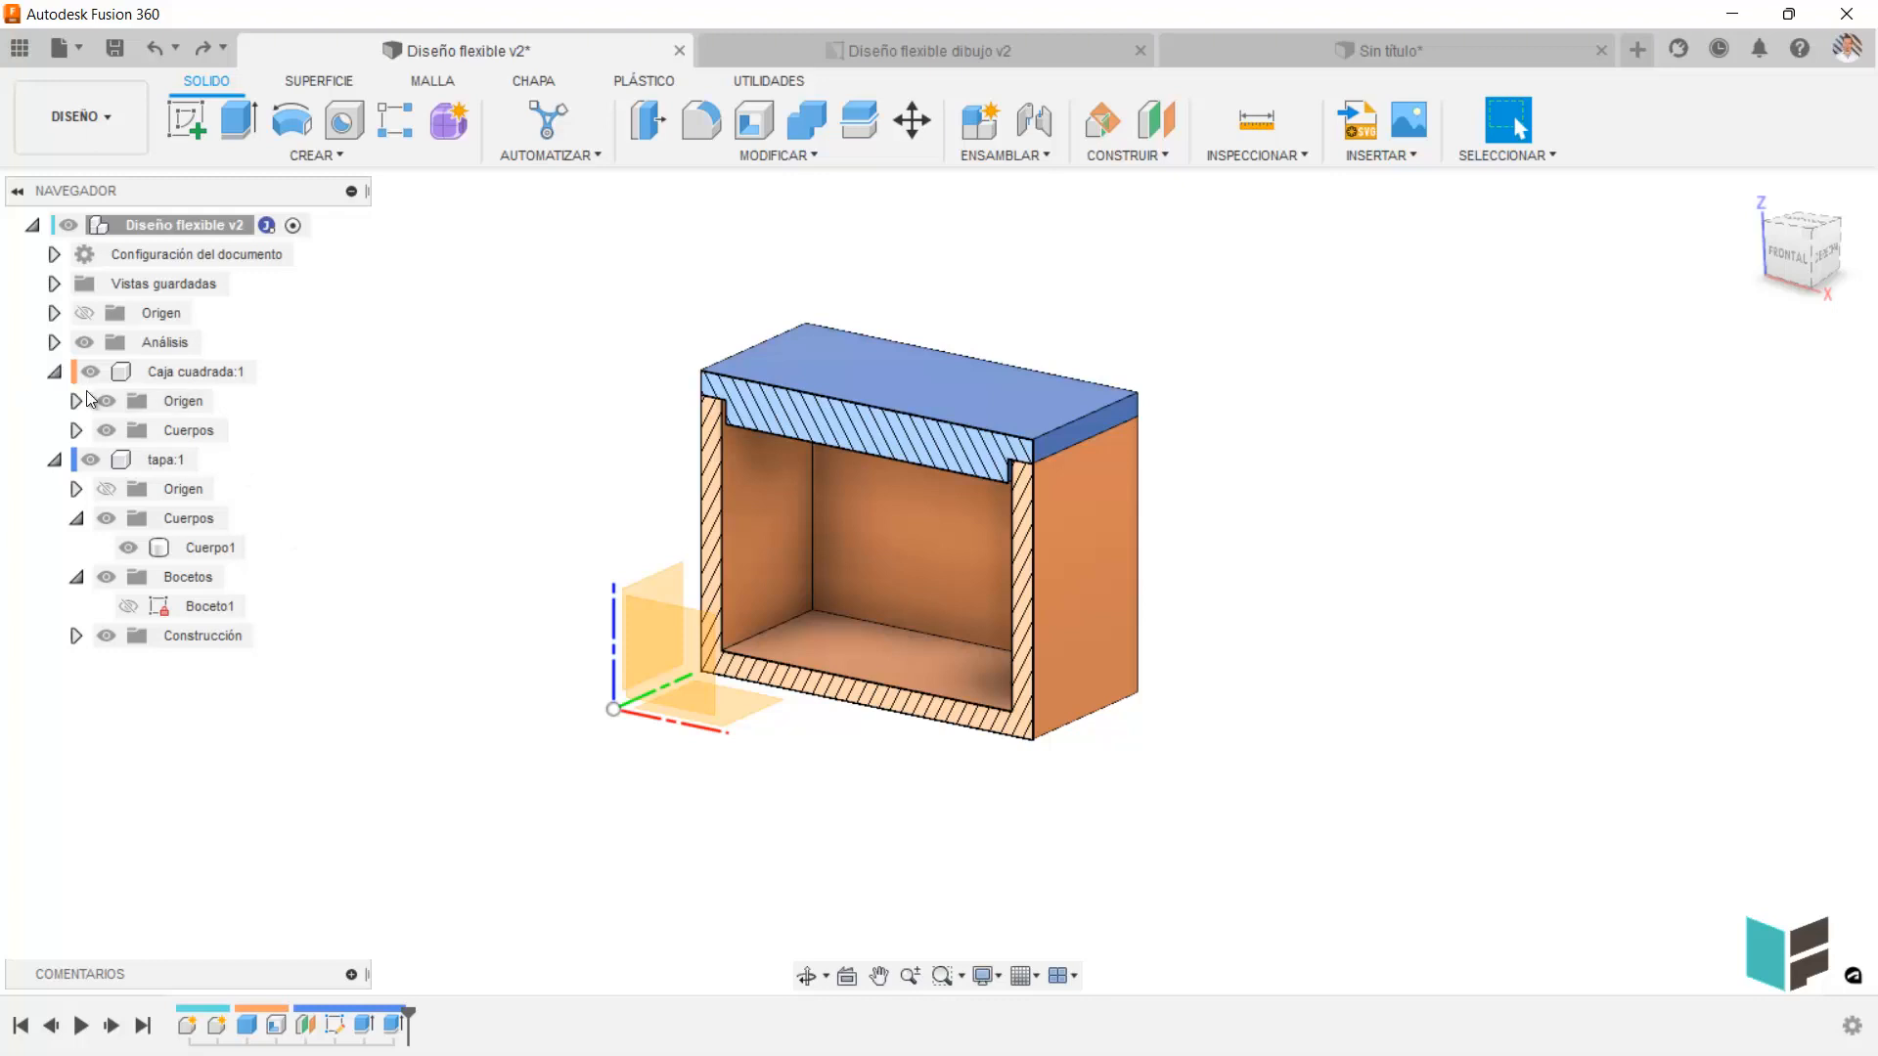
Copy the tapa component's body, paste it into the root component, and move the copy 113.185 mm along X.
{"action": "left_click", "coordinate": [211, 548]}
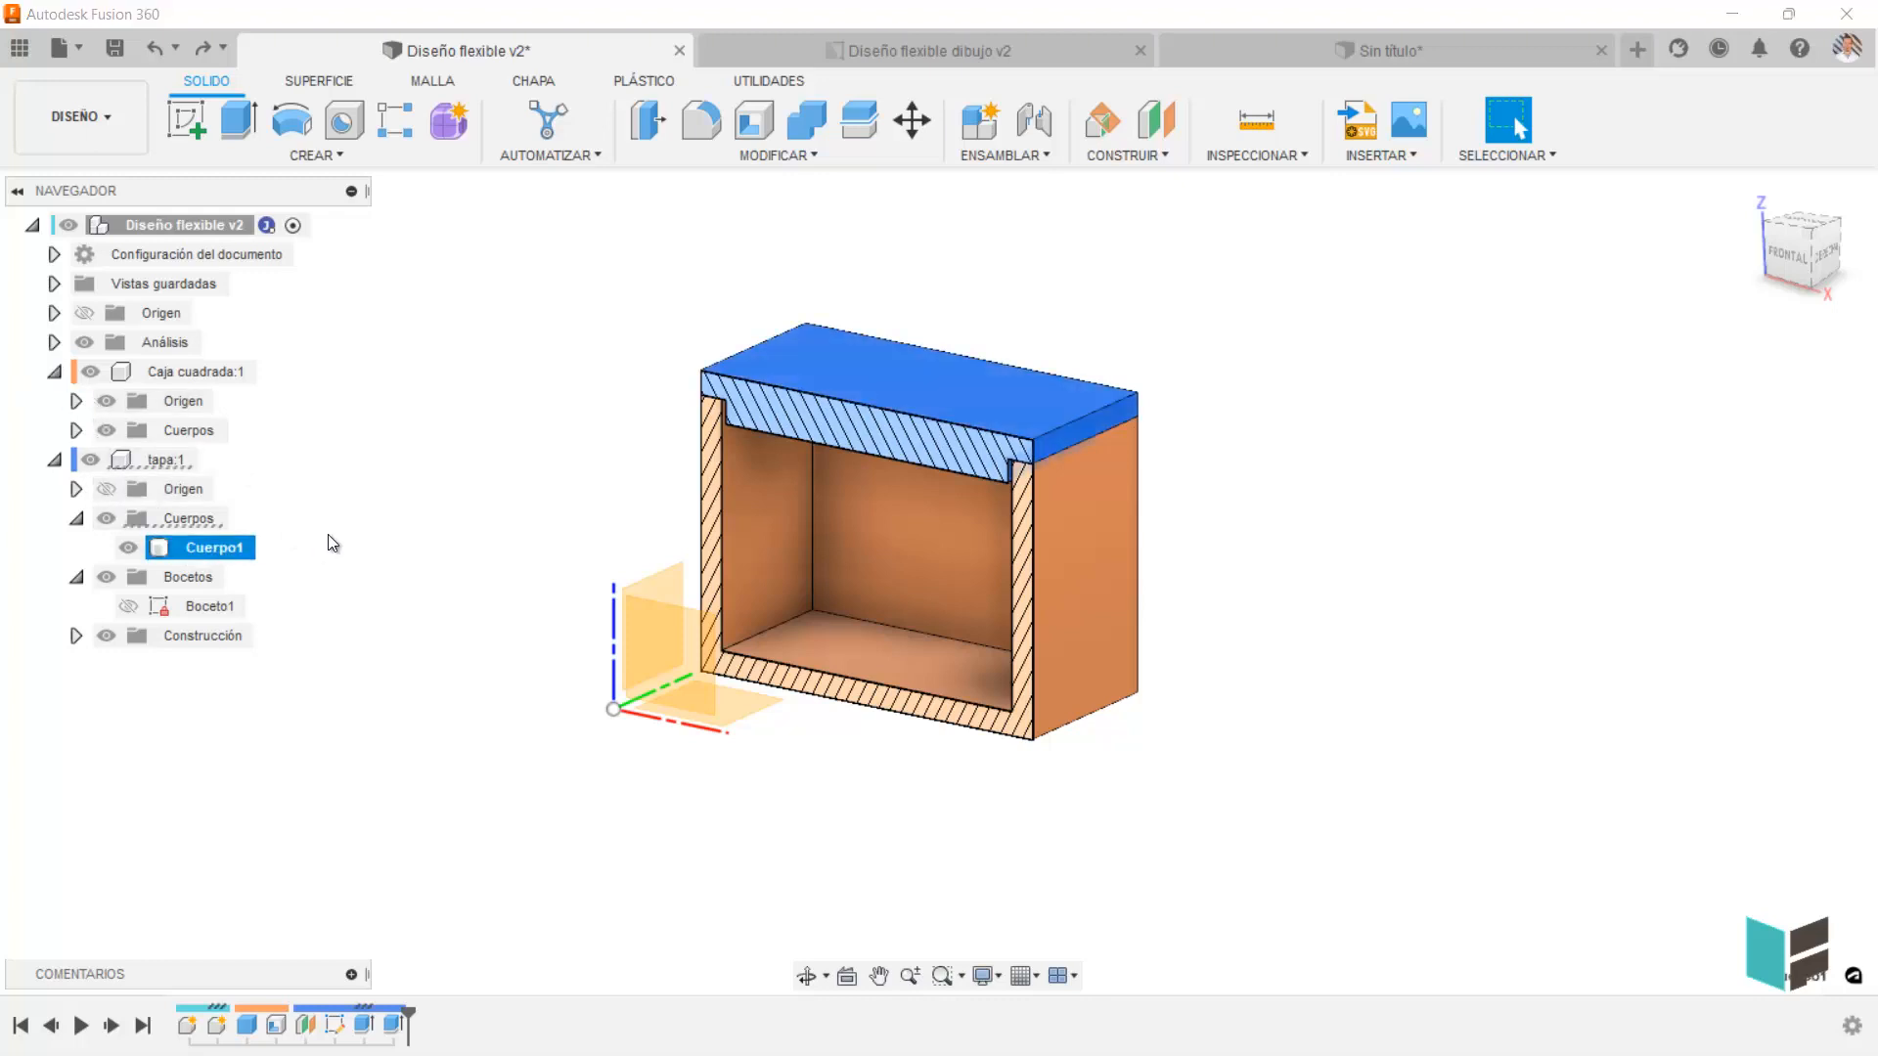
{"action": "key", "text": "m"}
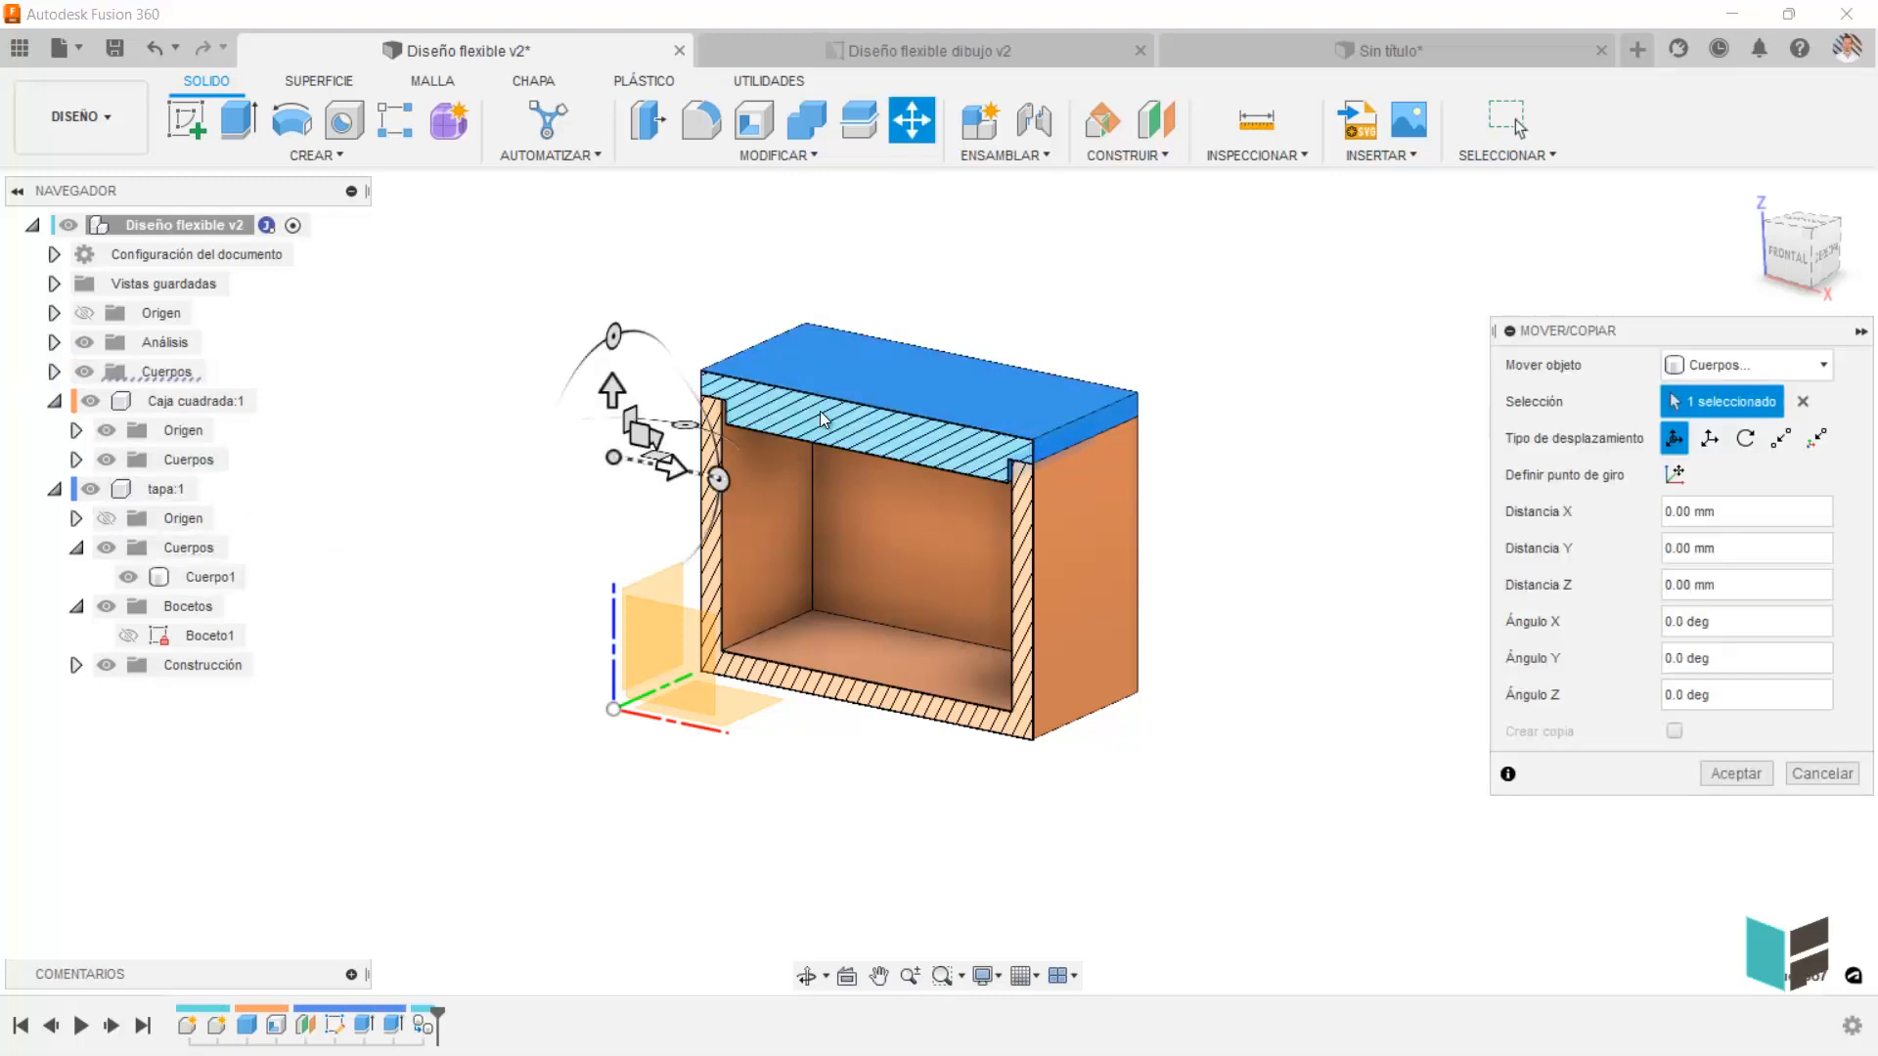
{"action": "left_click_drag", "start_coordinate": [668, 463], "coordinate": [1145, 551]}
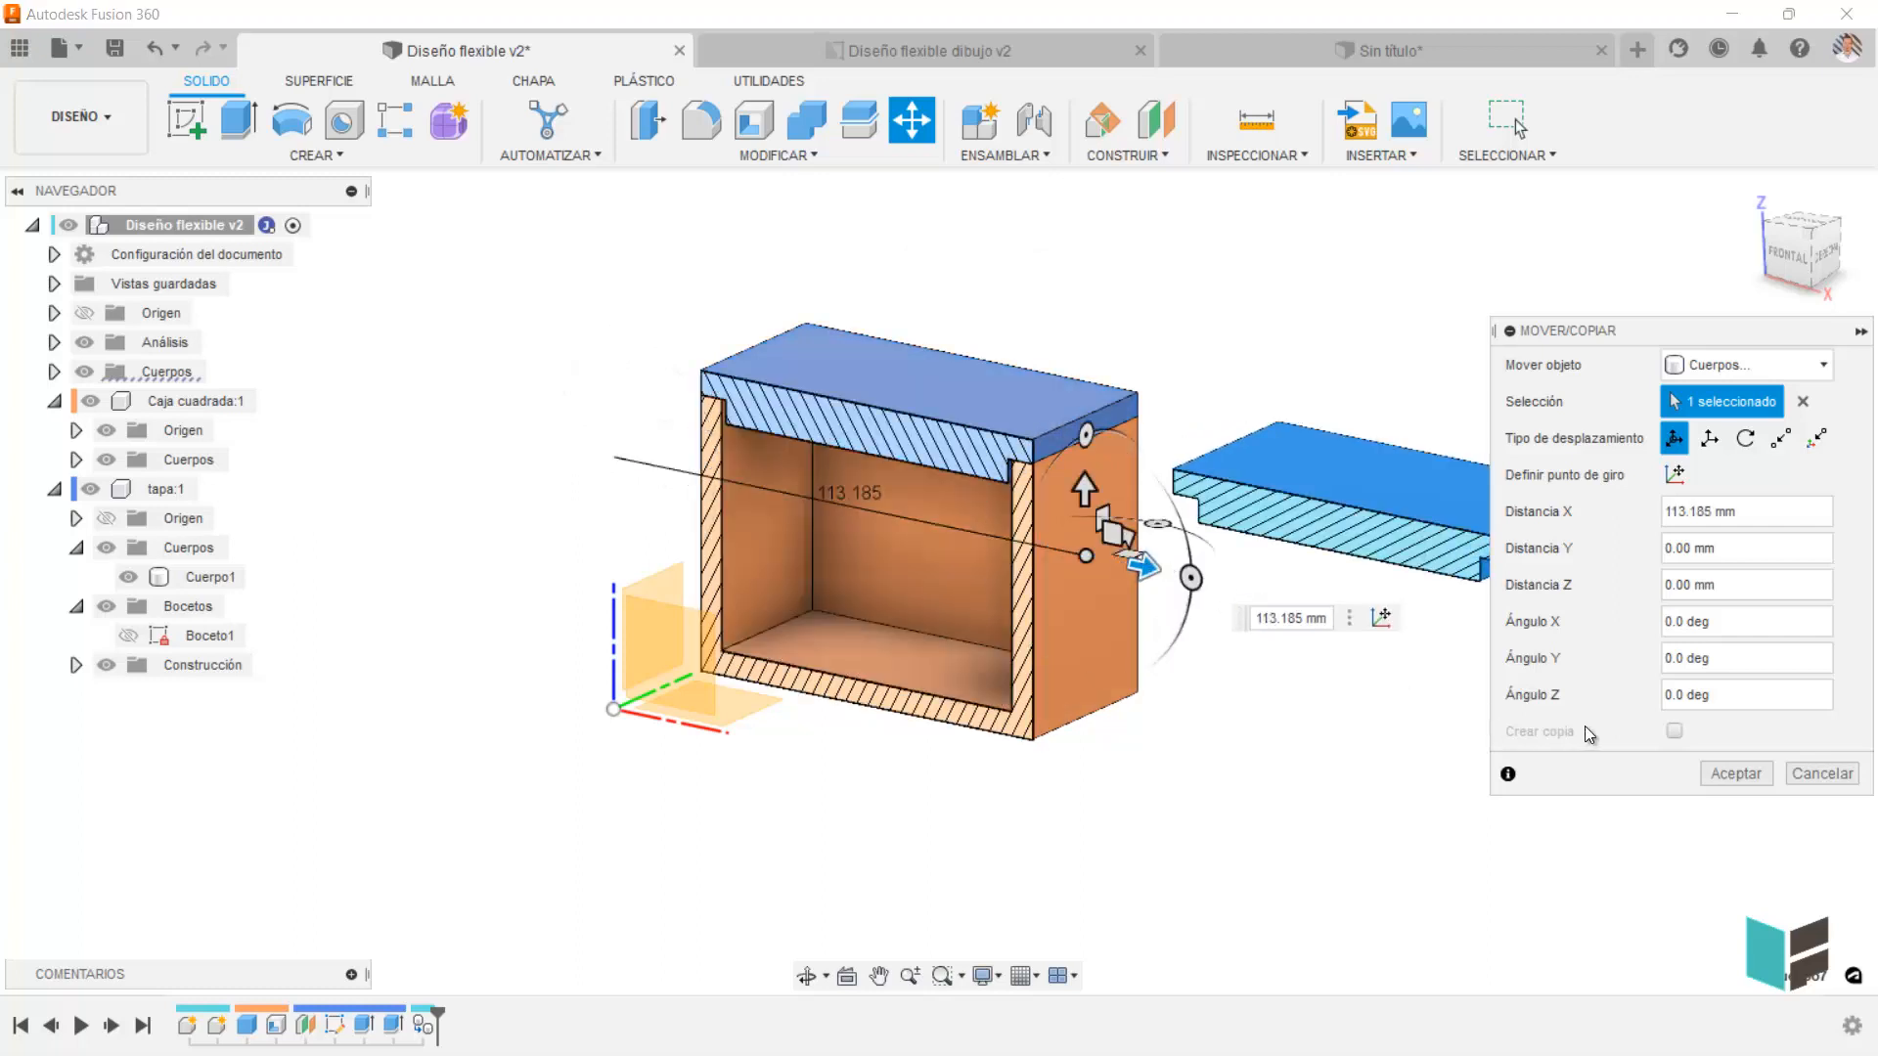
{"action": "left_click", "coordinate": [1752, 777]}
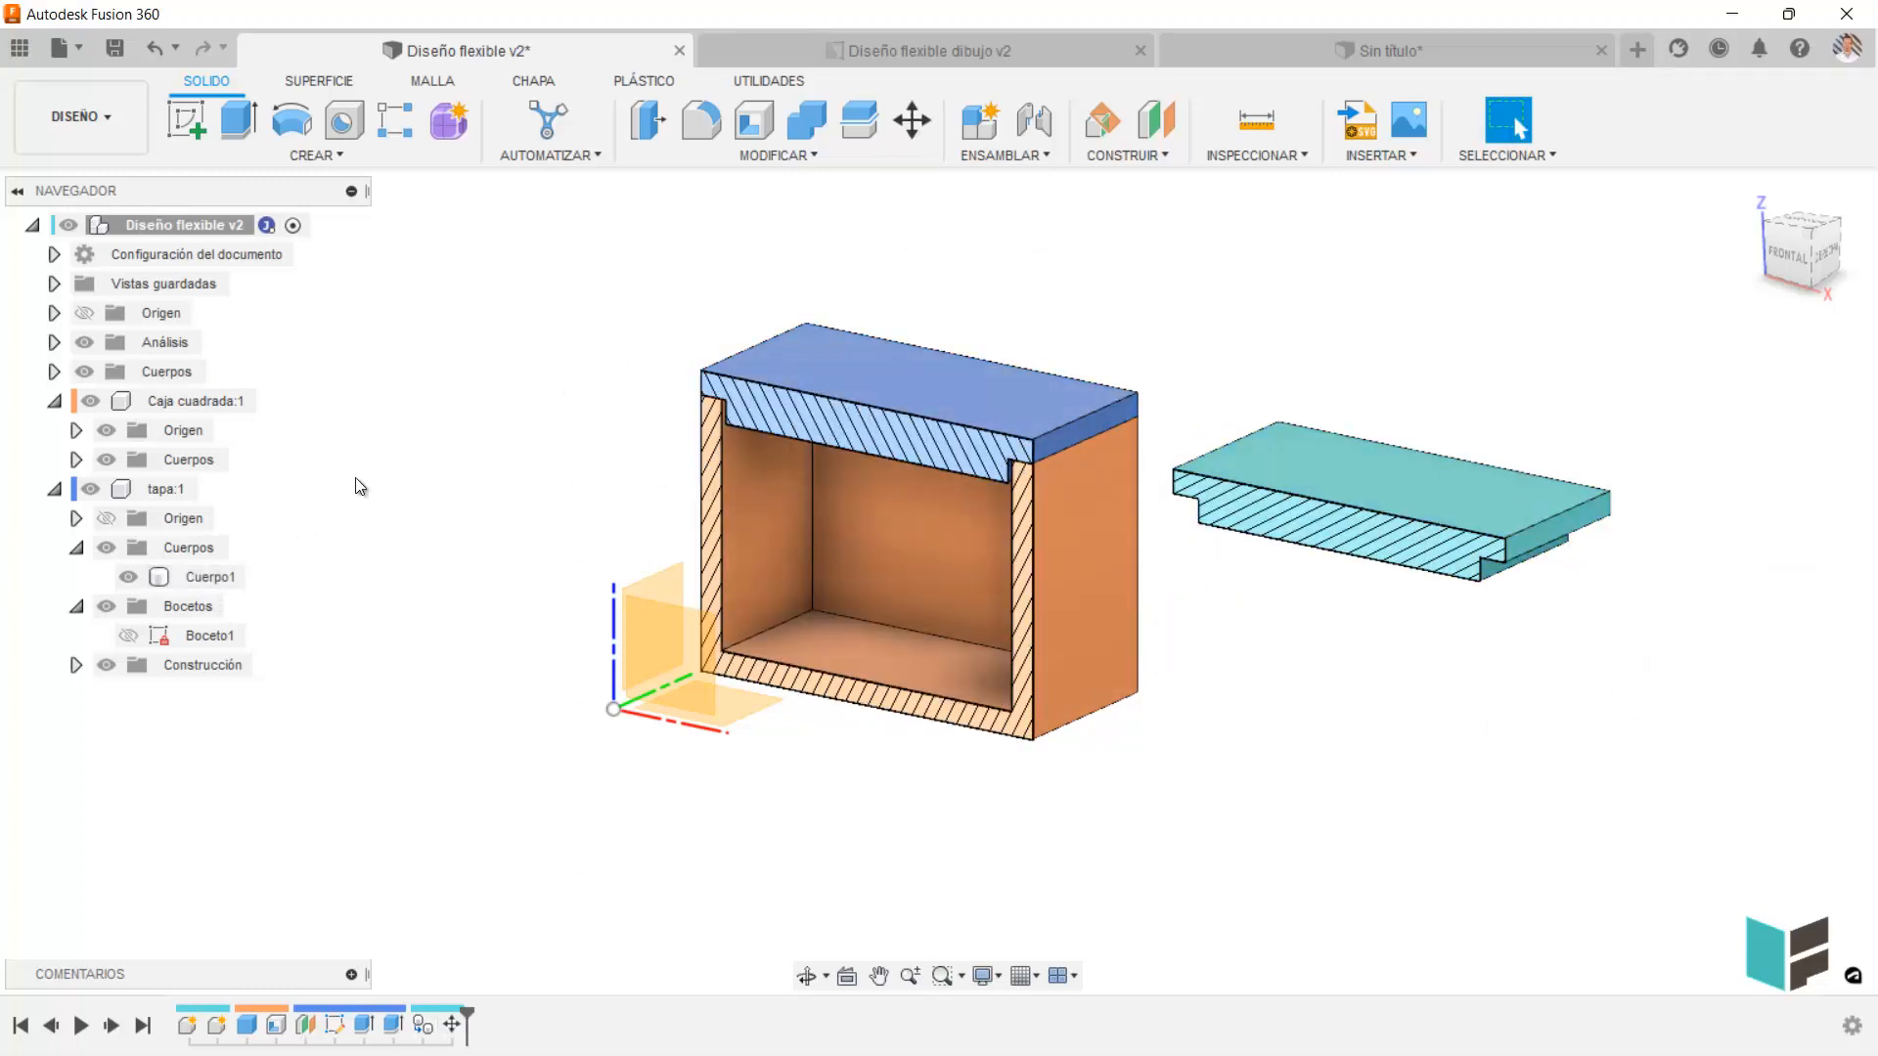
Undo the displacement and the pasting of the lid body copy in the root component.
{"action": "key", "text": "ctrl+z"}
{"action": "key", "text": "ctrl+z"}
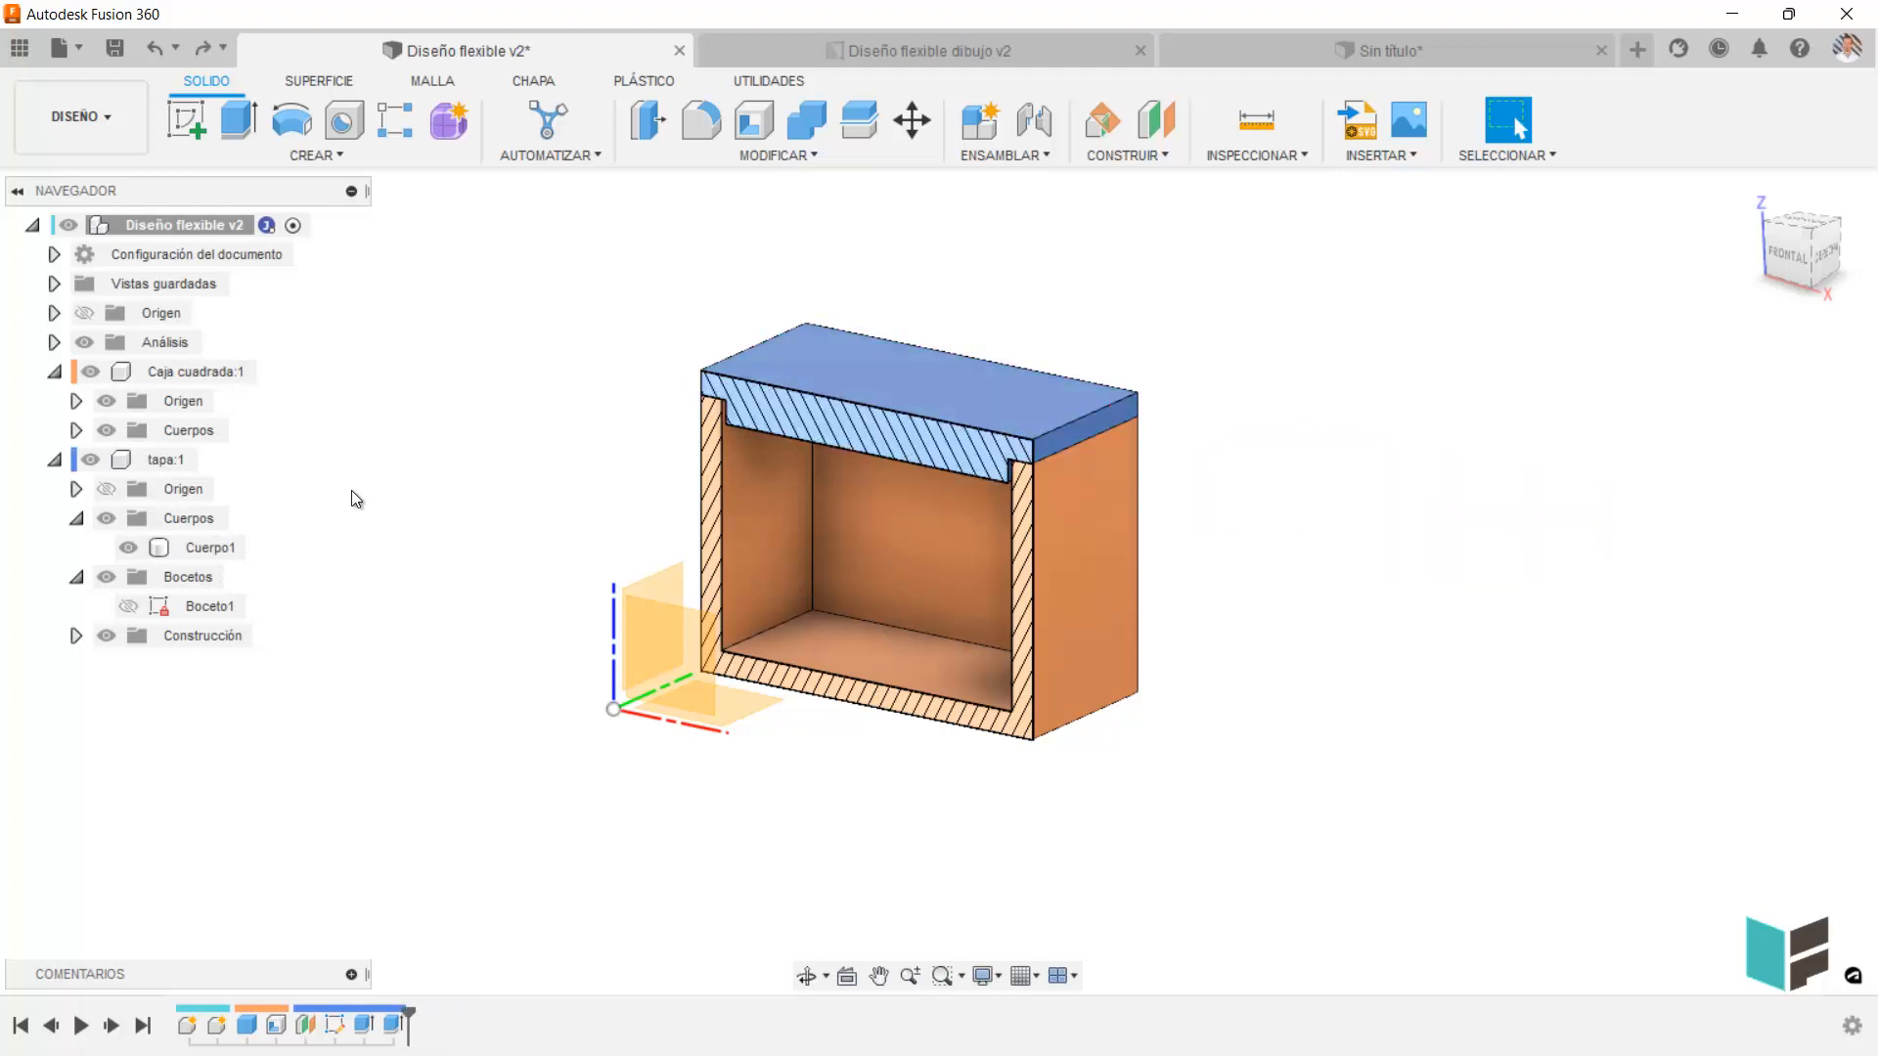
Activate the tapa component, duplicate its Cuerpo1 body inside it, and move the copy 108.317 mm along X.
{"action": "left_click", "coordinate": [176, 458]}
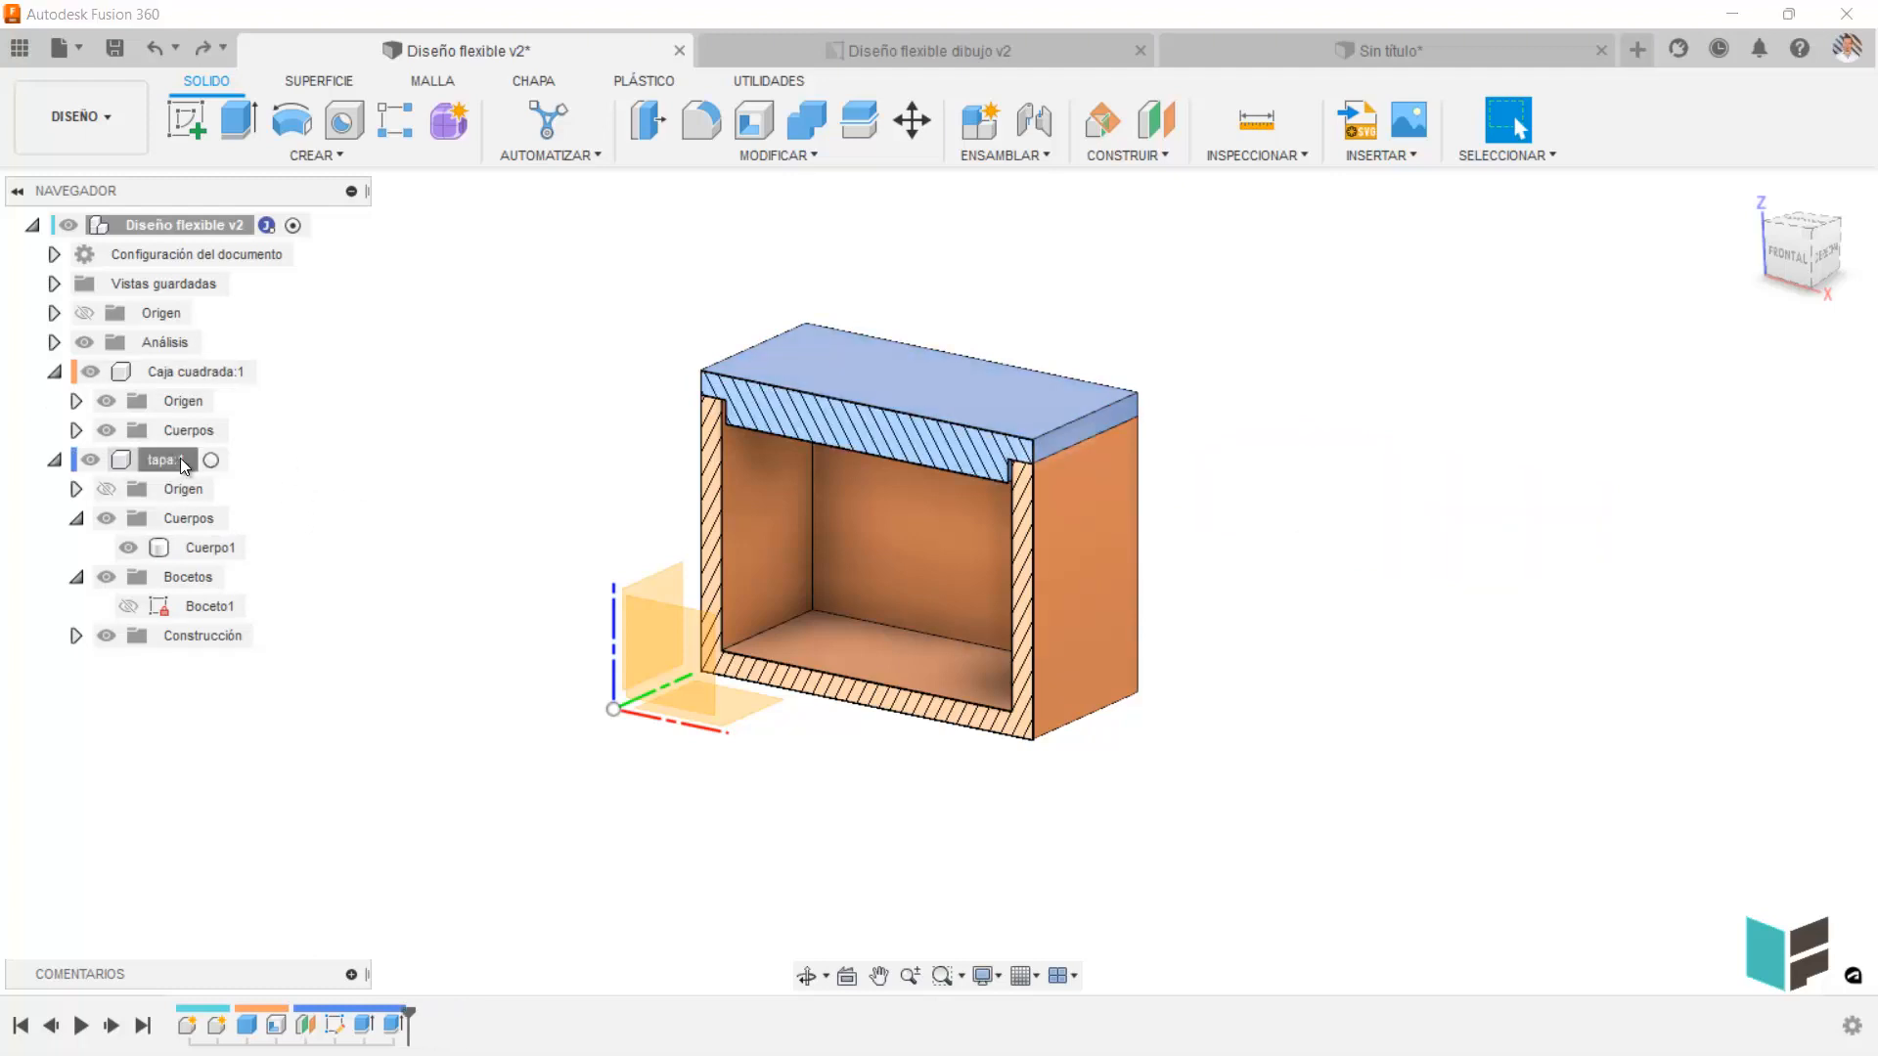
{"action": "left_click", "coordinate": [213, 460]}
{"action": "left_click", "coordinate": [234, 547]}
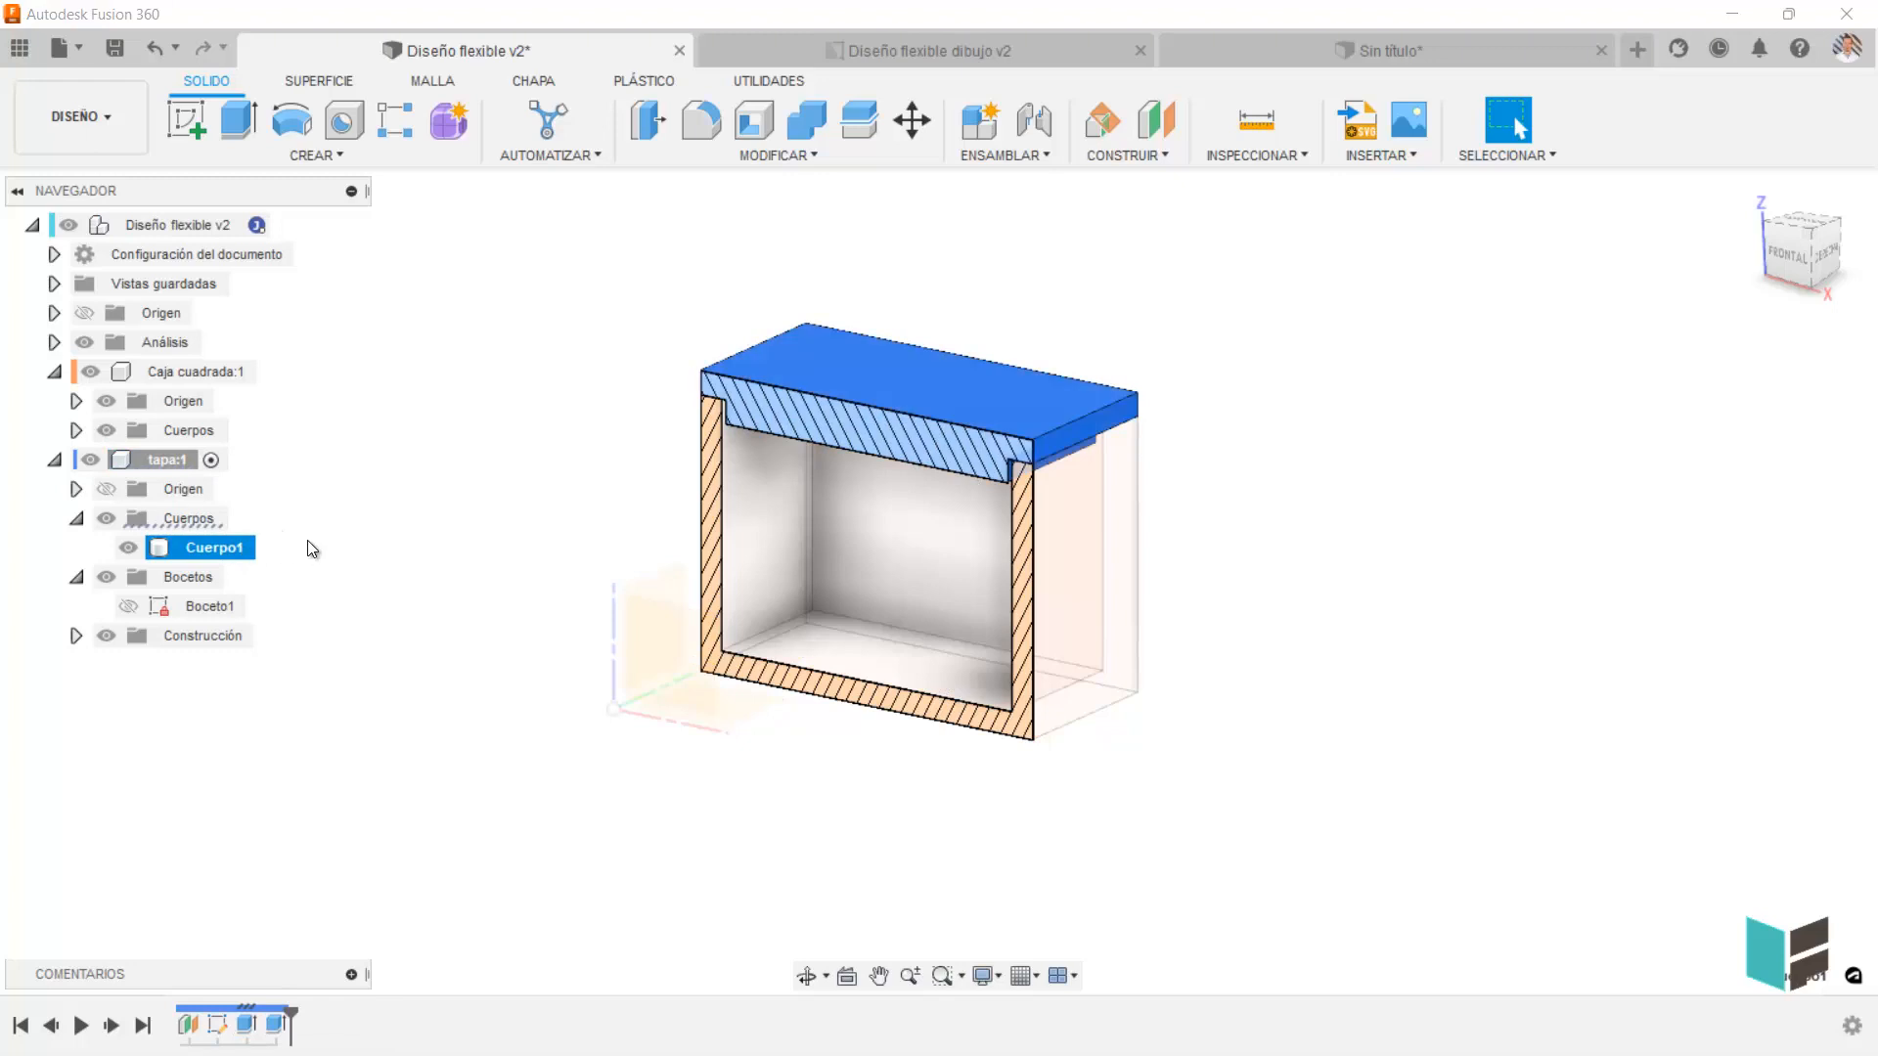
{"action": "key", "text": "ctrl+c"}
{"action": "key", "text": "ctrl+v"}
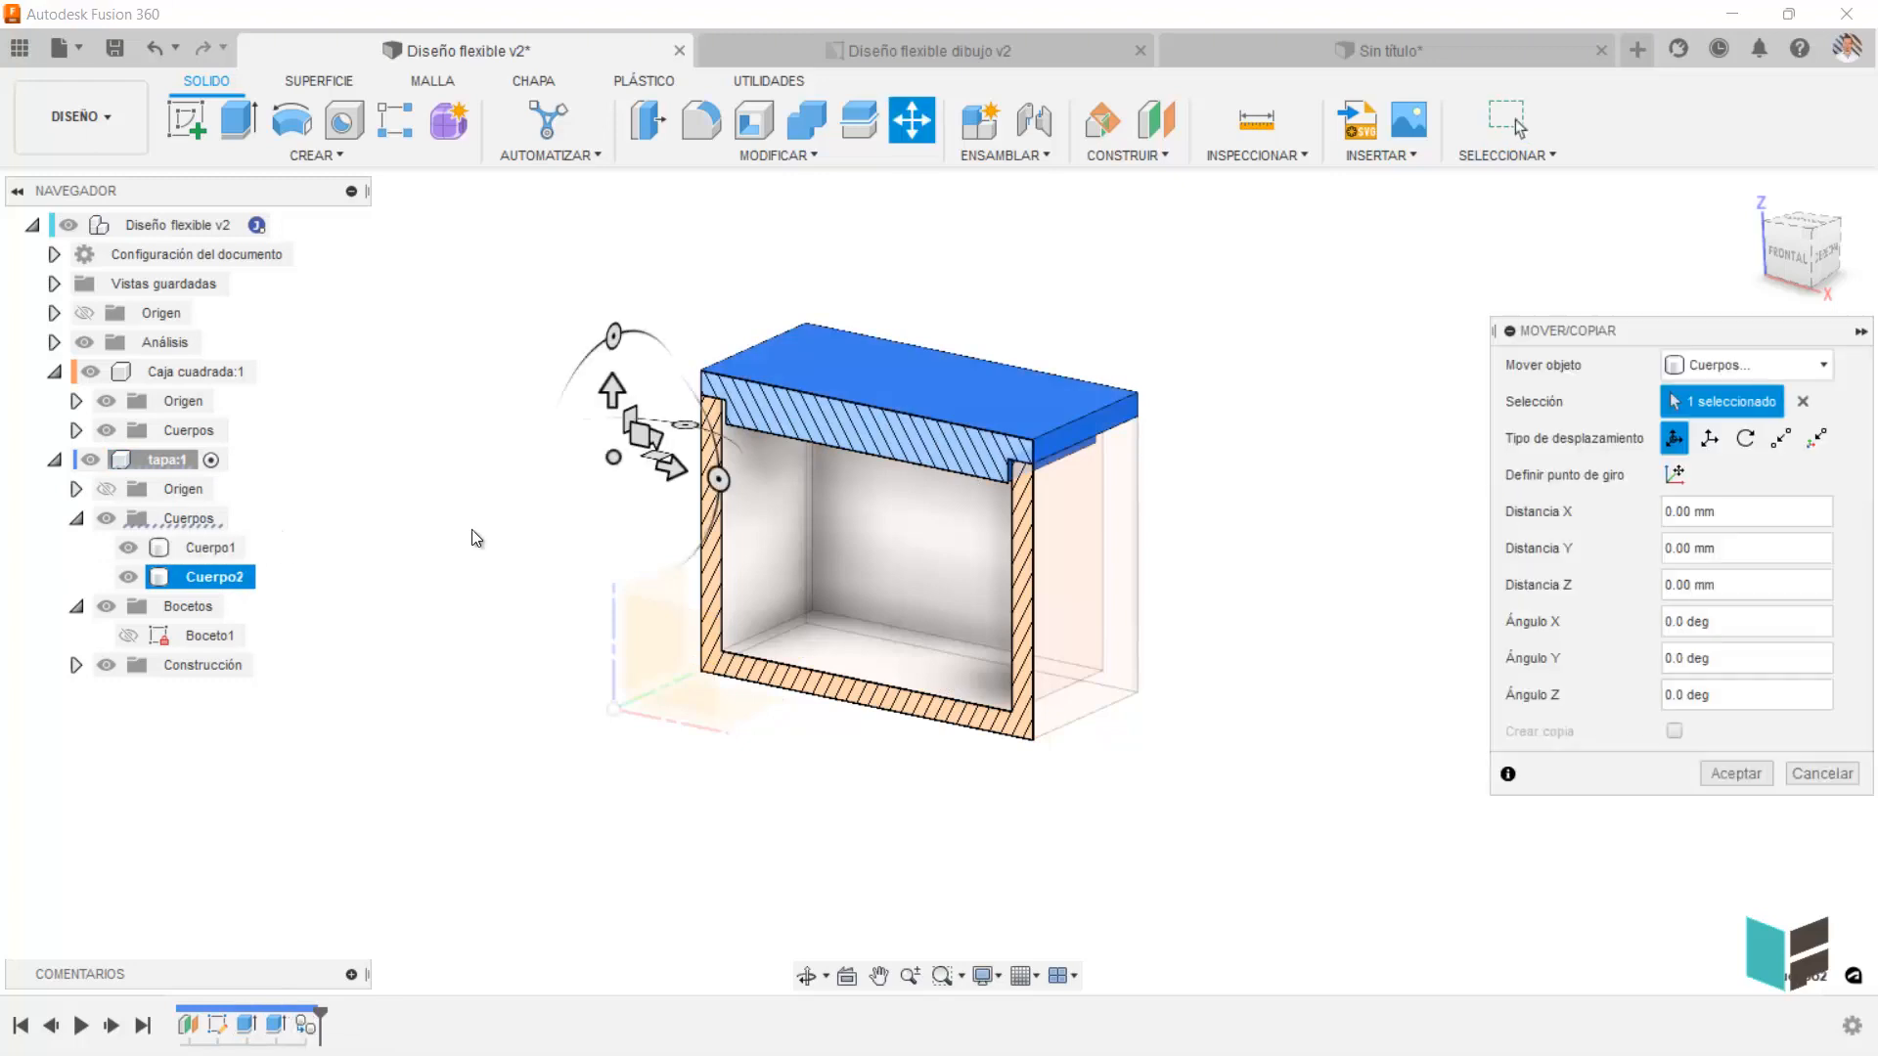
{"action": "left_click_drag", "start_coordinate": [675, 467], "coordinate": [1131, 536]}
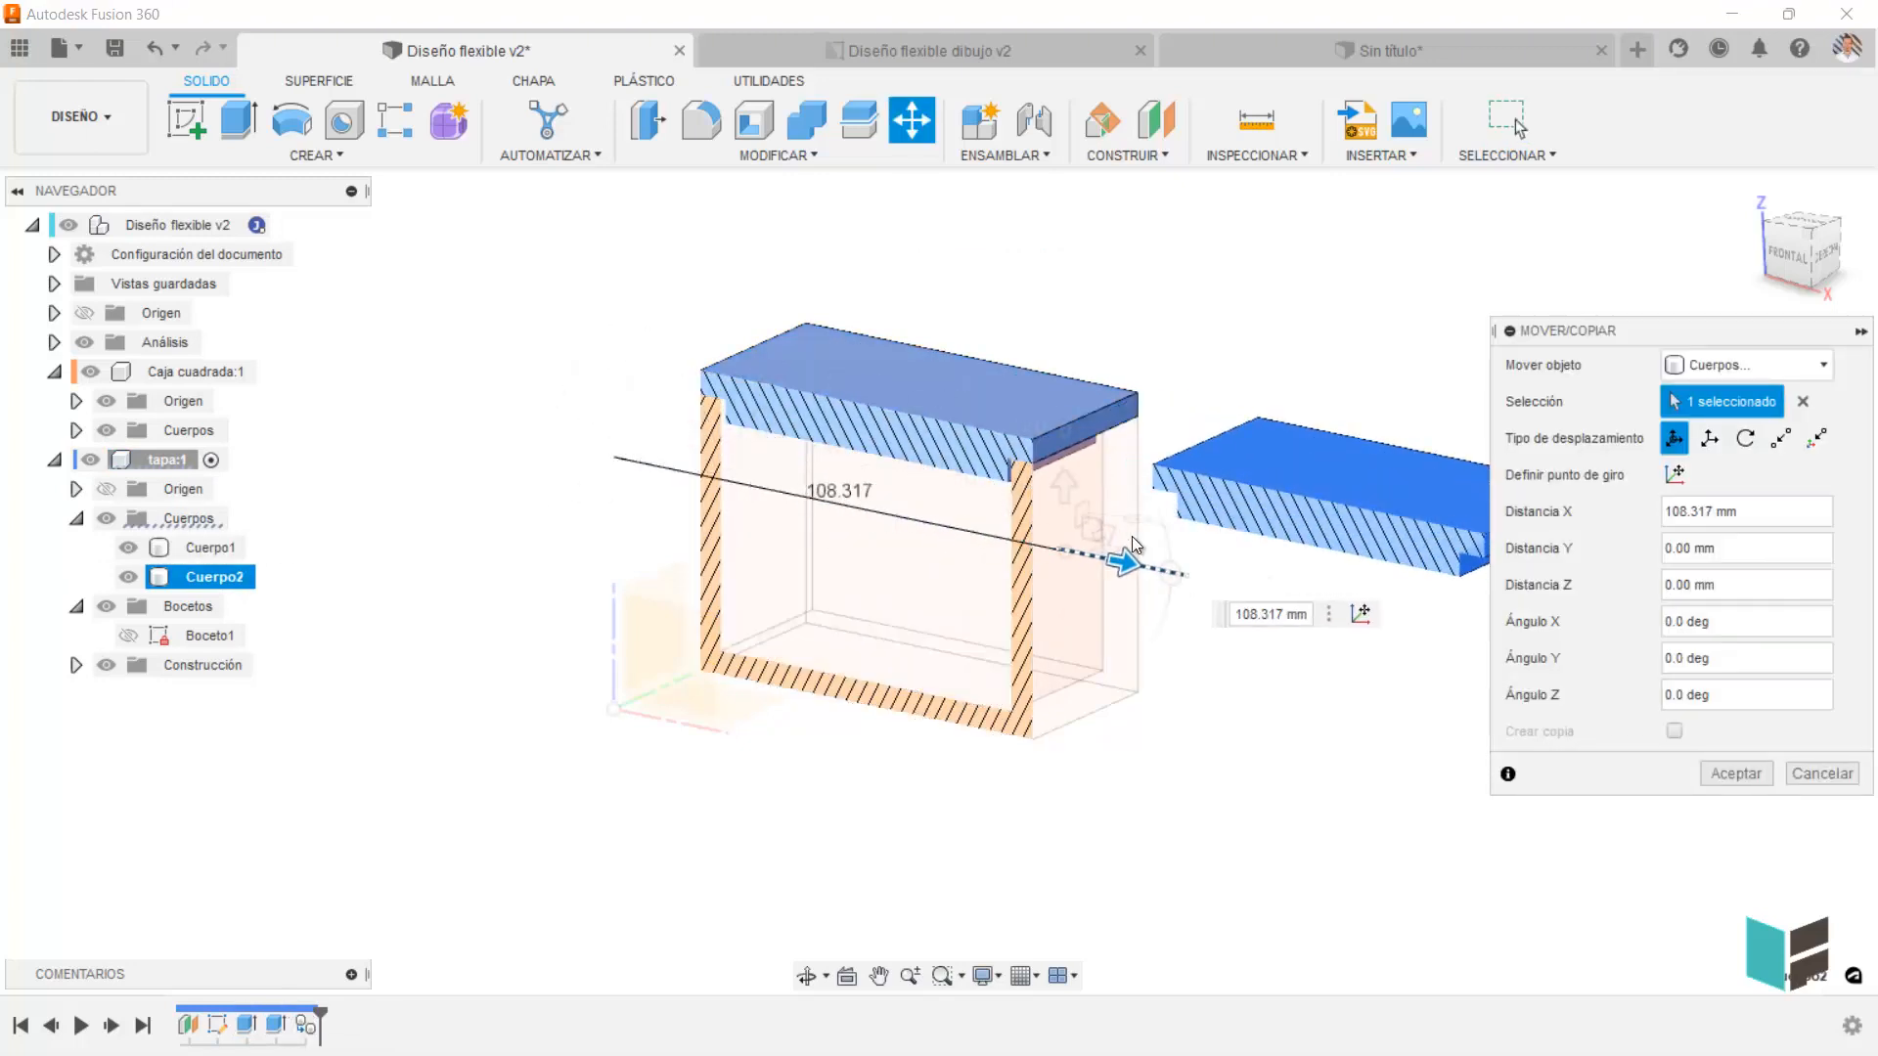
{"action": "left_click", "coordinate": [1723, 773]}
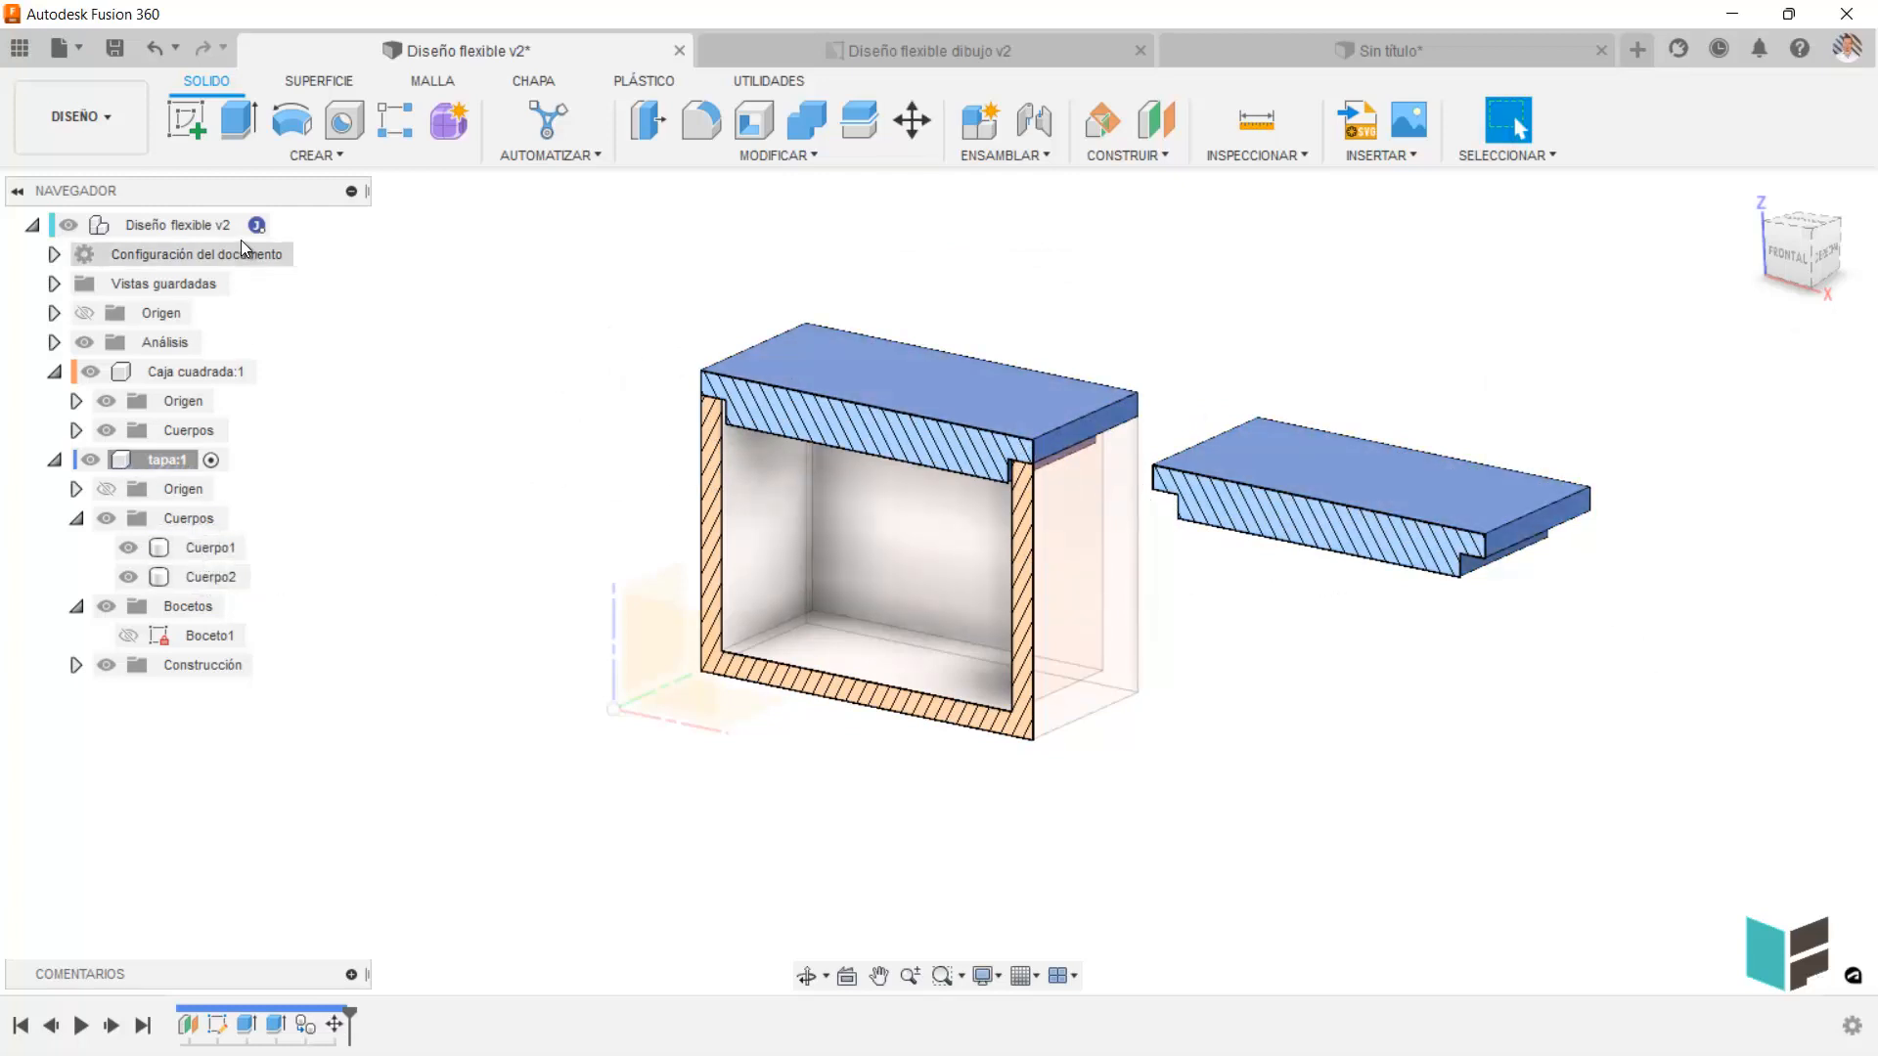
Reactivate the root component and select the copied and original lid bodies in turn to compare where they belong.
{"action": "left_click", "coordinate": [282, 226]}
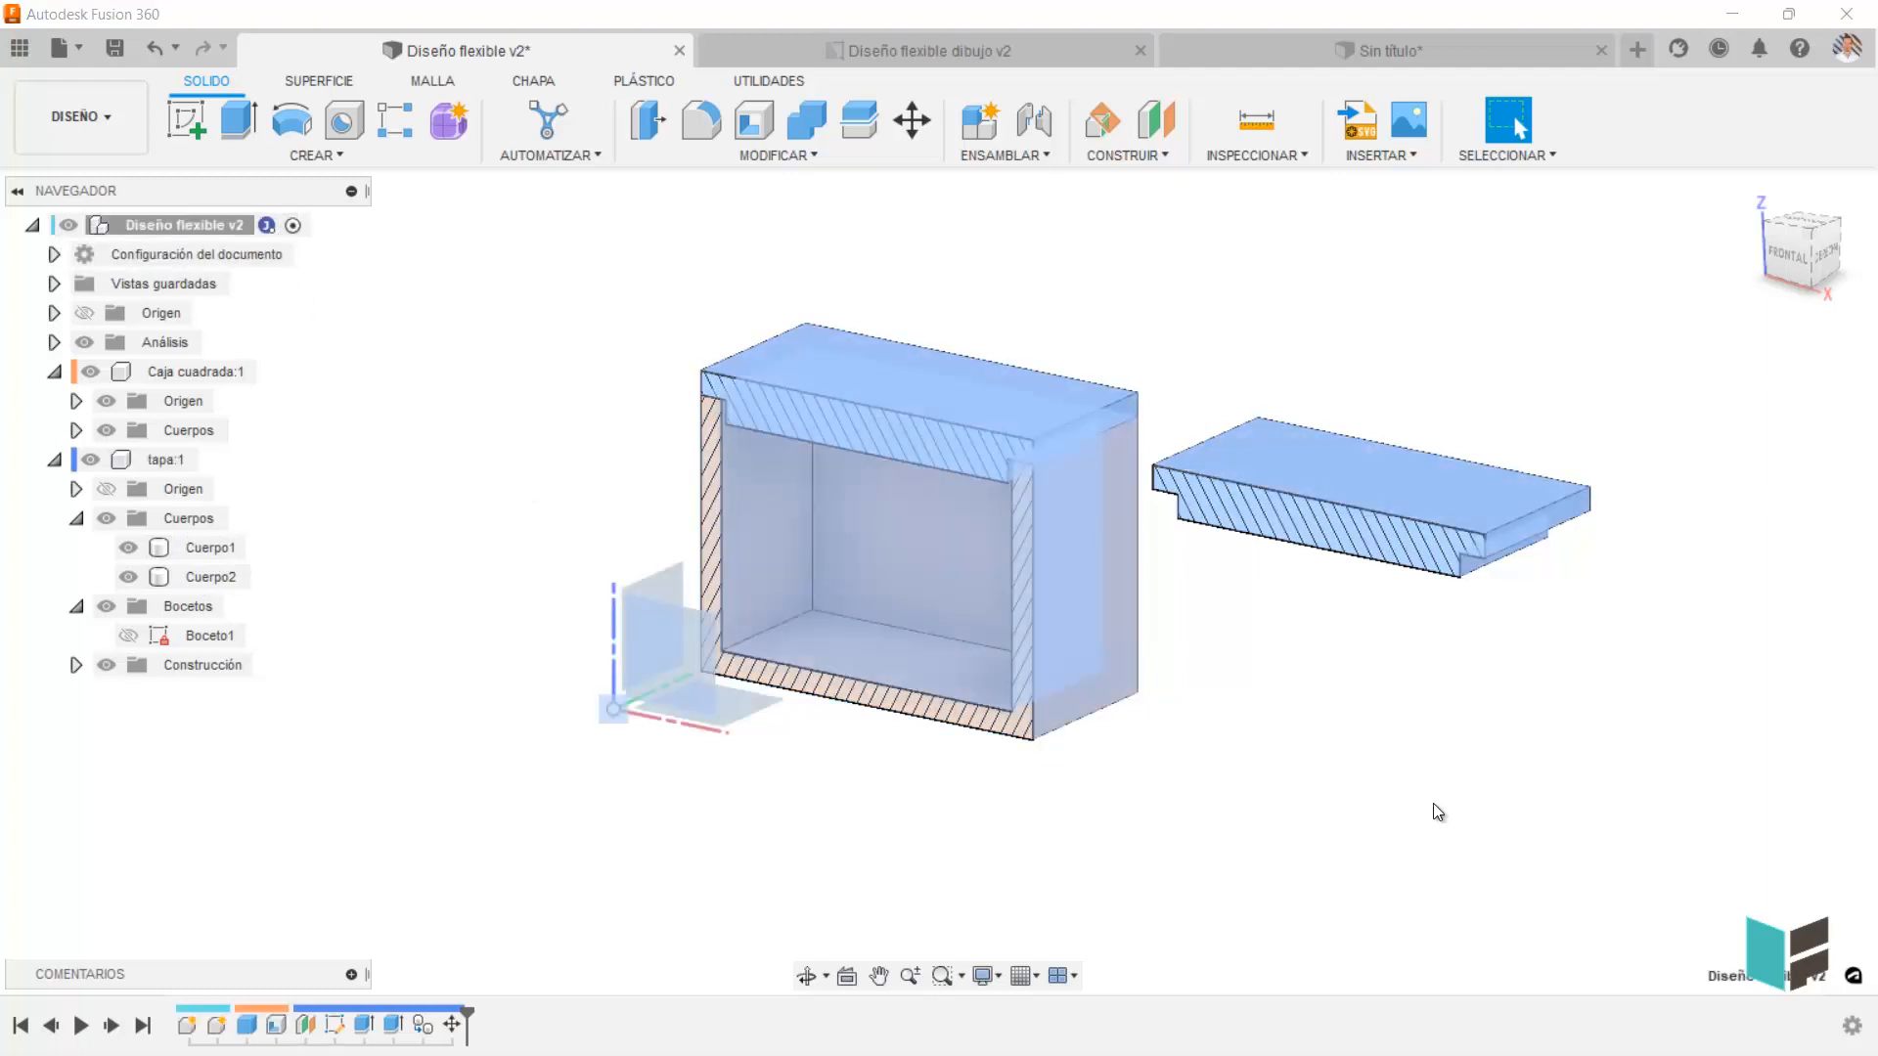
{"action": "left_click", "coordinate": [1383, 487]}
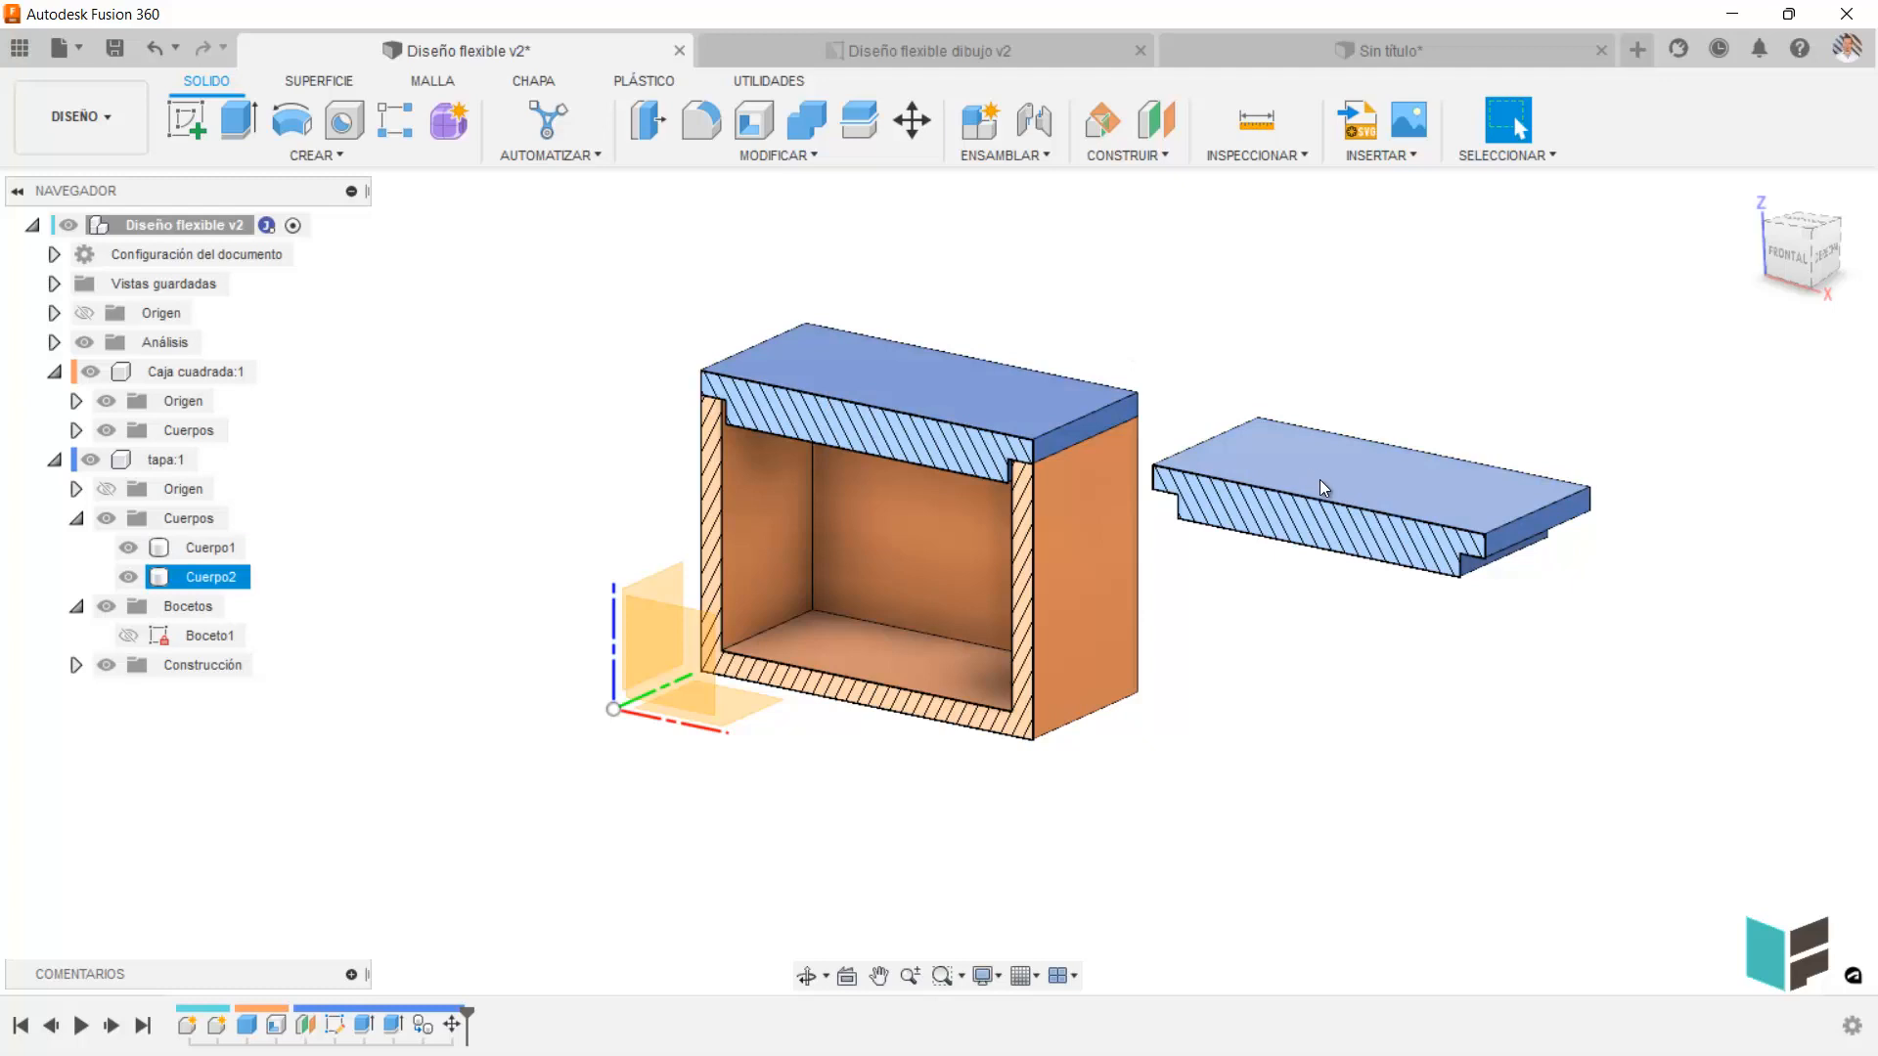
{"action": "left_click", "coordinate": [935, 399]}
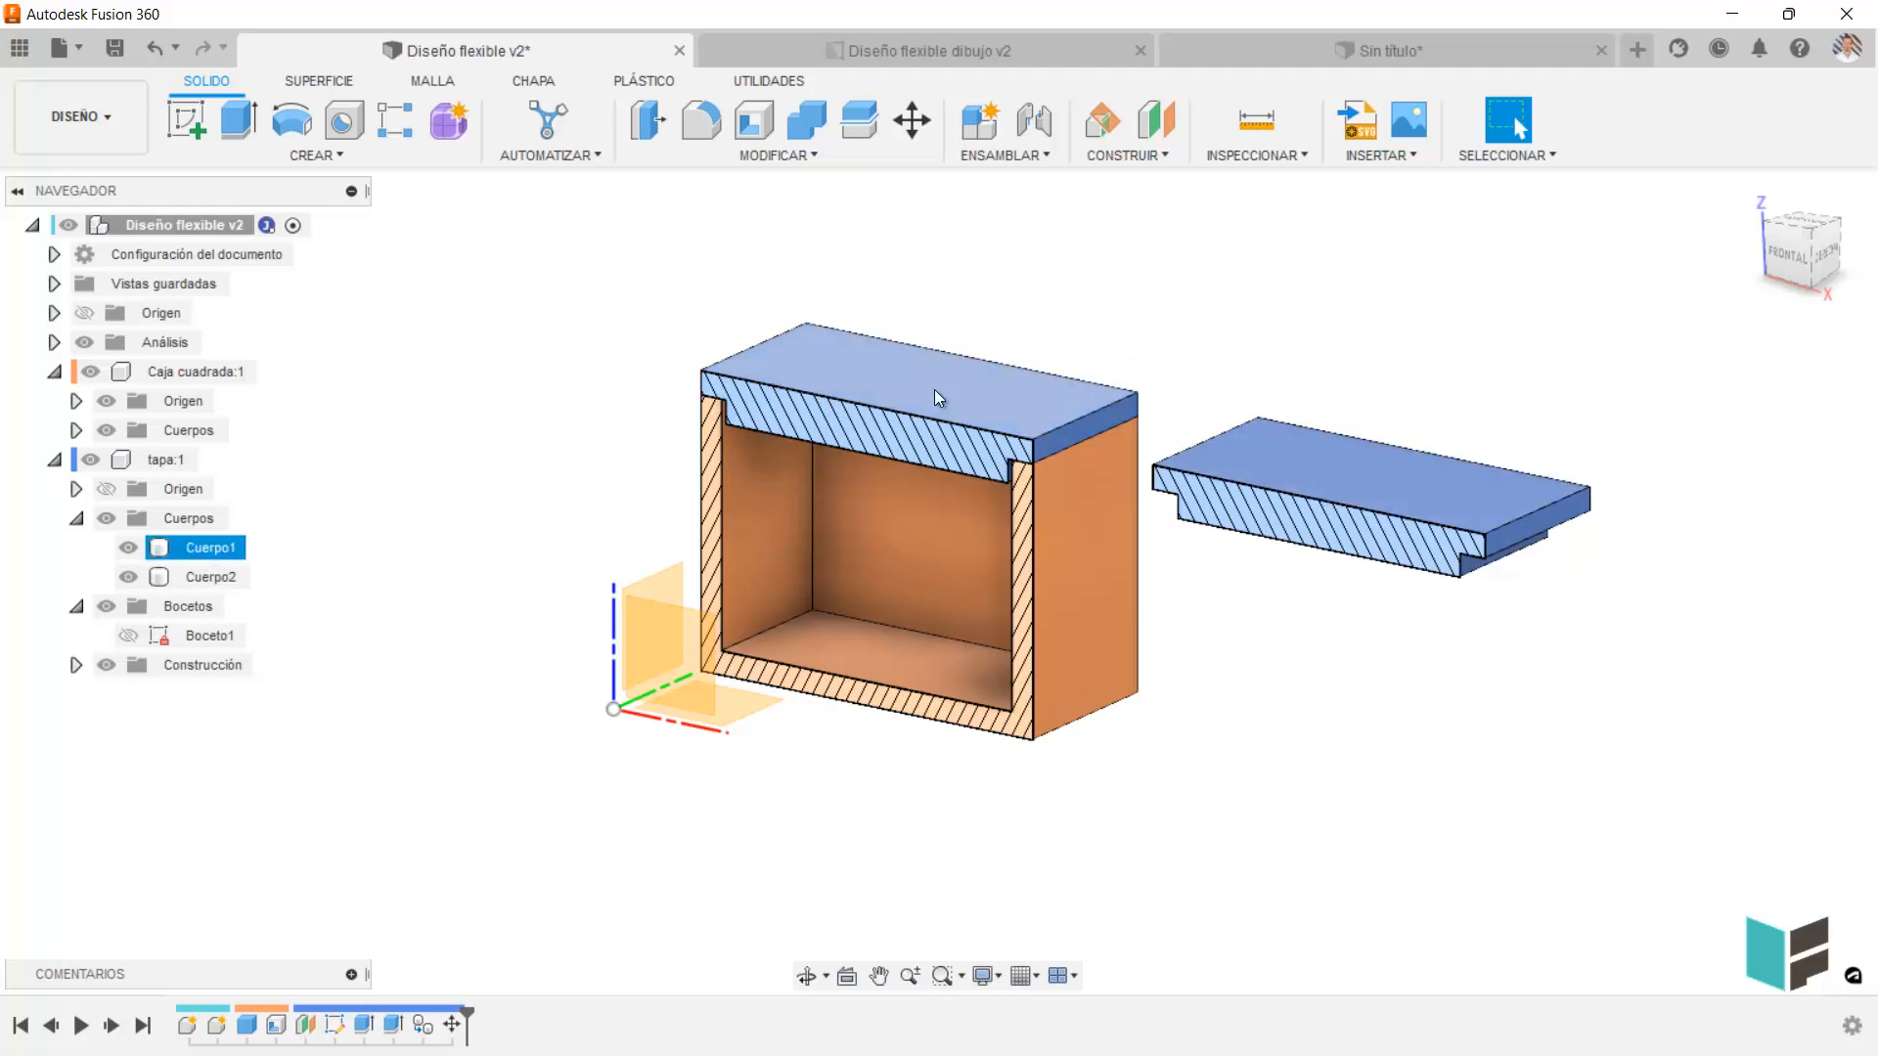
{"action": "left_click", "coordinate": [1357, 467]}
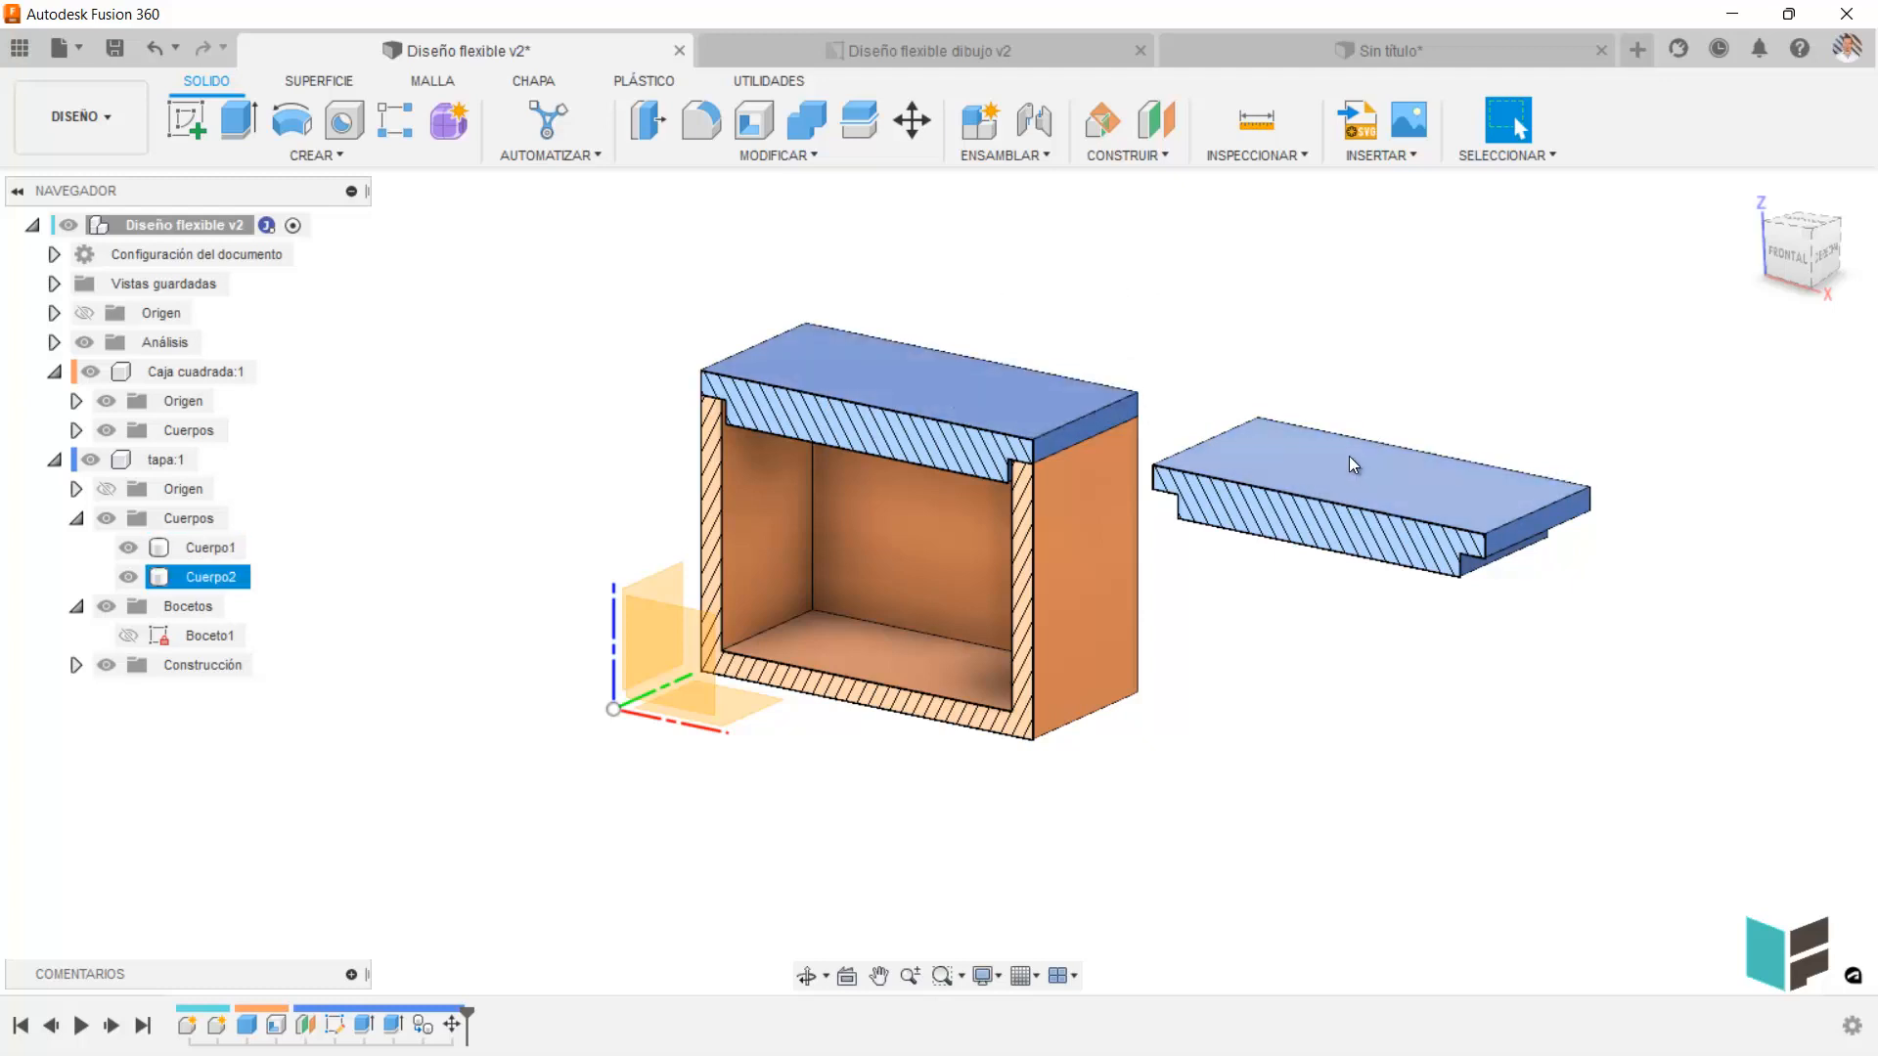